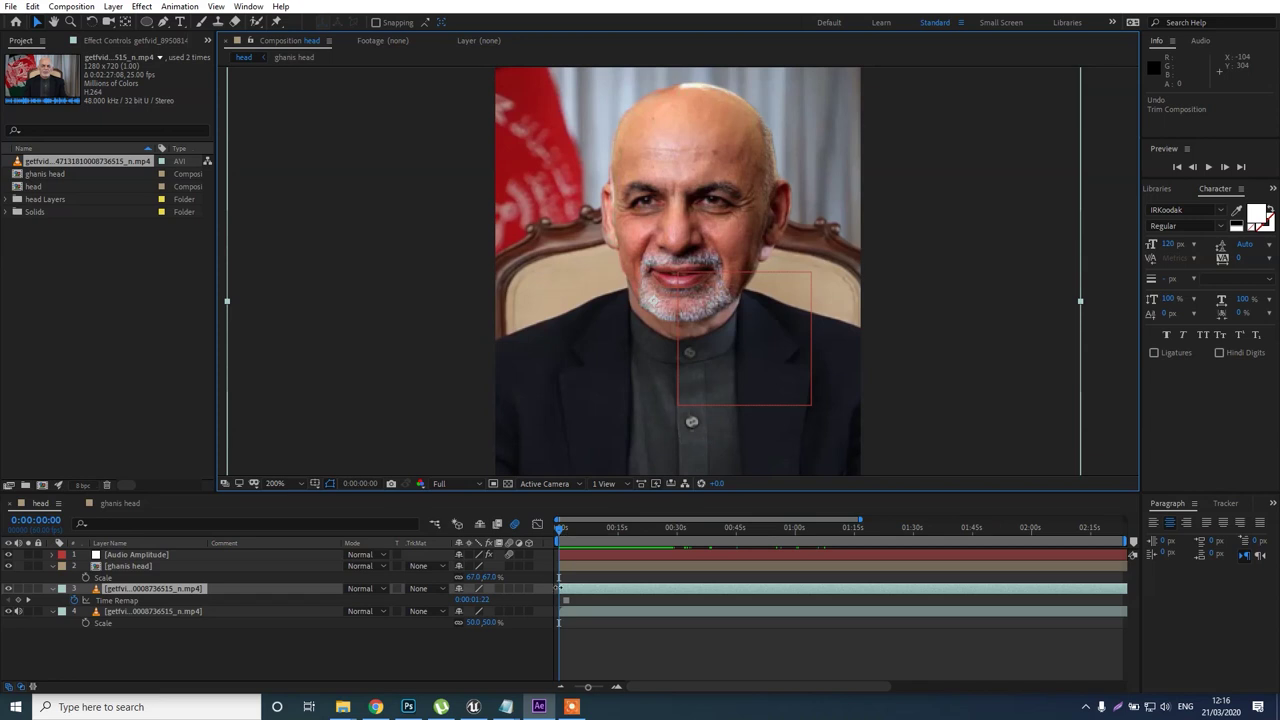
Toggle the ghanis head layer's visibility in the finished head composition to compare it with the source video underneath.
{"action": "mouse_move", "coordinate": [563, 530]}
{"action": "left_mouse_down"}
{"action": "mouse_move", "coordinate": [576, 530]}
{"action": "mouse_move", "coordinate": [548, 535]}
{"action": "left_mouse_up"}
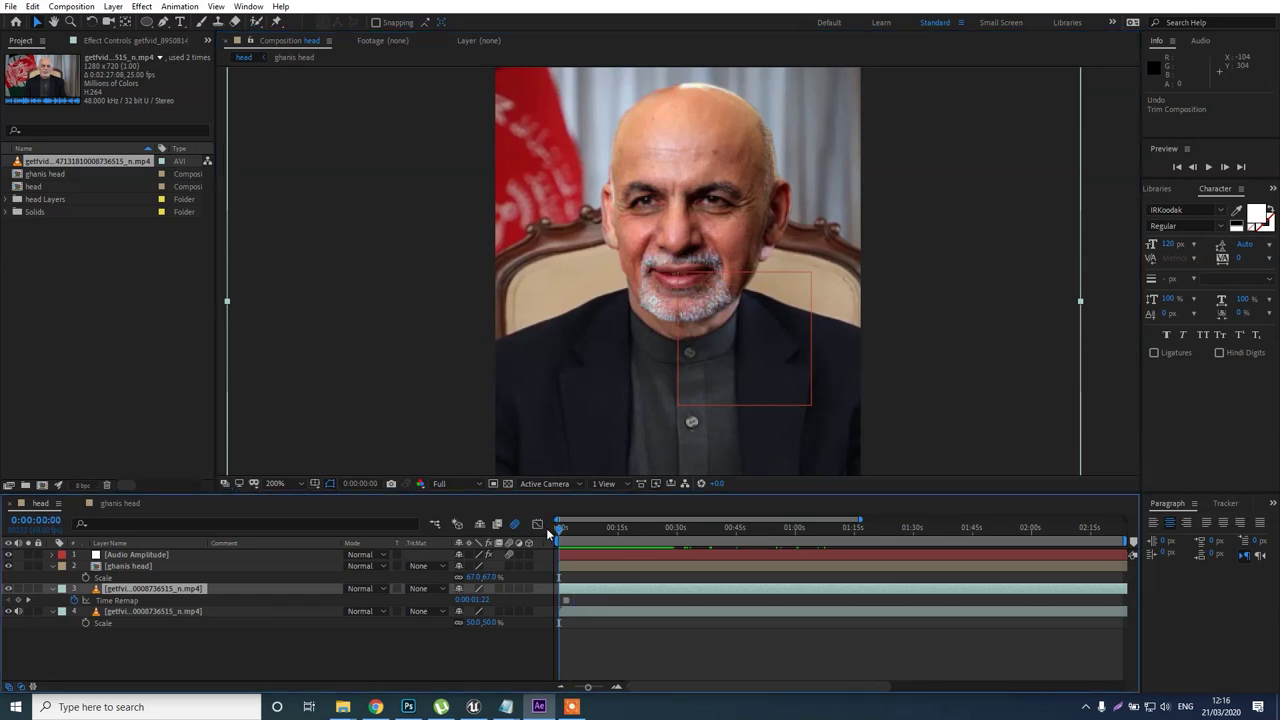
{"action": "left_click", "coordinate": [46, 640]}
{"action": "left_click", "coordinate": [9, 567]}
{"action": "left_click", "coordinate": [8, 566]}
{"action": "left_click", "coordinate": [8, 566]}
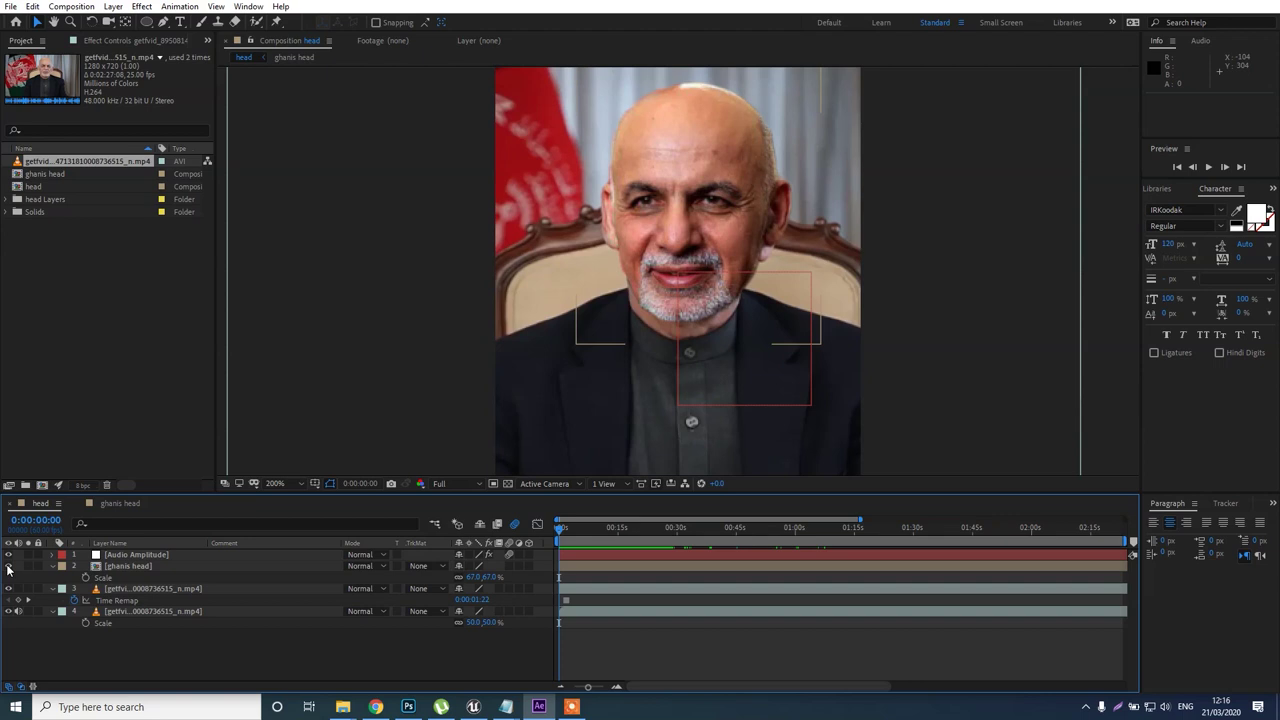
{"action": "left_click", "coordinate": [9, 567]}
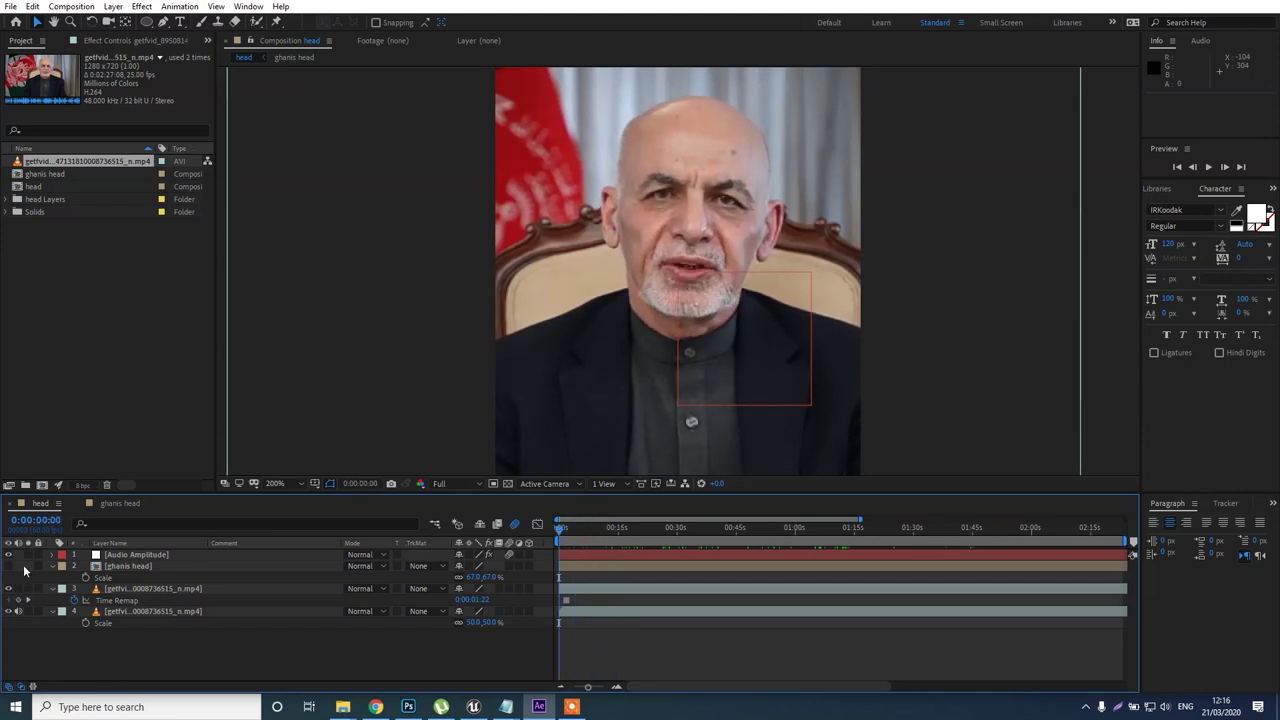
{"action": "left_click", "coordinate": [567, 587]}
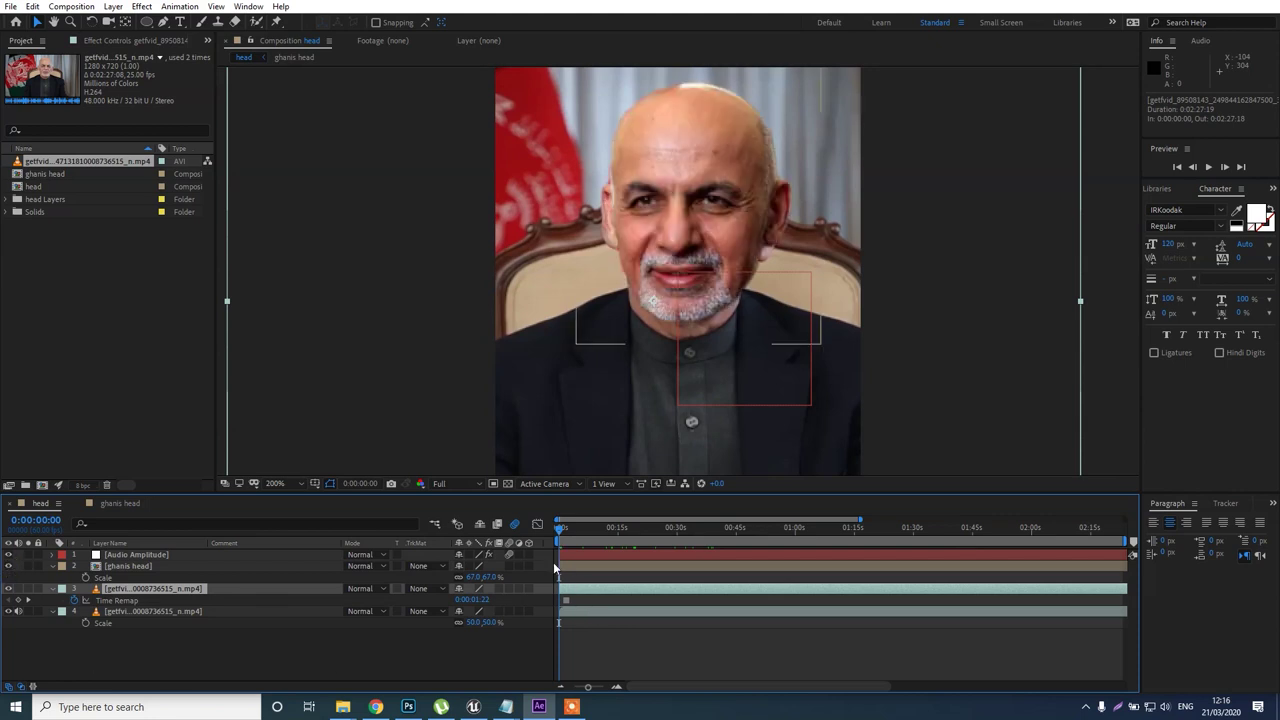
{"action": "left_click", "coordinate": [580, 537]}
{"action": "left_click_drag", "start_coordinate": [596, 537], "coordinate": [260, 611]}
{"action": "left_click", "coordinate": [413, 379]}
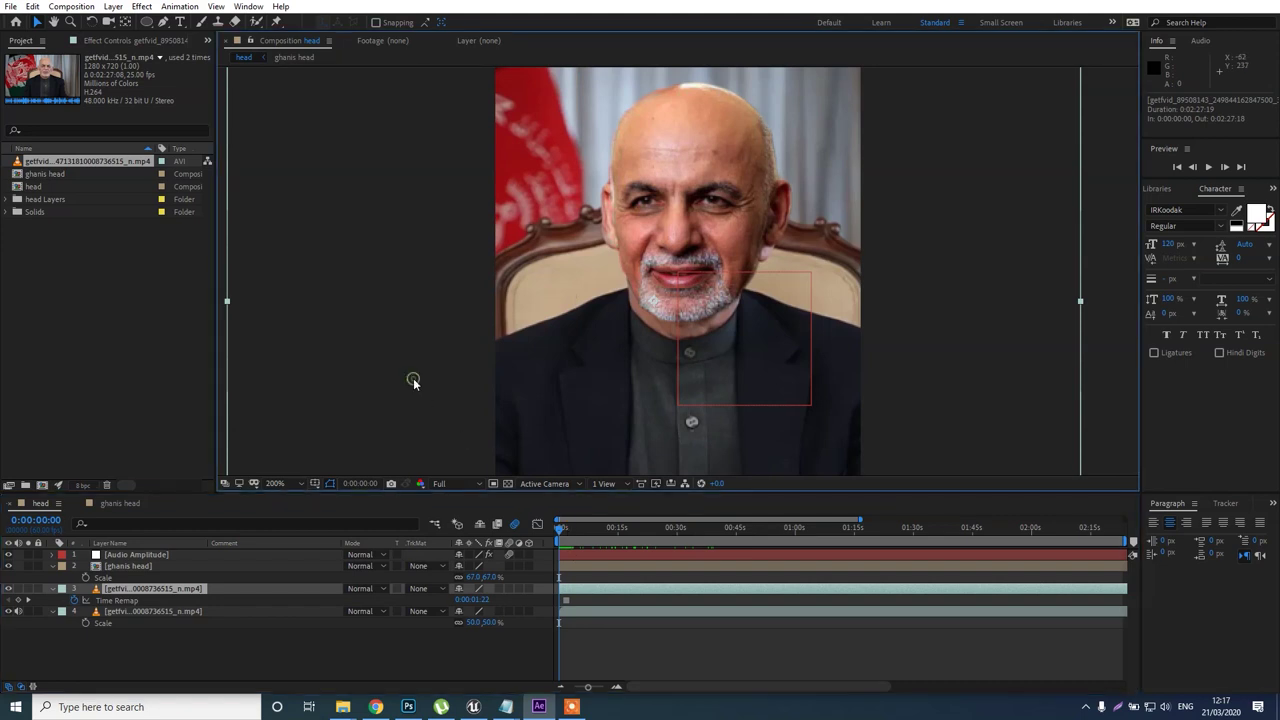
Maximize the head composition's viewer and play a preview of the animated mouth.
{"action": "key", "text": "grave"}
{"action": "key", "text": "period"}
{"action": "key", "text": "period"}
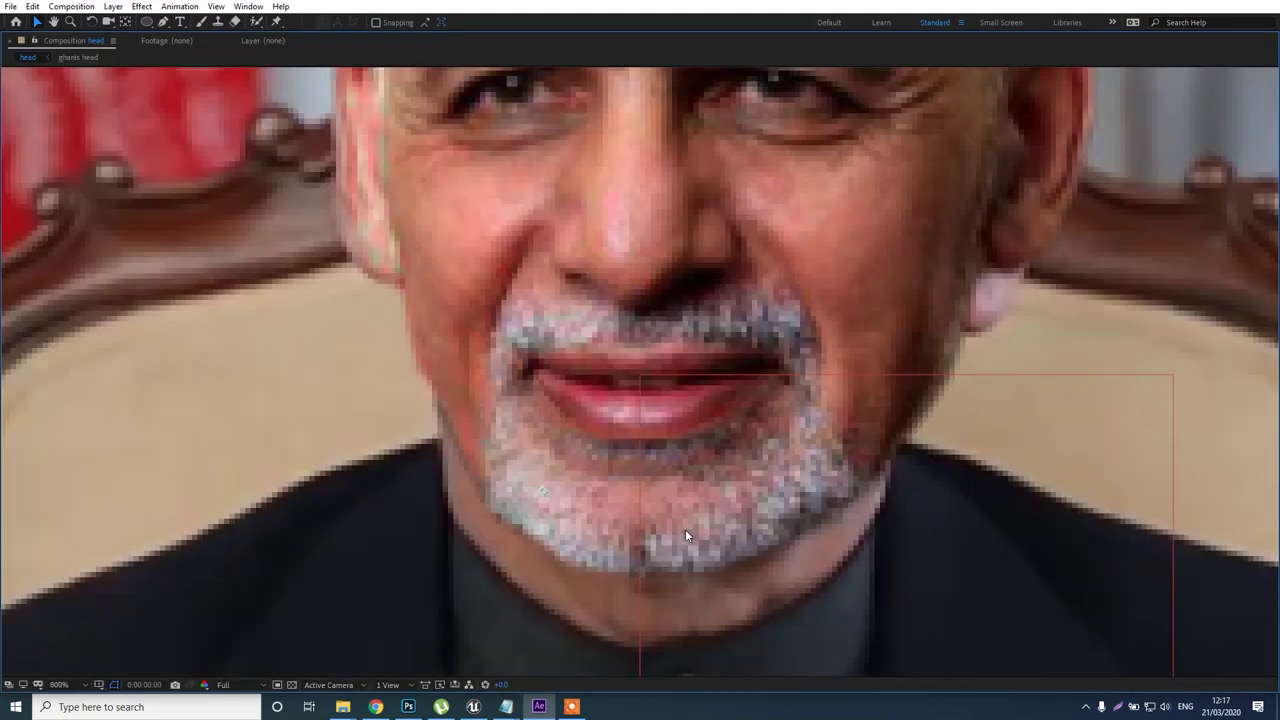
{"action": "key", "text": "comma"}
{"action": "key", "text": "space"}
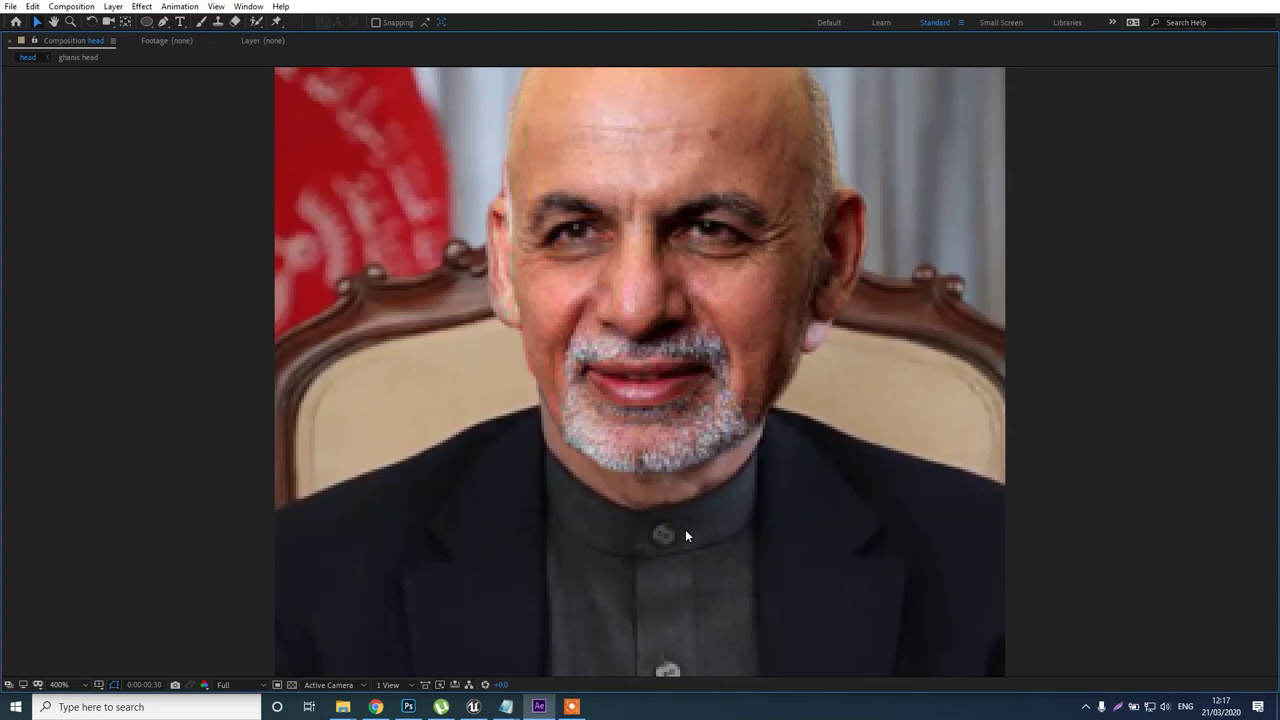
Restore the full workspace and scrub through the opening seconds of the head composition to examine the mouth animation.
{"action": "key", "text": "grave"}
{"action": "key", "text": "space"}
{"action": "left_click", "coordinate": [580, 533]}
{"action": "mouse_move", "coordinate": [580, 530]}
{"action": "left_mouse_down"}
{"action": "mouse_move", "coordinate": [568, 530]}
{"action": "mouse_move", "coordinate": [593, 526]}
{"action": "mouse_move", "coordinate": [560, 527]}
{"action": "left_mouse_up"}
{"action": "key", "text": "space"}
{"action": "left_click_drag", "start_coordinate": [559, 527], "coordinate": [577, 525]}
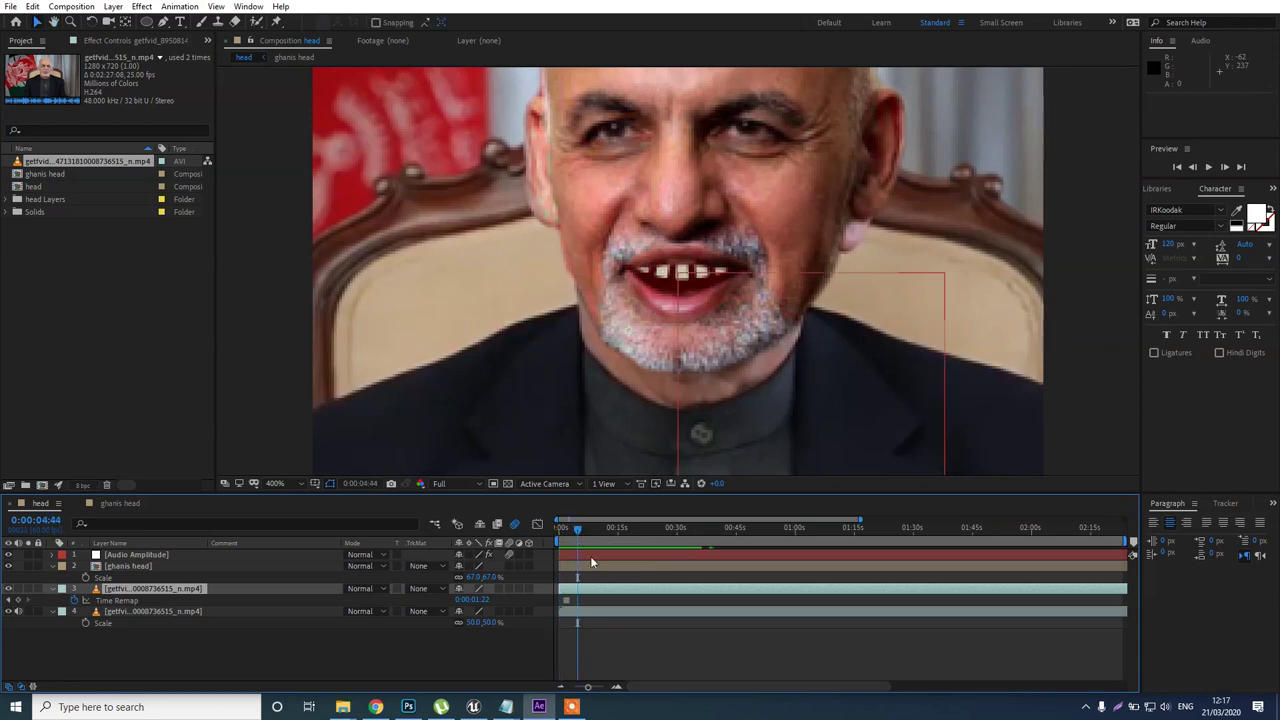
{"action": "left_click", "coordinate": [54, 567]}
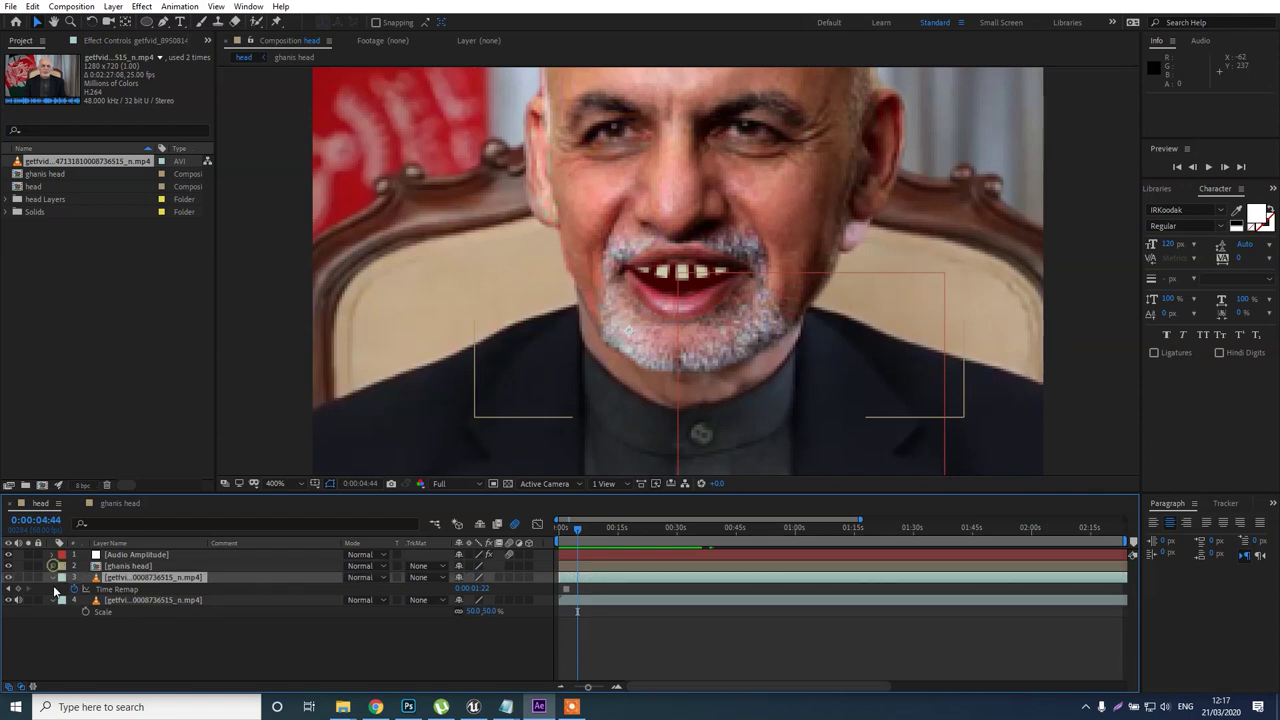
{"action": "key", "text": "Home"}
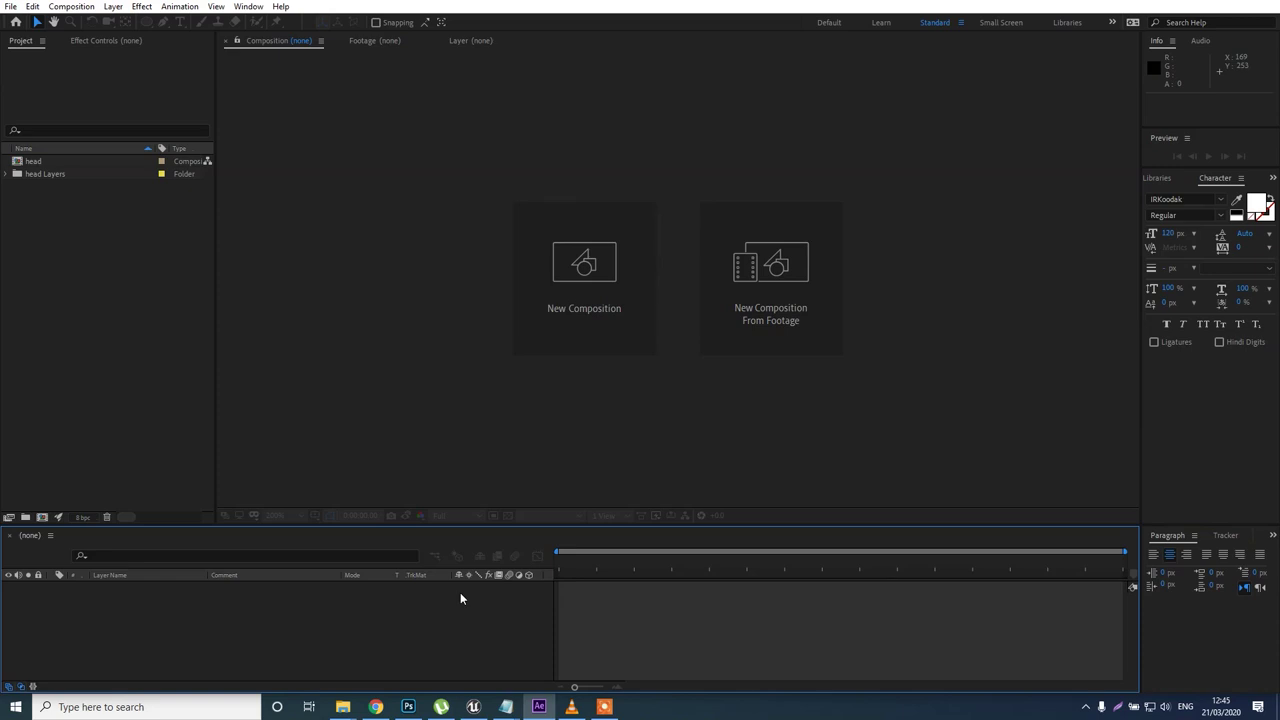
Clear the current project and import head.psd as a composition with retained layer sizes and layer styles merged into footage.
{"action": "key", "text": "alt+F4"}
{"action": "left_click", "coordinate": [658, 363]}
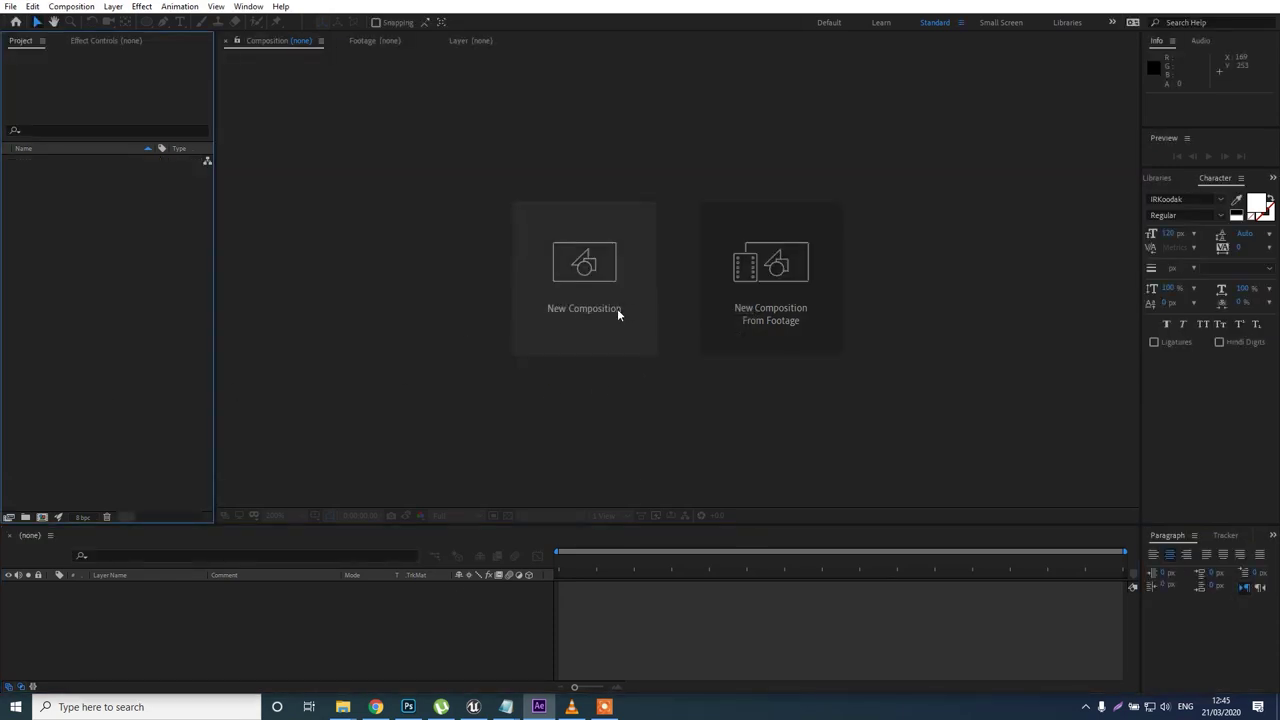
{"action": "double_click", "coordinate": [66, 258]}
{"action": "left_click", "coordinate": [532, 247]}
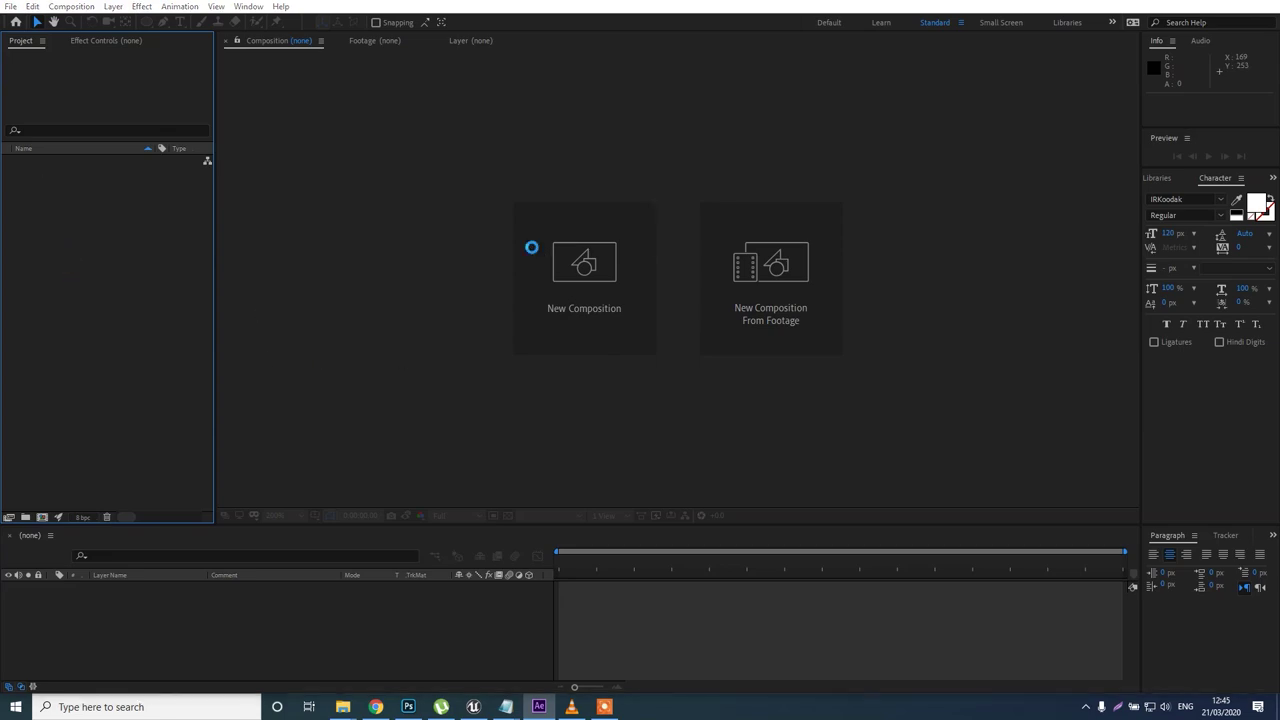
{"action": "left_click", "coordinate": [410, 224]}
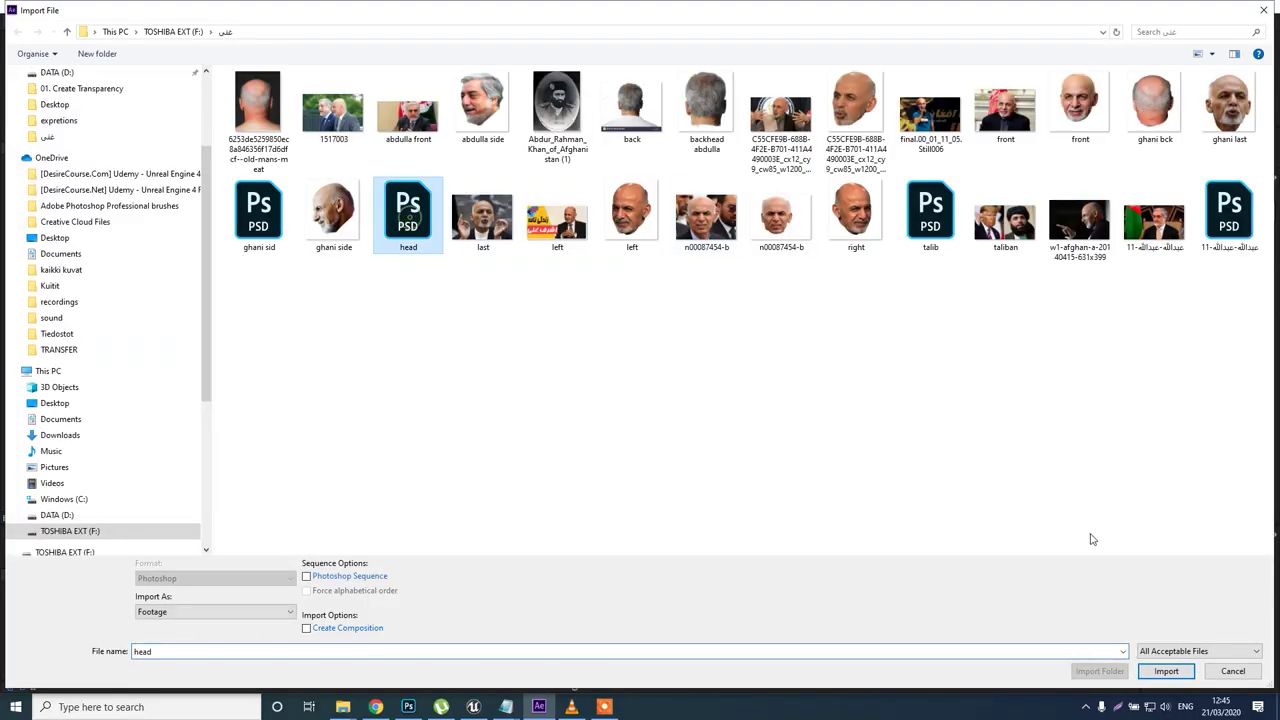
{"action": "left_click", "coordinate": [225, 612]}
{"action": "left_click", "coordinate": [205, 632]}
{"action": "left_click", "coordinate": [1160, 676]}
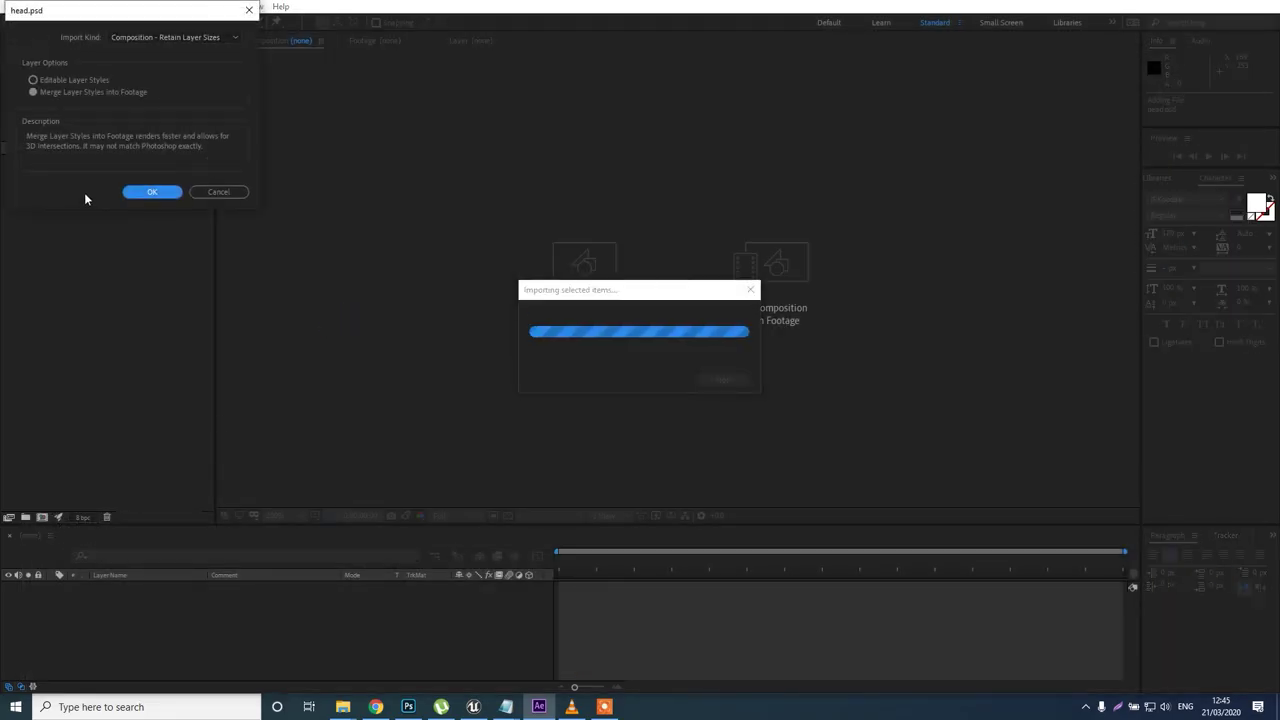
{"action": "left_click", "coordinate": [150, 191]}
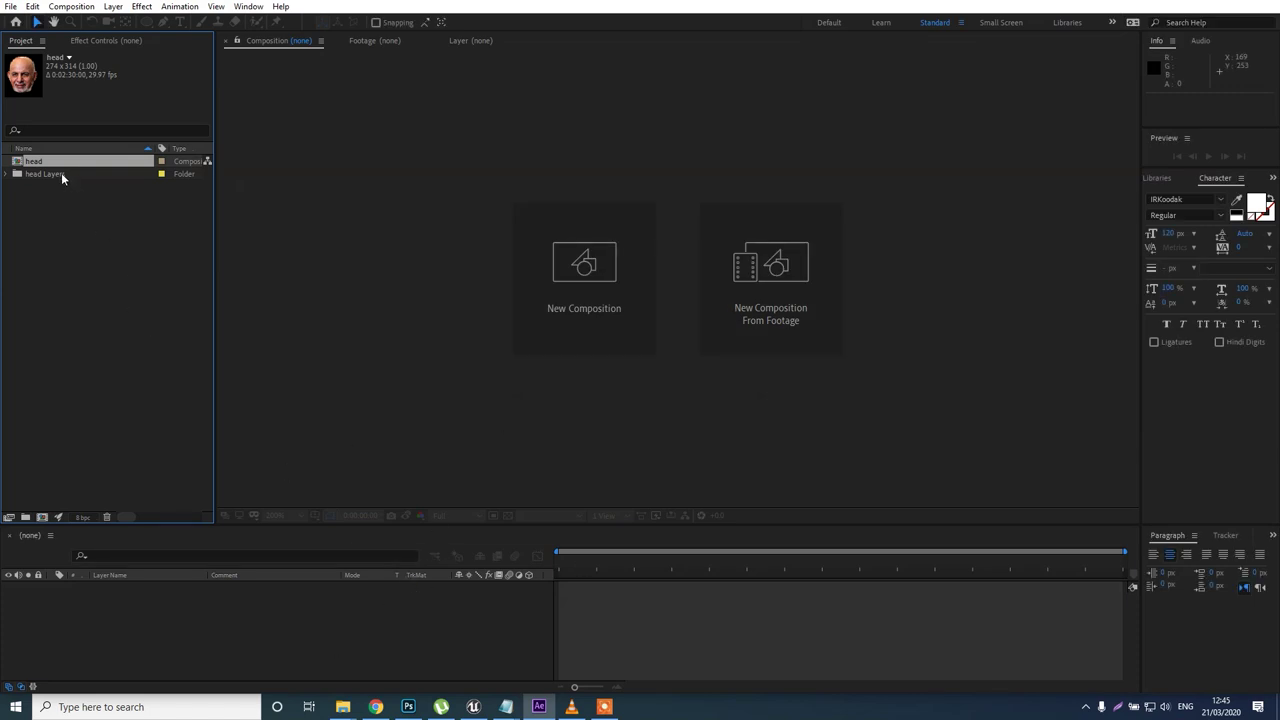
Create a composition from Layer 2/head.psd in the head Layers folder and enlarge the timeline area.
{"action": "left_click", "coordinate": [7, 175]}
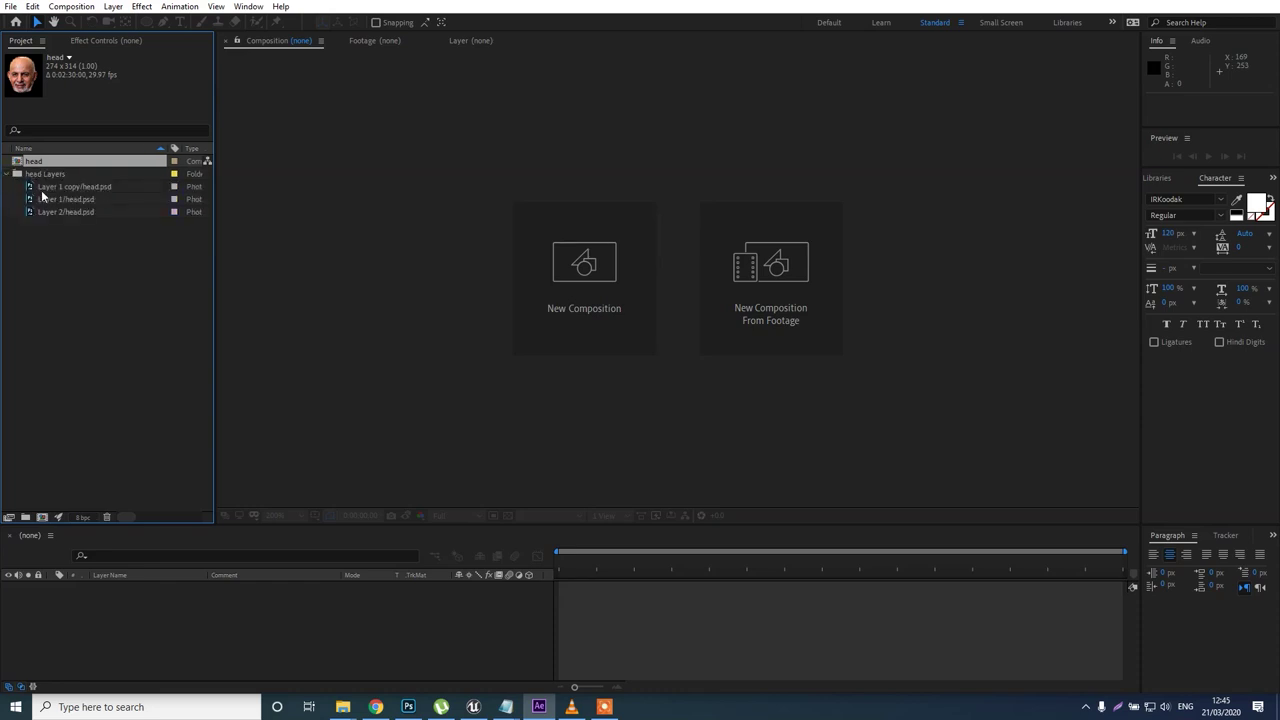
{"action": "left_click", "coordinate": [40, 186]}
{"action": "left_click", "coordinate": [58, 208]}
{"action": "left_click", "coordinate": [52, 198]}
{"action": "left_click", "coordinate": [54, 209]}
{"action": "left_click_drag", "start_coordinate": [53, 208], "coordinate": [69, 619]}
{"action": "left_click", "coordinate": [35, 238]}
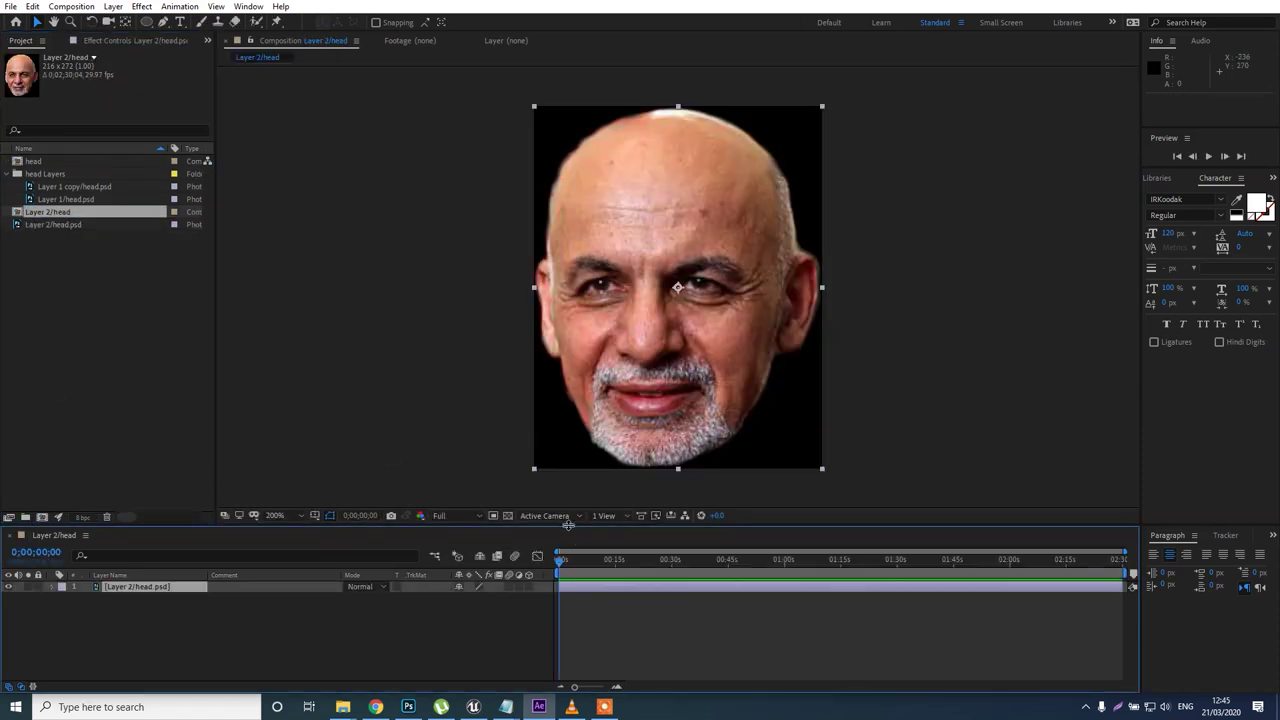
{"action": "left_click_drag", "start_coordinate": [568, 526], "coordinate": [572, 446]}
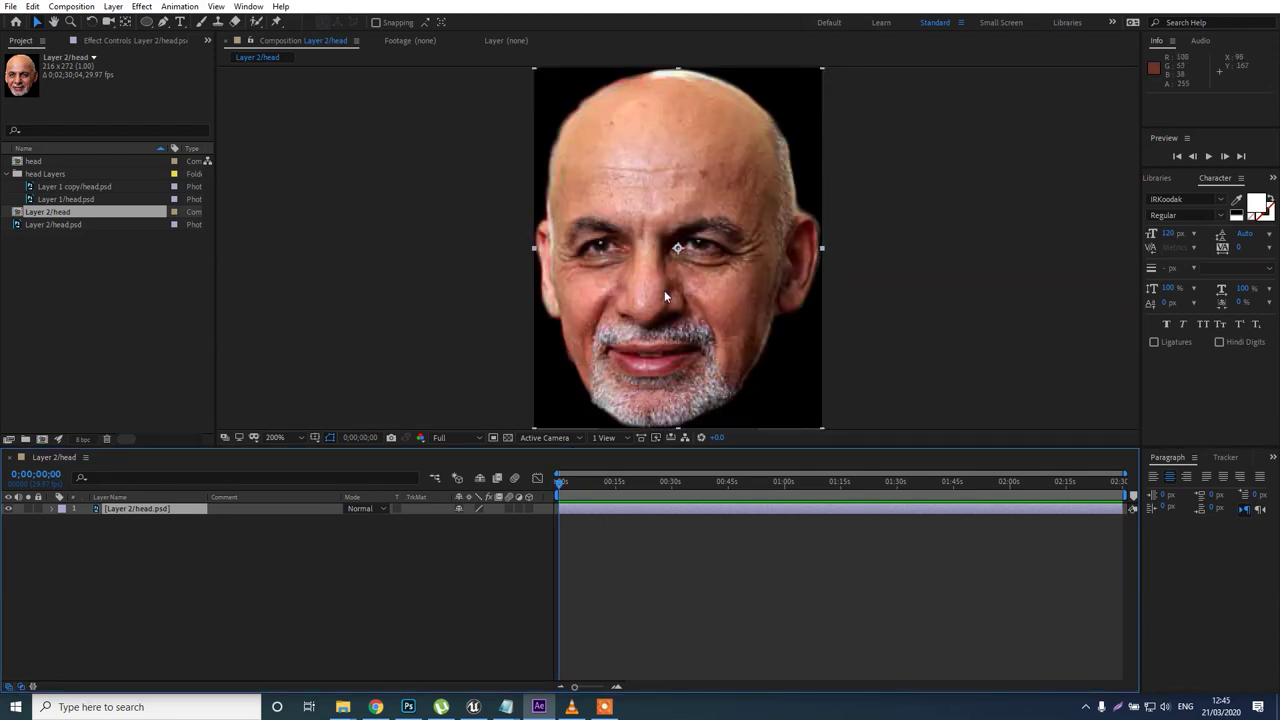
Duplicate the Layer 2/head.psd layer twice and hide the upper two of the three layers.
{"action": "left_click", "coordinate": [605, 510]}
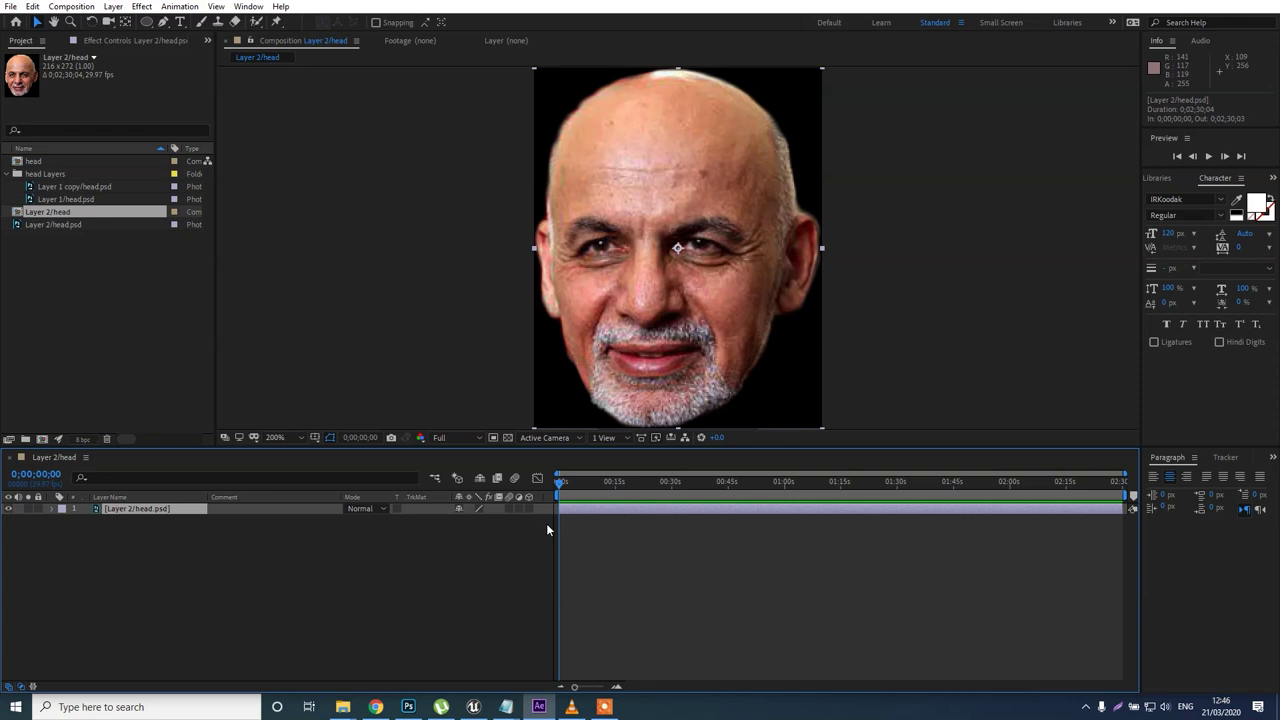
{"action": "key", "text": "ctrl+d"}
{"action": "key", "text": "ctrl+d"}
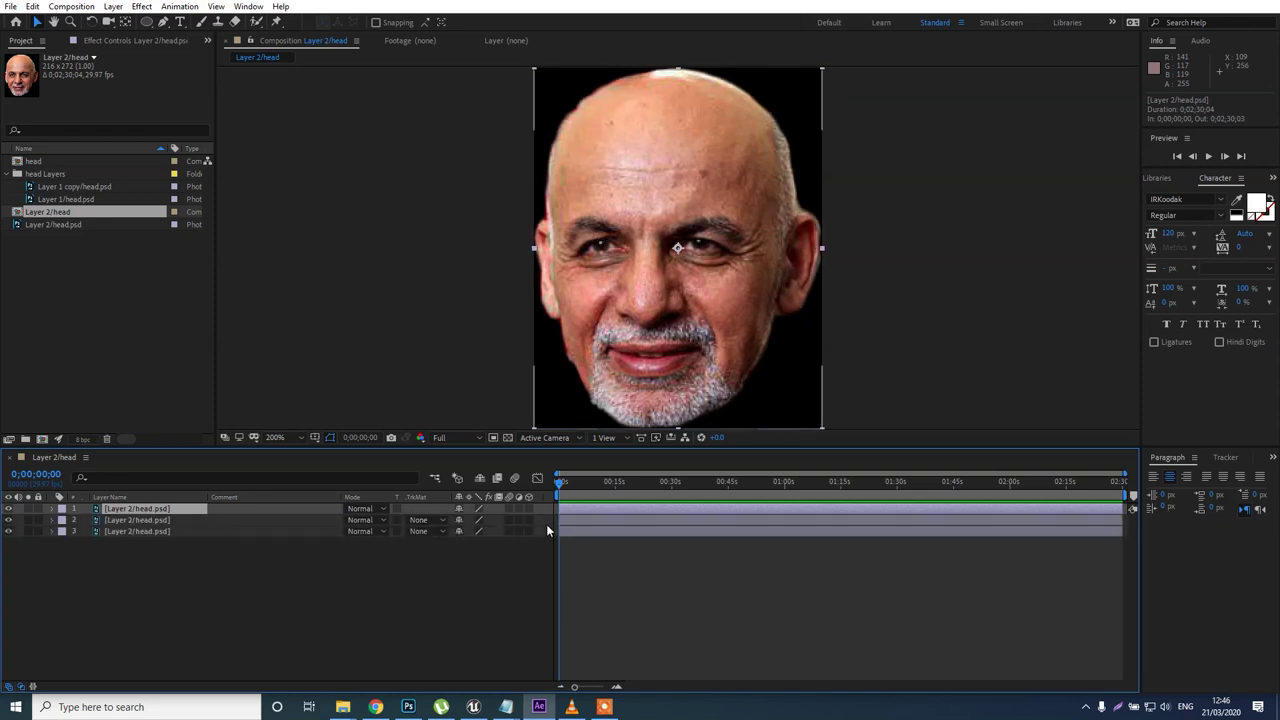
{"action": "left_click", "coordinate": [590, 572]}
{"action": "left_click_drag", "start_coordinate": [559, 485], "coordinate": [426, 514]}
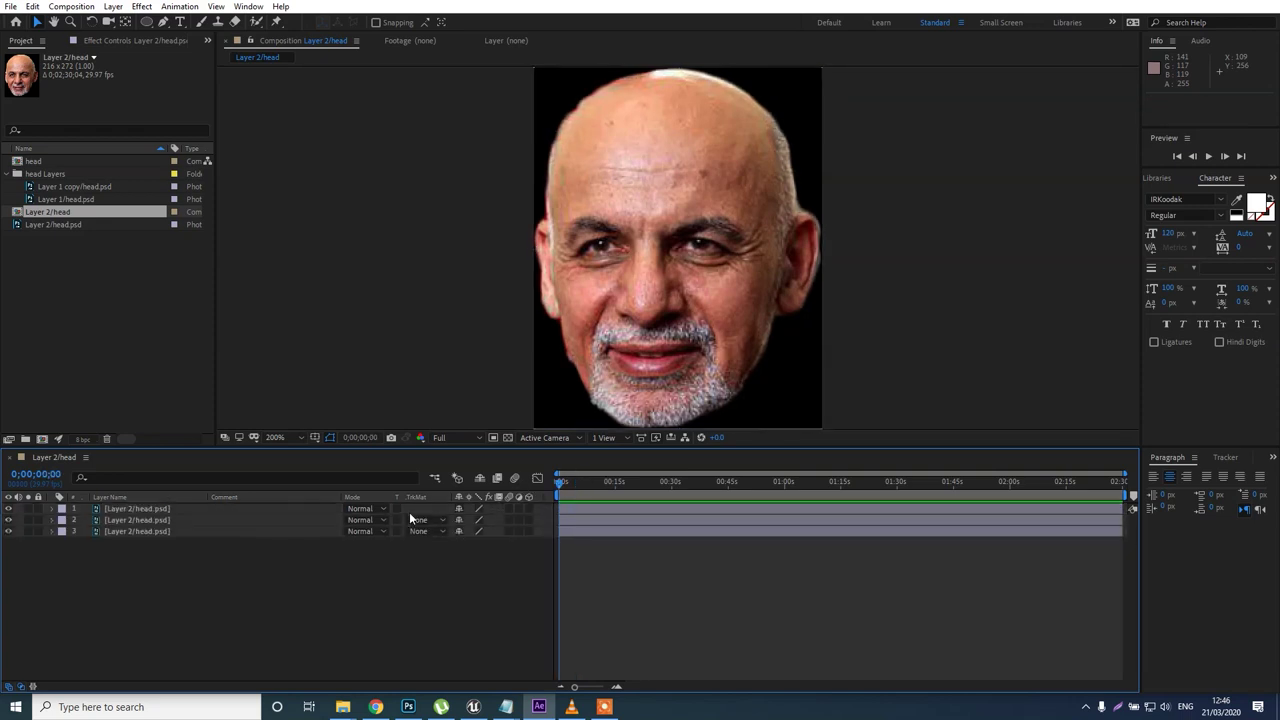
{"action": "left_click", "coordinate": [9, 520]}
{"action": "left_click", "coordinate": [9, 508]}
Draw a closed Pen mask around both lips on layer 3 and curve its lower edge.
{"action": "left_click", "coordinate": [589, 535]}
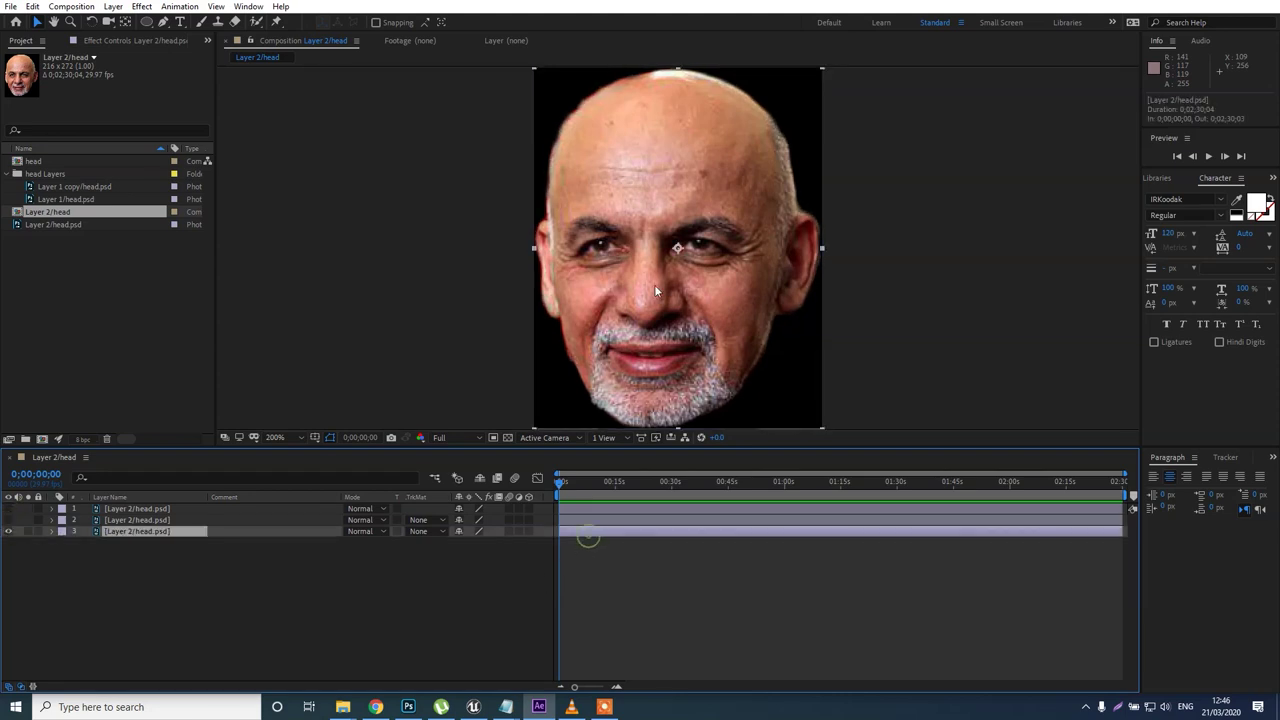
{"action": "scroll", "coordinate": [657, 262], "scroll_direction": "up", "scroll_amount": 2}
{"action": "left_click_drag", "start_coordinate": [669, 294], "coordinate": [697, 157]}
{"action": "left_click", "coordinate": [37, 21]}
{"action": "left_click", "coordinate": [163, 21]}
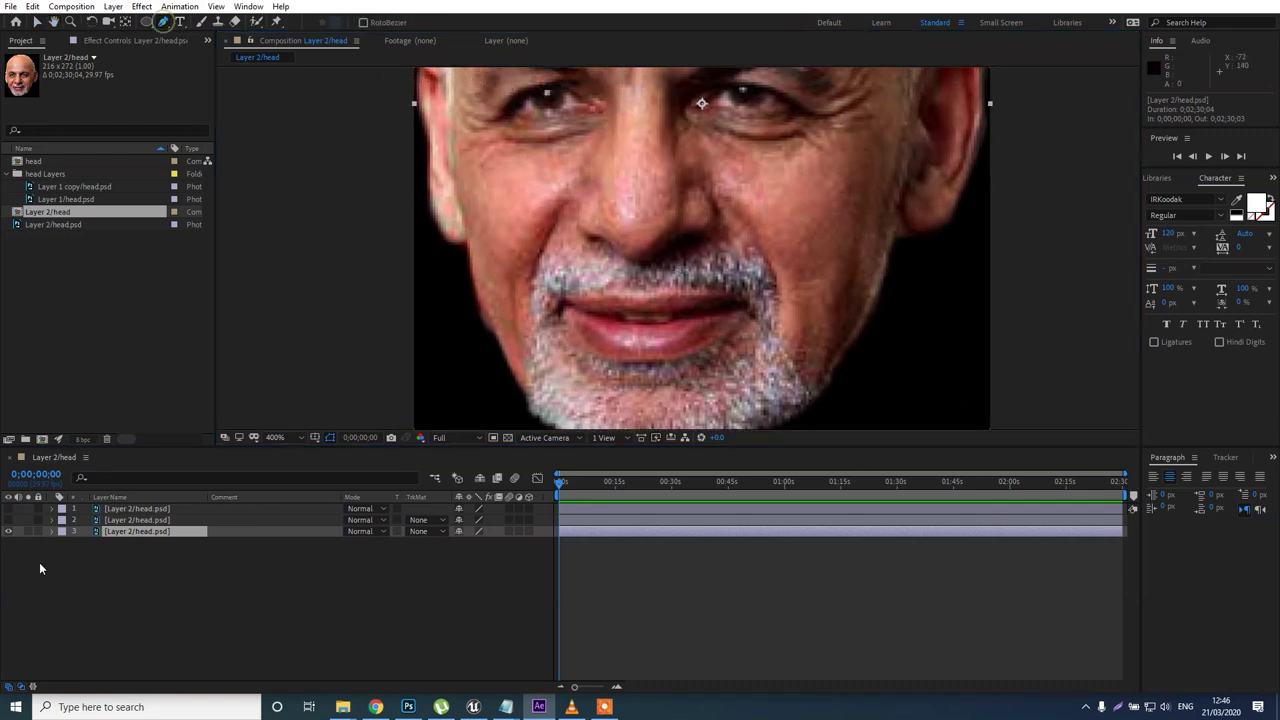
{"action": "left_click", "coordinate": [560, 299]}
{"action": "left_click", "coordinate": [646, 362]}
{"action": "left_click", "coordinate": [756, 297]}
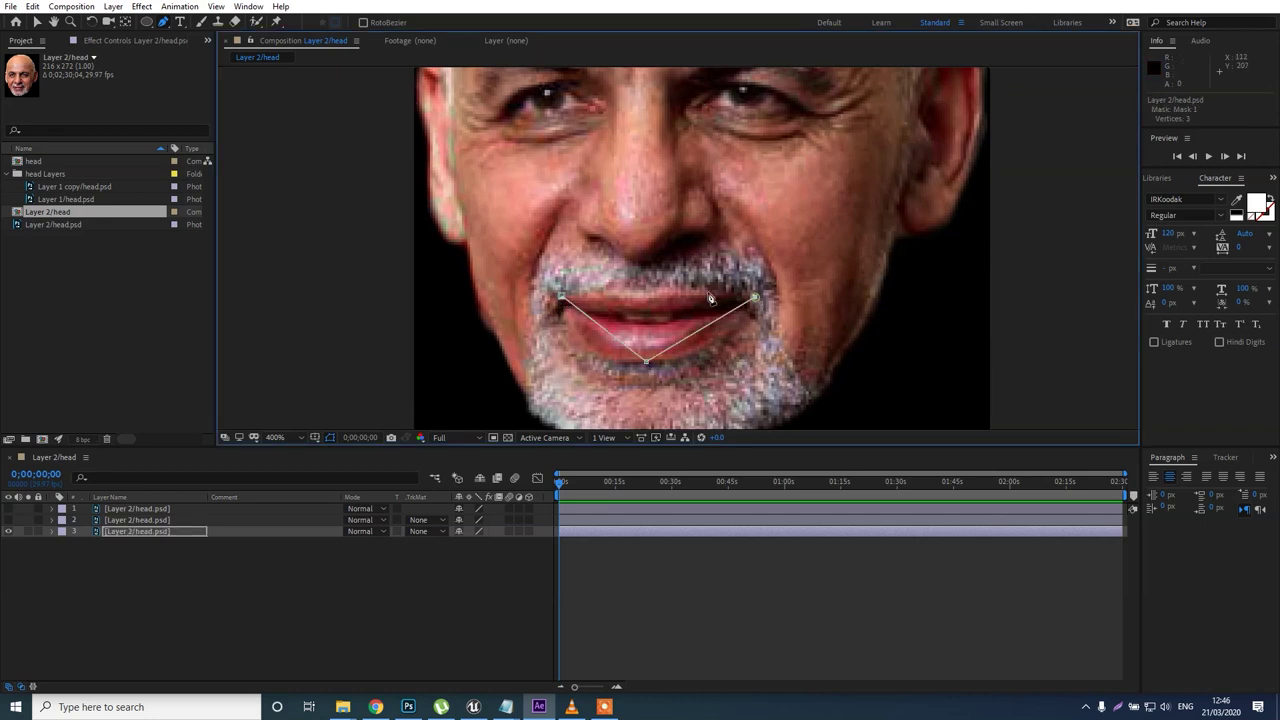
{"action": "left_click", "coordinate": [646, 294]}
{"action": "left_click", "coordinate": [621, 284]}
{"action": "left_click", "coordinate": [562, 299]}
{"action": "left_click_drag", "start_coordinate": [645, 365], "coordinate": [689, 361]}
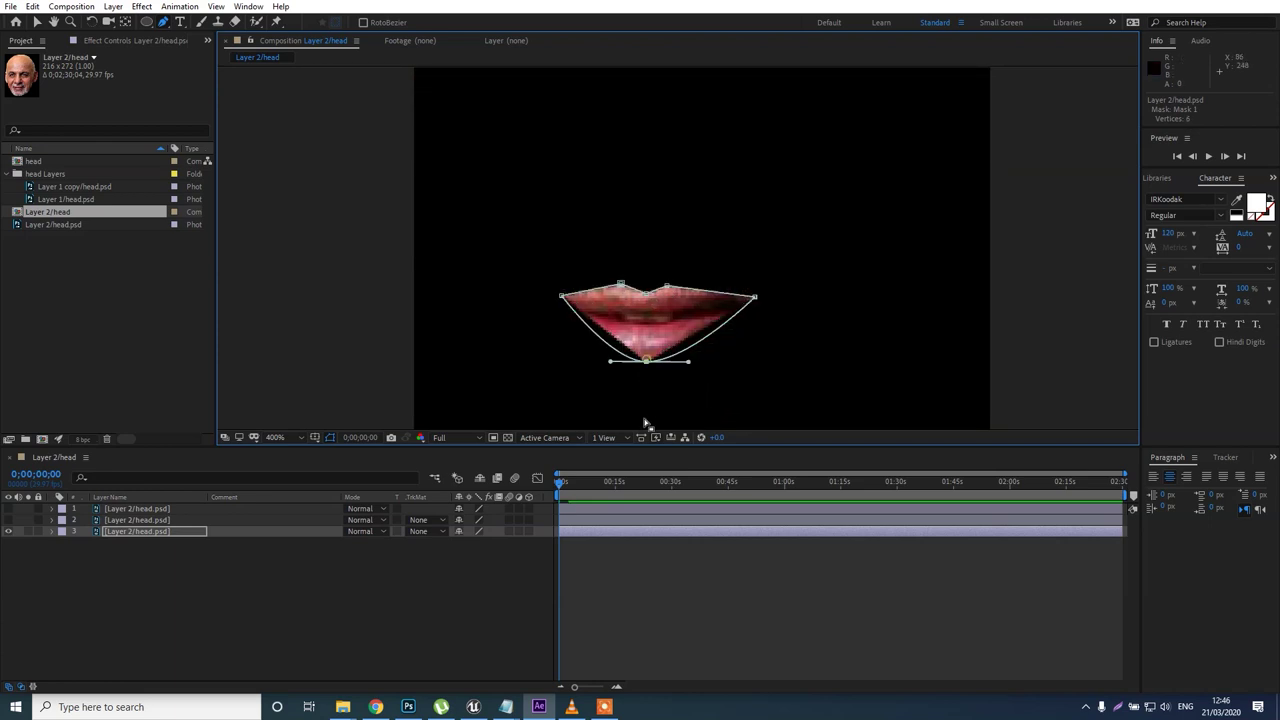
Set Mask 1 on layer 3 to None and adjust its path to fit the lower and upper lip outlines.
{"action": "key", "text": "m"}
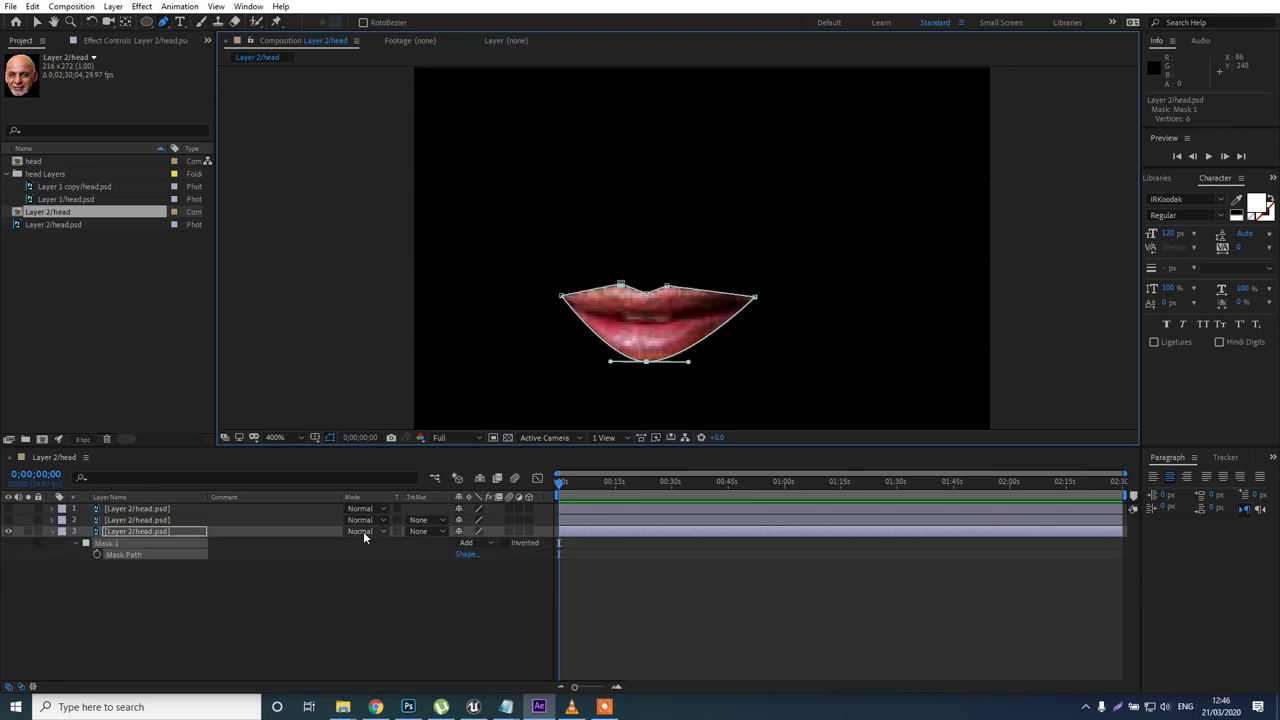
{"action": "left_click", "coordinate": [480, 544]}
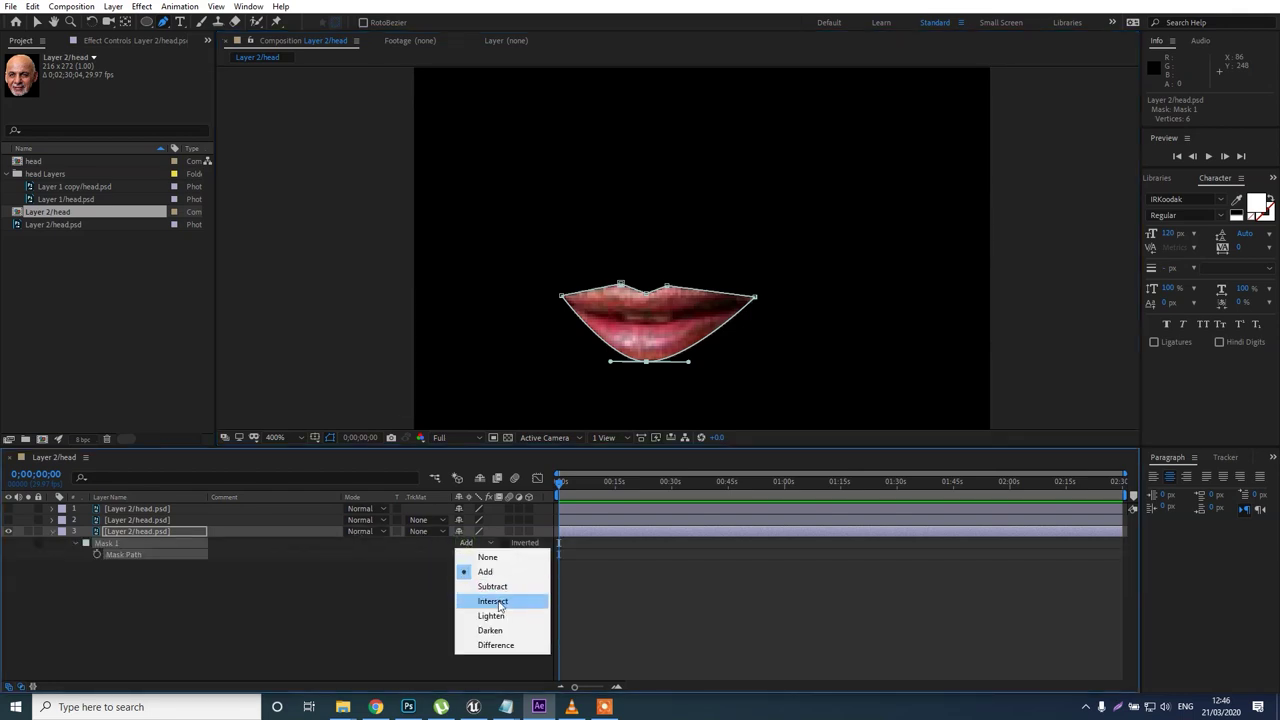
{"action": "left_click", "coordinate": [487, 557]}
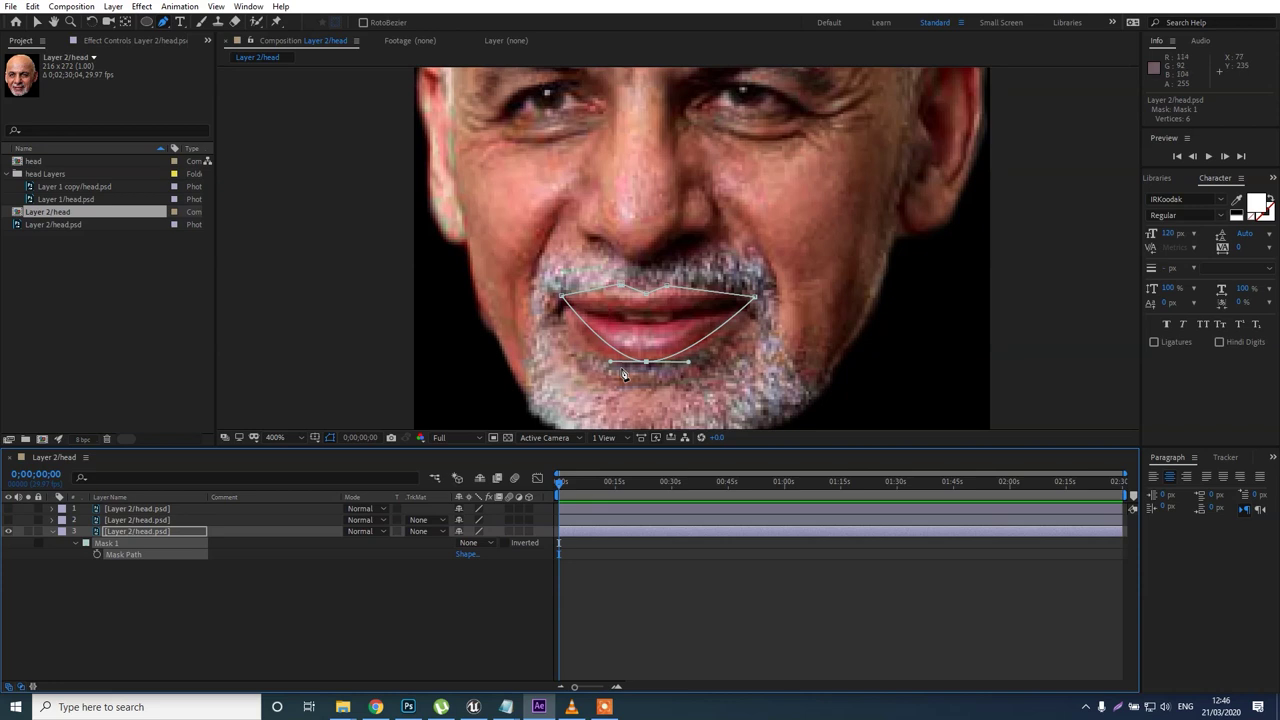
{"action": "left_click_drag", "start_coordinate": [688, 362], "coordinate": [724, 370]}
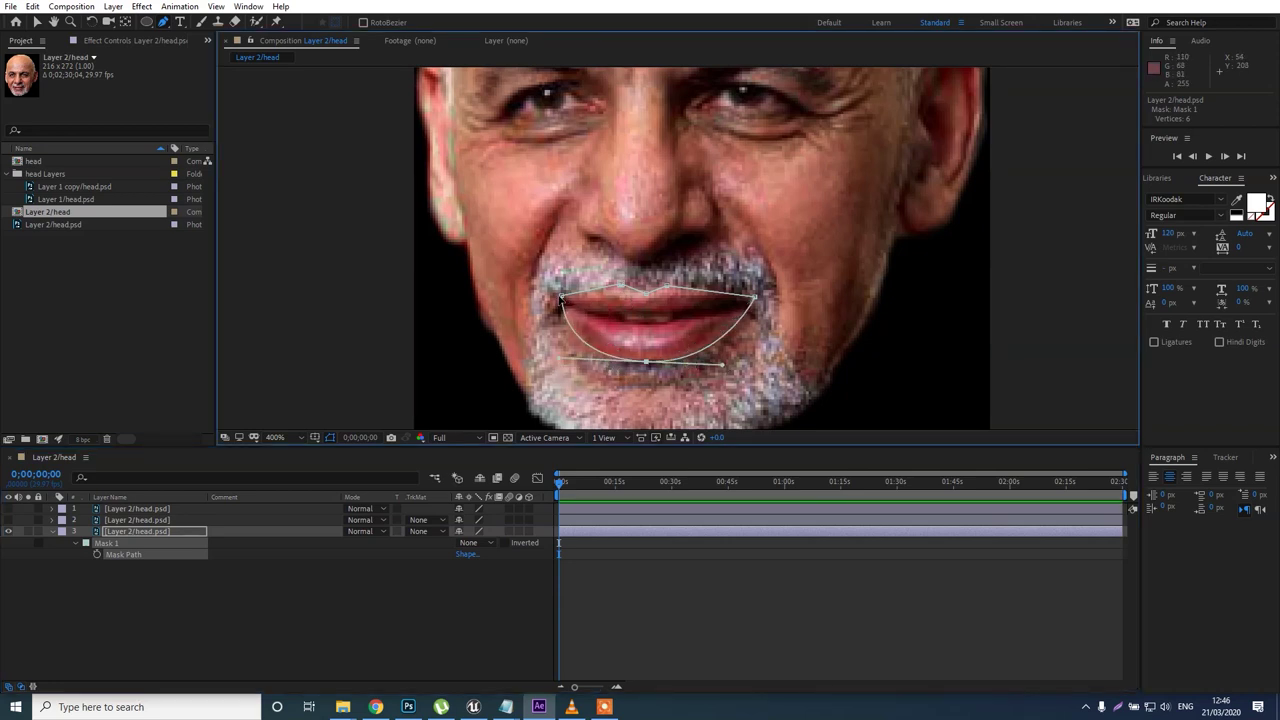
{"action": "left_click", "coordinate": [649, 296]}
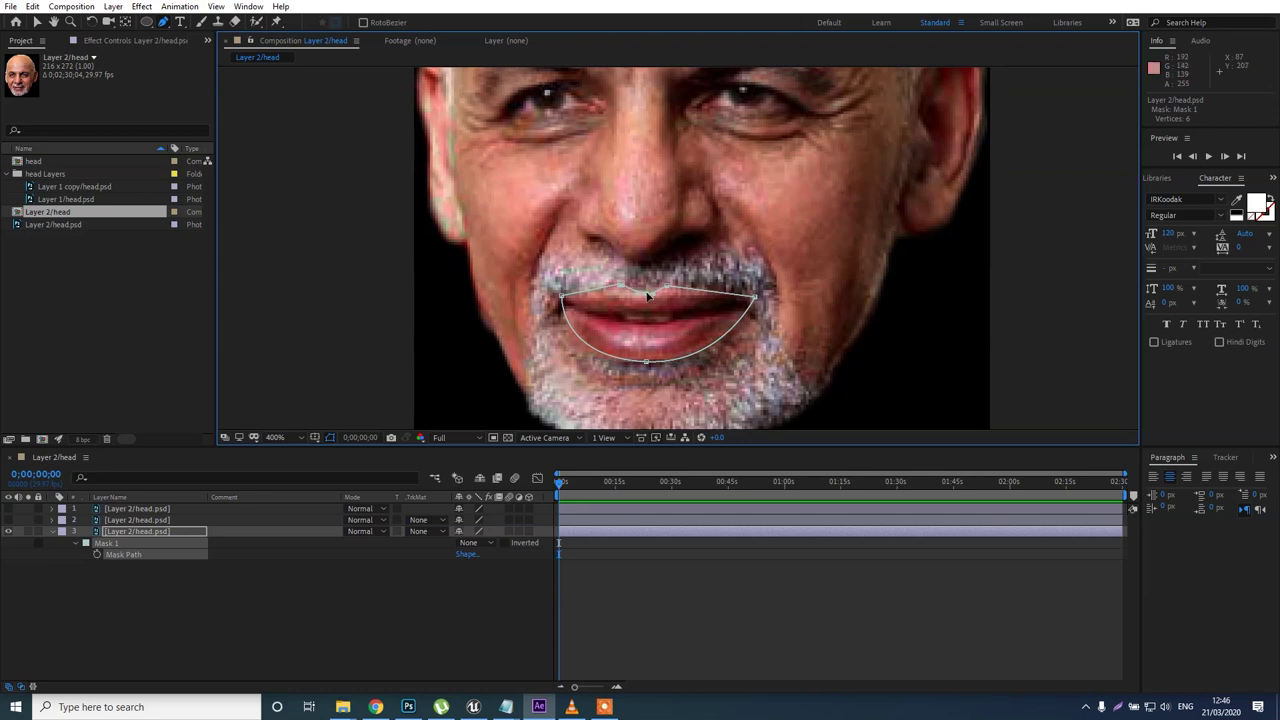
{"action": "left_click_drag", "start_coordinate": [645, 296], "coordinate": [649, 289]}
Show layer 2 in place of layer 3 and draw a Pen mask around the lower lip with a curved bottom edge.
{"action": "left_click", "coordinate": [633, 521]}
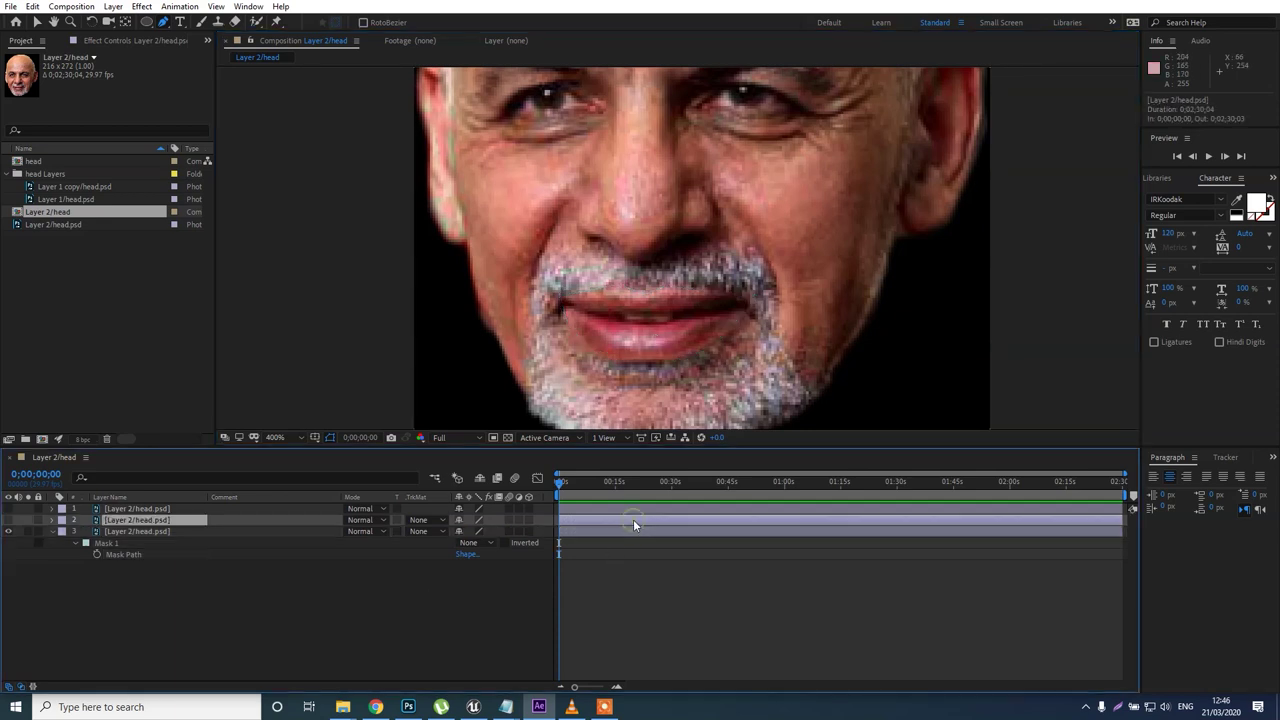
{"action": "left_click", "coordinate": [8, 520]}
{"action": "left_click", "coordinate": [563, 305]}
{"action": "left_click", "coordinate": [649, 364]}
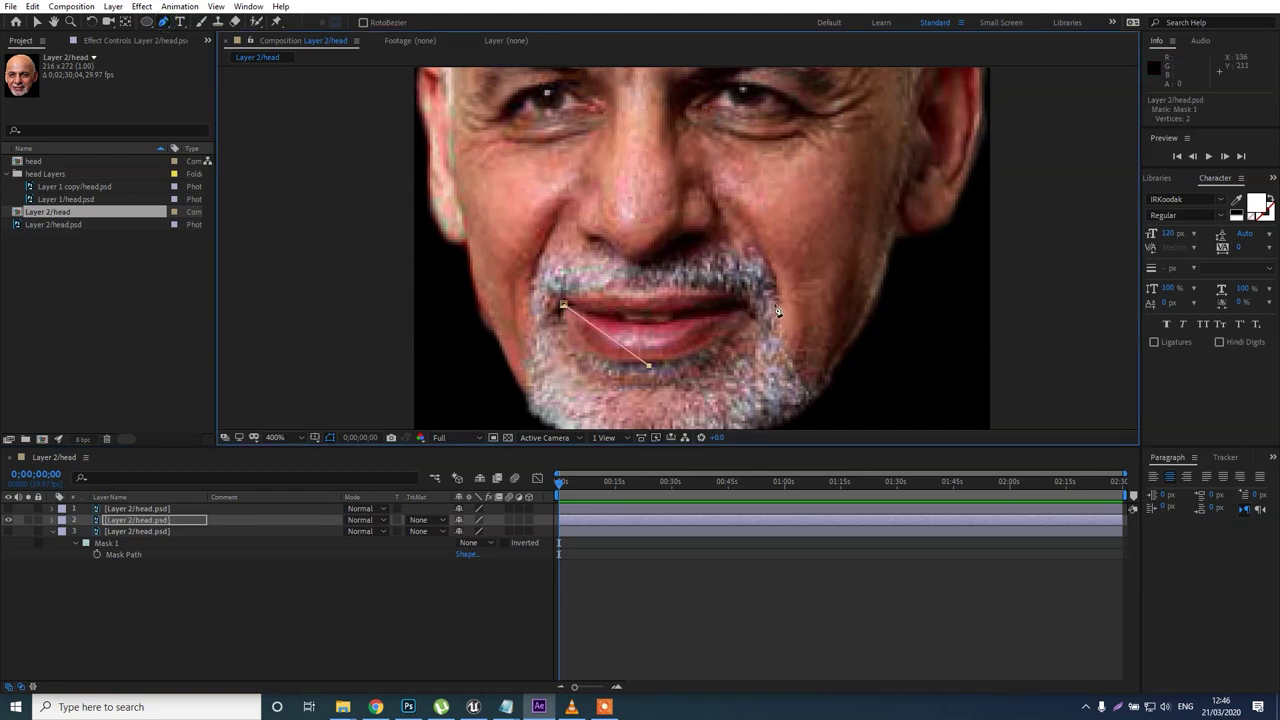
{"action": "left_click", "coordinate": [750, 308]}
{"action": "left_click", "coordinate": [646, 323]}
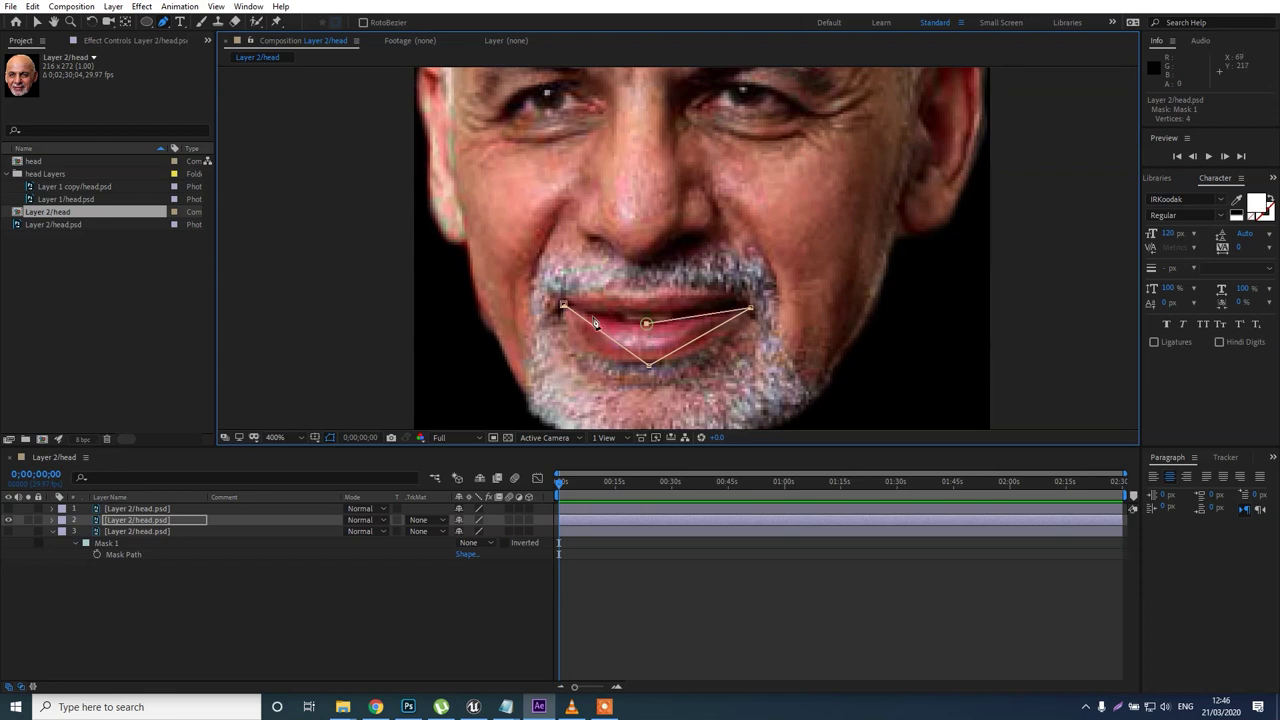
{"action": "left_click", "coordinate": [563, 306]}
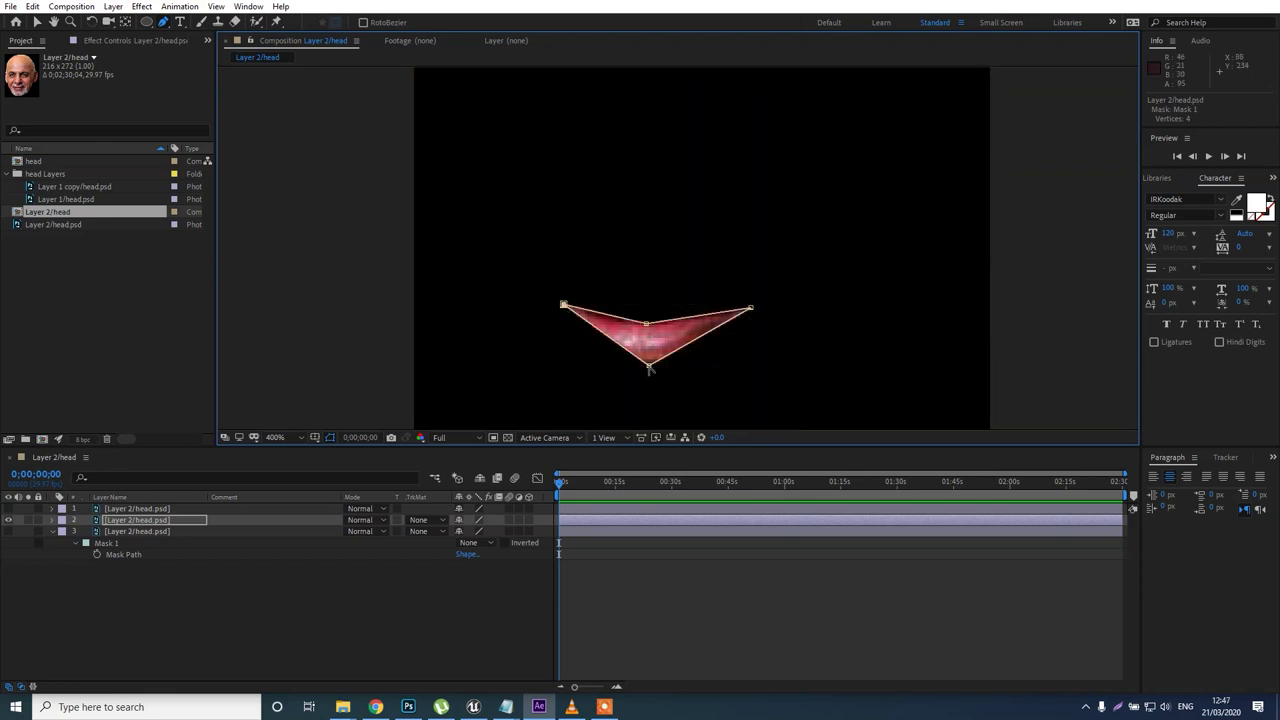
{"action": "left_click_drag", "start_coordinate": [650, 366], "coordinate": [723, 370]}
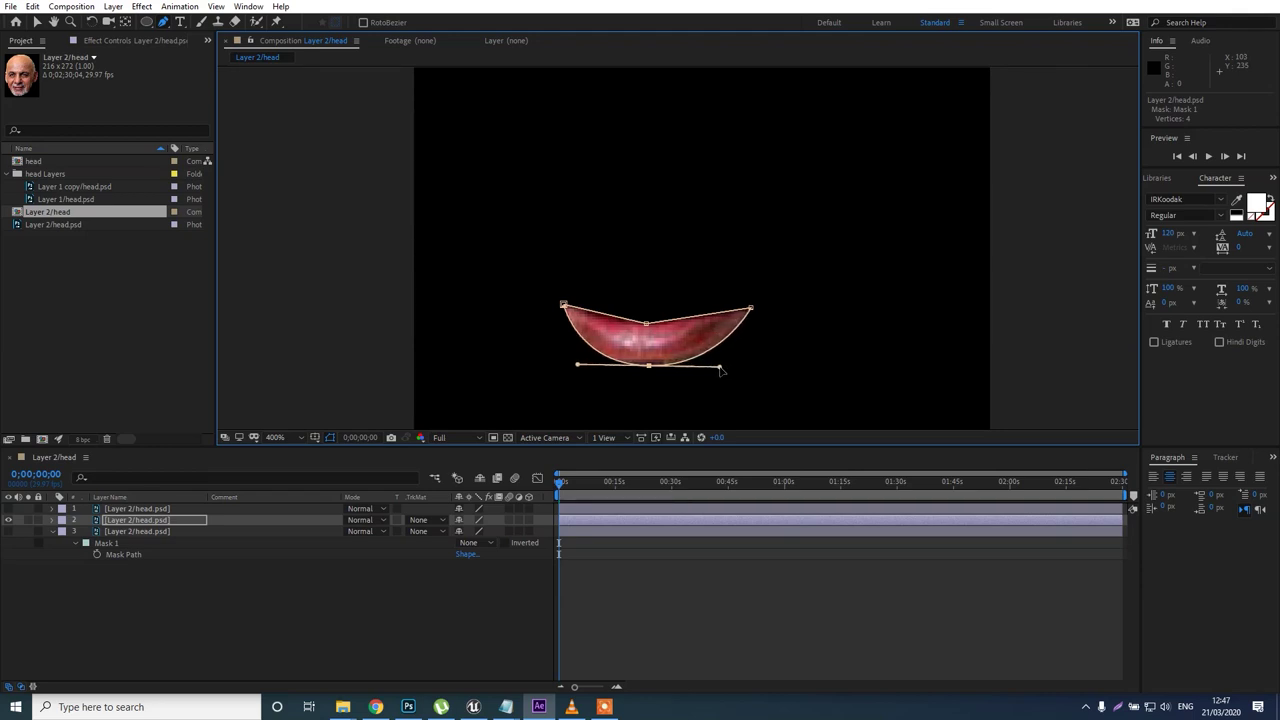
Smooth the lower and upper edges of layer 2's lower-lip mask into curves and rename the layer as lowrlib.
{"action": "left_click_drag", "start_coordinate": [577, 365], "coordinate": [560, 363]}
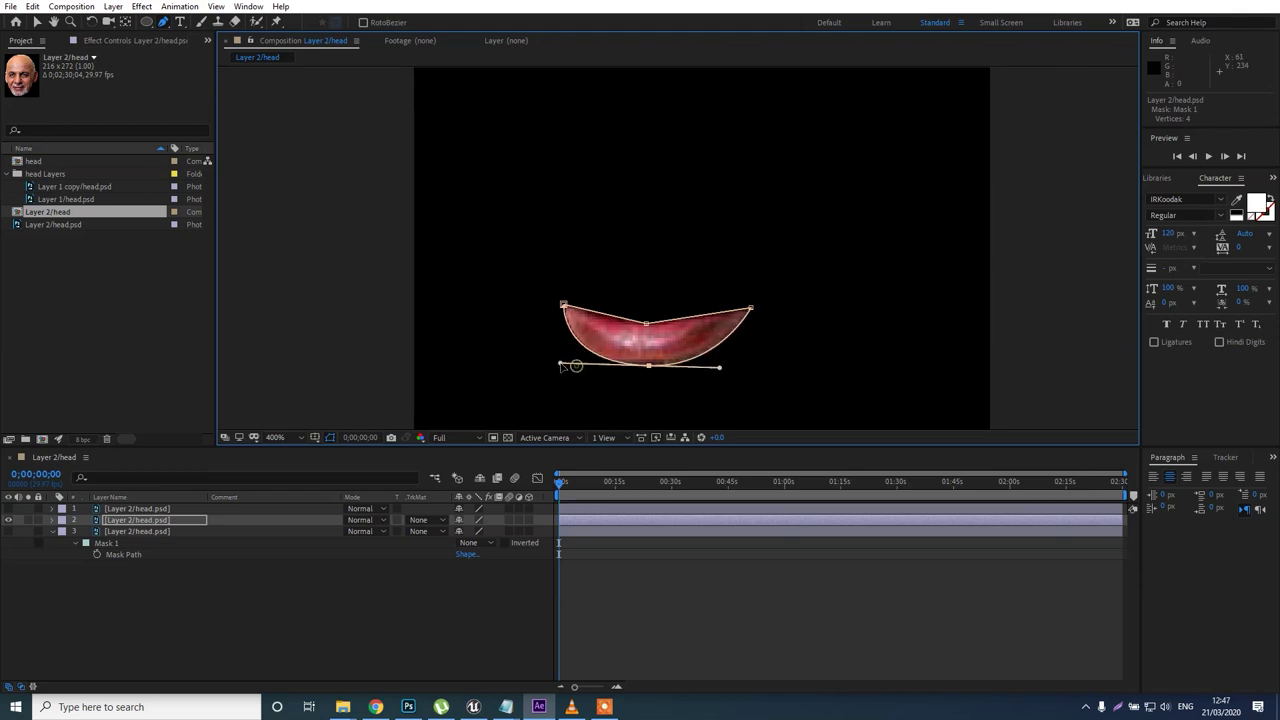
{"action": "left_click", "coordinate": [646, 324], "text": "alt"}
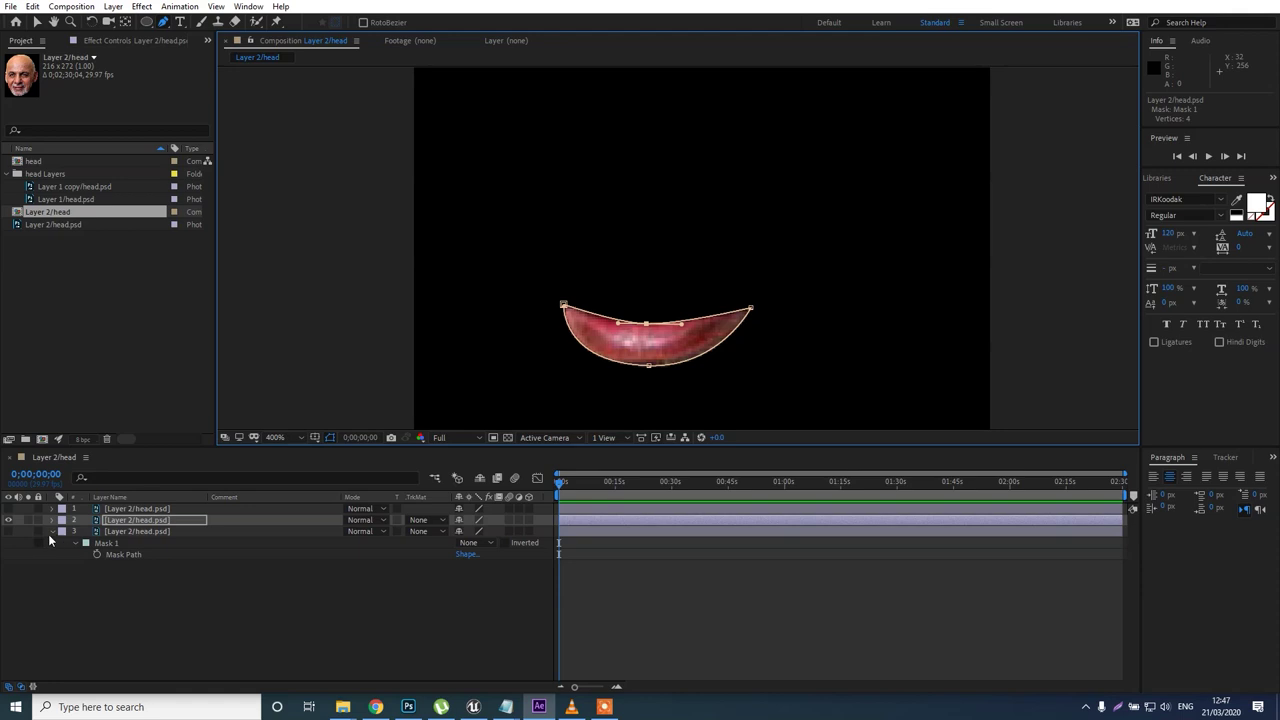
{"action": "left_click", "coordinate": [124, 521]}
{"action": "key", "text": "Return"}
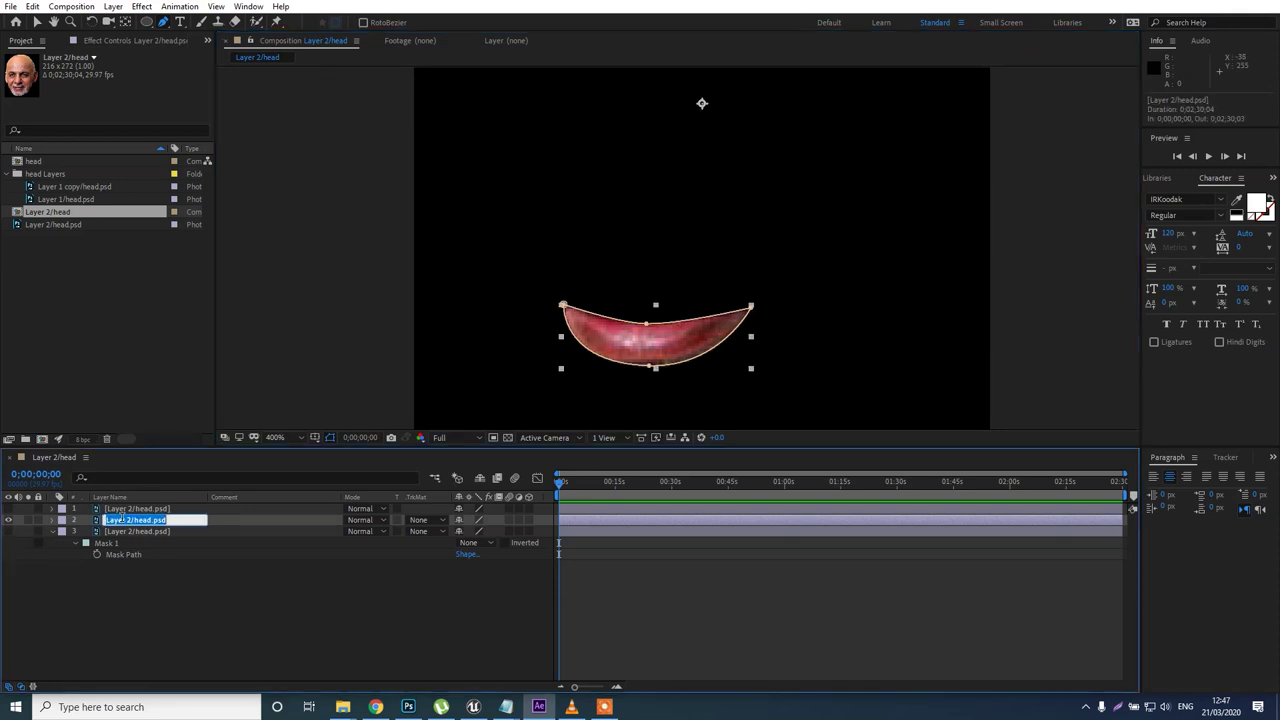
{"action": "type", "text": "liprlib"}
{"action": "key", "text": "Return"}
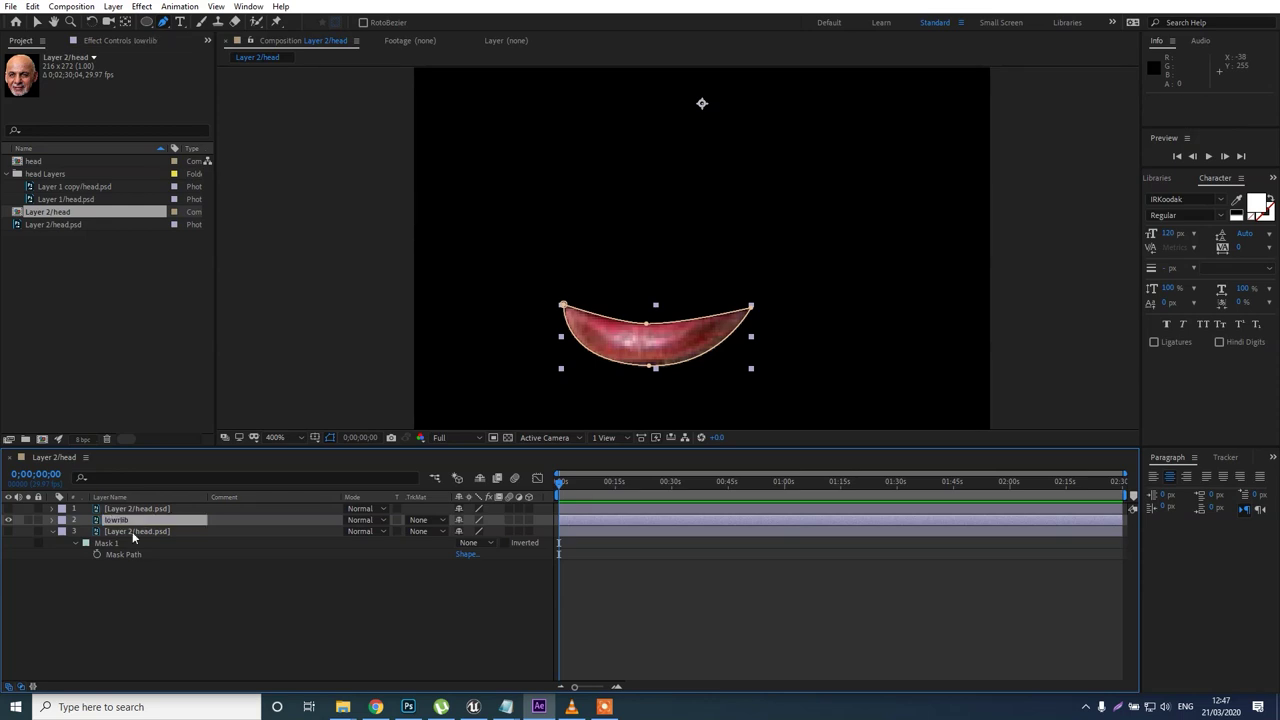
Show layers 3 and 1 and draw a closed Pen mask around the upper lip on layer 1 with a curved lower edge.
{"action": "left_click", "coordinate": [9, 531]}
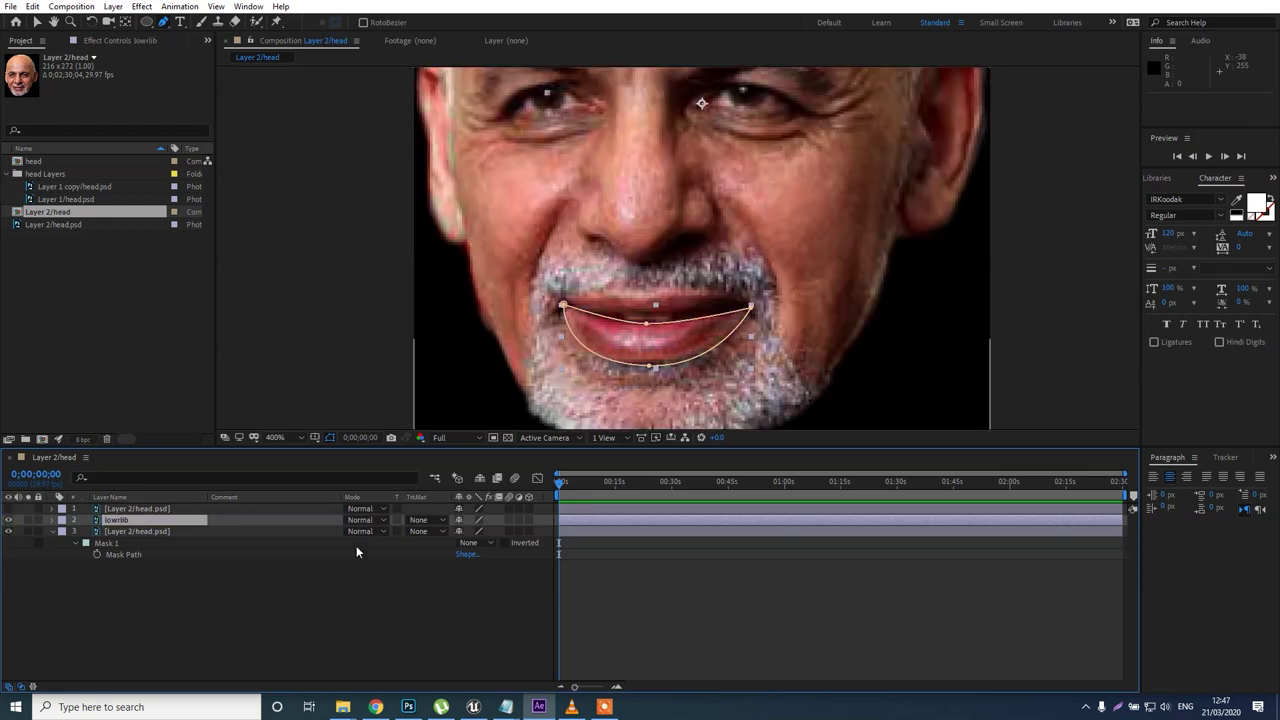
{"action": "left_click", "coordinate": [125, 510]}
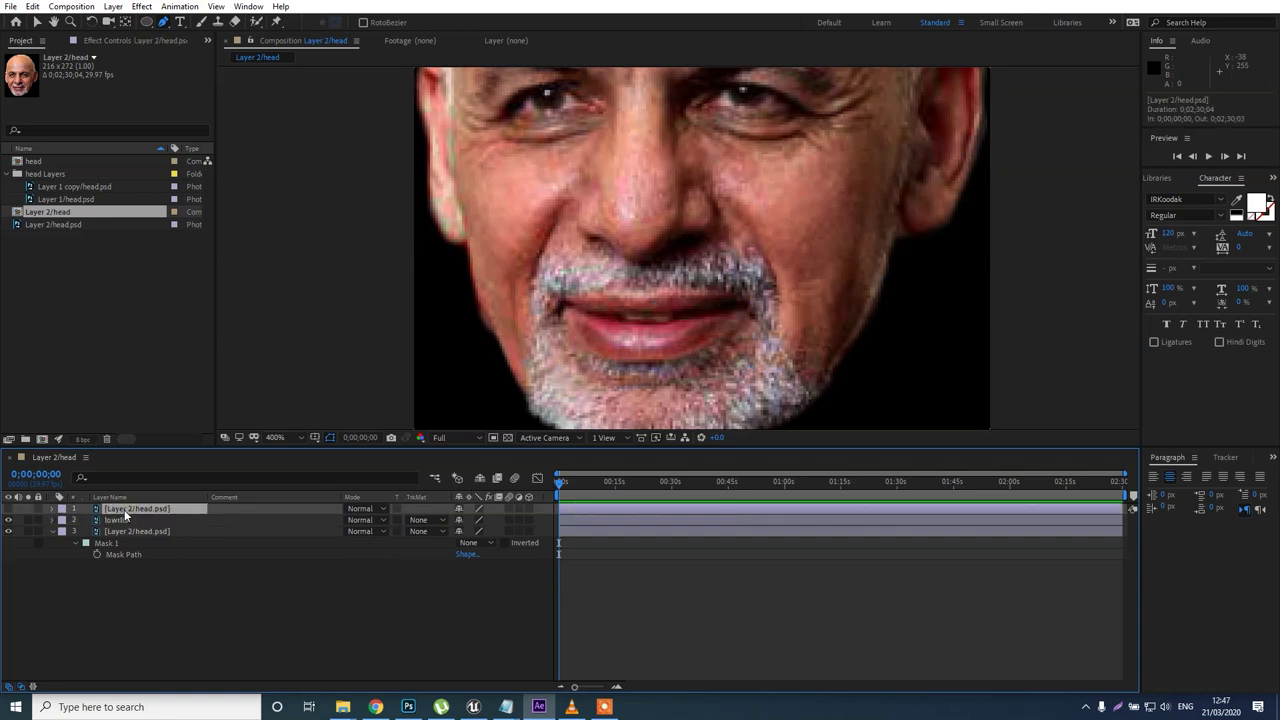
{"action": "left_click", "coordinate": [8, 508]}
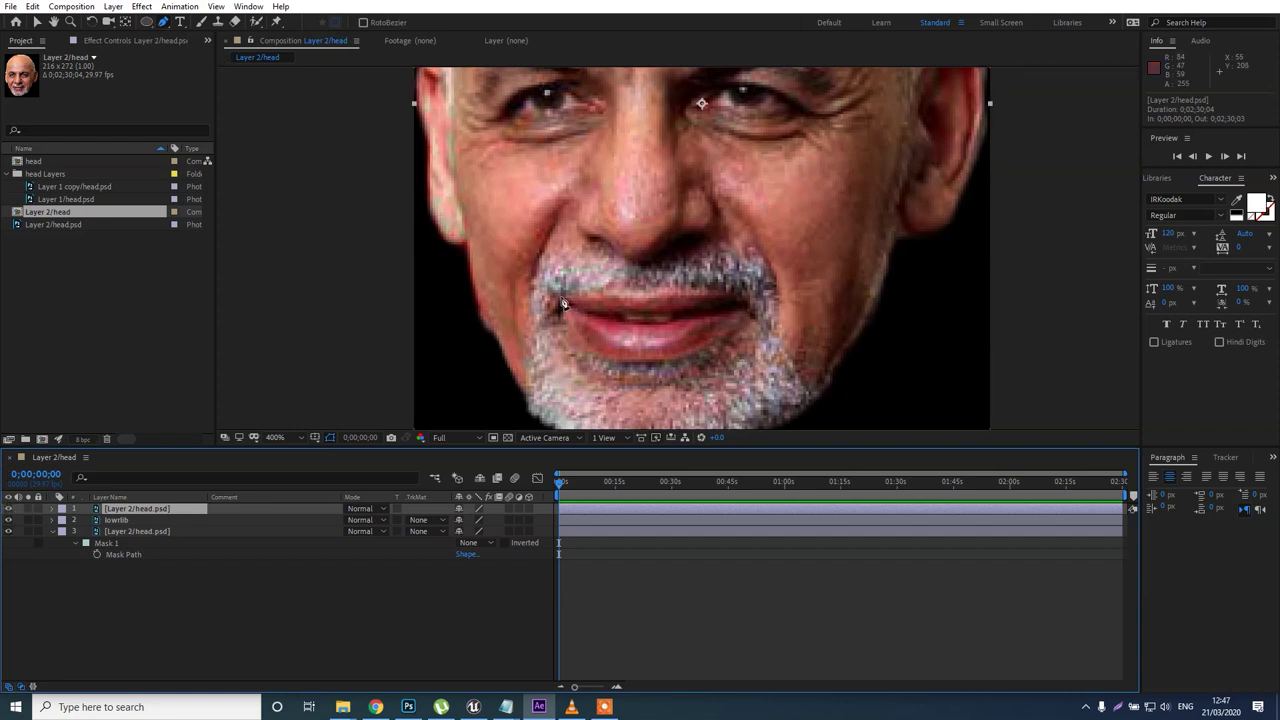
{"action": "left_click", "coordinate": [622, 284]}
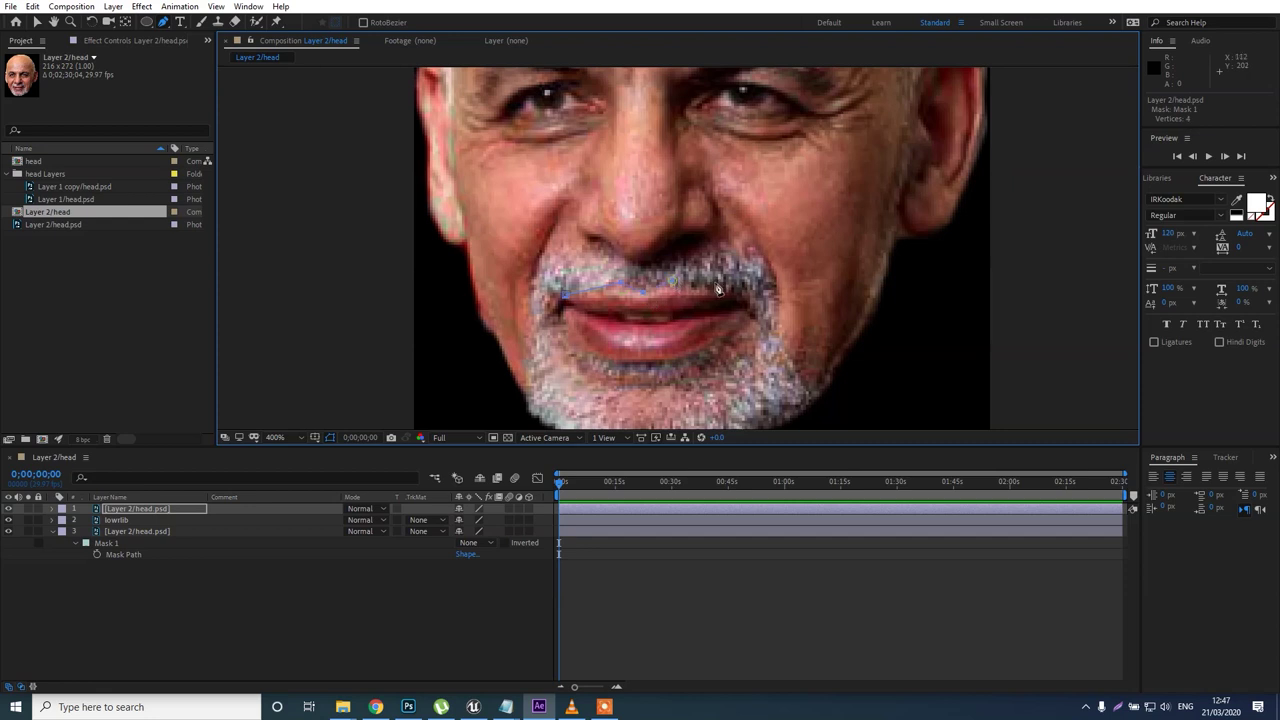
{"action": "left_click", "coordinate": [745, 294]}
{"action": "left_click", "coordinate": [644, 322]}
{"action": "left_click", "coordinate": [566, 295]}
{"action": "left_click", "coordinate": [645, 323], "text": "alt"}
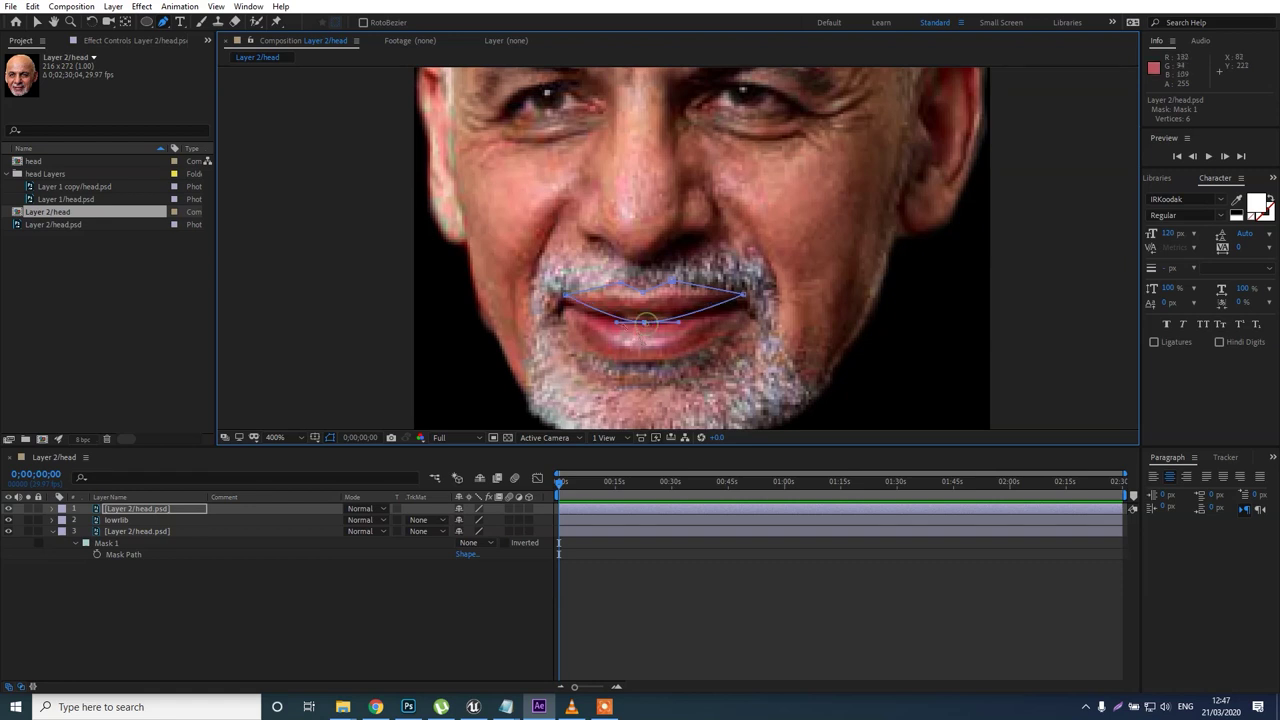
{"action": "left_click_drag", "start_coordinate": [616, 322], "coordinate": [580, 320]}
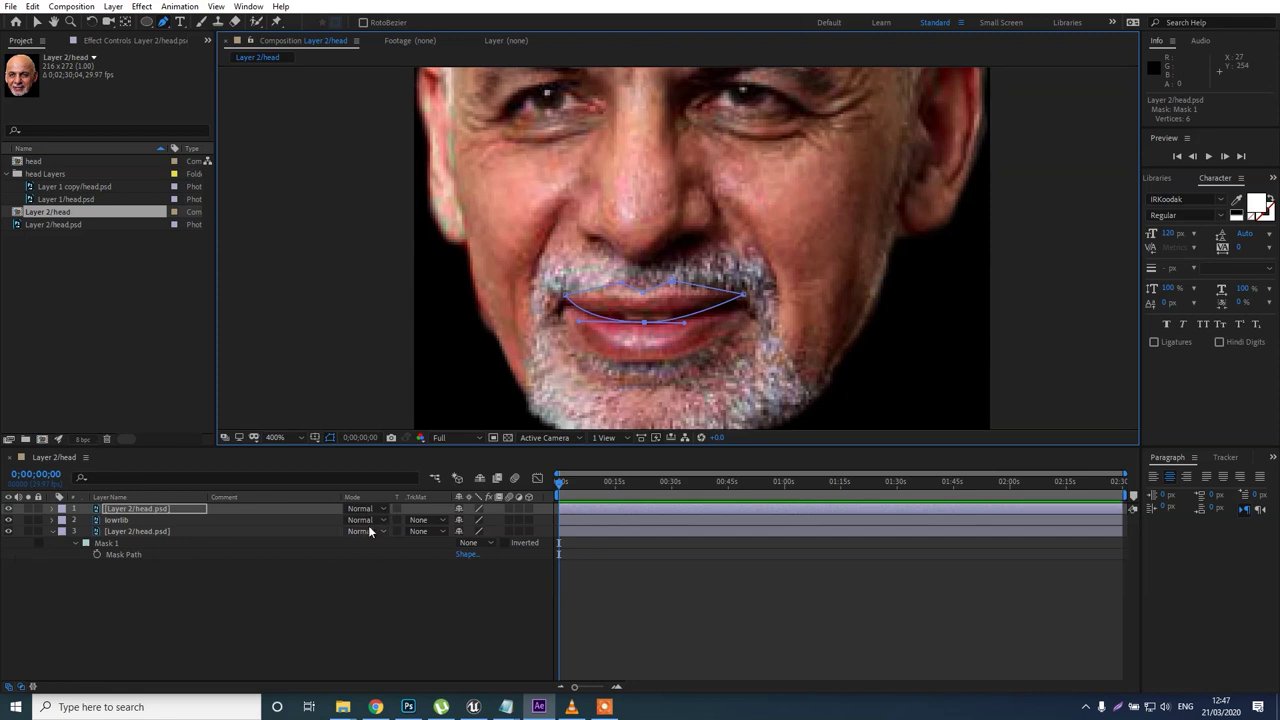
Move the two corner points of layer 1's upper-lip mask onto the mouth corners, with layer 3 hidden only during the adjustment.
{"action": "key", "text": "ctrl+v"}
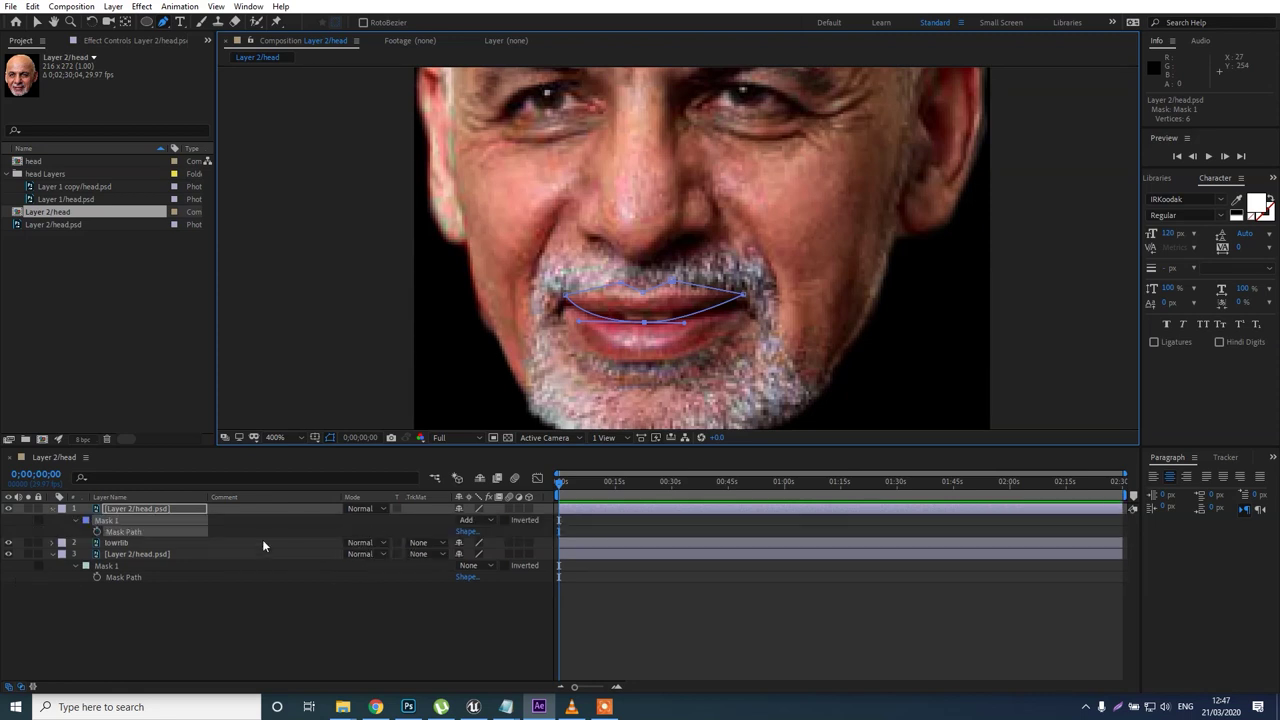
{"action": "left_click", "coordinate": [8, 555]}
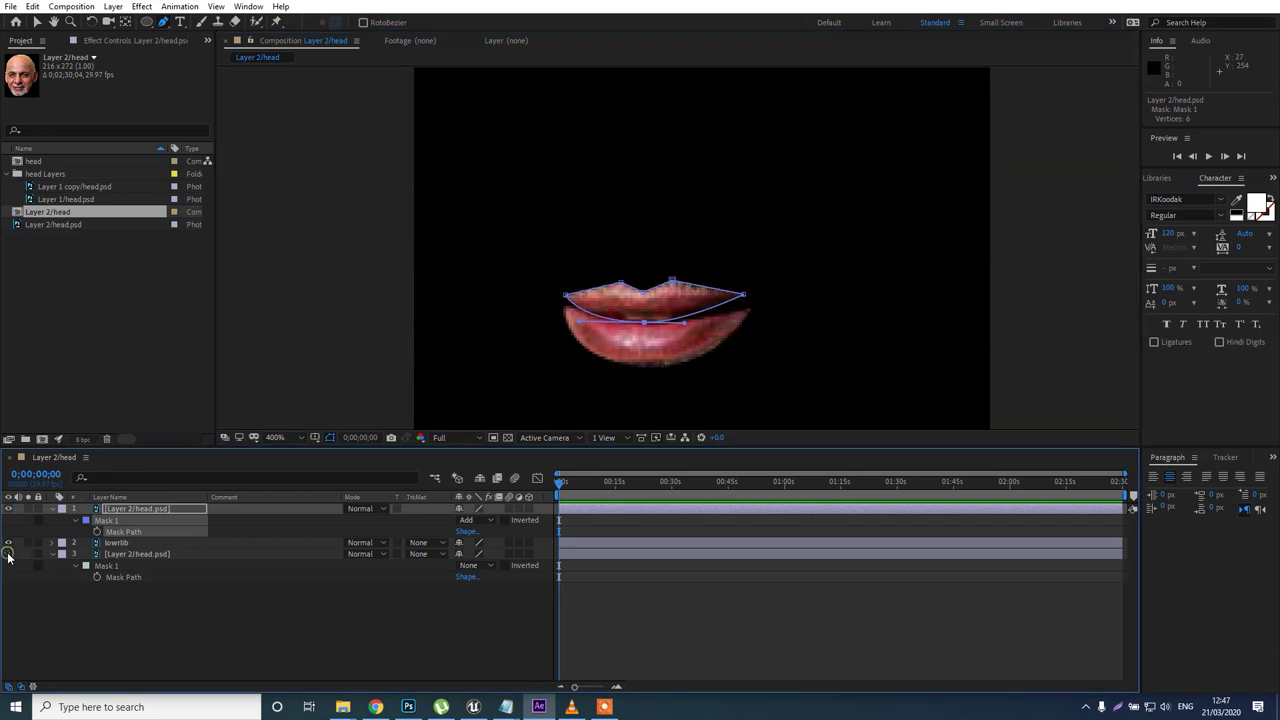
{"action": "left_click_drag", "start_coordinate": [744, 295], "coordinate": [750, 303]}
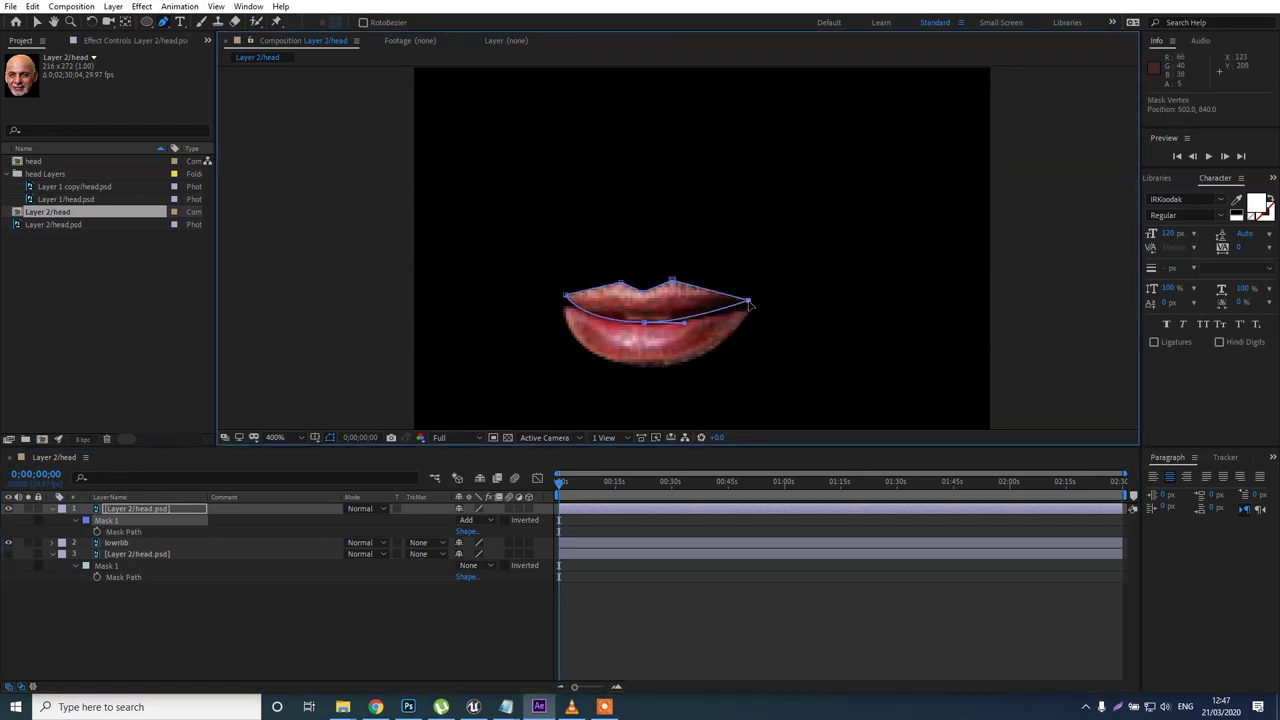
{"action": "left_click", "coordinate": [565, 297]}
{"action": "left_click", "coordinate": [8, 554]}
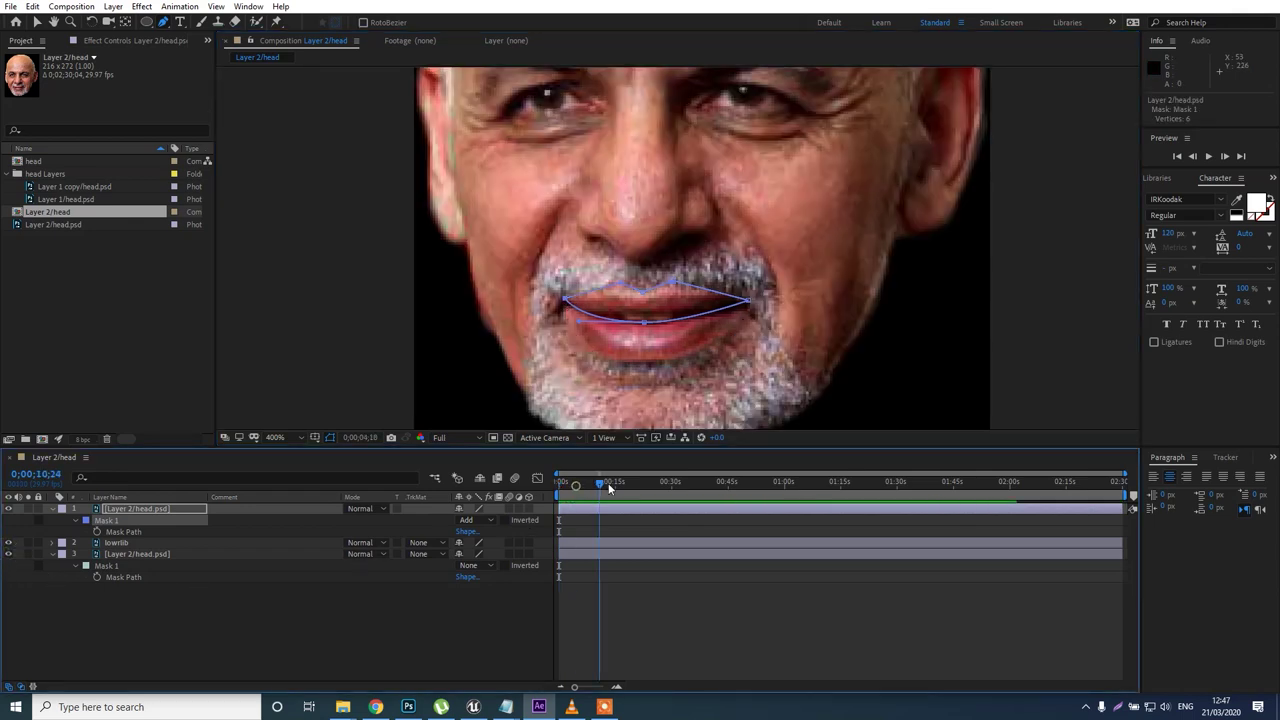
{"action": "left_click", "coordinate": [616, 642]}
Place five Puppet pins along the upper lip on layer 1, from one mouth corner to the other.
{"action": "left_click", "coordinate": [569, 510]}
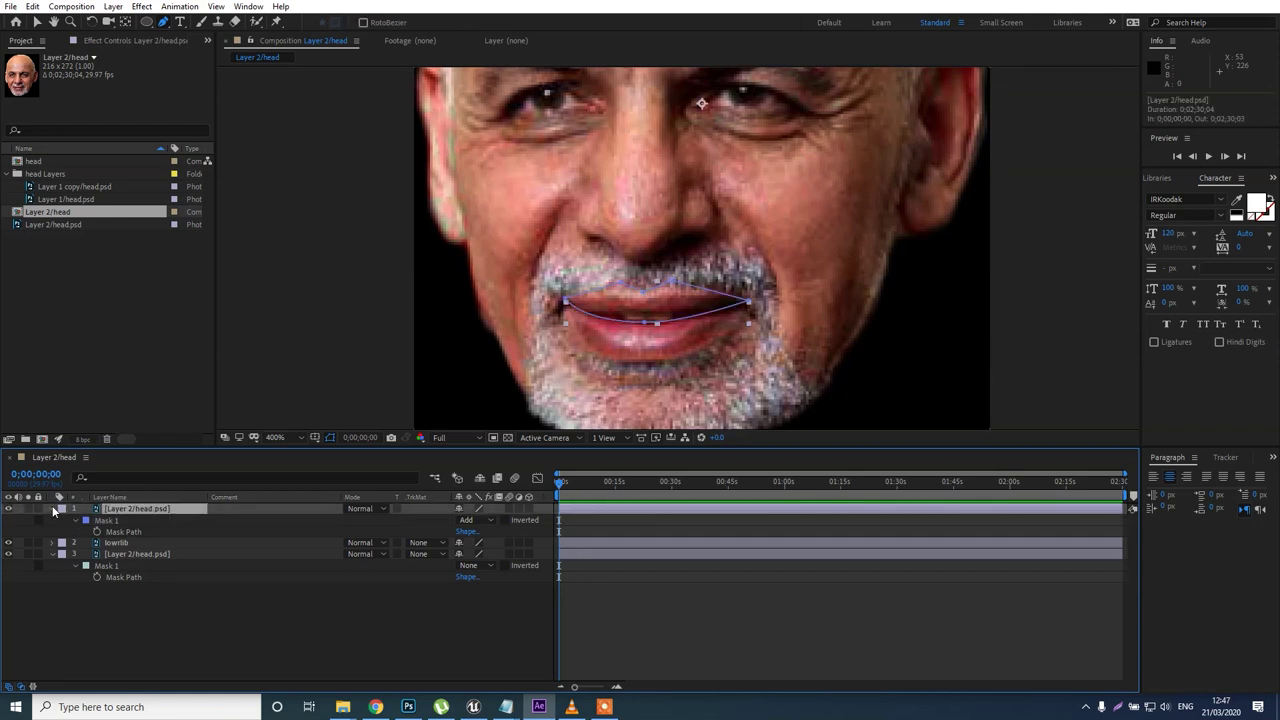
{"action": "left_click", "coordinate": [54, 509]}
{"action": "left_click", "coordinate": [279, 22]}
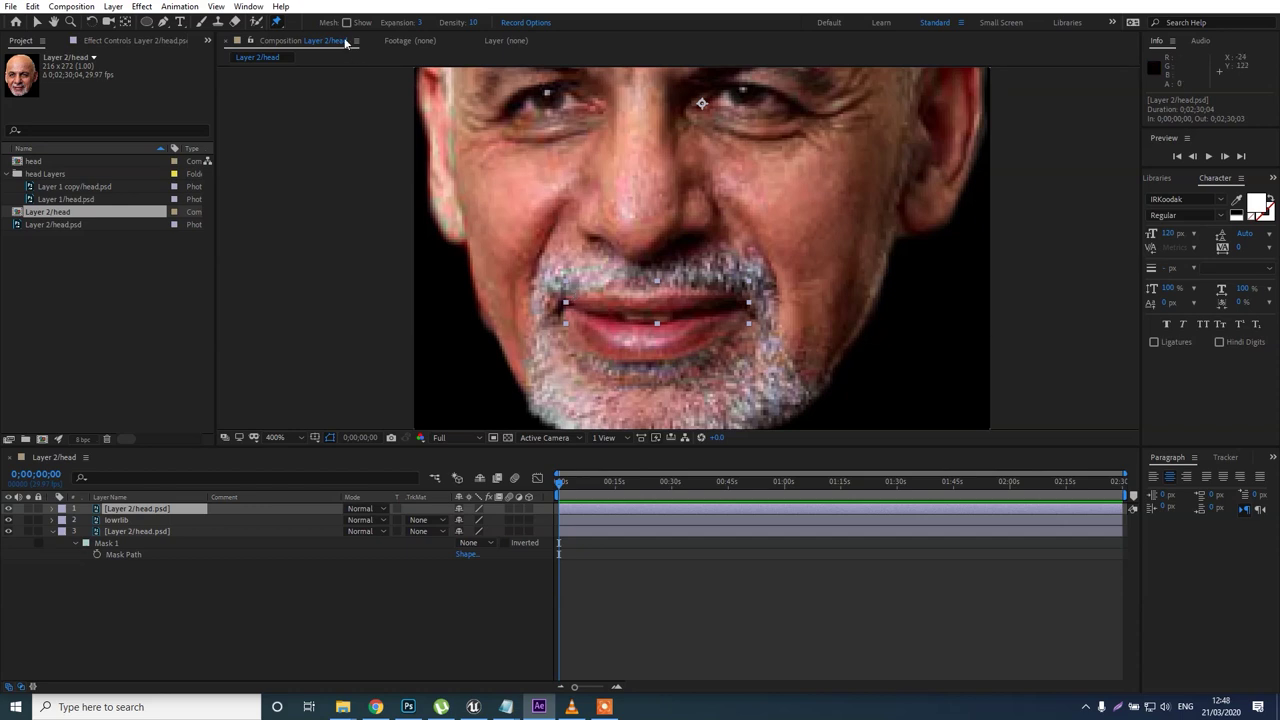
{"action": "left_click", "coordinate": [578, 301]}
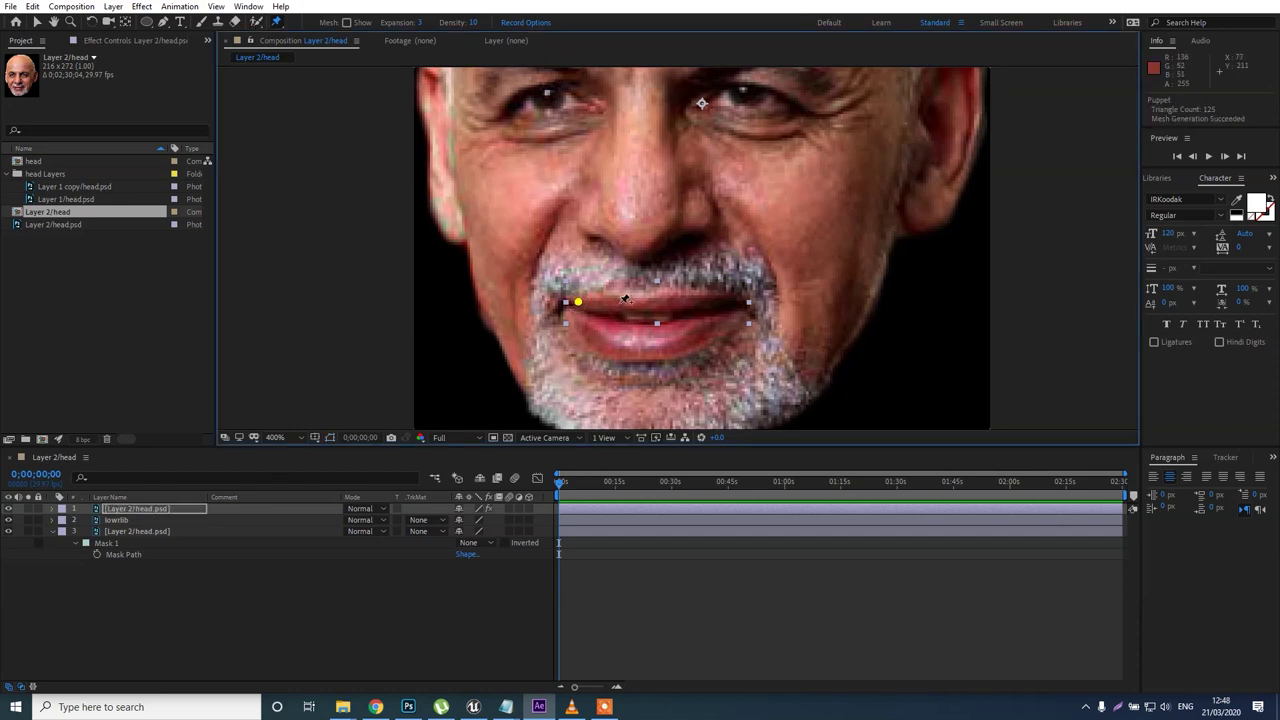
{"action": "left_click", "coordinate": [647, 308]}
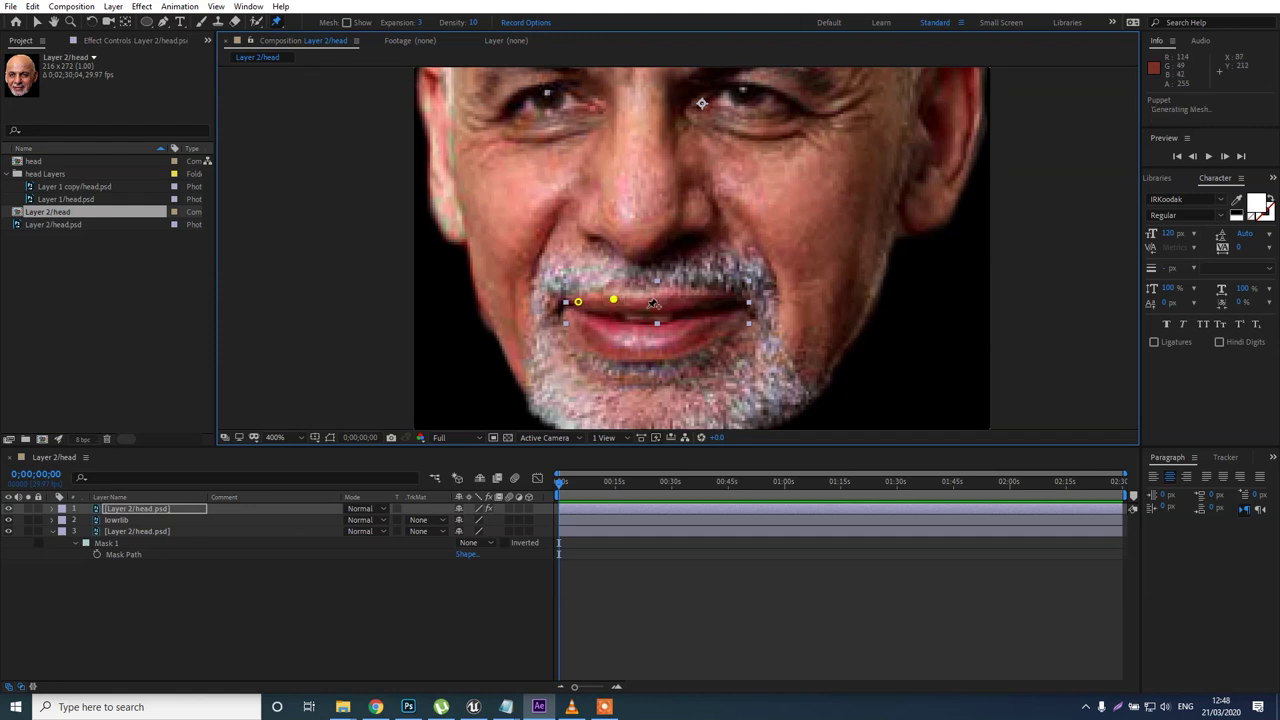
{"action": "left_click", "coordinate": [669, 294]}
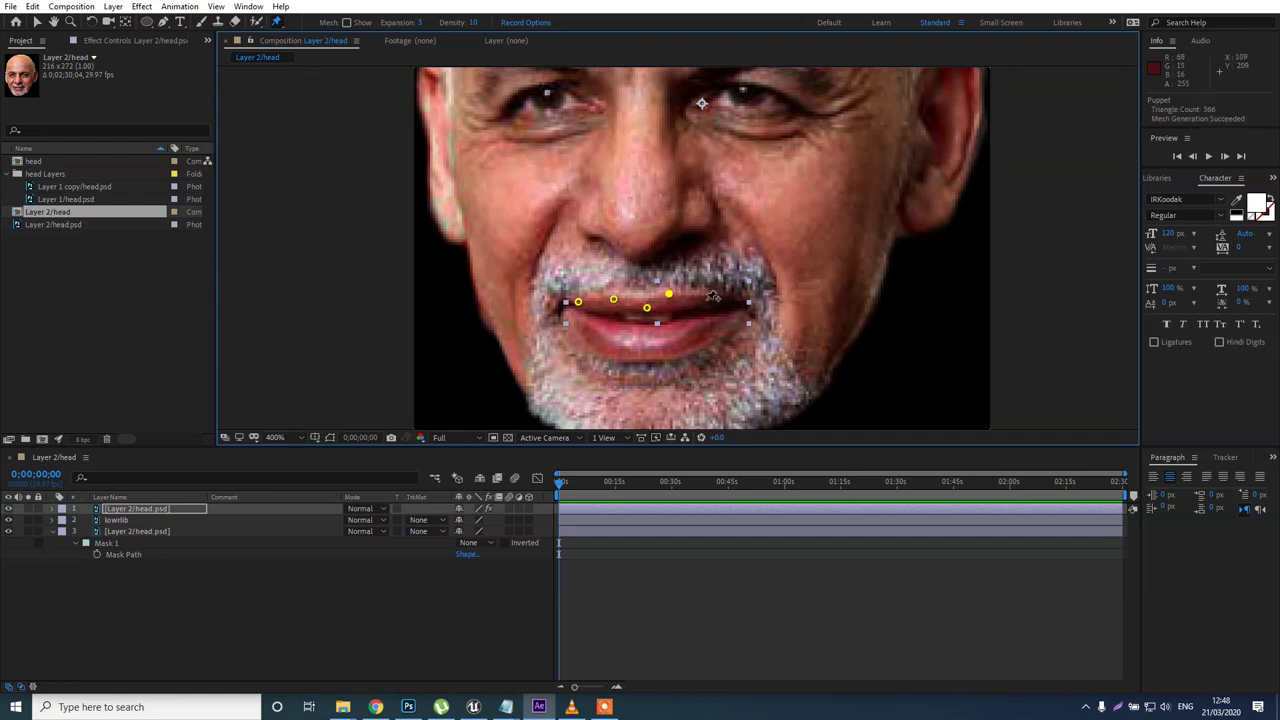
{"action": "key", "text": "ctrl+z"}
{"action": "left_click", "coordinate": [690, 292]}
{"action": "left_click", "coordinate": [726, 297]}
Place five Puppet pins along the lower lip on the lowrlib layer, from one mouth corner to the other.
{"action": "left_click", "coordinate": [574, 519]}
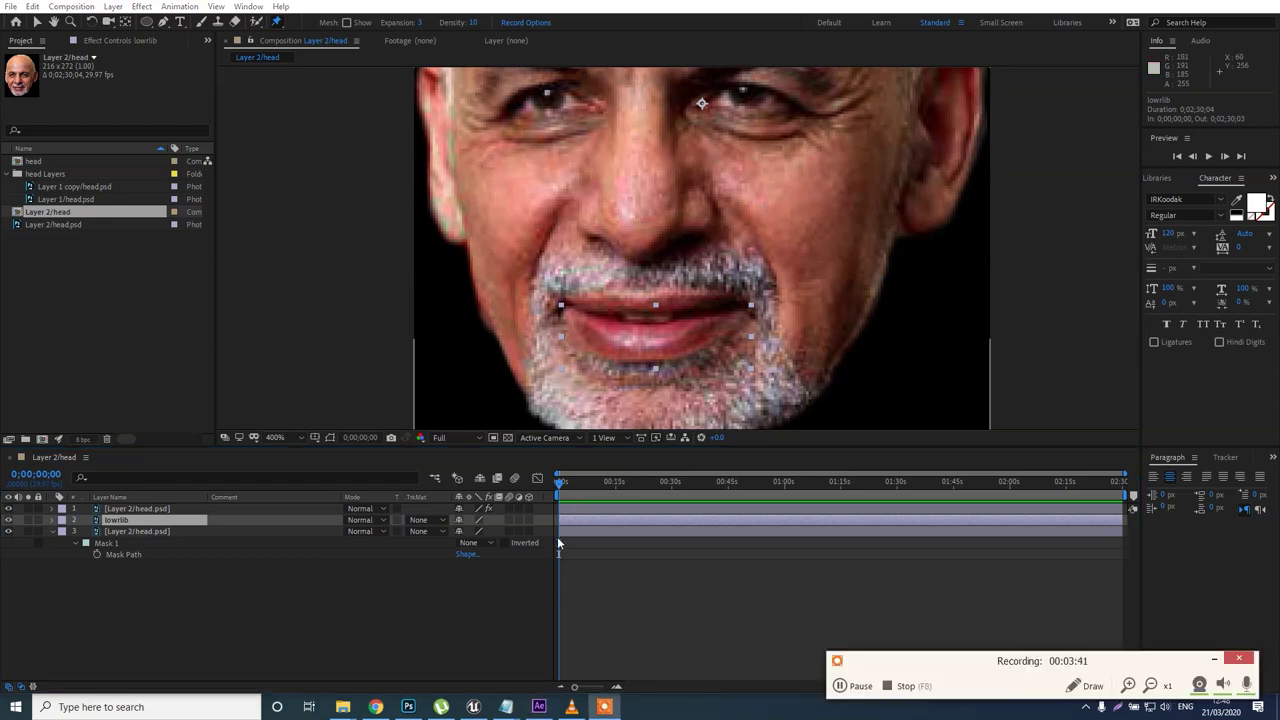
{"action": "left_click", "coordinate": [573, 530]}
{"action": "left_click", "coordinate": [571, 519]}
{"action": "left_click", "coordinate": [573, 307]}
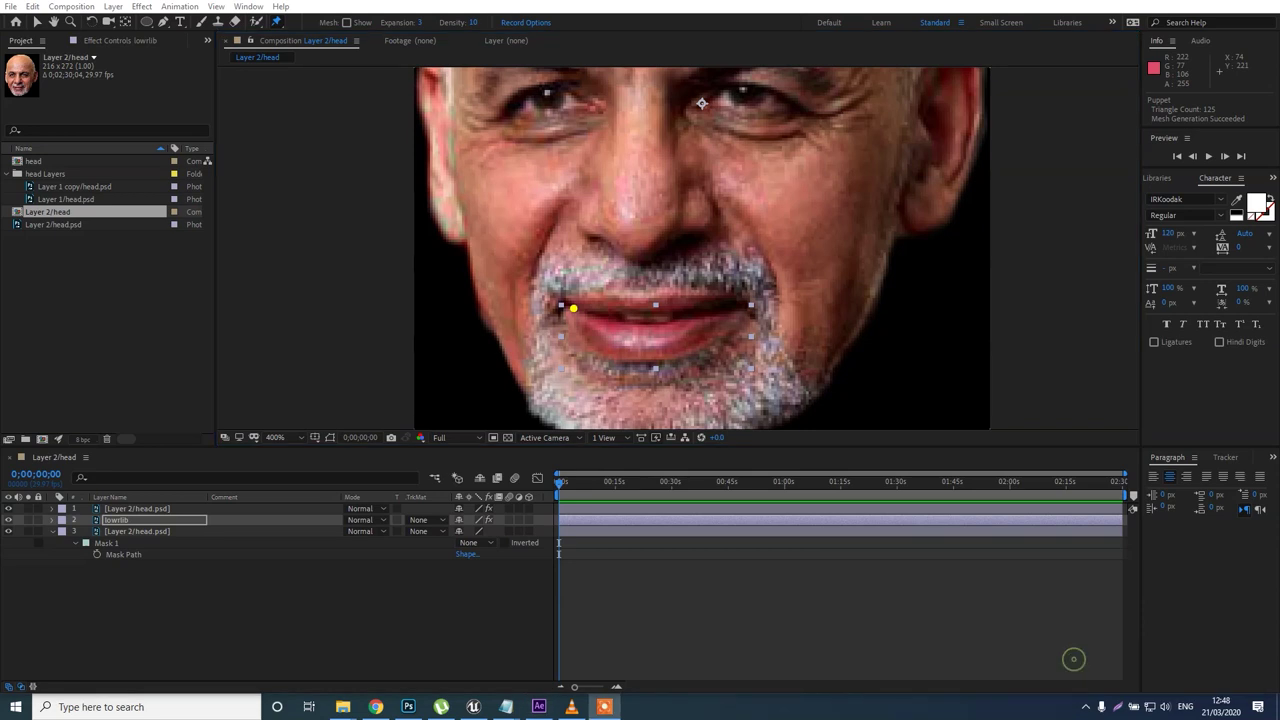
{"action": "left_click", "coordinate": [611, 326]}
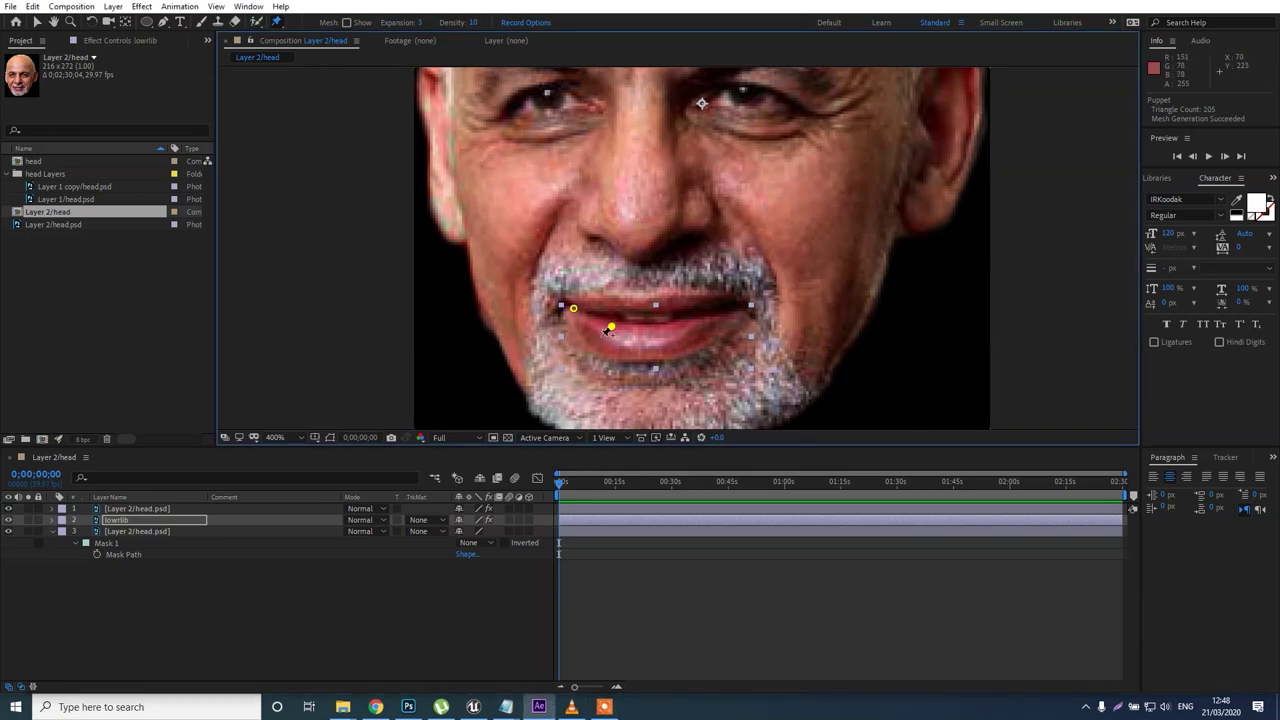
{"action": "left_click", "coordinate": [598, 328]}
{"action": "left_click", "coordinate": [641, 338]}
{"action": "left_click", "coordinate": [697, 328]}
{"action": "left_click", "coordinate": [735, 310]}
Pull the three middle Puppet pins of the lowrlib layer downward to open the mouth into an even curve.
{"action": "key", "text": "v"}
{"action": "left_click_drag", "start_coordinate": [648, 346], "coordinate": [647, 376]}
{"action": "left_click", "coordinate": [597, 330]}
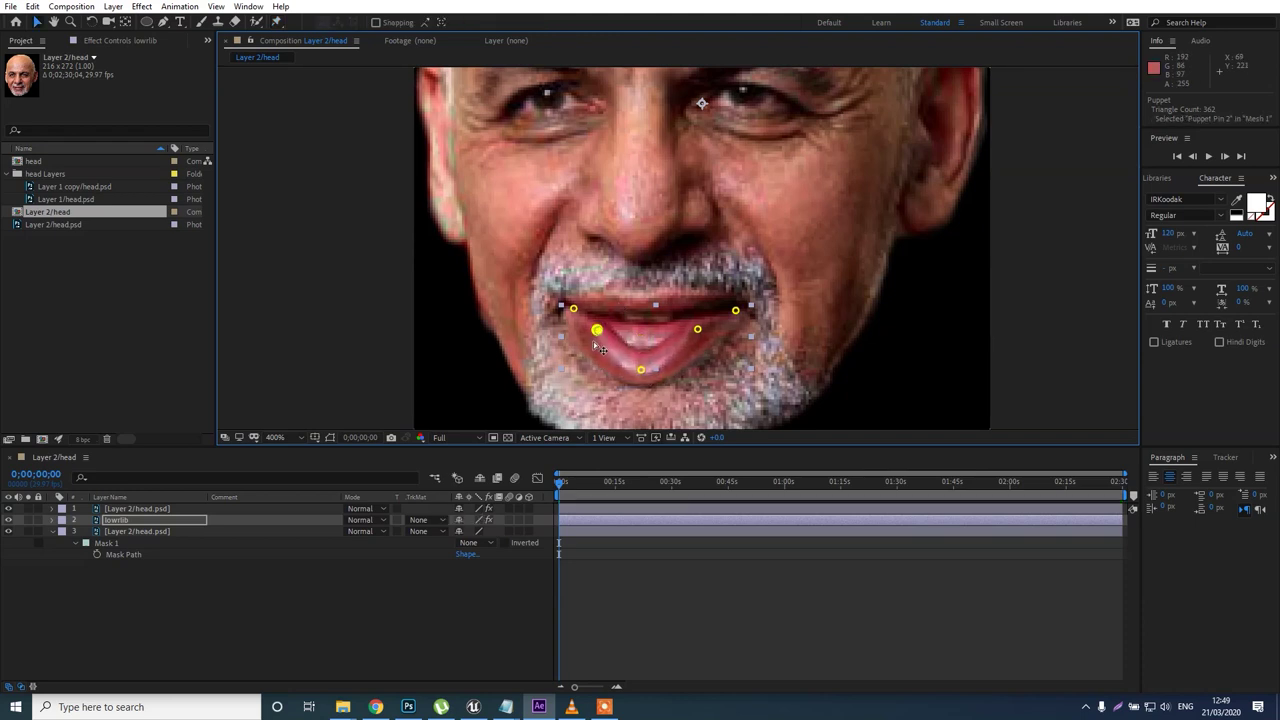
{"action": "left_click_drag", "start_coordinate": [597, 331], "coordinate": [590, 347]}
{"action": "left_click_drag", "start_coordinate": [697, 329], "coordinate": [702, 345]}
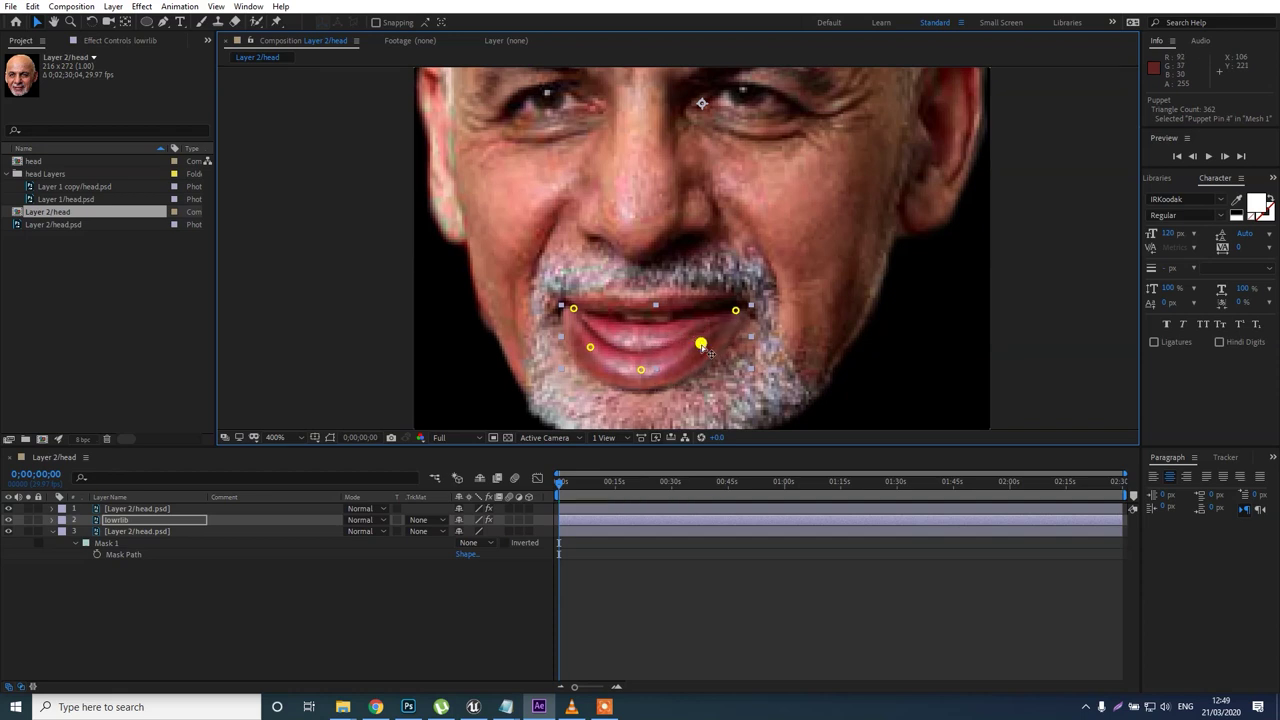
{"action": "left_click_drag", "start_coordinate": [590, 347], "coordinate": [593, 352]}
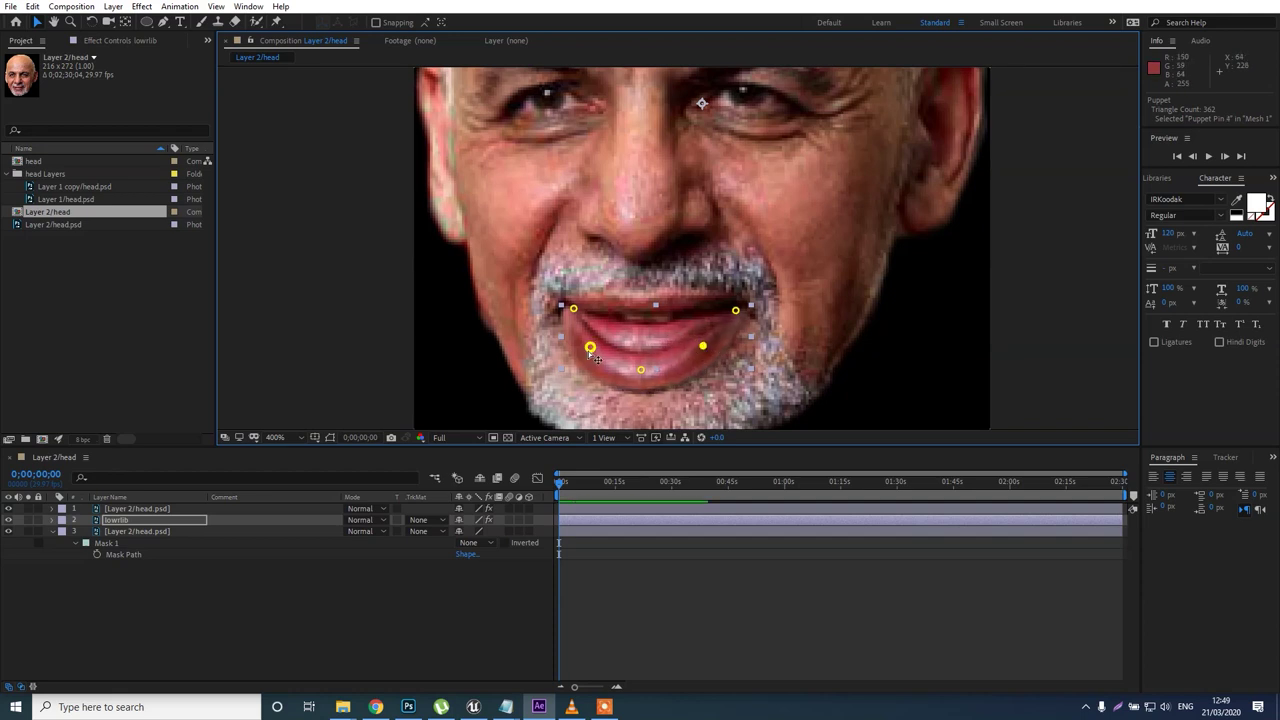
{"action": "left_click_drag", "start_coordinate": [703, 346], "coordinate": [704, 349]}
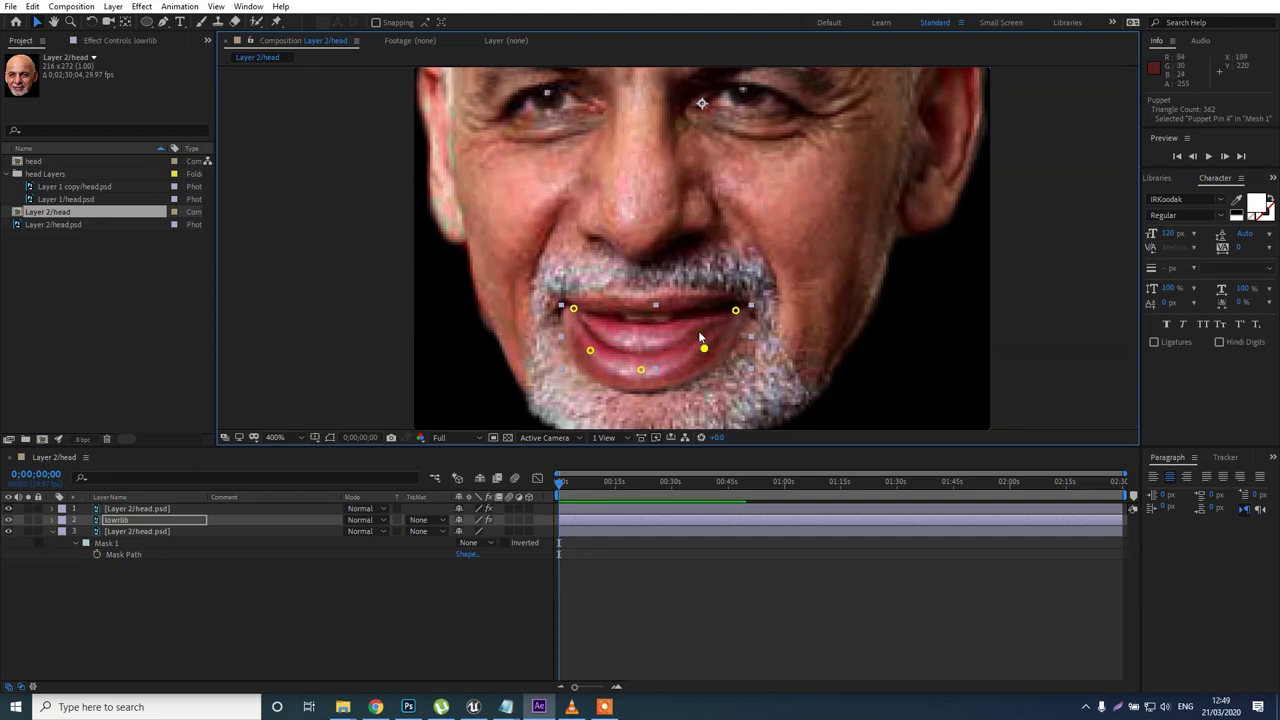
Set Mask 1 on the bottom head layer to Subtract to cut out the mouth opening.
{"action": "left_click", "coordinate": [569, 533]}
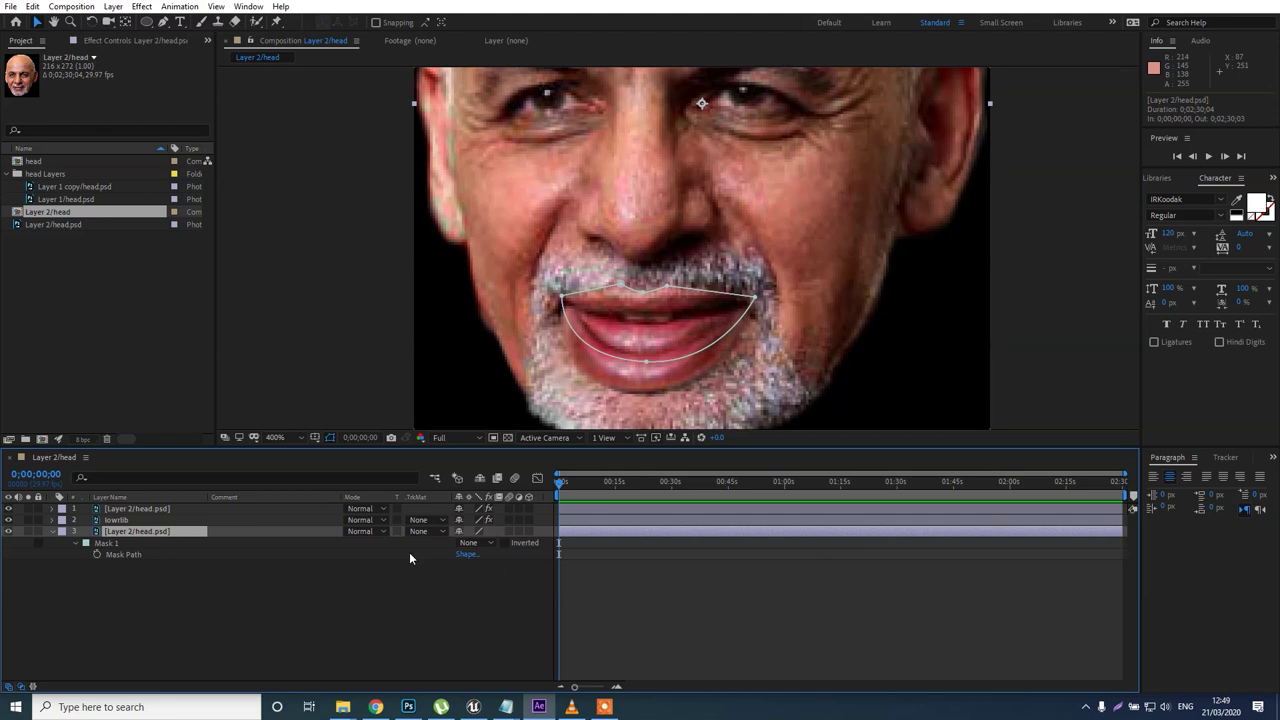
{"action": "left_click", "coordinate": [469, 543]}
{"action": "left_click", "coordinate": [489, 587]}
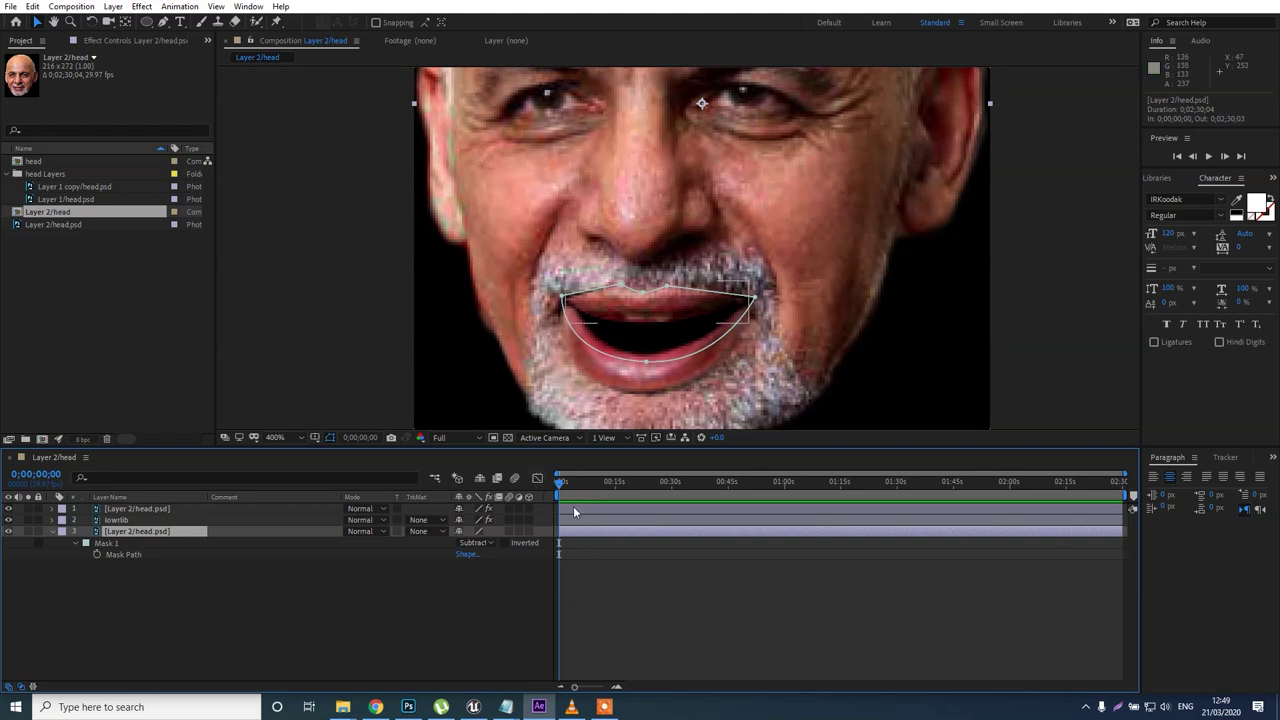
Rename layer 1 as upperlib and move its mask's two corner points slightly outward and up.
{"action": "left_click", "coordinate": [178, 510]}
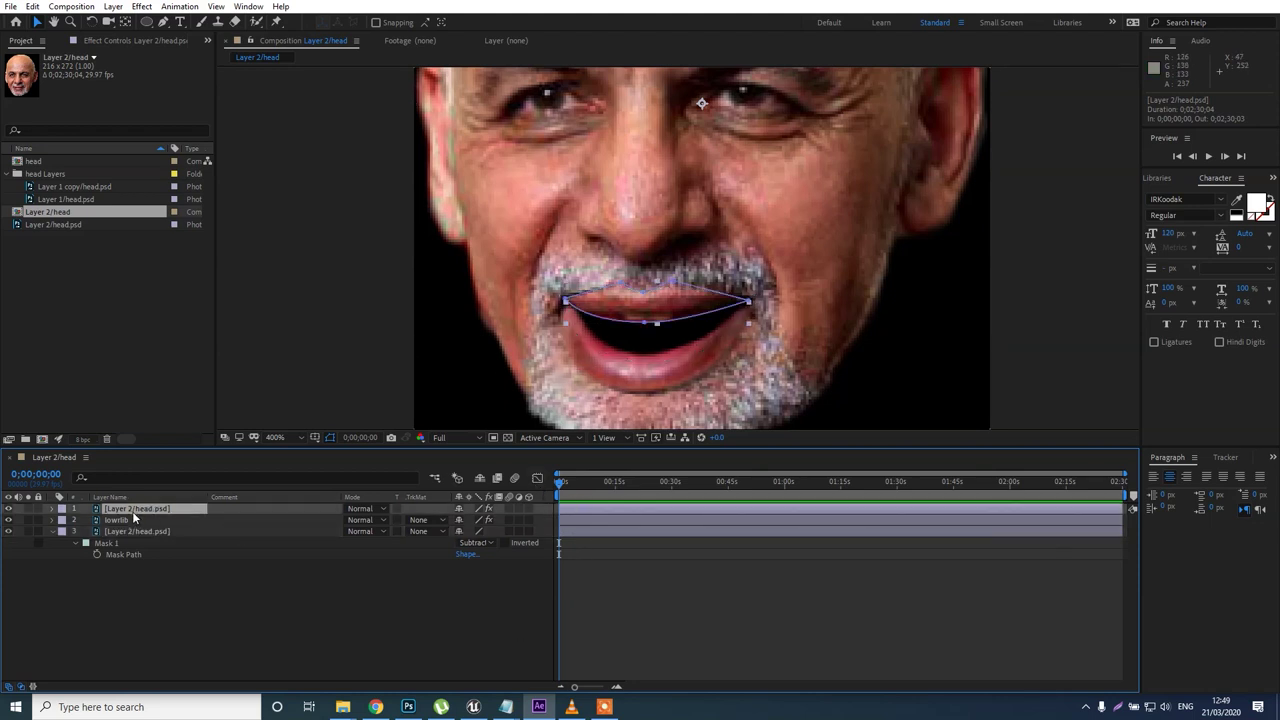
{"action": "key", "text": "Return"}
{"action": "type", "text": "upperlib"}
{"action": "key", "text": "Return"}
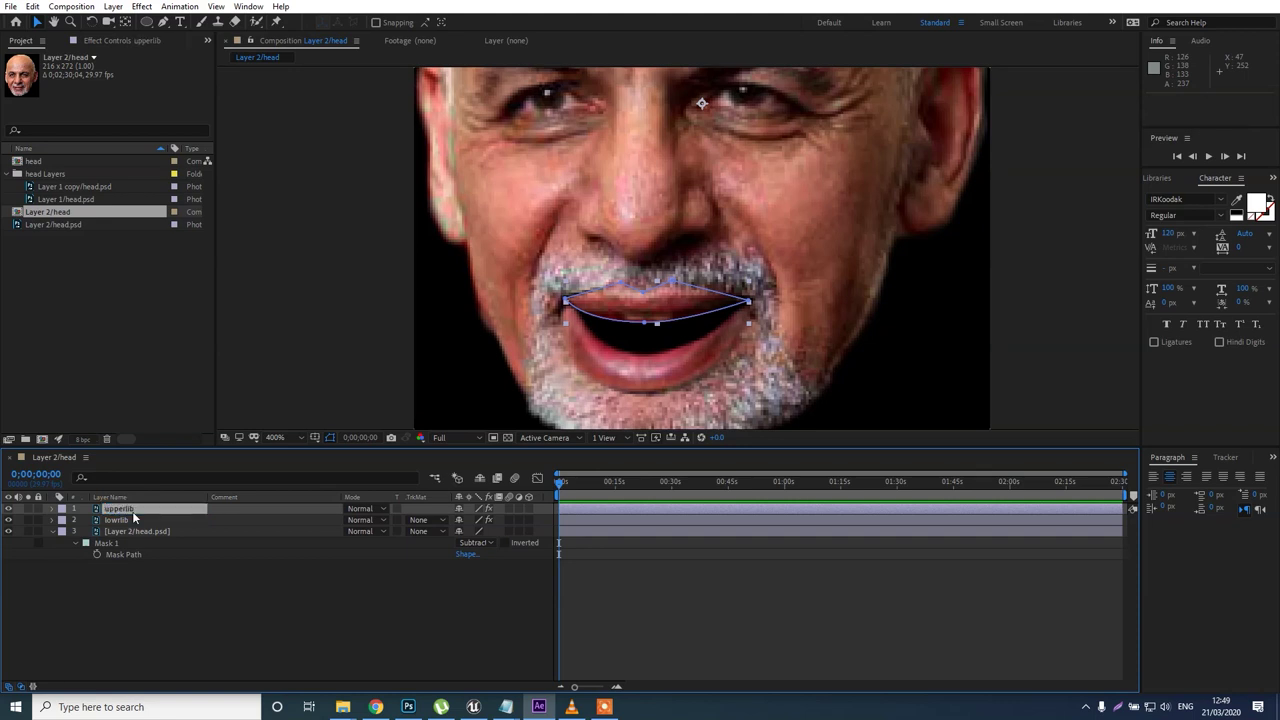
{"action": "left_click", "coordinate": [566, 300]}
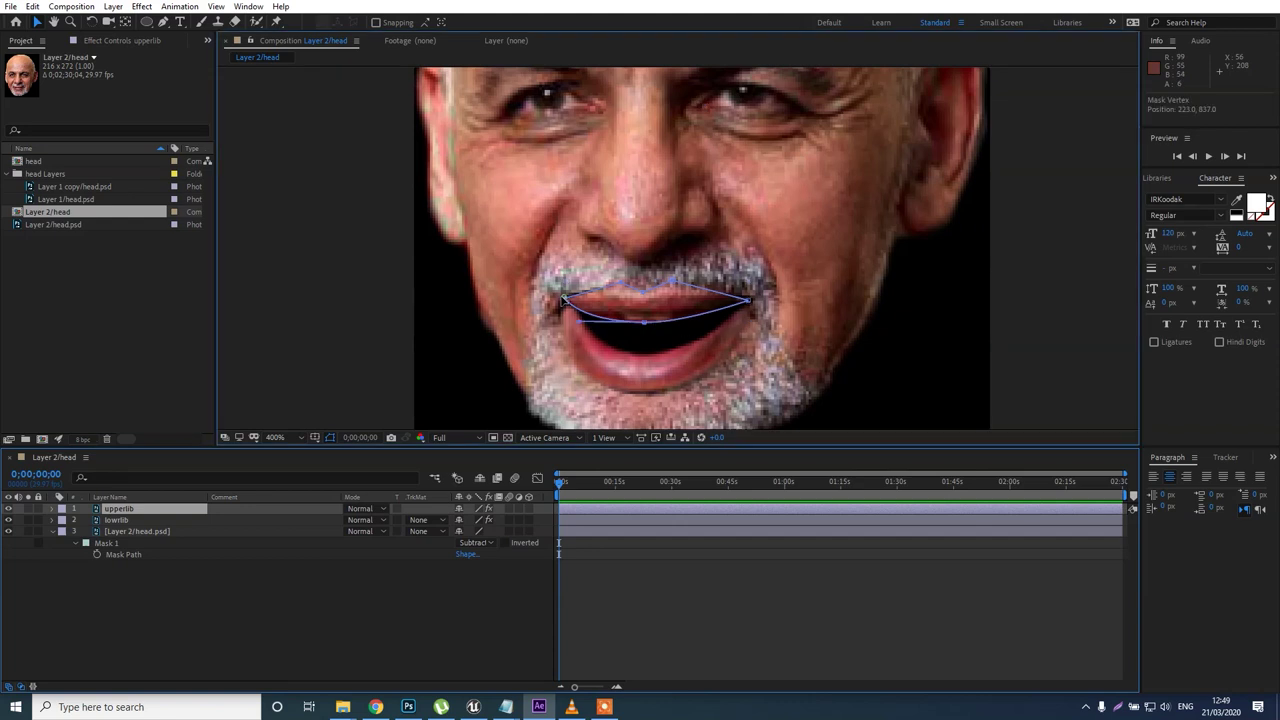
{"action": "left_click_drag", "start_coordinate": [748, 300], "coordinate": [752, 297]}
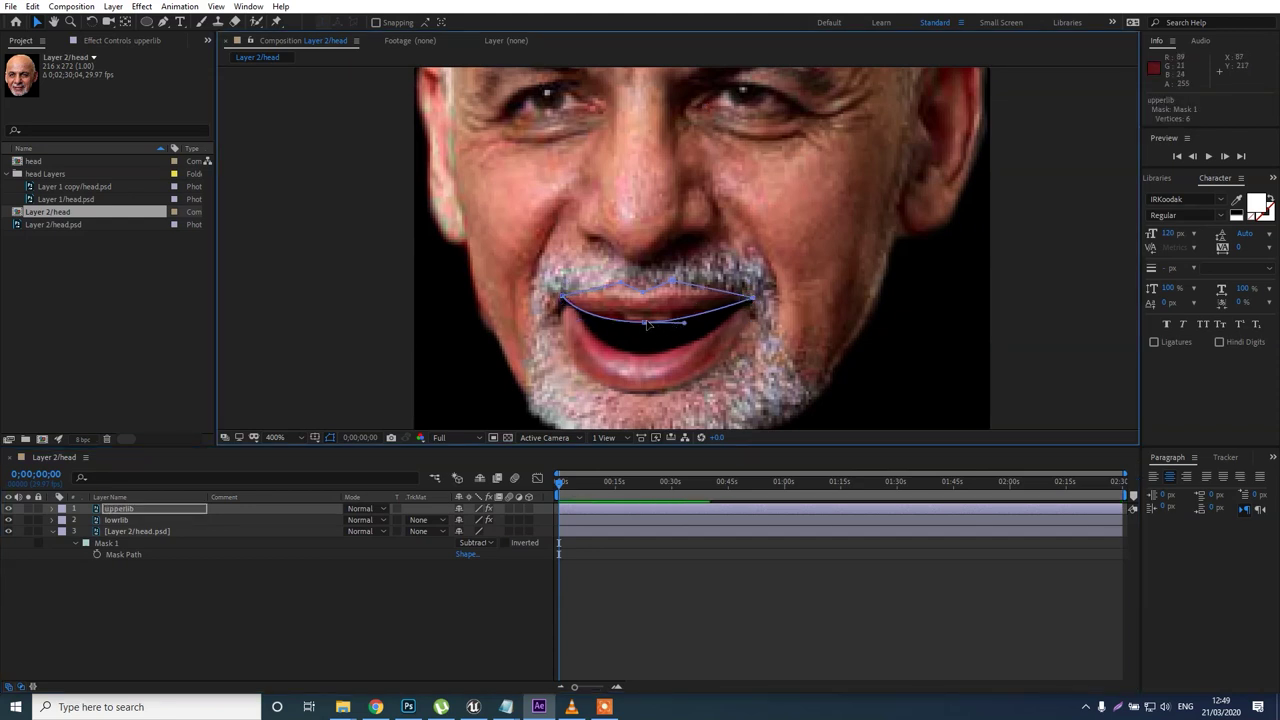
Pull the three middle Puppet pins of the upperlib layer upward to arch the upper lip and widen the mouth opening.
{"action": "left_click", "coordinate": [574, 519]}
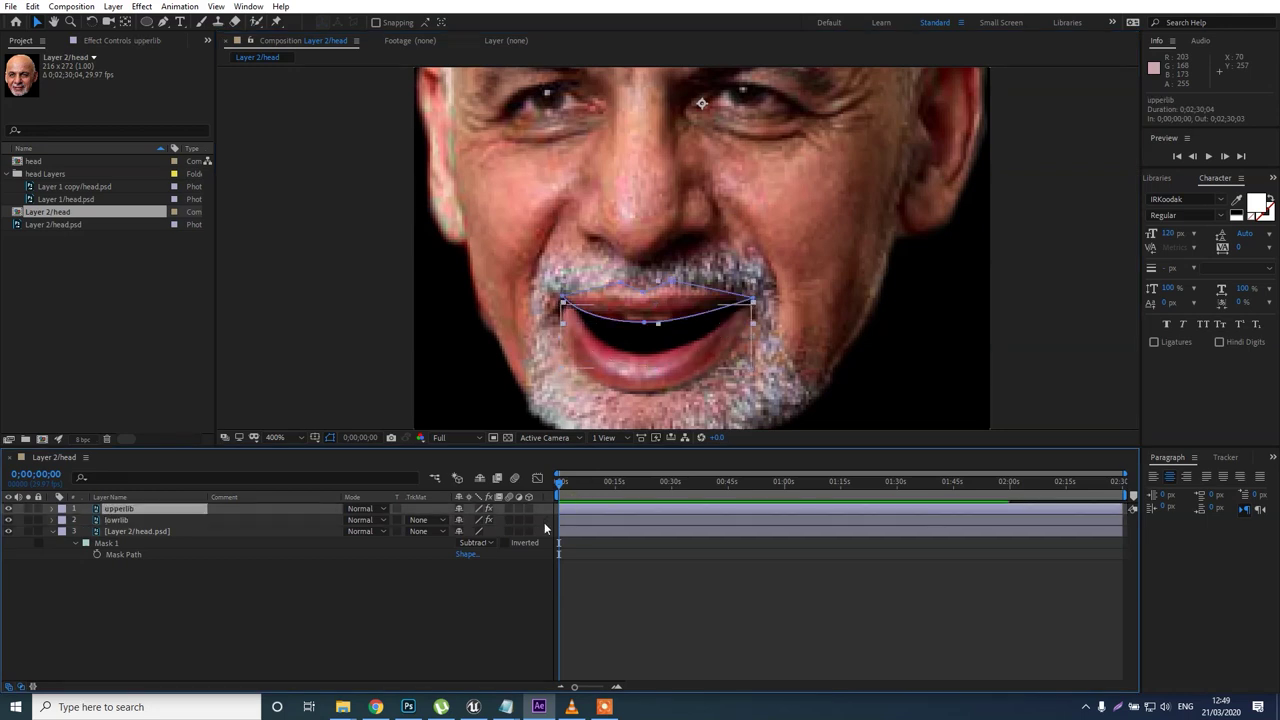
{"action": "key", "text": "u"}
{"action": "left_click", "coordinate": [172, 566]}
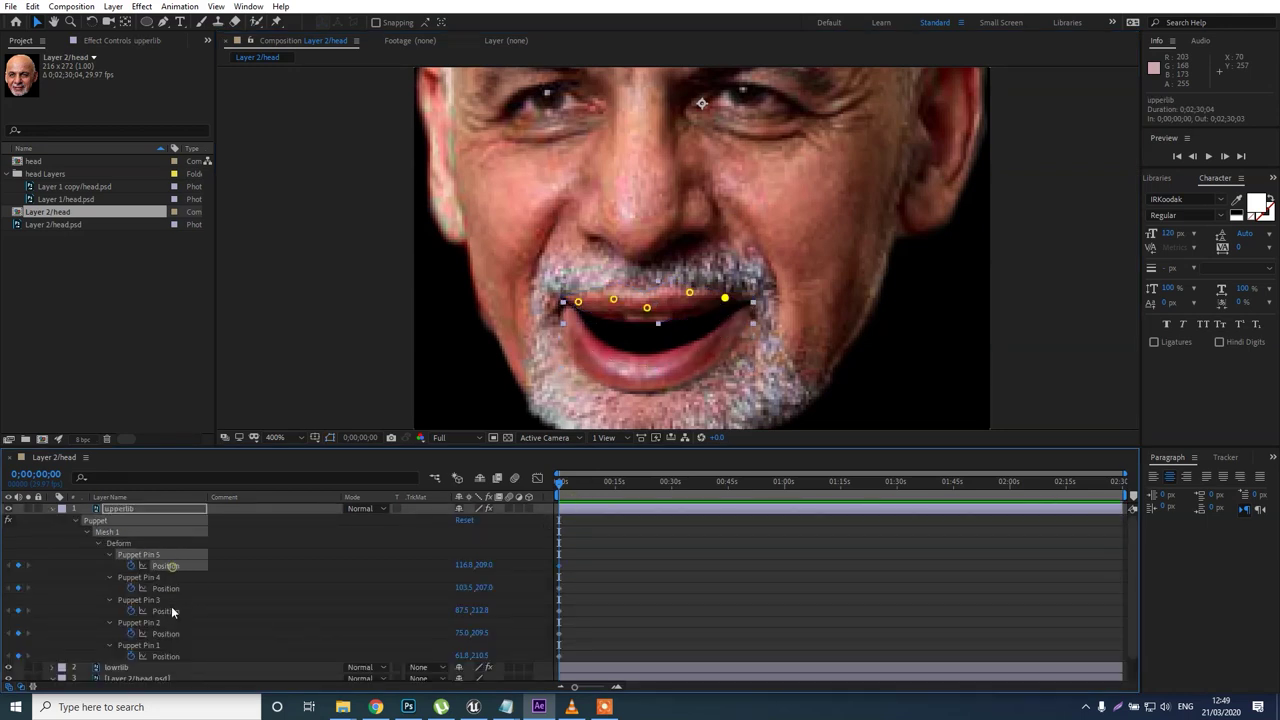
{"action": "left_click", "coordinate": [165, 588]}
{"action": "left_click", "coordinate": [166, 605]}
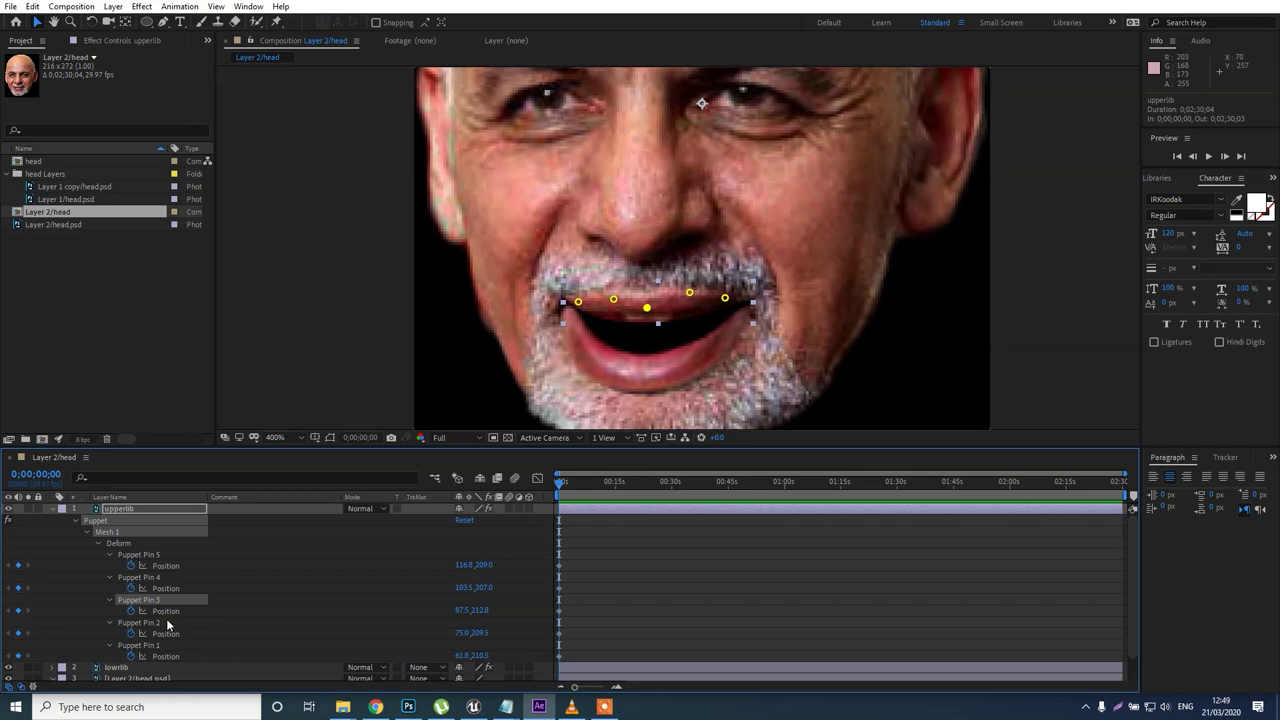
{"action": "left_click_drag", "start_coordinate": [647, 308], "coordinate": [648, 287]}
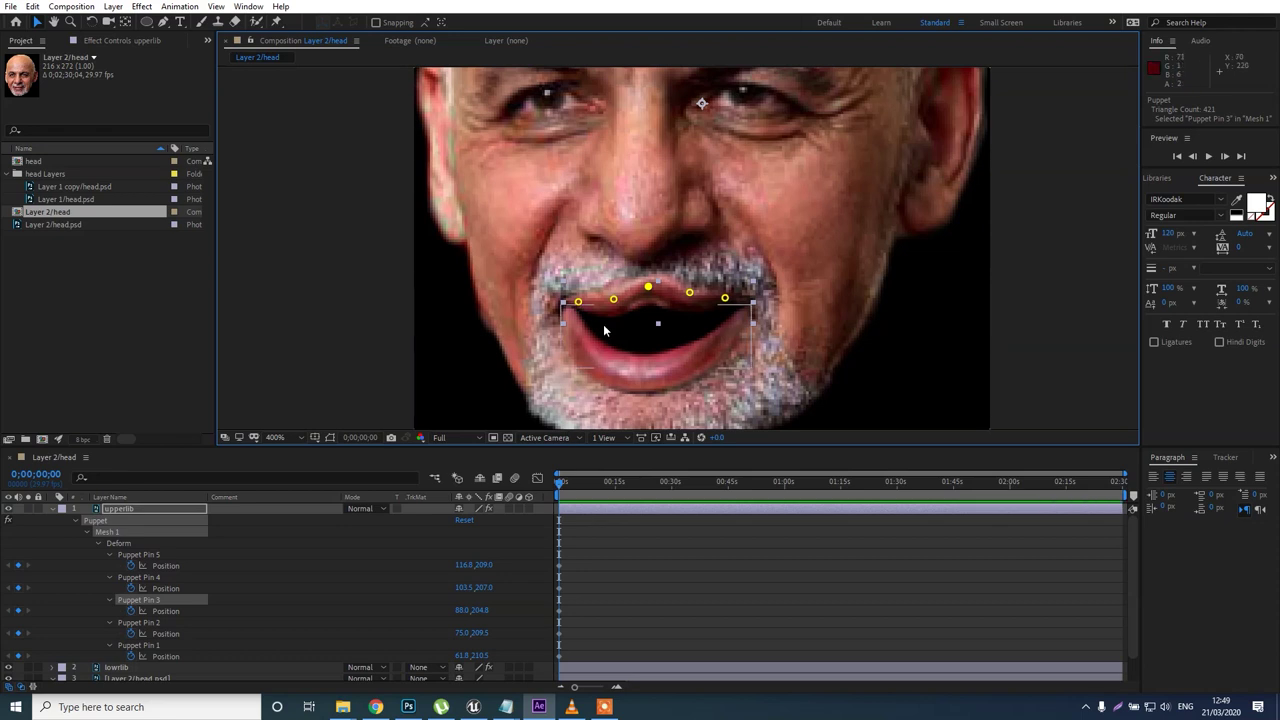
{"action": "left_click_drag", "start_coordinate": [613, 299], "coordinate": [611, 289]}
{"action": "left_click_drag", "start_coordinate": [689, 293], "coordinate": [647, 279]}
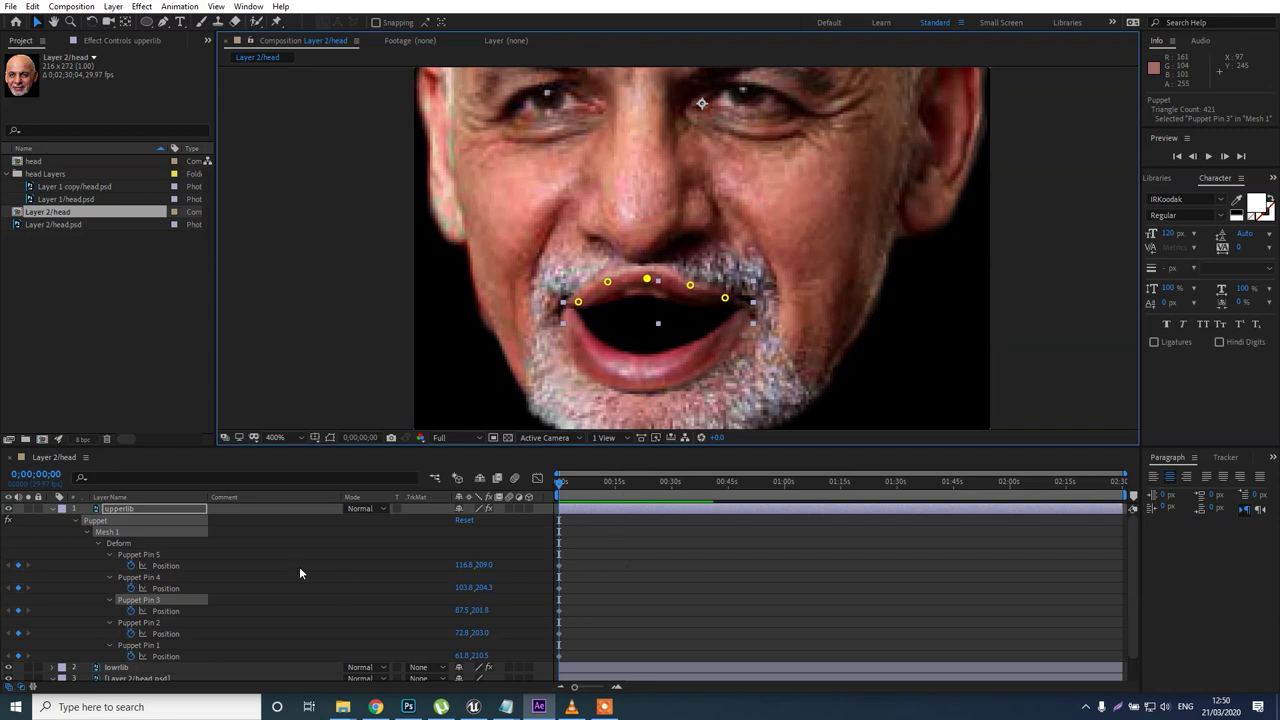
{"action": "left_click", "coordinate": [75, 520]}
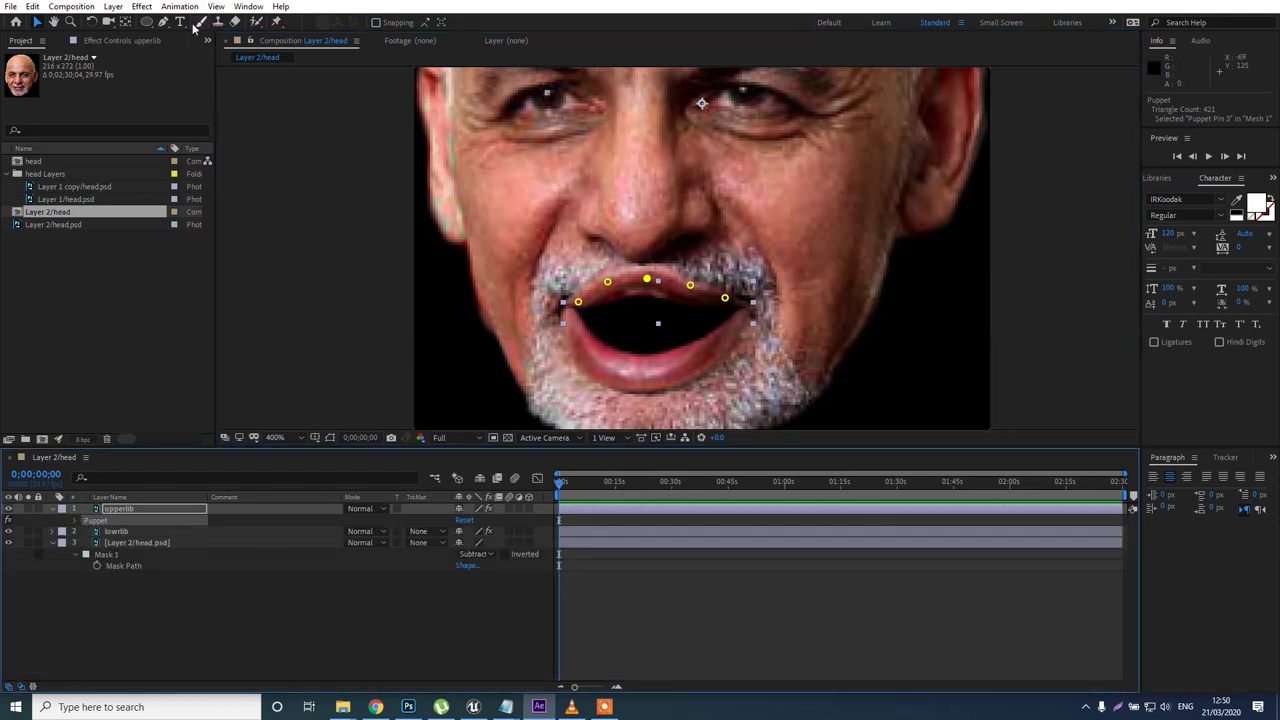
With no layer selected, draw a three-point Pen path across the mouth on a new shape layer, its middle point smoothed into a downward curve.
{"action": "left_click", "coordinate": [161, 22]}
{"action": "left_click", "coordinate": [553, 591]}
{"action": "left_click", "coordinate": [566, 578]}
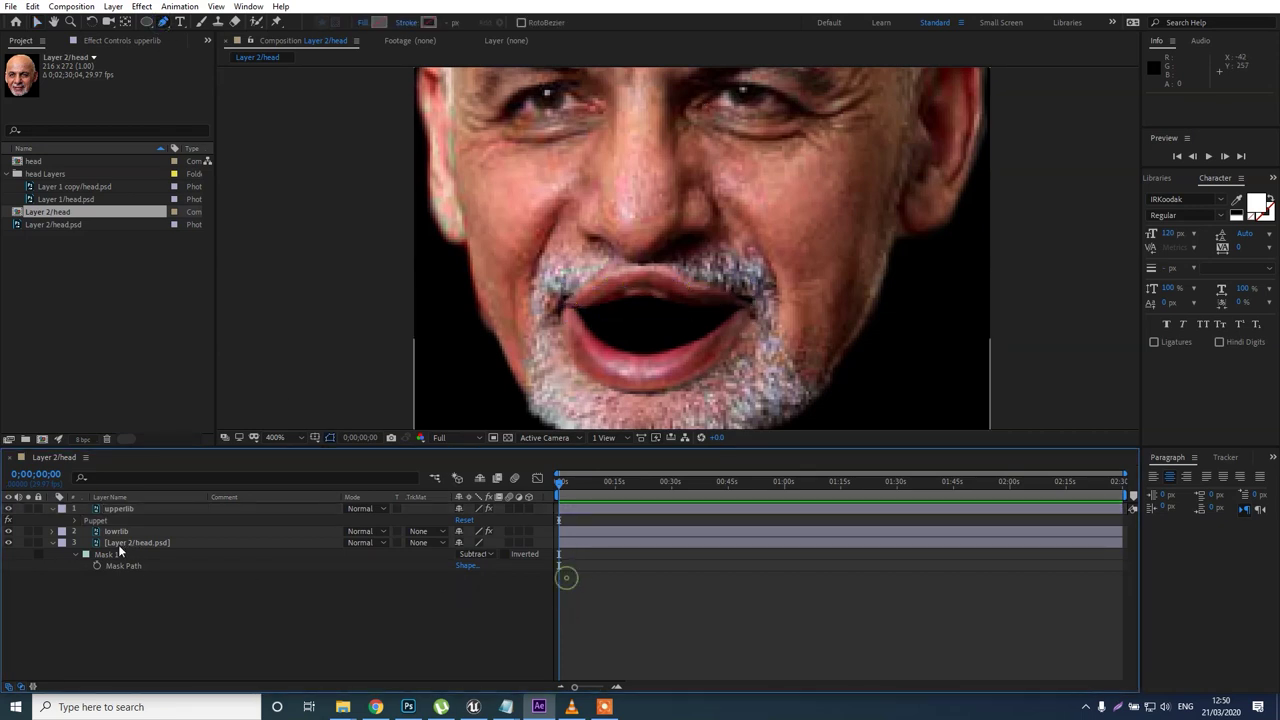
{"action": "left_click", "coordinate": [52, 542]}
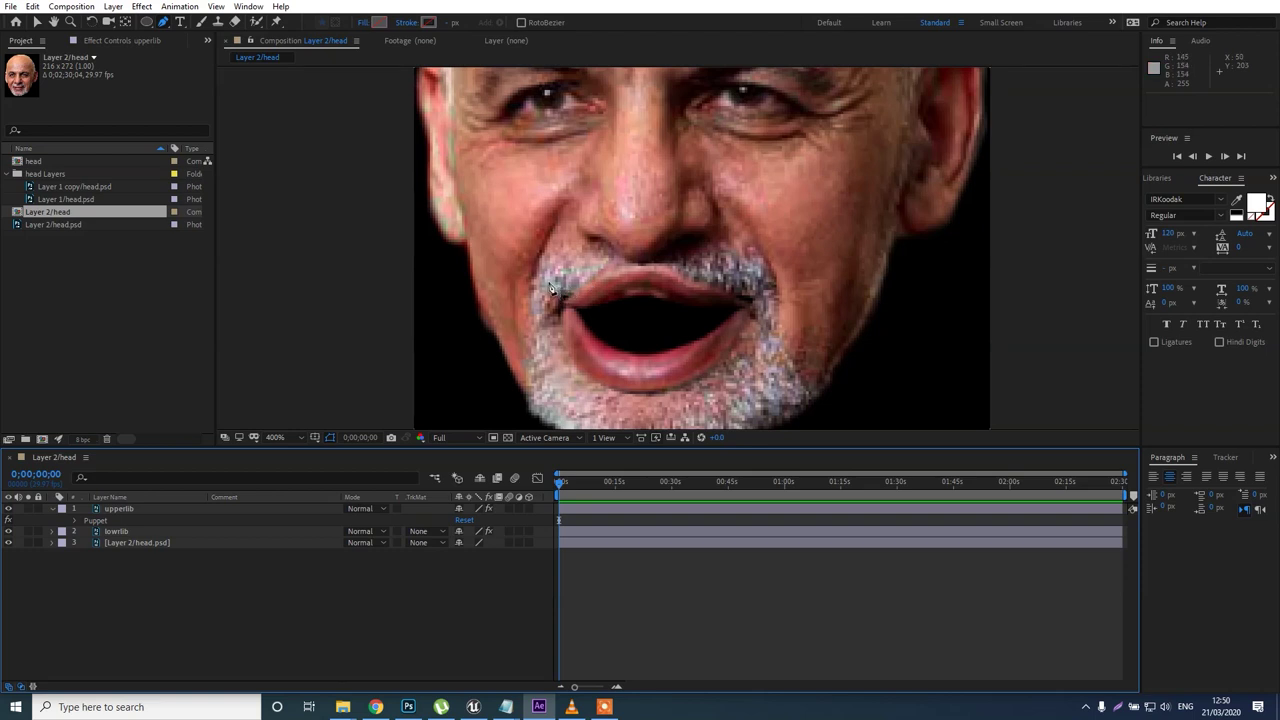
{"action": "left_click", "coordinate": [542, 271]}
{"action": "left_click", "coordinate": [640, 318]}
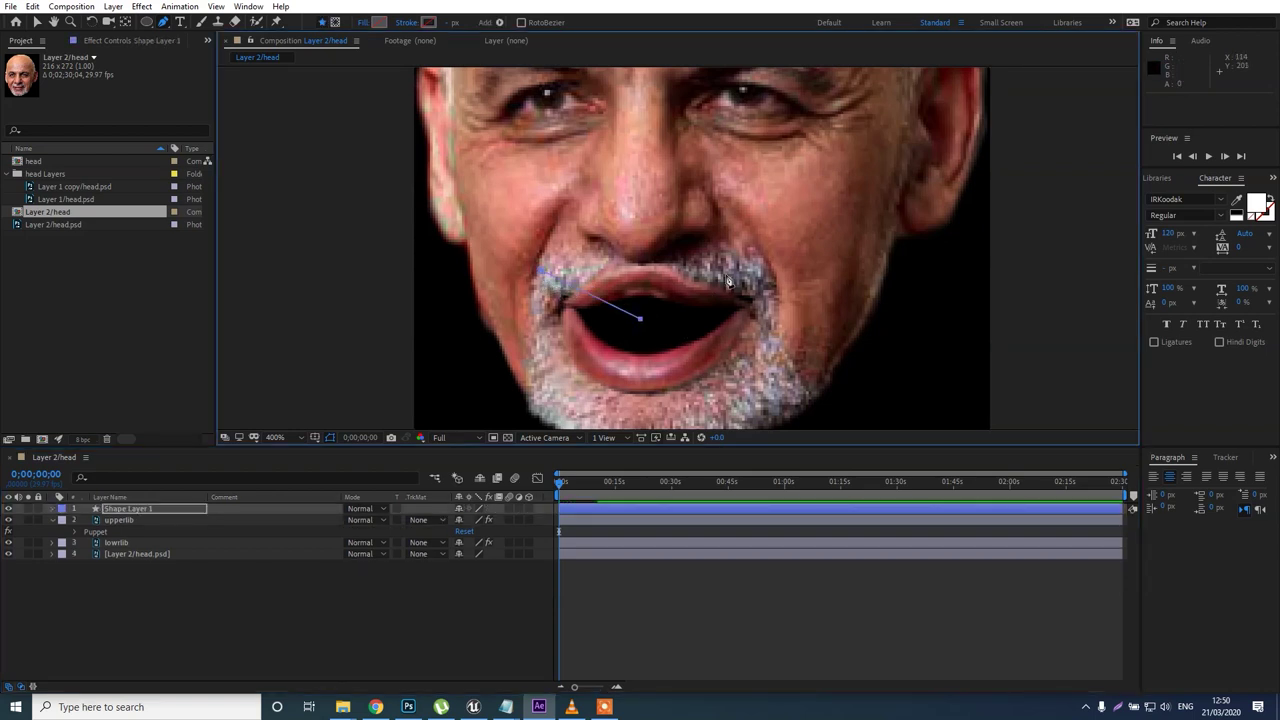
{"action": "left_click", "coordinate": [761, 264]}
{"action": "left_click_drag", "start_coordinate": [640, 320], "coordinate": [706, 320]}
{"action": "left_click_drag", "start_coordinate": [605, 322], "coordinate": [588, 320]}
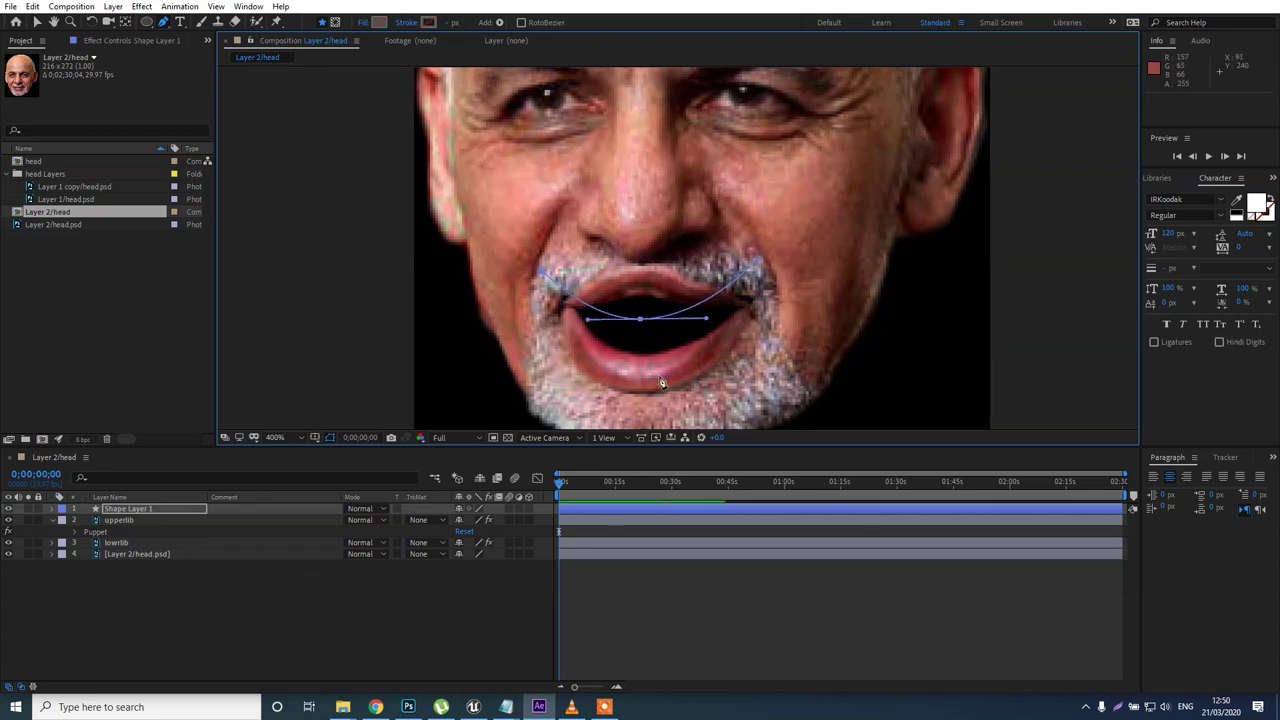
{"action": "left_click_drag", "start_coordinate": [588, 321], "coordinate": [582, 321]}
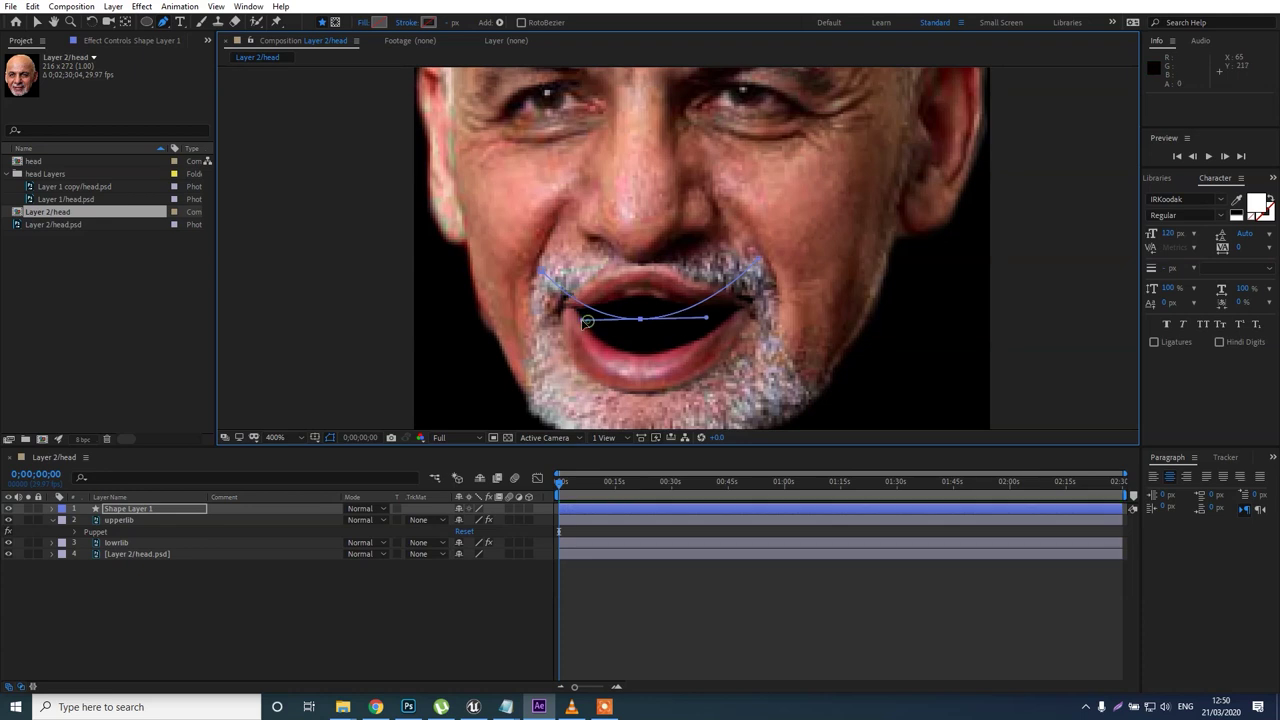
Set the fill colour of the curved mouth shape to dark red 390000.
{"action": "left_click", "coordinate": [379, 22]}
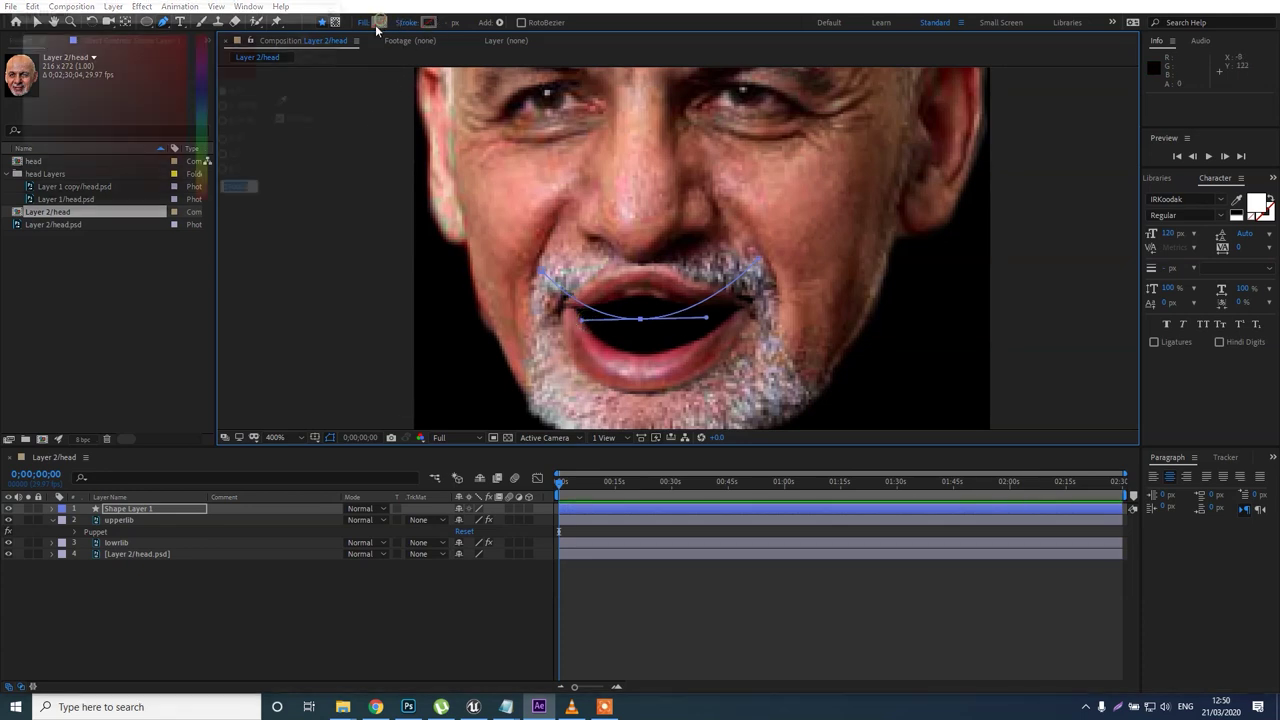
{"action": "left_click_drag", "start_coordinate": [166, 128], "coordinate": [208, 164]}
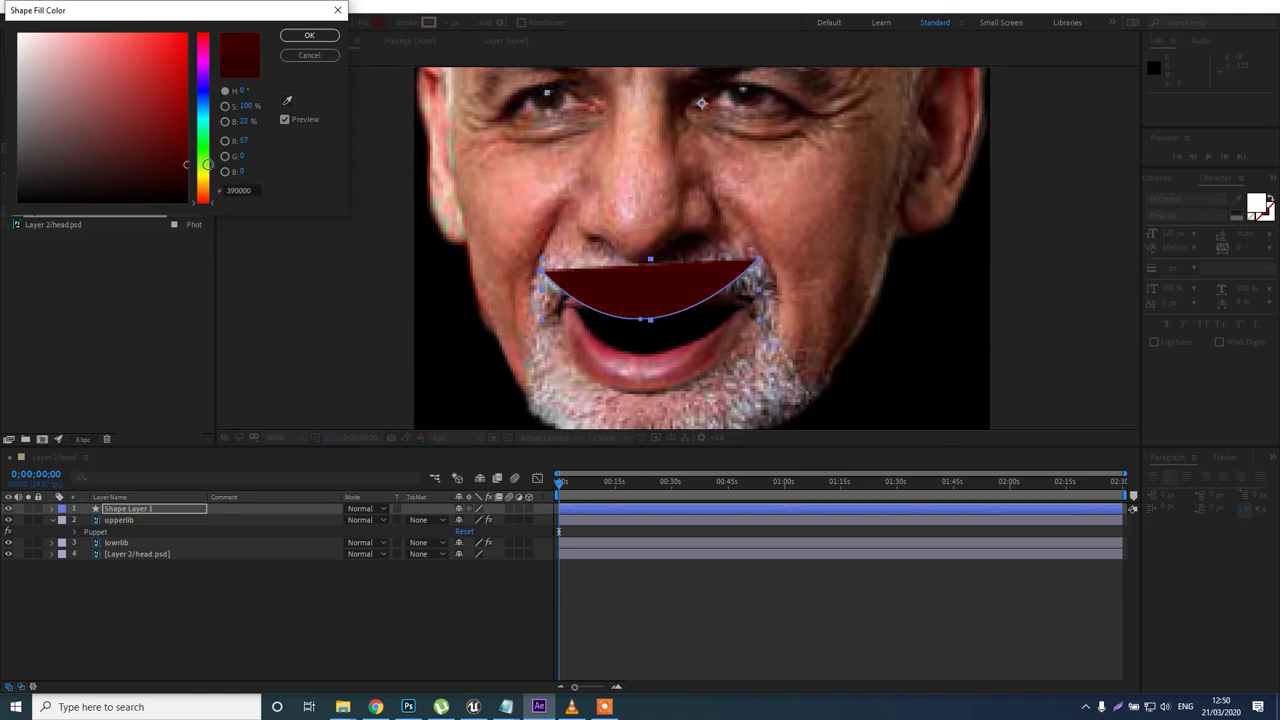
{"action": "left_click", "coordinate": [309, 35]}
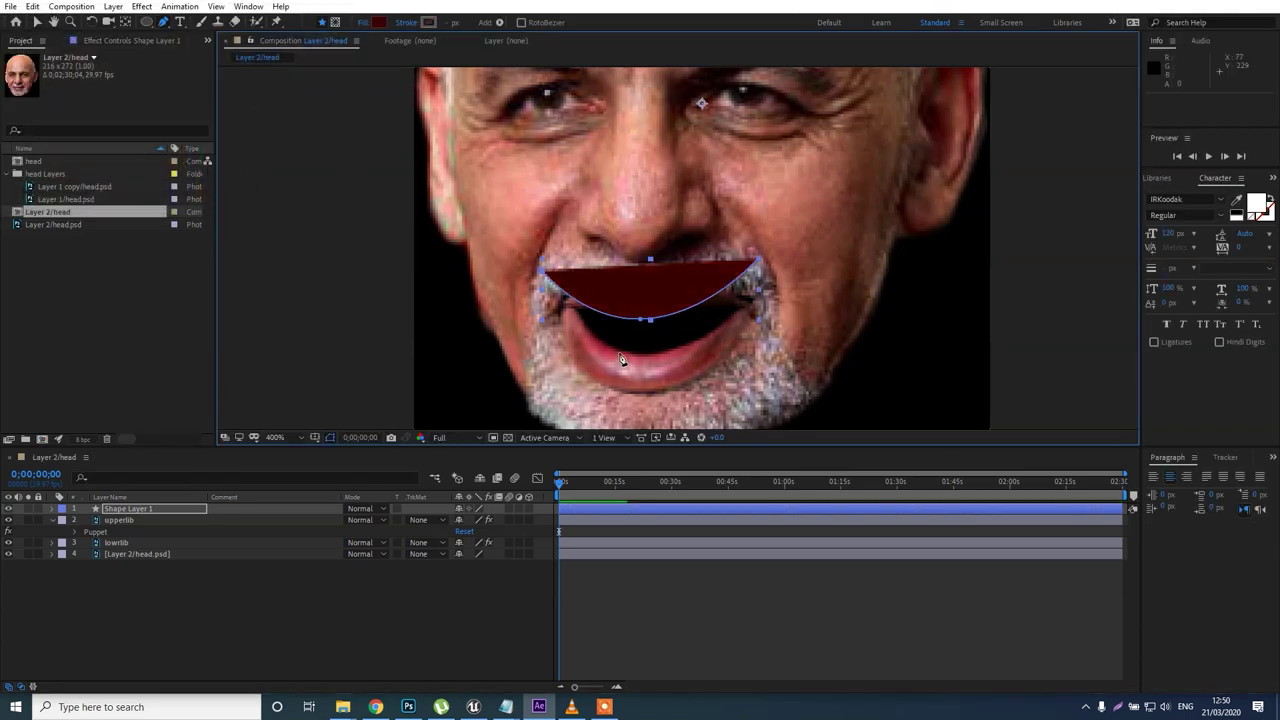
Move Shape Layer 1 down over the mouth opening, stack it beneath the head layer, and stretch it to 103% height.
{"action": "key", "text": "v"}
{"action": "left_click_drag", "start_coordinate": [645, 291], "coordinate": [653, 333]}
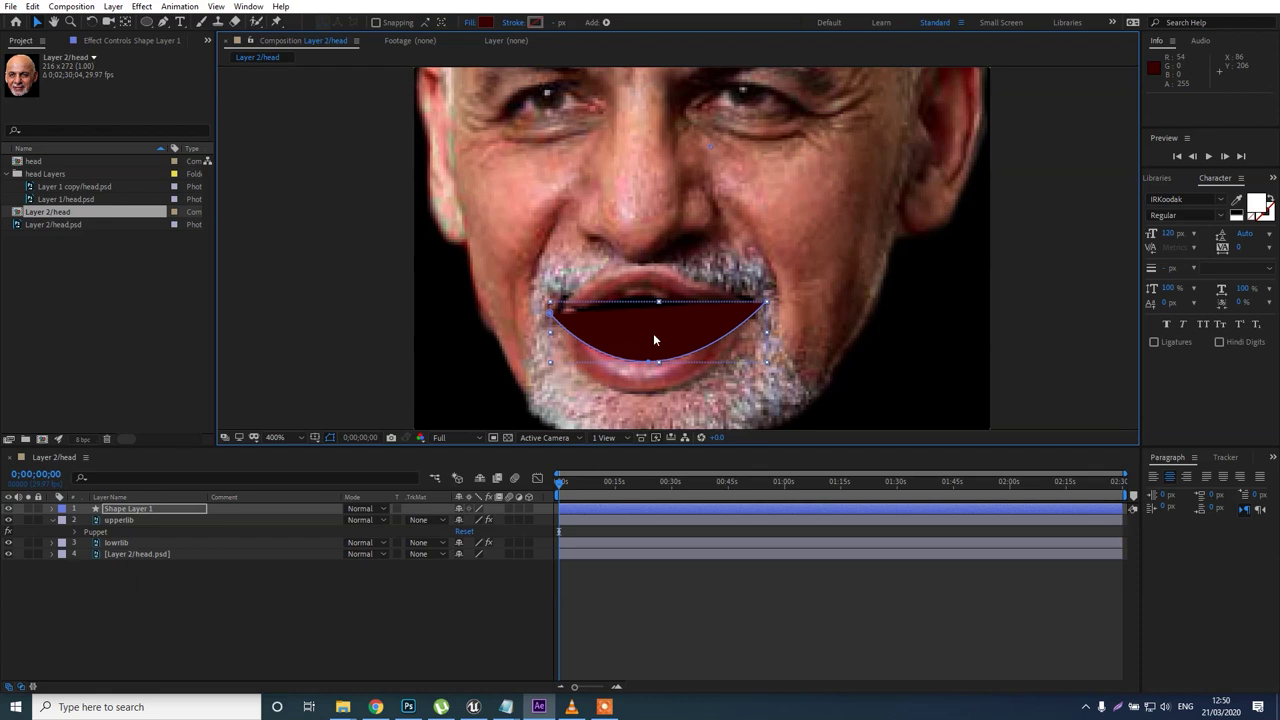
{"action": "left_click_drag", "start_coordinate": [138, 510], "coordinate": [150, 592]}
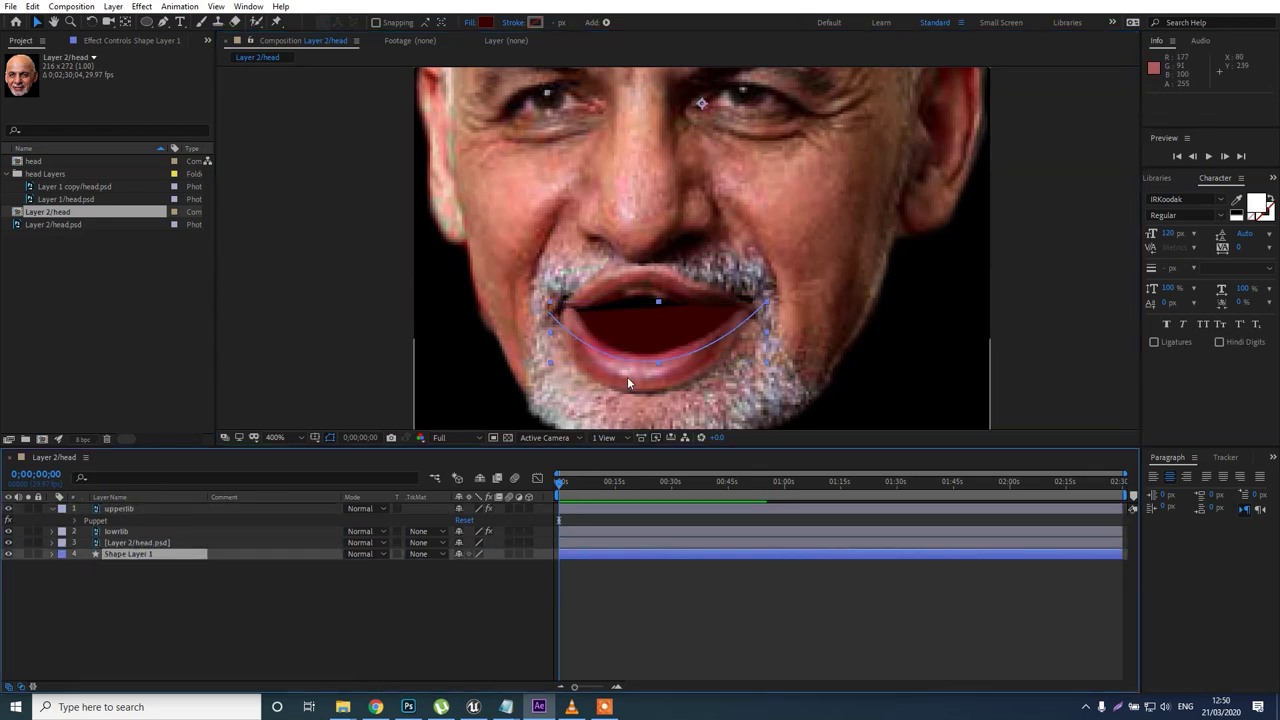
{"action": "left_click_drag", "start_coordinate": [643, 333], "coordinate": [655, 357]}
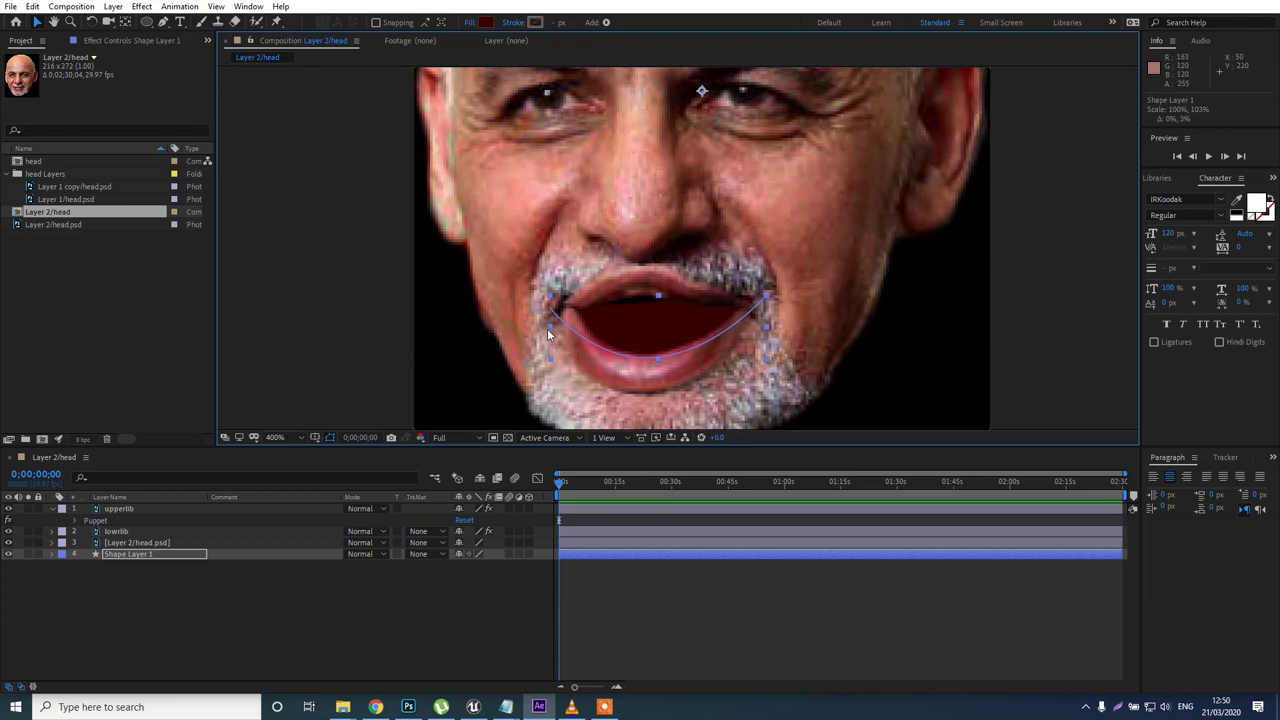
Reshape the dark red path by adjusting its two corners and lowering its middle point so it covers the whole mouth opening.
{"action": "key", "text": "g"}
{"action": "left_click", "coordinate": [53, 554]}
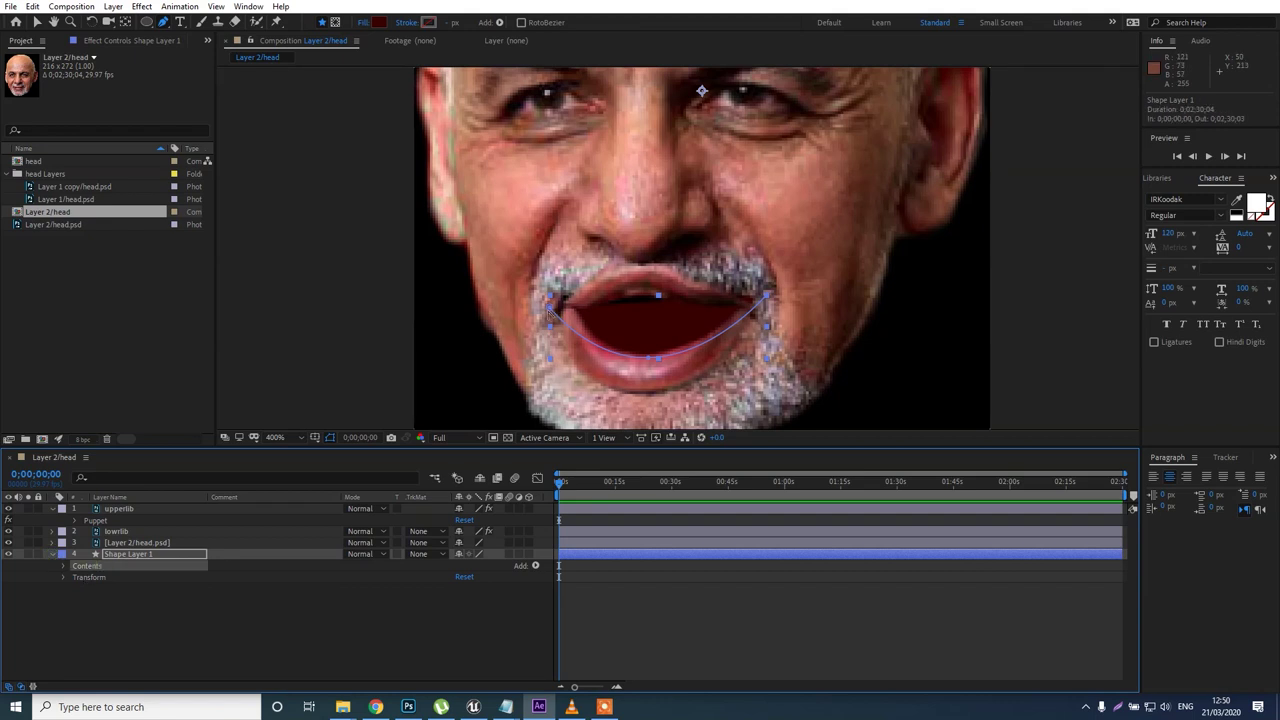
{"action": "key", "text": "ctrl+z"}
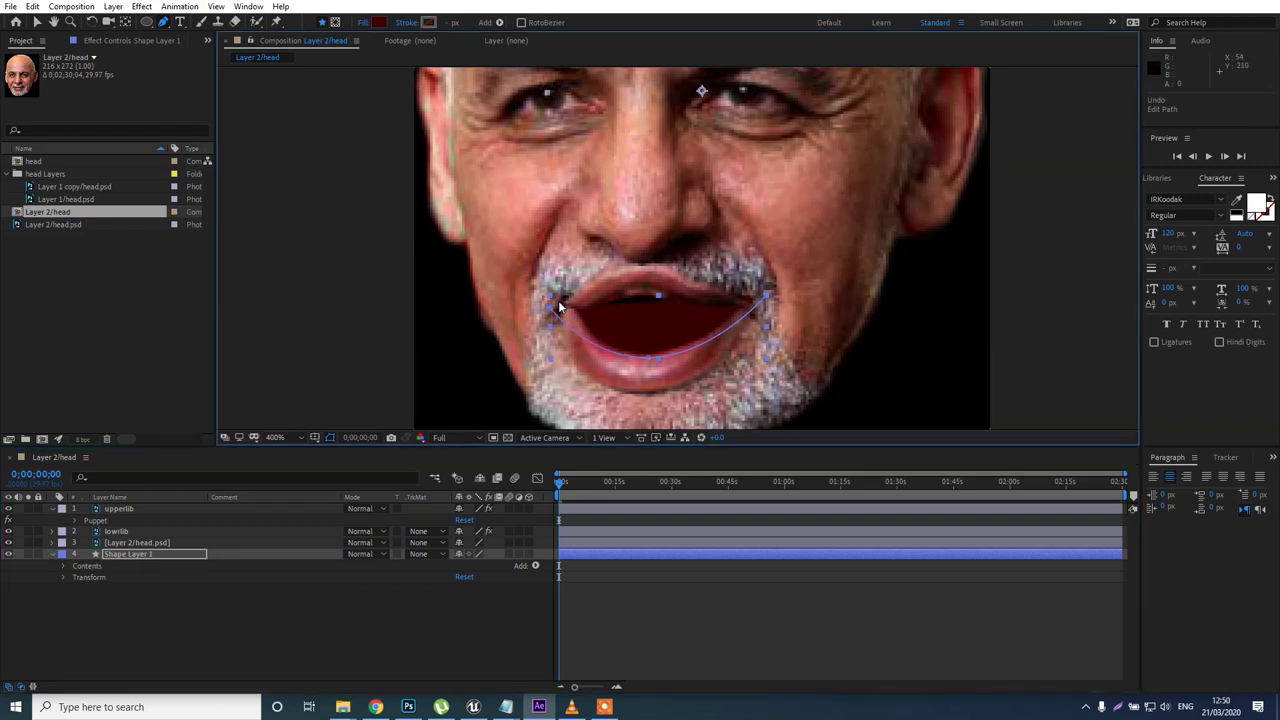
{"action": "left_click_drag", "start_coordinate": [551, 310], "coordinate": [535, 270]}
{"action": "left_click_drag", "start_coordinate": [768, 297], "coordinate": [744, 344]}
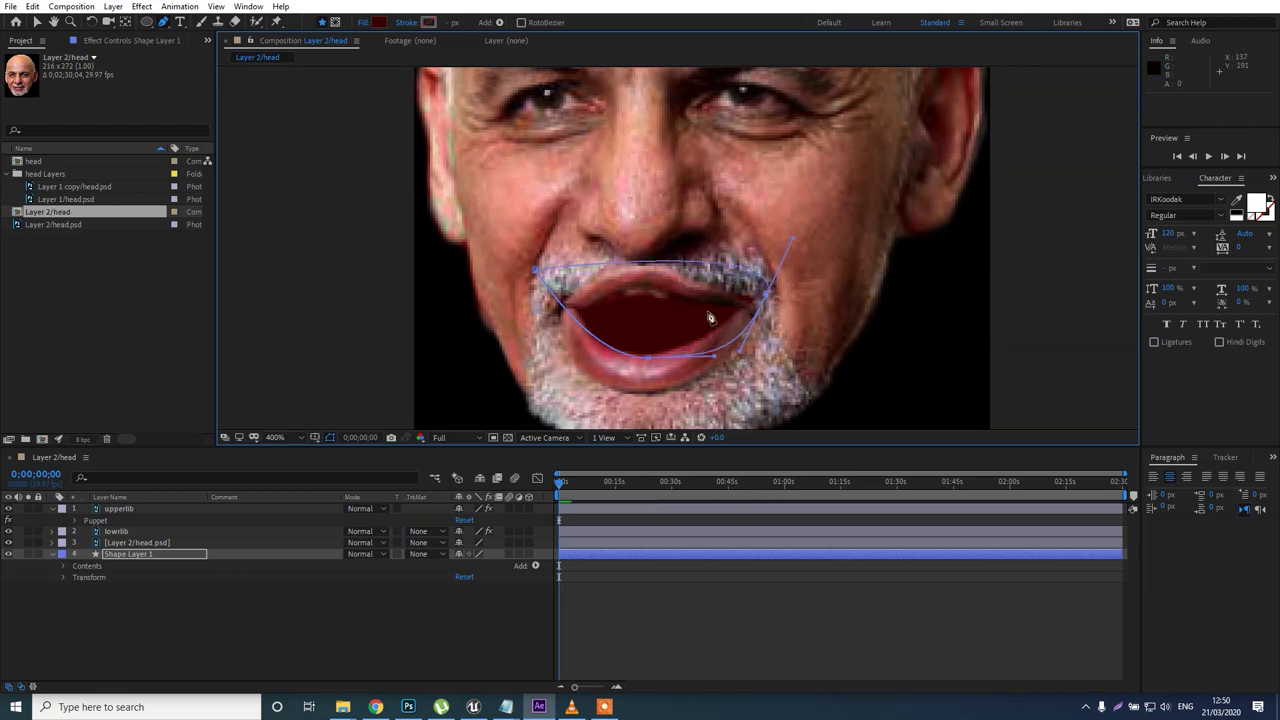
{"action": "left_click_drag", "start_coordinate": [651, 356], "coordinate": [629, 381]}
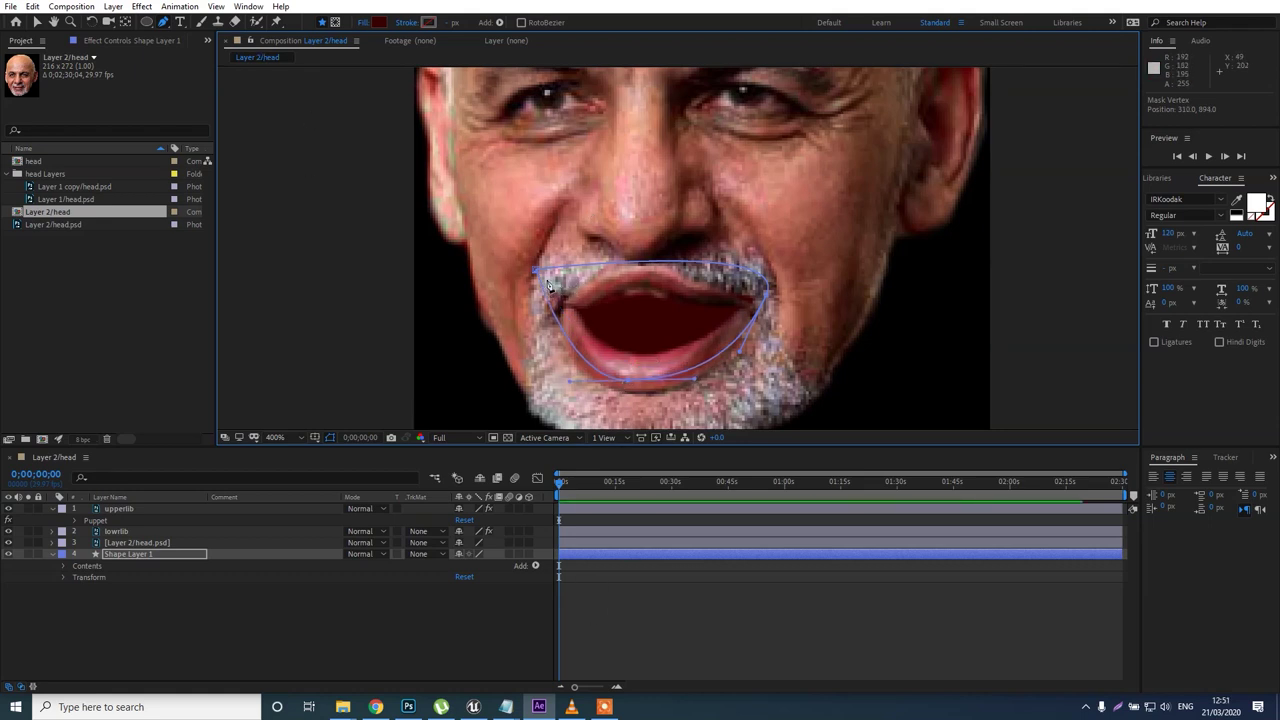
Add a second curved Pen path in Shape Layer 1, running between the mouth corners and dipping through the opening for the upper teeth.
{"action": "left_click", "coordinate": [644, 318]}
{"action": "left_click", "coordinate": [750, 274]}
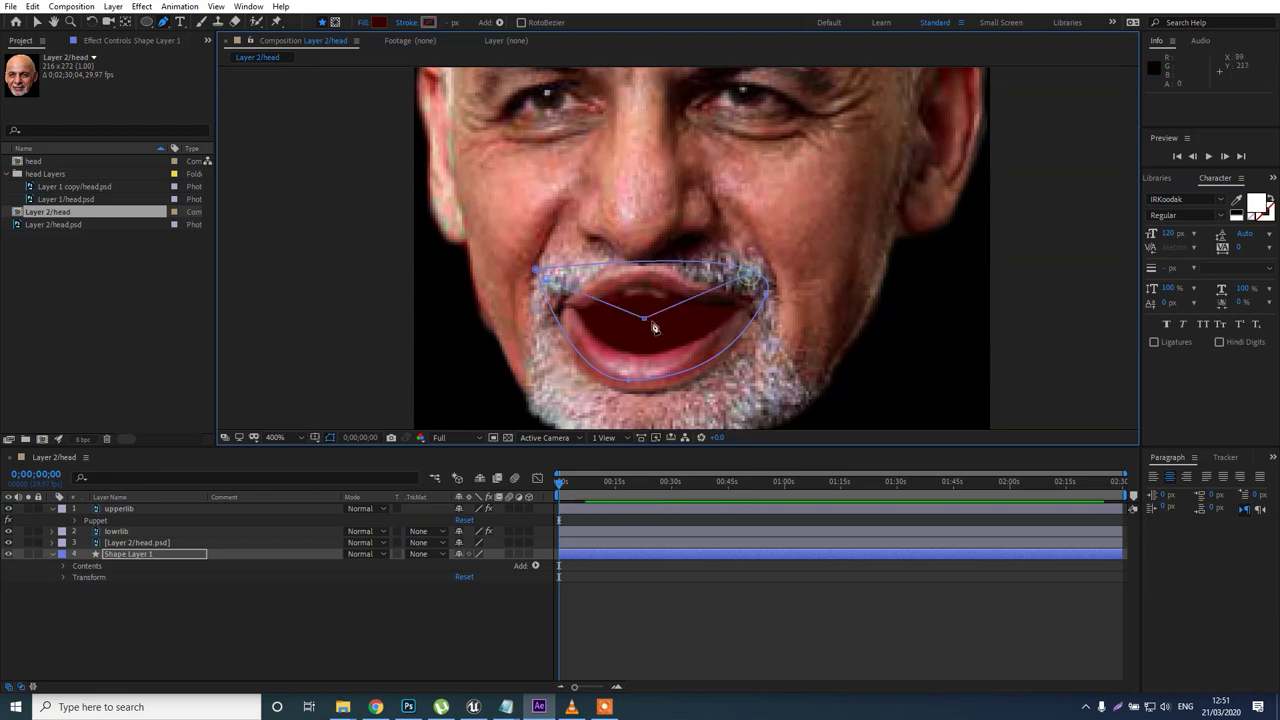
{"action": "left_click_drag", "start_coordinate": [645, 319], "coordinate": [592, 323]}
{"action": "left_click_drag", "start_coordinate": [682, 318], "coordinate": [694, 318]}
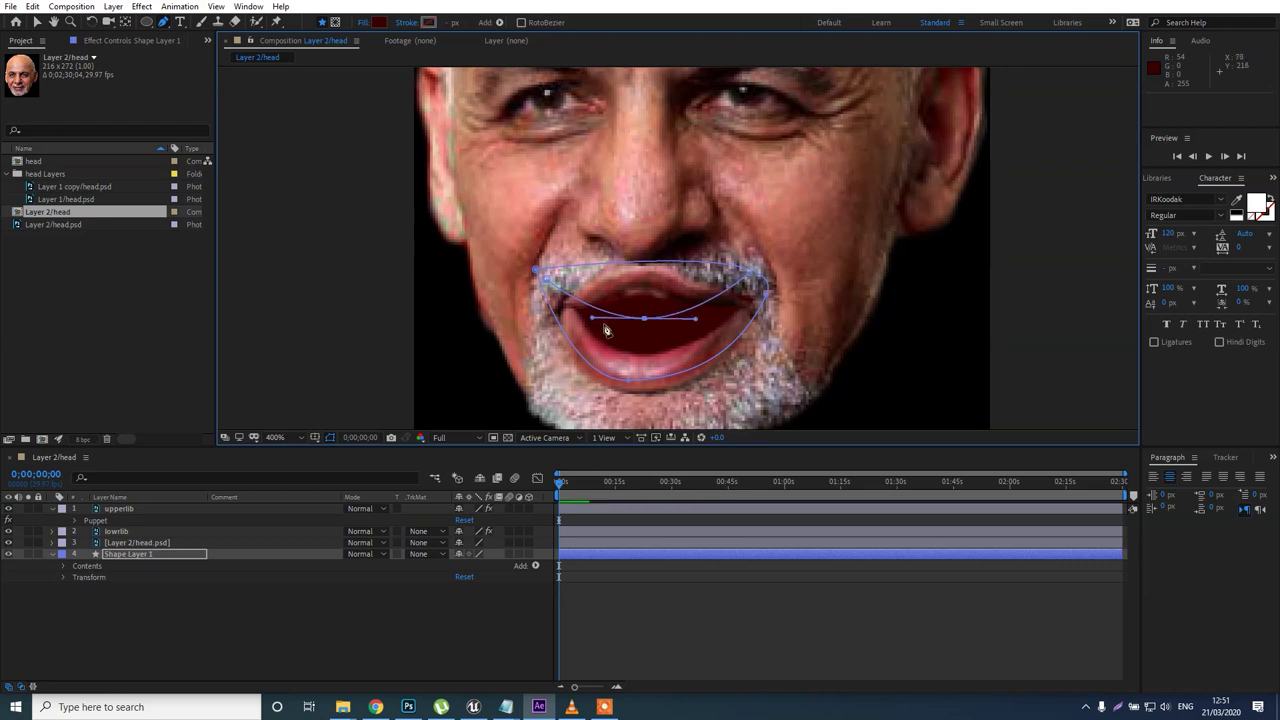
Select Shape 2 in the contents of Shape Layer 1 and turn off its fill.
{"action": "left_click", "coordinate": [61, 567]}
{"action": "left_click", "coordinate": [85, 577]}
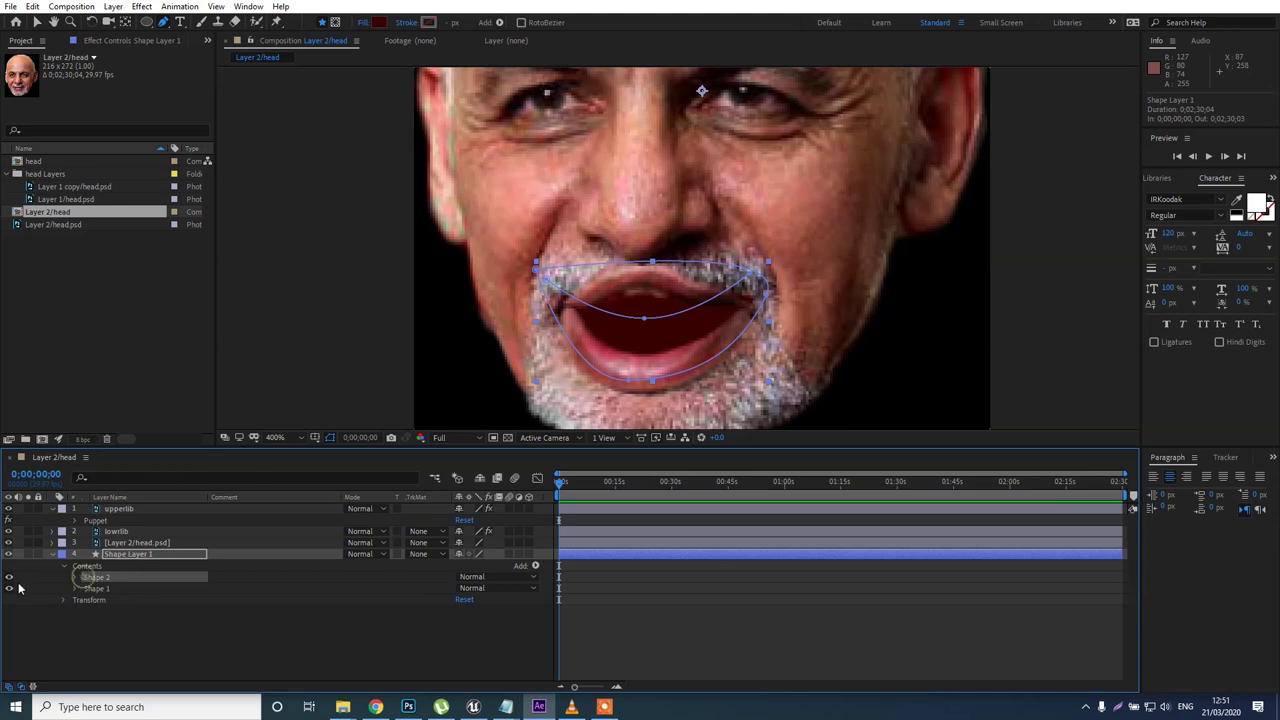
{"action": "left_click", "coordinate": [379, 23], "text": "alt"}
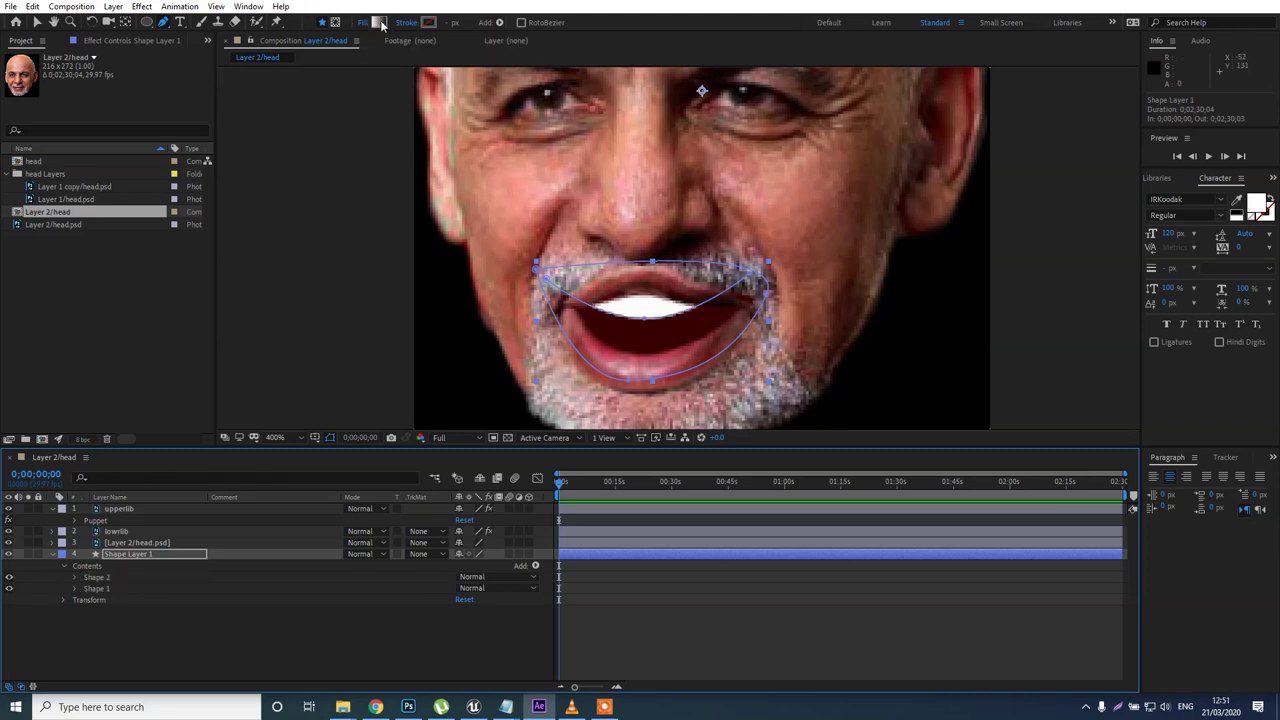
{"action": "left_click", "coordinate": [380, 23], "text": "alt"}
{"action": "left_click", "coordinate": [379, 22], "text": "alt"}
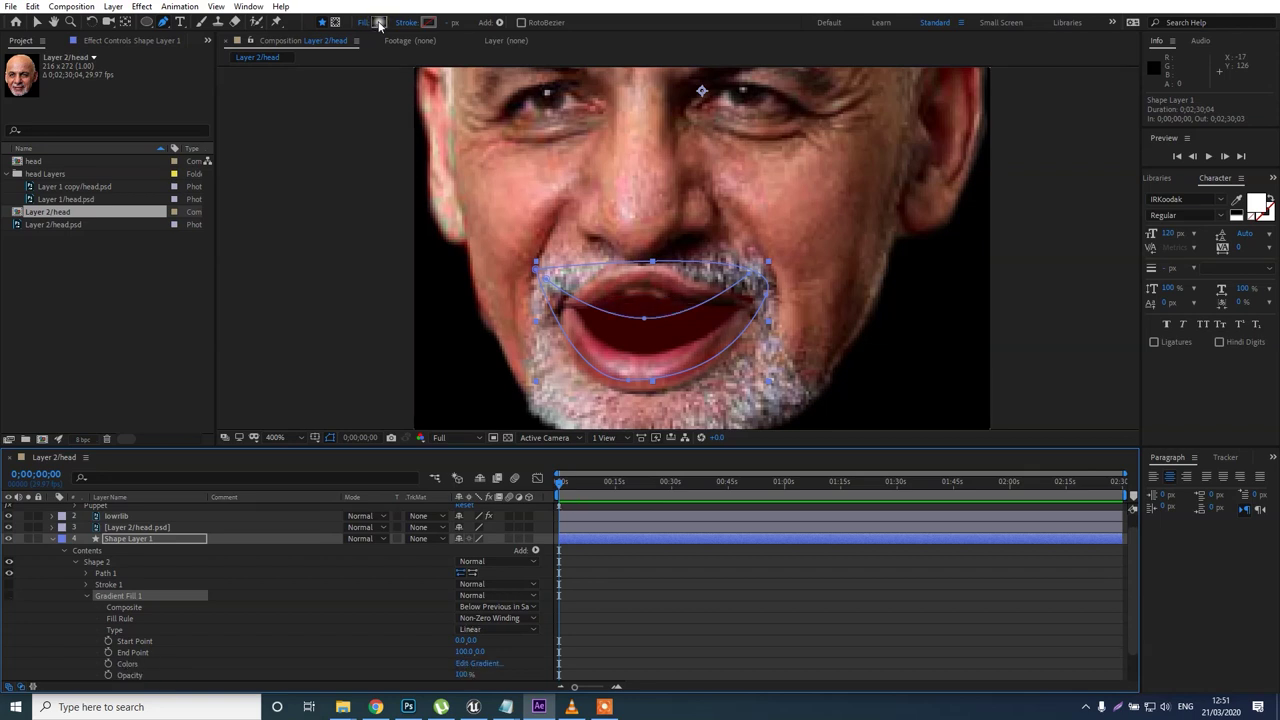
Give Shape 2 a solid white stroke 14 px wide.
{"action": "left_click", "coordinate": [429, 22], "text": "alt"}
{"action": "mouse_move", "coordinate": [450, 22]}
{"action": "left_mouse_down"}
{"action": "mouse_move", "coordinate": [470, 22]}
{"action": "mouse_move", "coordinate": [452, 22]}
{"action": "left_mouse_up"}
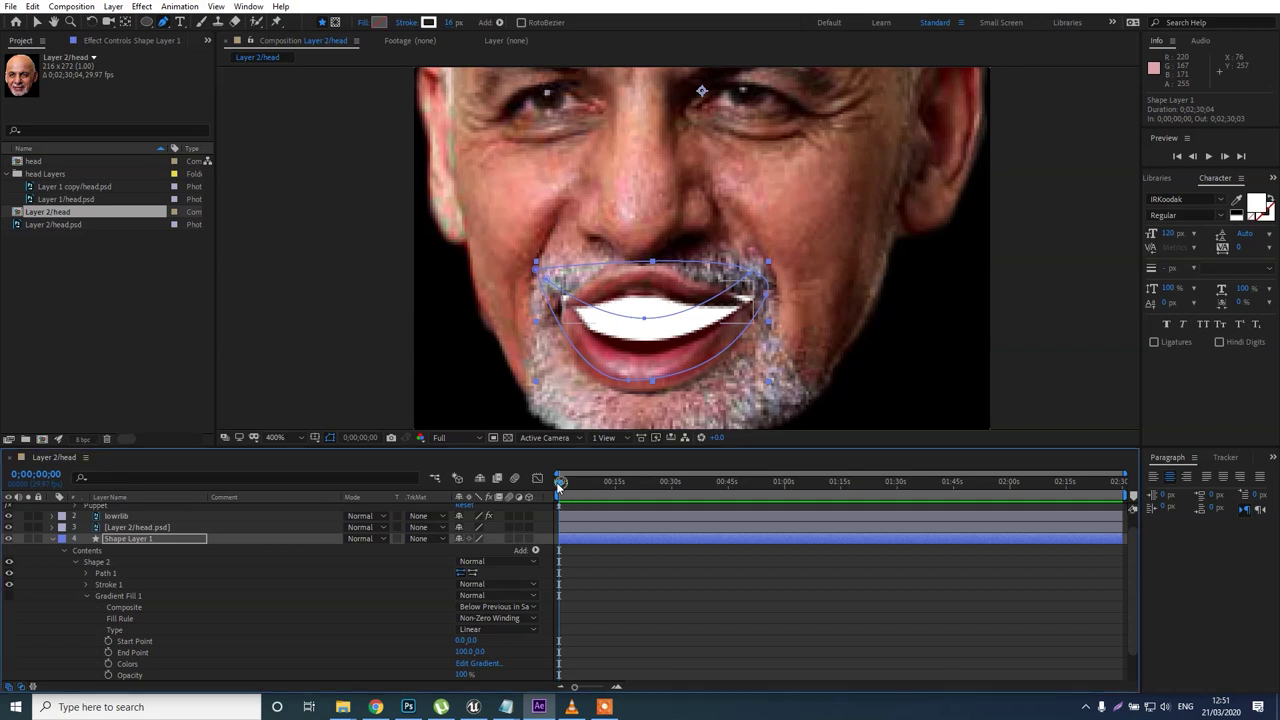
{"action": "left_click", "coordinate": [447, 22]}
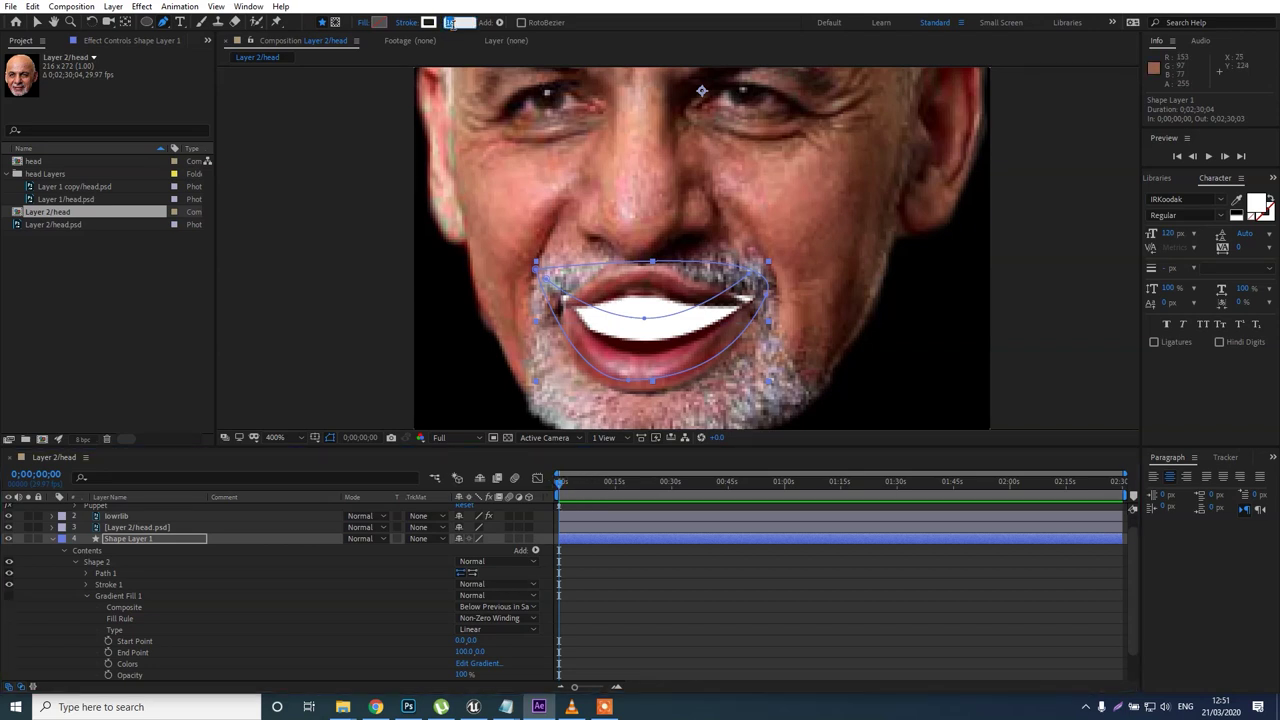
{"action": "type", "text": "14"}
{"action": "key", "text": "Return"}
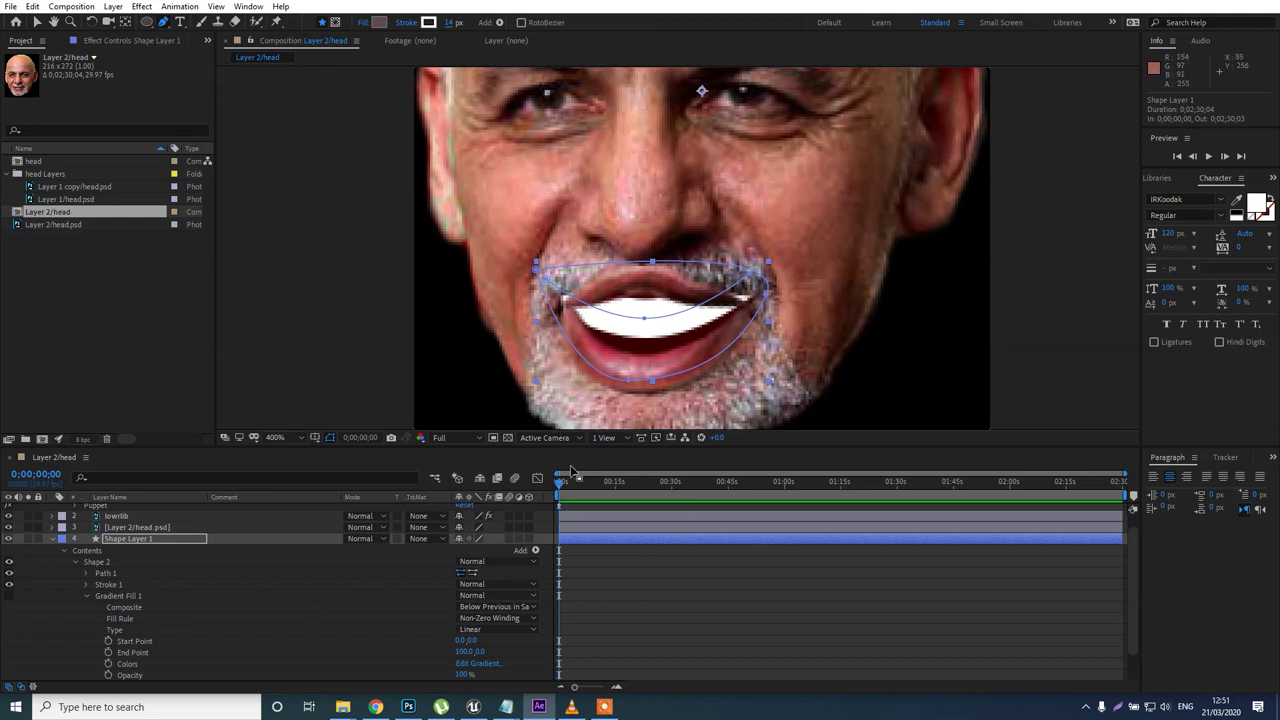
Move Shape 2 slightly upward so the white teeth stroke sits beneath the upper lip.
{"action": "key", "text": "v"}
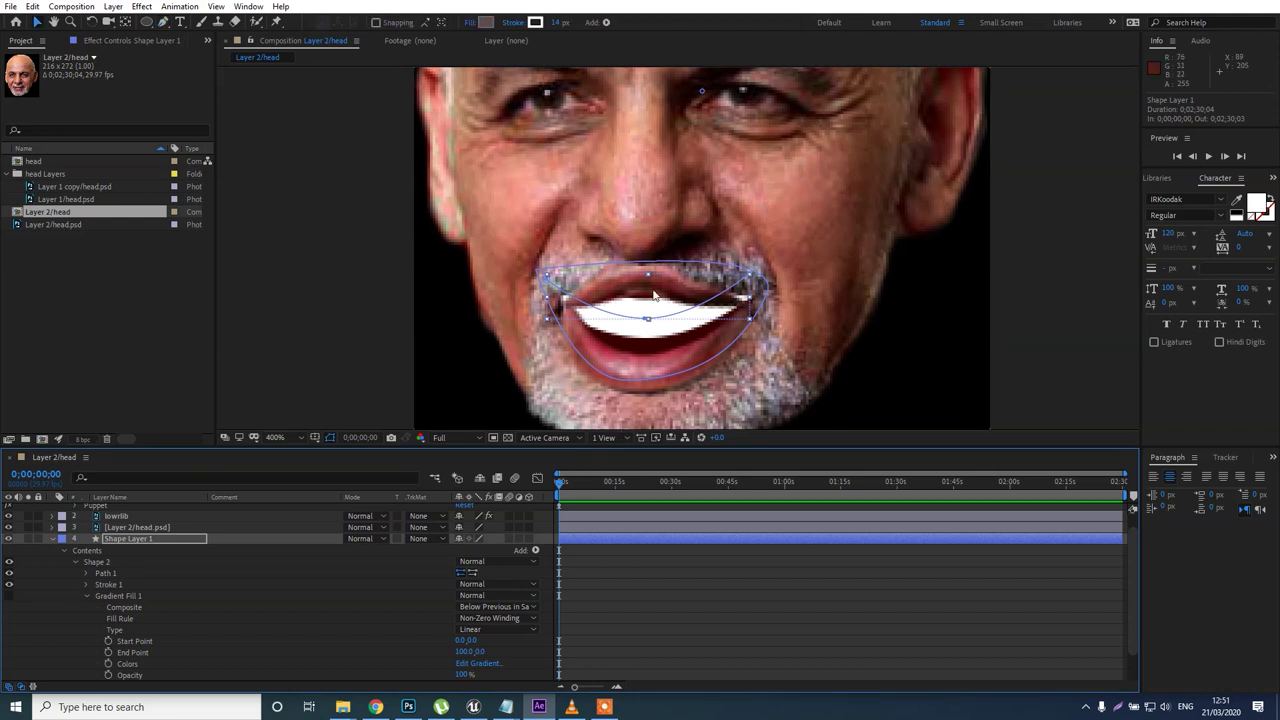
{"action": "left_click", "coordinate": [650, 287]}
{"action": "left_click_drag", "start_coordinate": [650, 287], "coordinate": [658, 281]}
{"action": "key", "text": "space"}
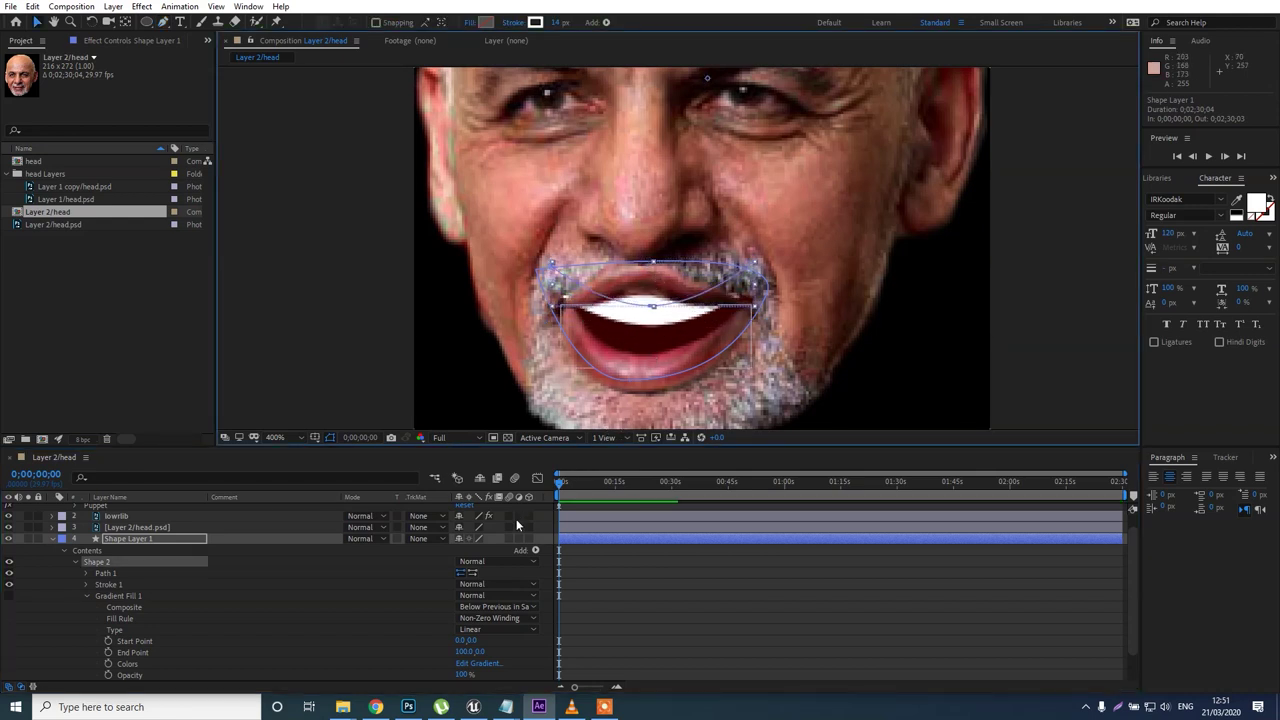
Add a dash and a gap to Stroke 1 of Shape 2, with the Dash length set to 2.0.
{"action": "left_click", "coordinate": [86, 584]}
{"action": "scroll", "coordinate": [260, 655], "scroll_direction": "down", "scroll_amount": 3}
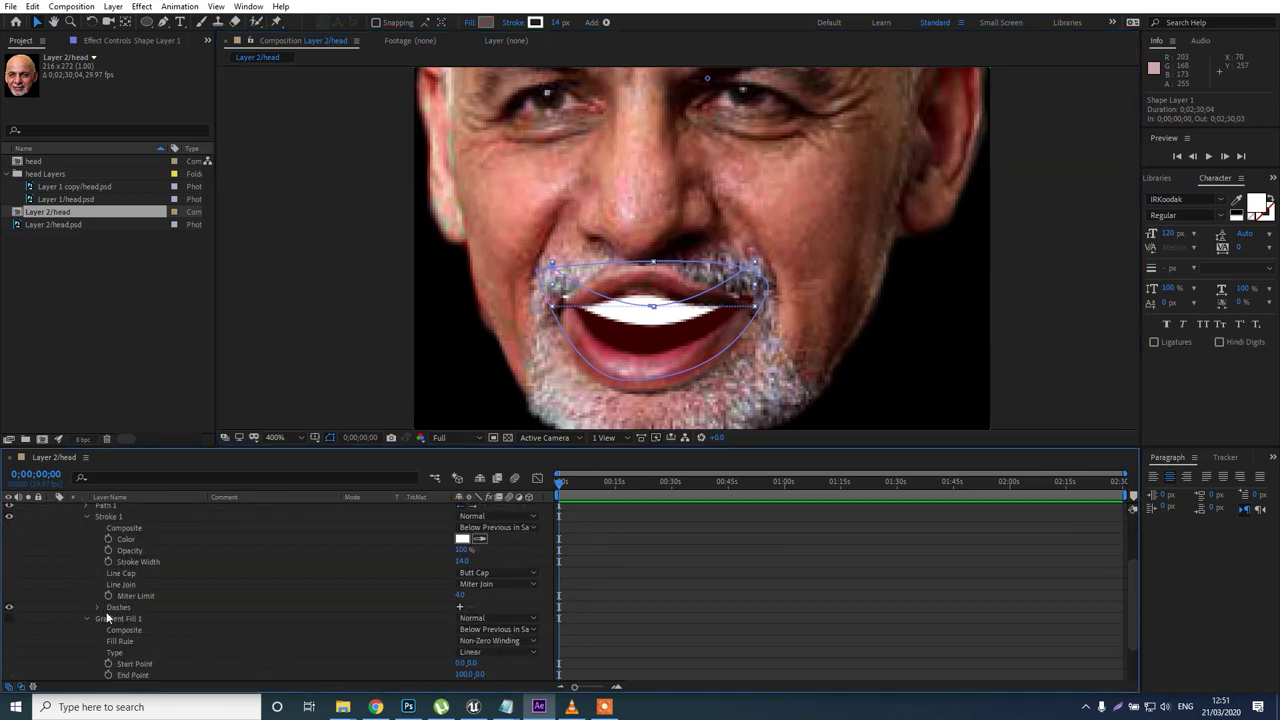
{"action": "left_click", "coordinate": [459, 608]}
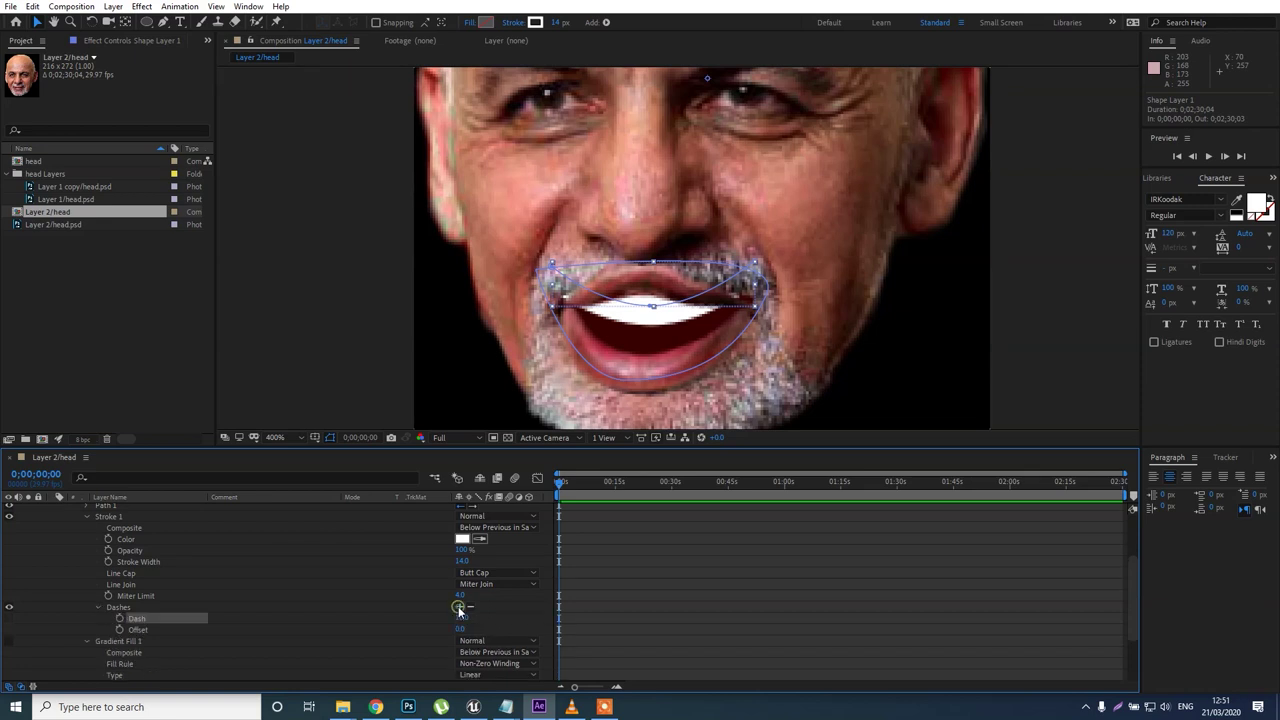
{"action": "left_click", "coordinate": [459, 608]}
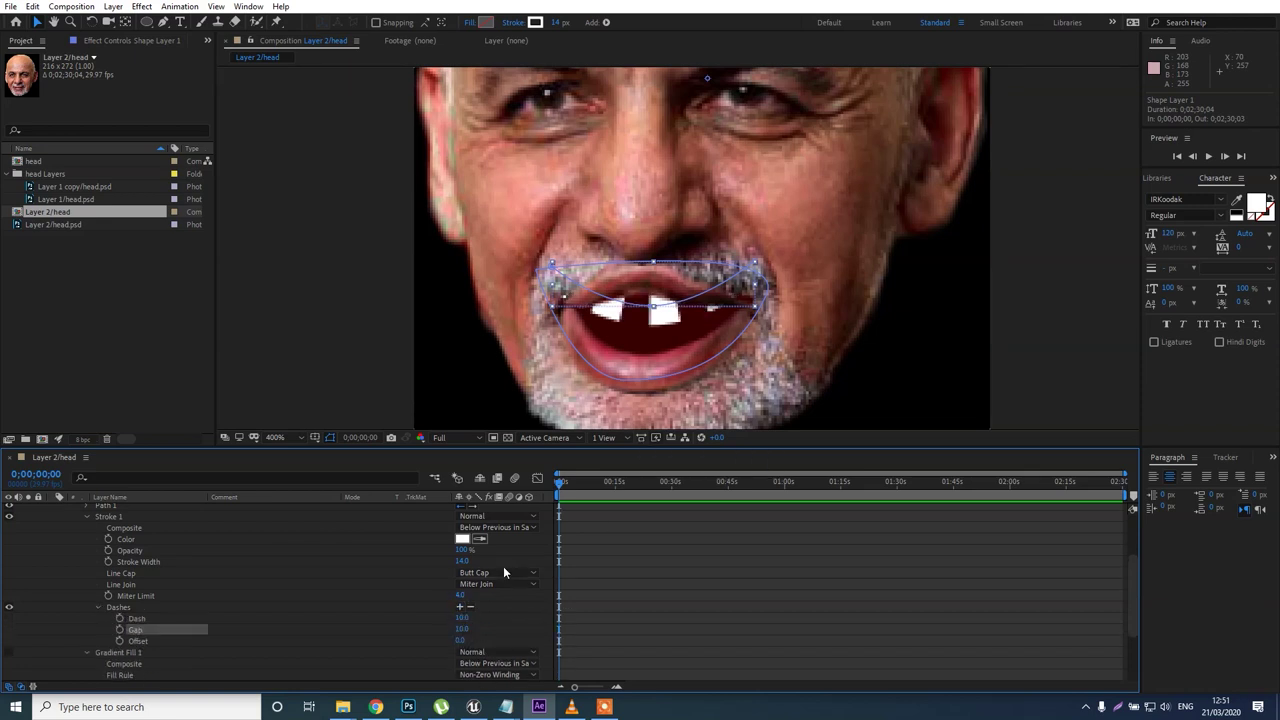
{"action": "mouse_move", "coordinate": [461, 621]}
{"action": "left_mouse_down"}
{"action": "mouse_move", "coordinate": [478, 622]}
{"action": "mouse_move", "coordinate": [456, 619]}
{"action": "left_mouse_up"}
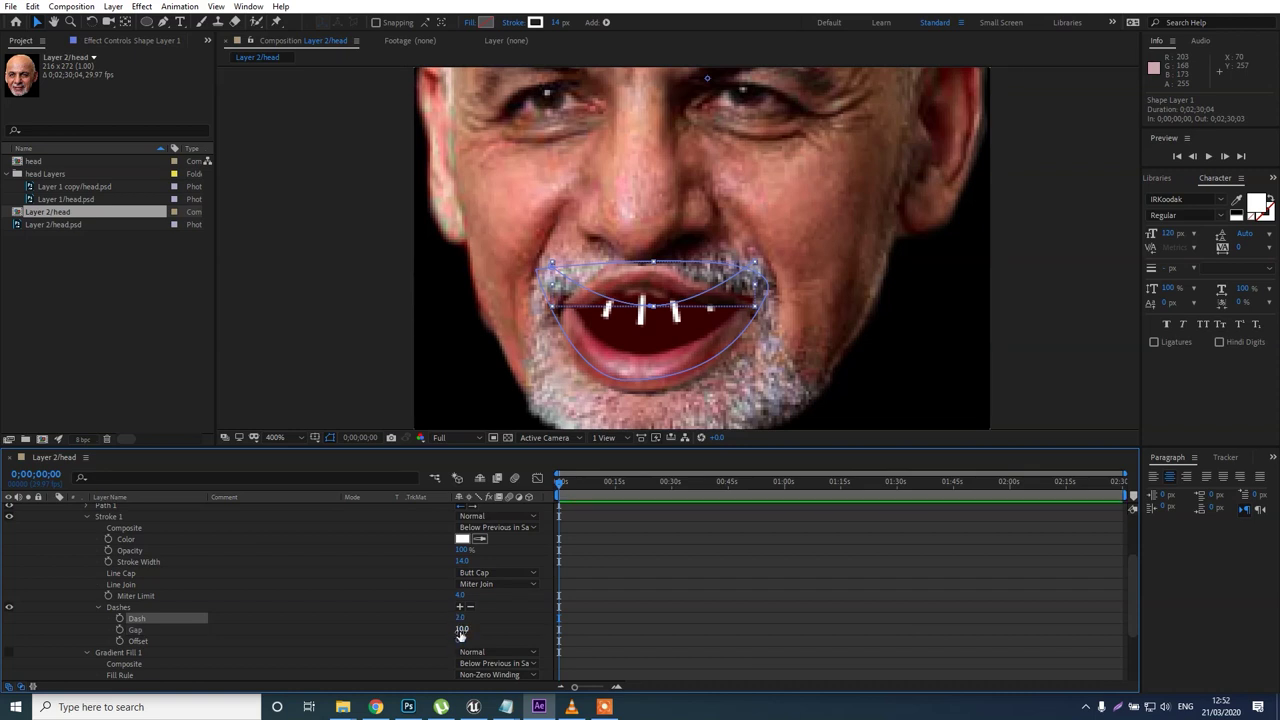
Try a dash pattern on Stroke 1 of Shape 2 with a Gap of 6 and a Dash length of 4.
{"action": "left_click_drag", "start_coordinate": [459, 630], "coordinate": [451, 632]}
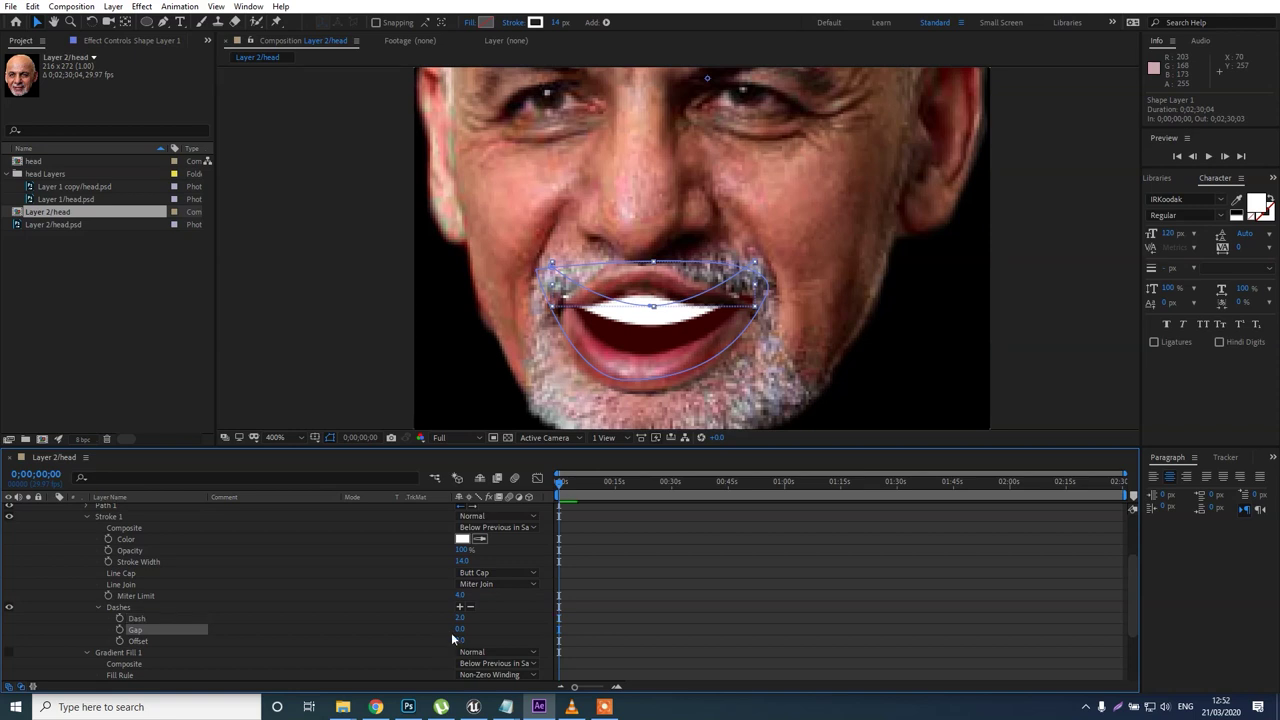
{"action": "left_click", "coordinate": [460, 631]}
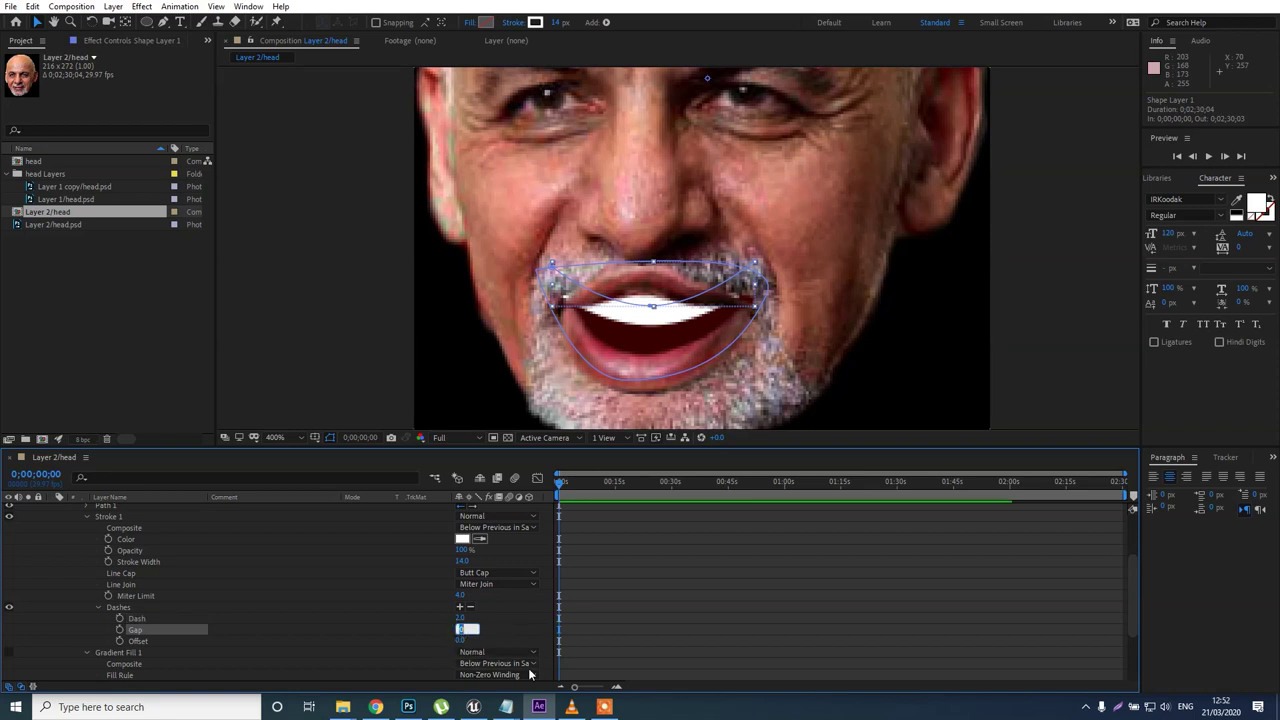
{"action": "type", "text": "6"}
{"action": "key", "text": "Return"}
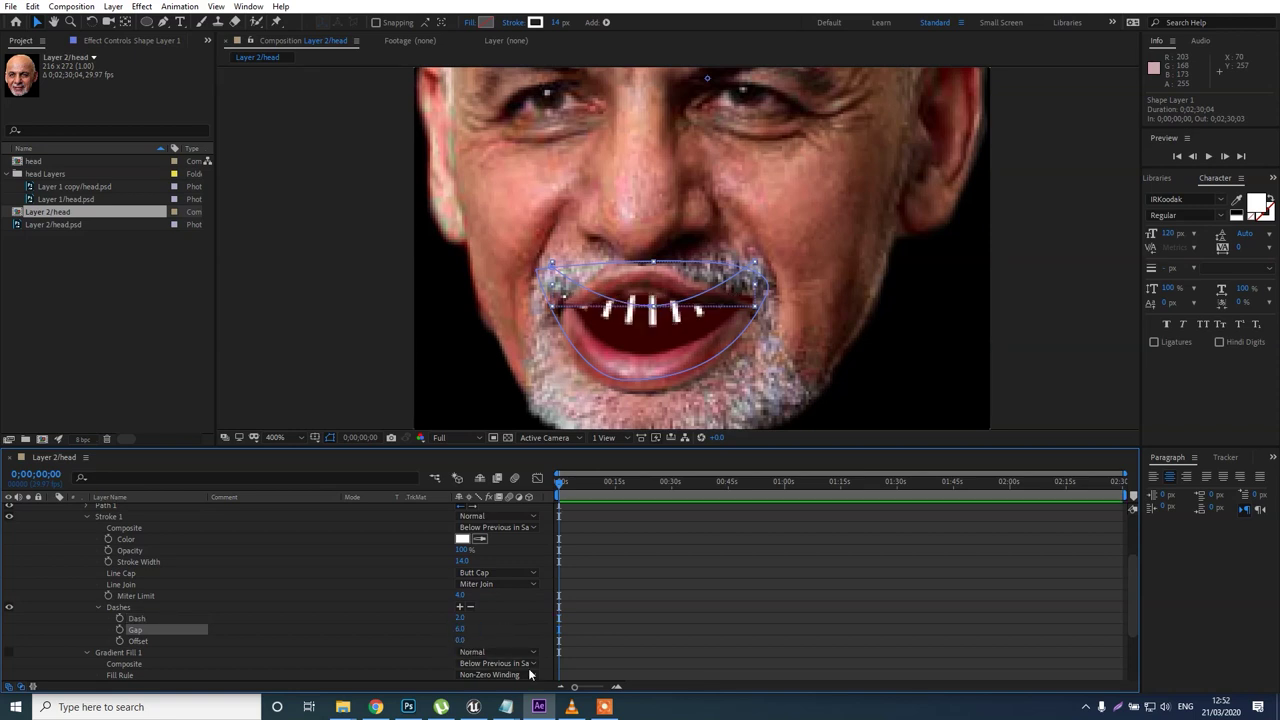
{"action": "left_click", "coordinate": [459, 617]}
{"action": "type", "text": "4"}
{"action": "key", "text": "Return"}
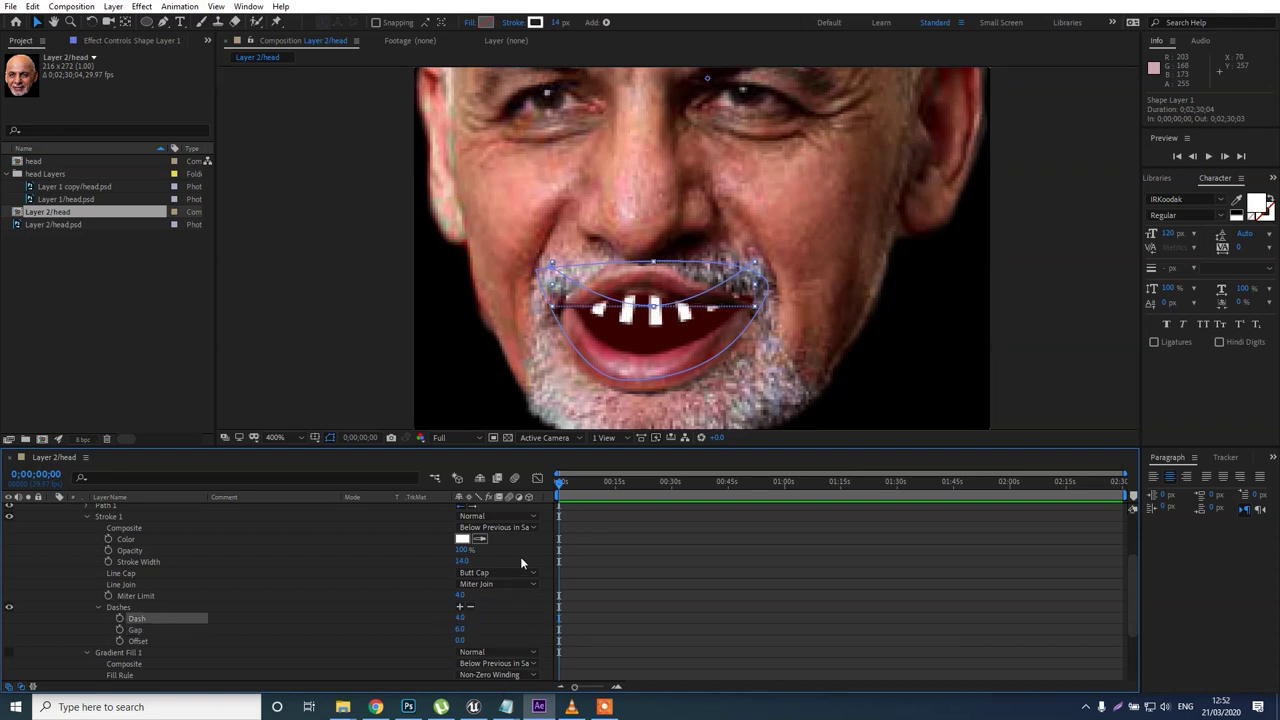
Set the Dash length of Stroke 1 to 6 and its Gap to 3.
{"action": "left_click", "coordinate": [460, 618]}
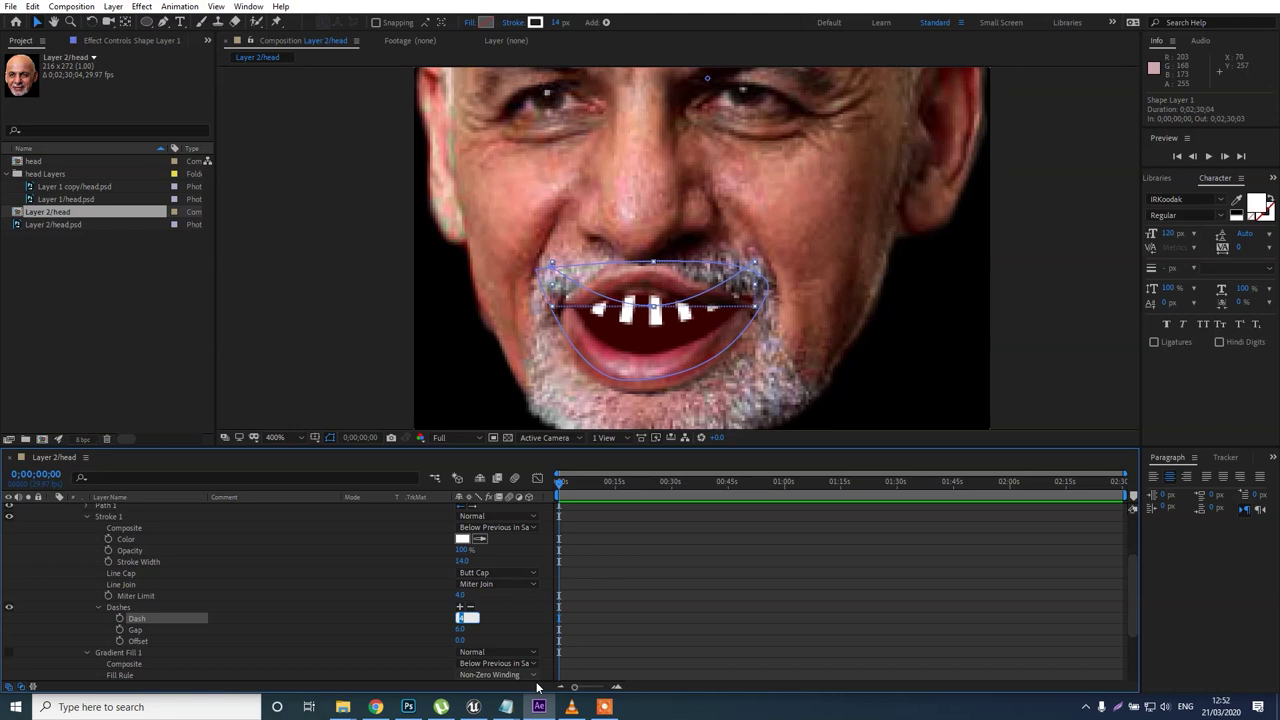
{"action": "type", "text": "6"}
{"action": "key", "text": "Return"}
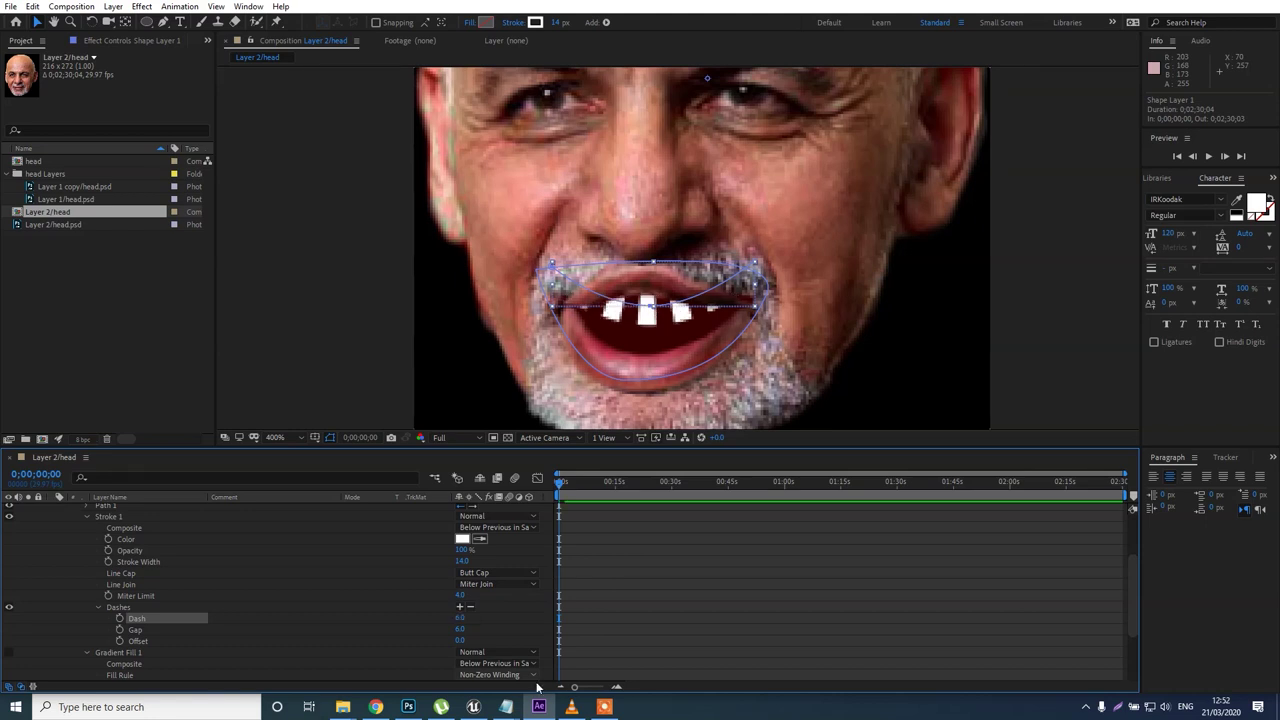
{"action": "left_click", "coordinate": [460, 629]}
{"action": "type", "text": "3"}
{"action": "key", "text": "Return"}
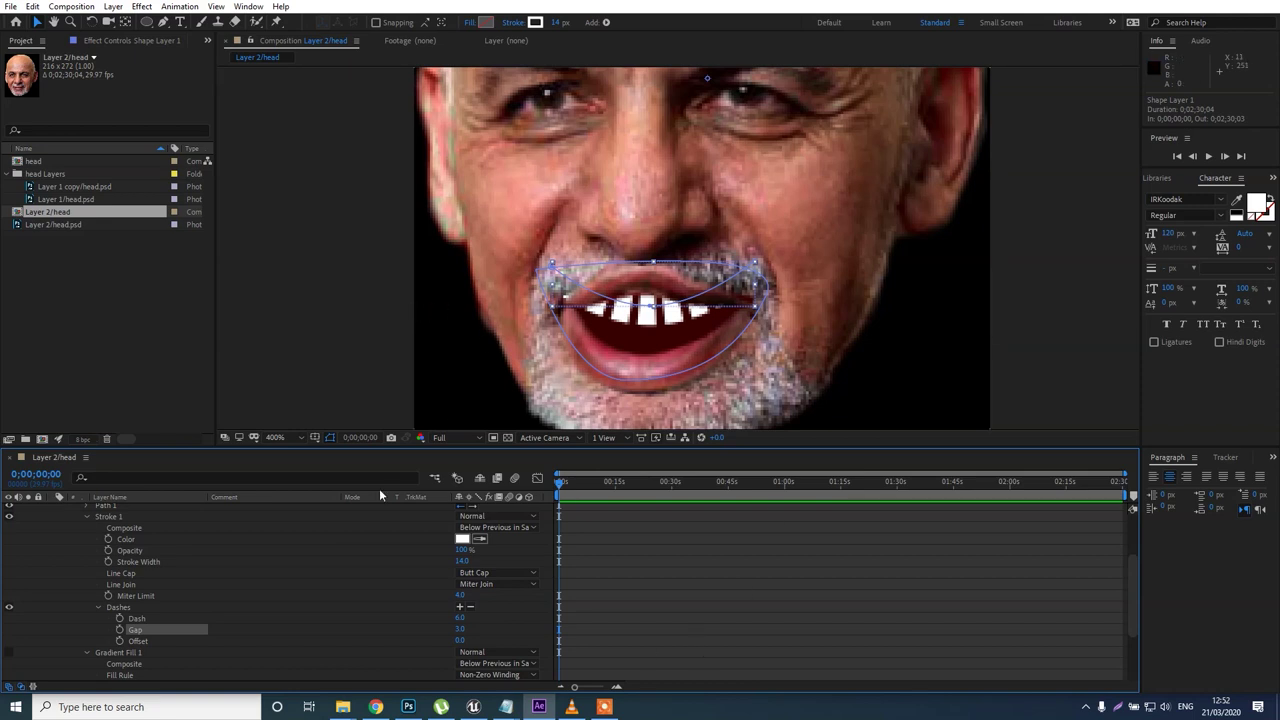
Change the colour of the teeth stroke to light grey C4C5C0.
{"action": "left_click", "coordinate": [461, 539]}
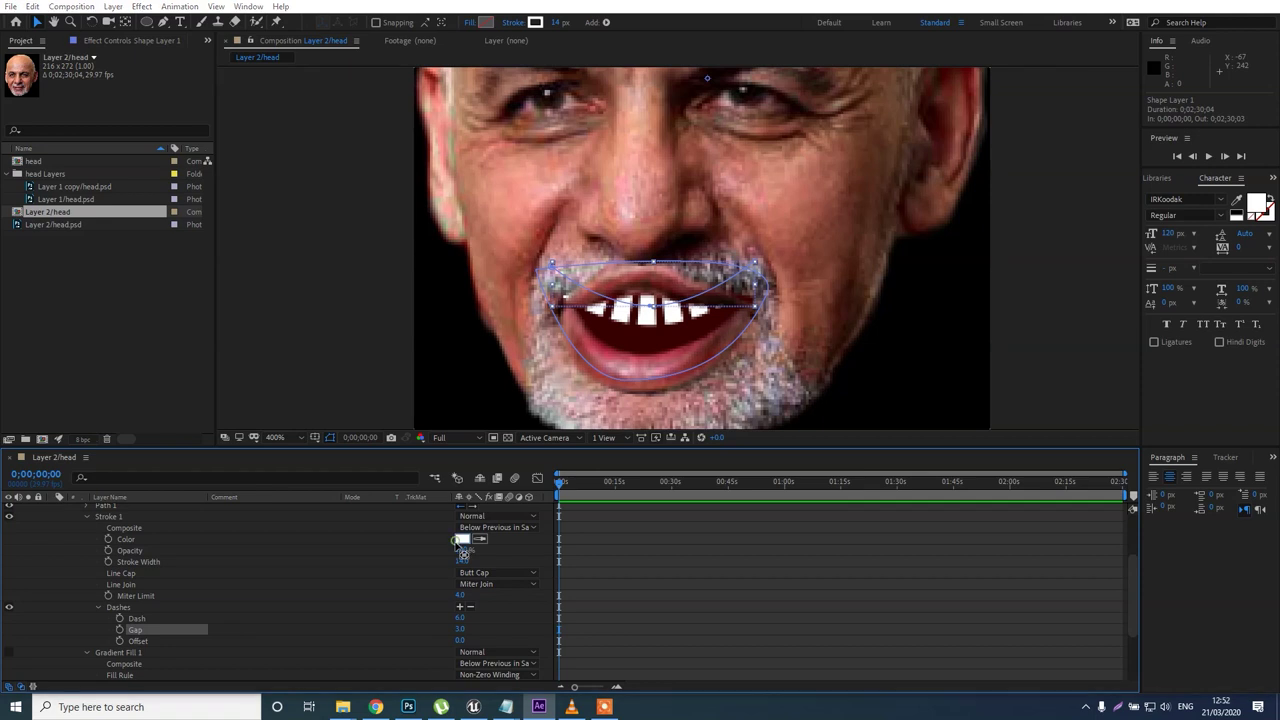
{"action": "left_click_drag", "start_coordinate": [12, 110], "coordinate": [11, 89]}
{"action": "left_click_drag", "start_coordinate": [202, 155], "coordinate": [203, 170]}
{"action": "mouse_move", "coordinate": [35, 102]}
{"action": "left_mouse_down"}
{"action": "mouse_move", "coordinate": [49, 71]}
{"action": "mouse_move", "coordinate": [17, 100]}
{"action": "mouse_move", "coordinate": [15, 48]}
{"action": "mouse_move", "coordinate": [8, 74]}
{"action": "mouse_move", "coordinate": [21, 71]}
{"action": "left_mouse_up"}
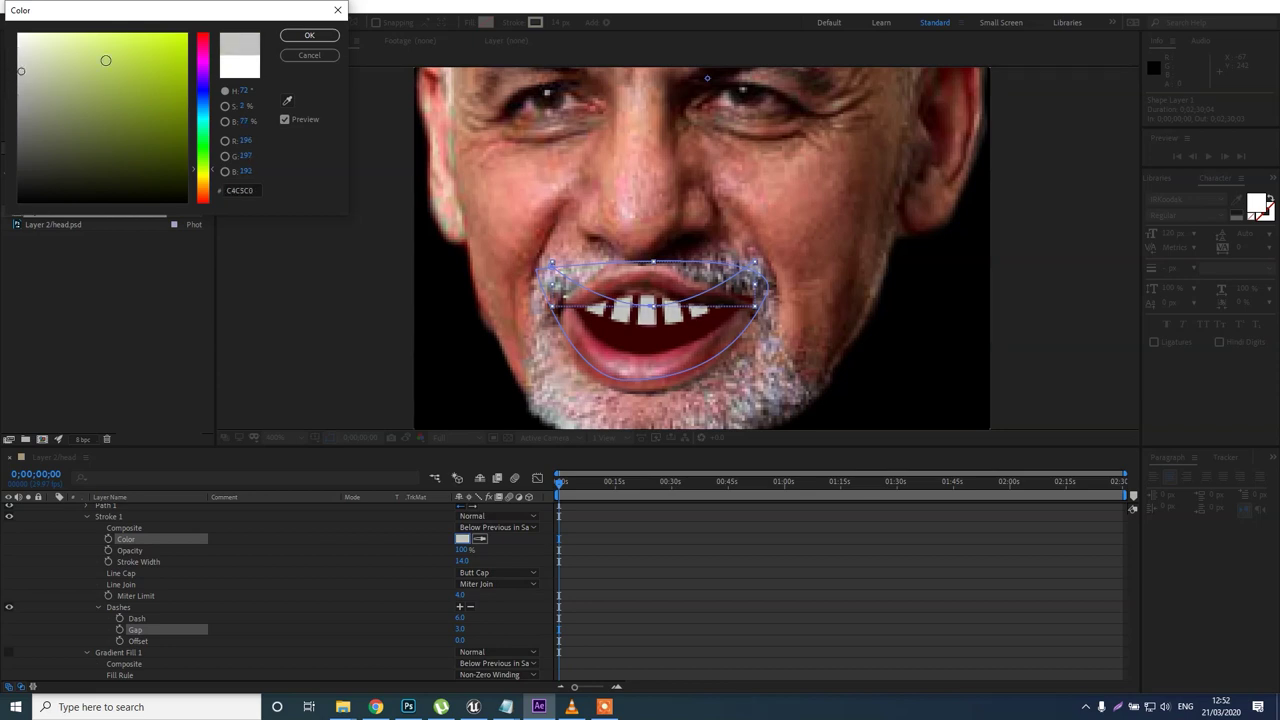
{"action": "left_click", "coordinate": [309, 35]}
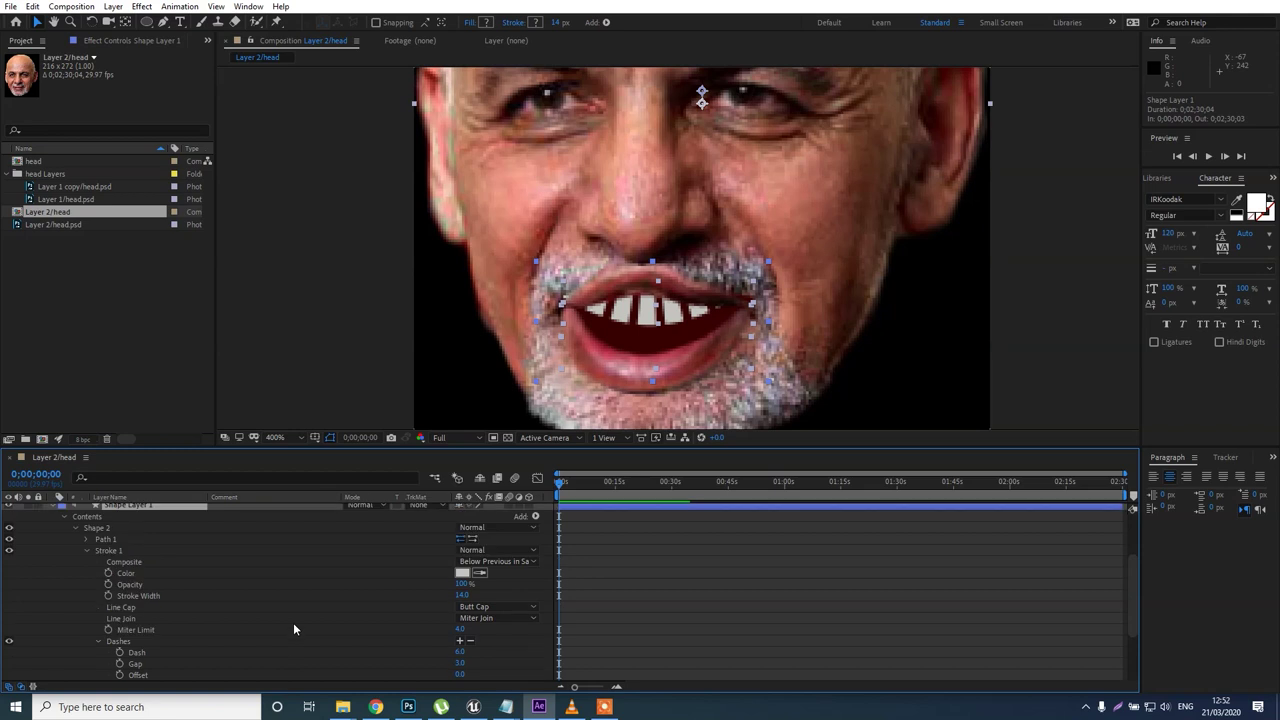
Collapse the expanded layer properties and reveal only the keyframed Puppet Pin positions of the upperlib and lowrlib layers.
{"action": "scroll", "coordinate": [294, 625], "scroll_direction": "up", "scroll_amount": 5}
{"action": "left_click", "coordinate": [51, 554]}
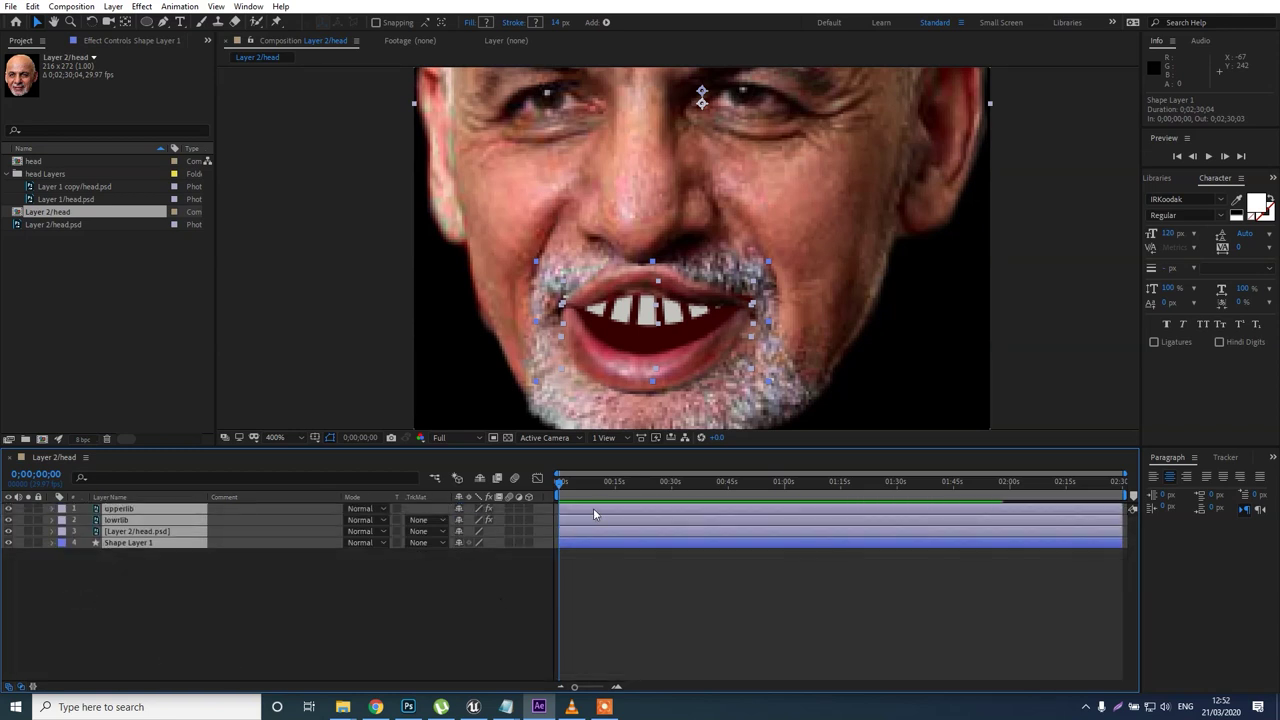
{"action": "left_click", "coordinate": [588, 607]}
{"action": "left_click", "coordinate": [559, 508]}
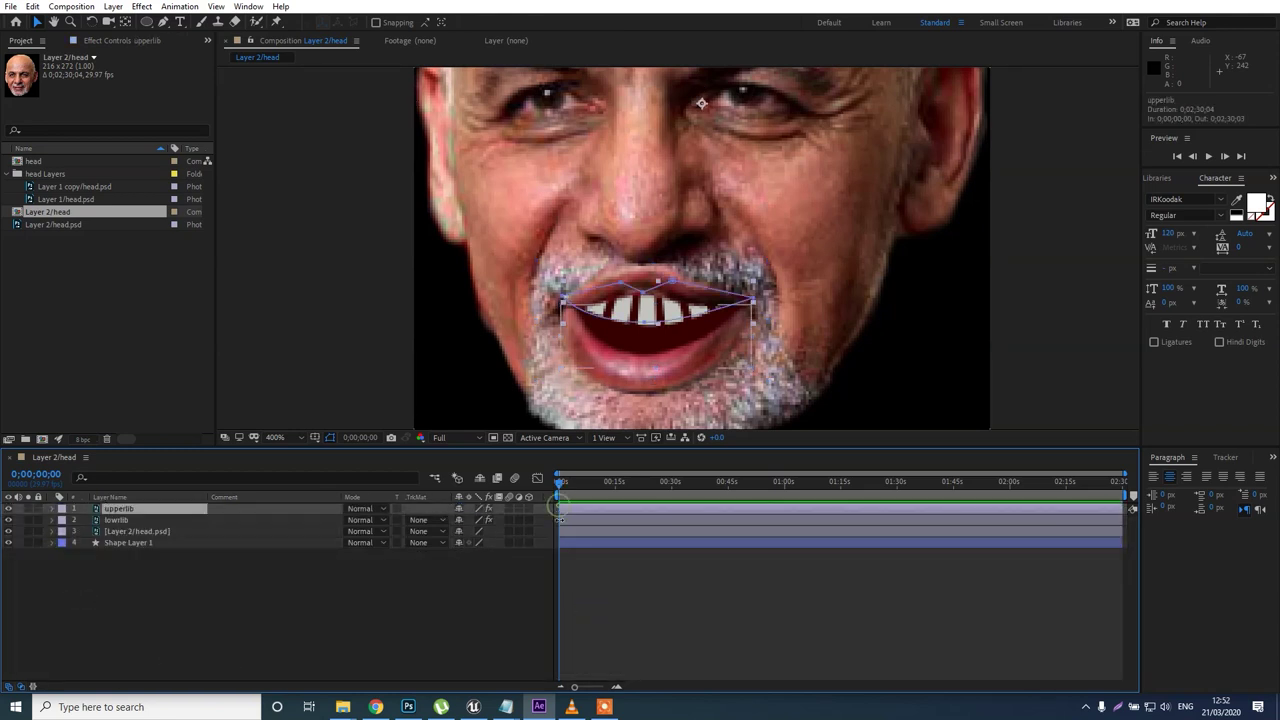
{"action": "left_click", "coordinate": [559, 519], "text": "shift"}
{"action": "key", "text": "u"}
{"action": "scroll", "coordinate": [576, 564], "scroll_direction": "down", "scroll_amount": 3}
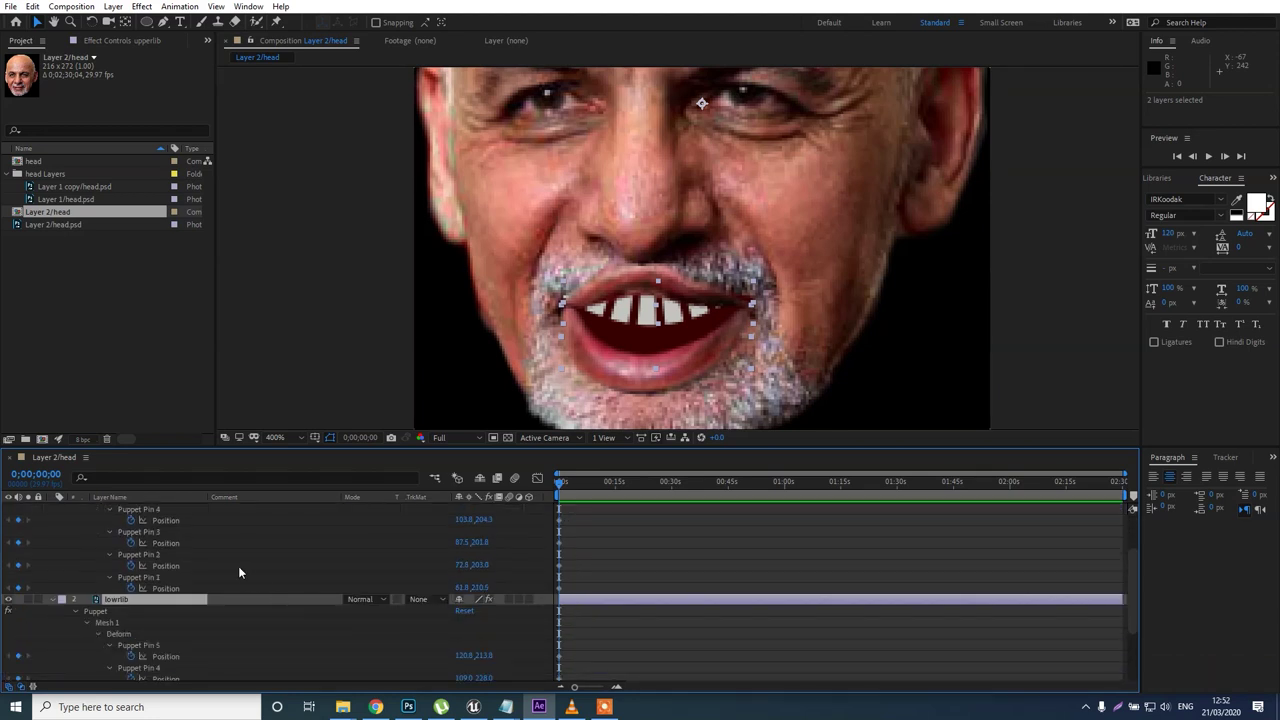
{"action": "scroll", "coordinate": [240, 572], "scroll_direction": "up", "scroll_amount": 1}
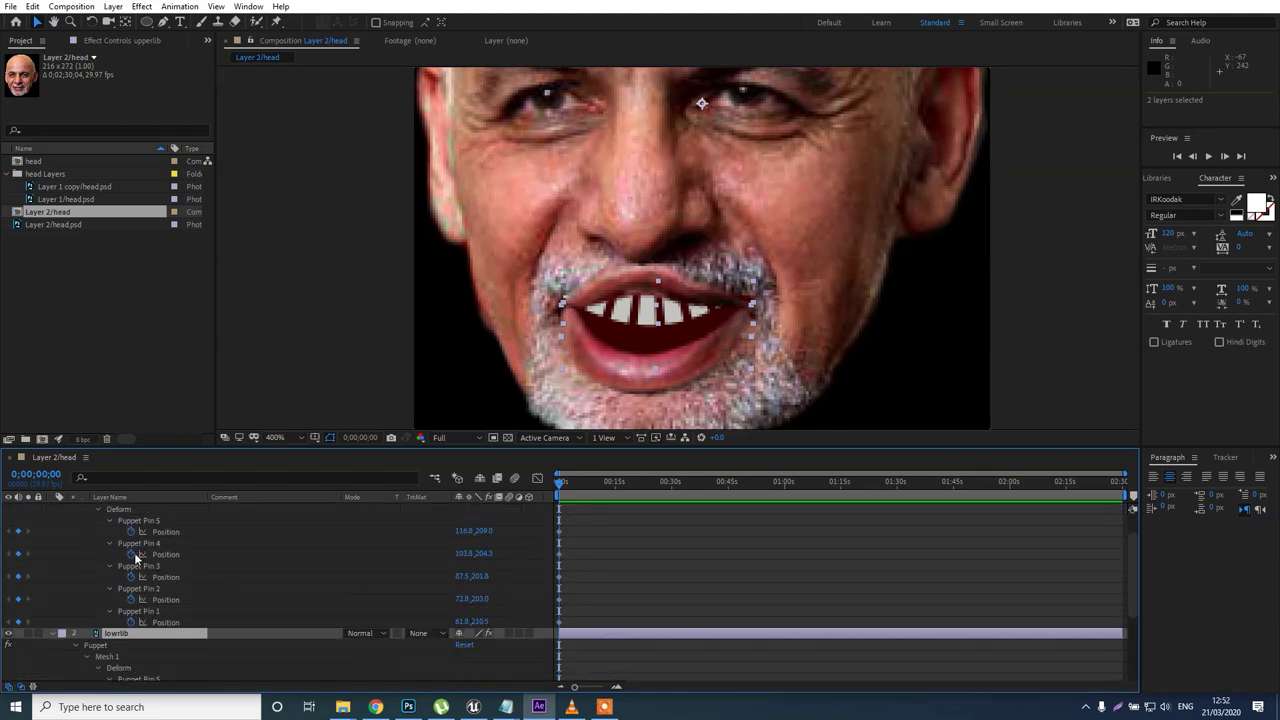
Select the Position keyframes of all five Puppet Pins on the upperlib layer and nudge them later in time.
{"action": "left_click", "coordinate": [665, 556]}
{"action": "left_click", "coordinate": [559, 482]}
{"action": "left_click", "coordinate": [558, 482]}
{"action": "left_click_drag", "start_coordinate": [573, 527], "coordinate": [554, 630]}
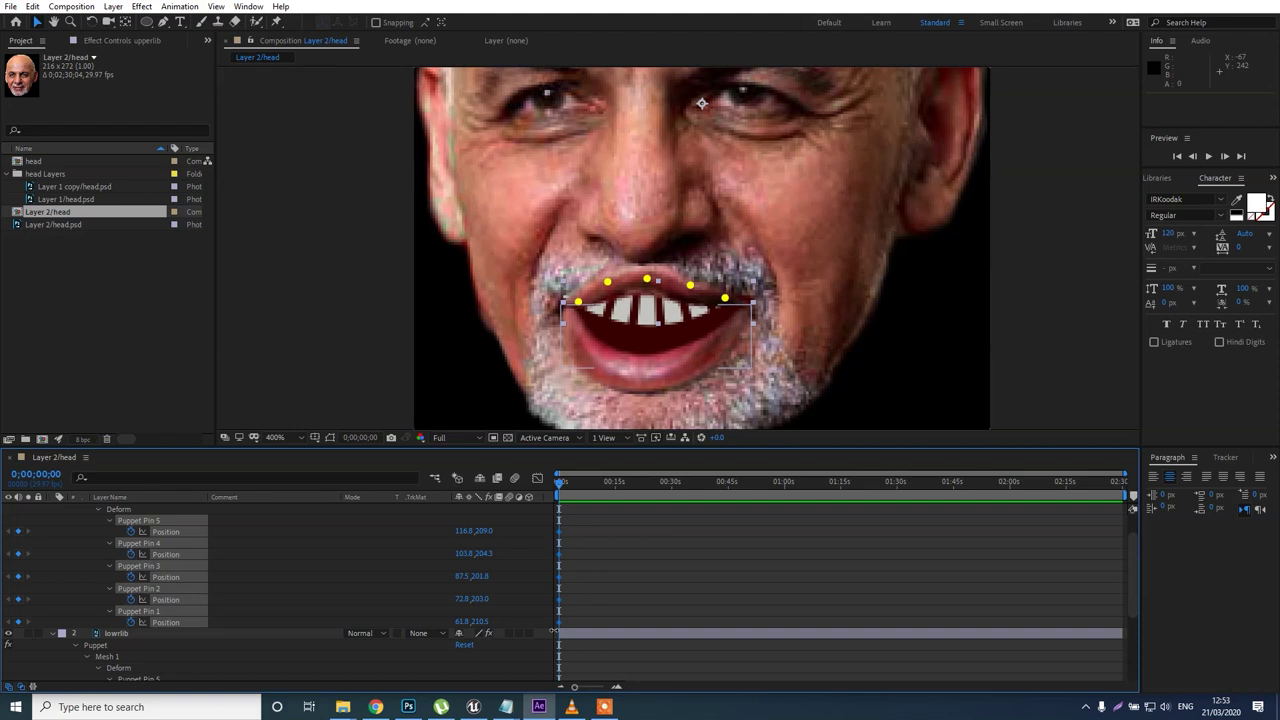
{"action": "key", "text": "alt+Right"}
{"action": "scroll", "coordinate": [589, 594], "scroll_direction": "up", "scroll_amount": 5, "text": "alt"}
{"action": "scroll", "coordinate": [642, 594], "scroll_direction": "down", "scroll_amount": 1}
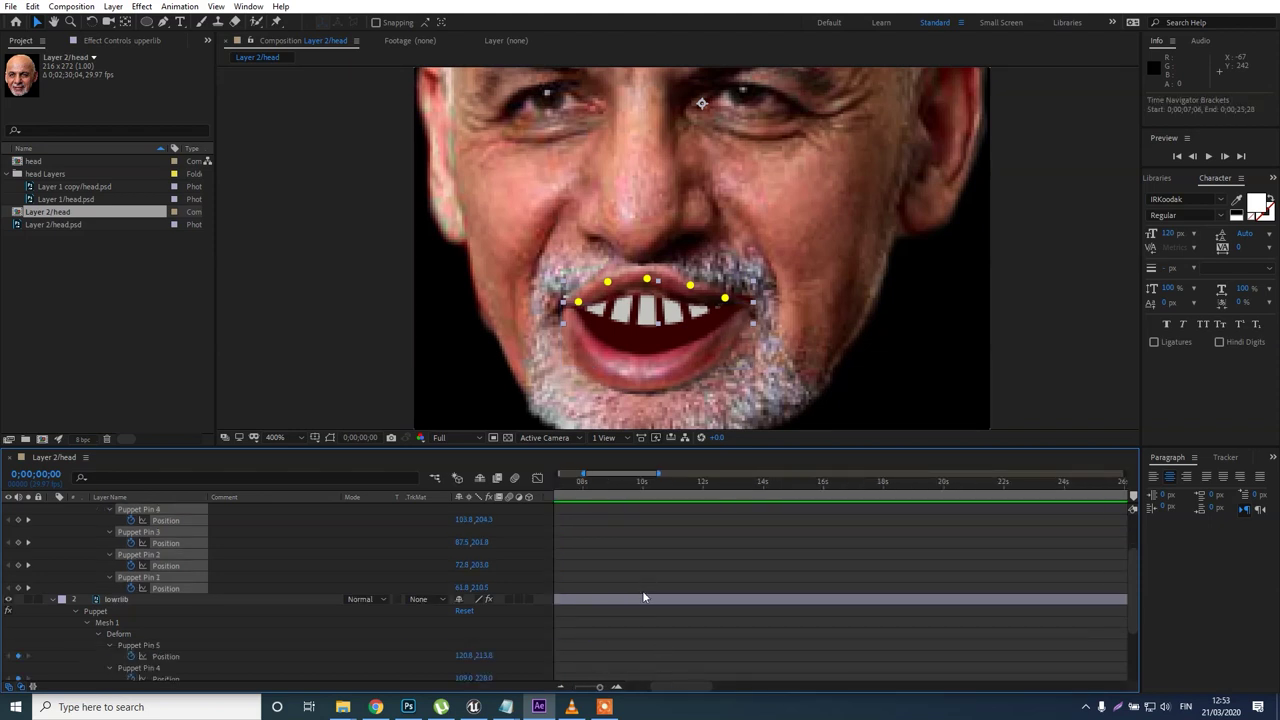
{"action": "scroll", "coordinate": [642, 596], "scroll_direction": "down", "scroll_amount": 1}
{"action": "scroll", "coordinate": [642, 596], "scroll_direction": "down", "scroll_amount": 5, "text": "alt"}
{"action": "scroll", "coordinate": [579, 568], "scroll_direction": "up", "scroll_amount": 1, "text": "alt"}
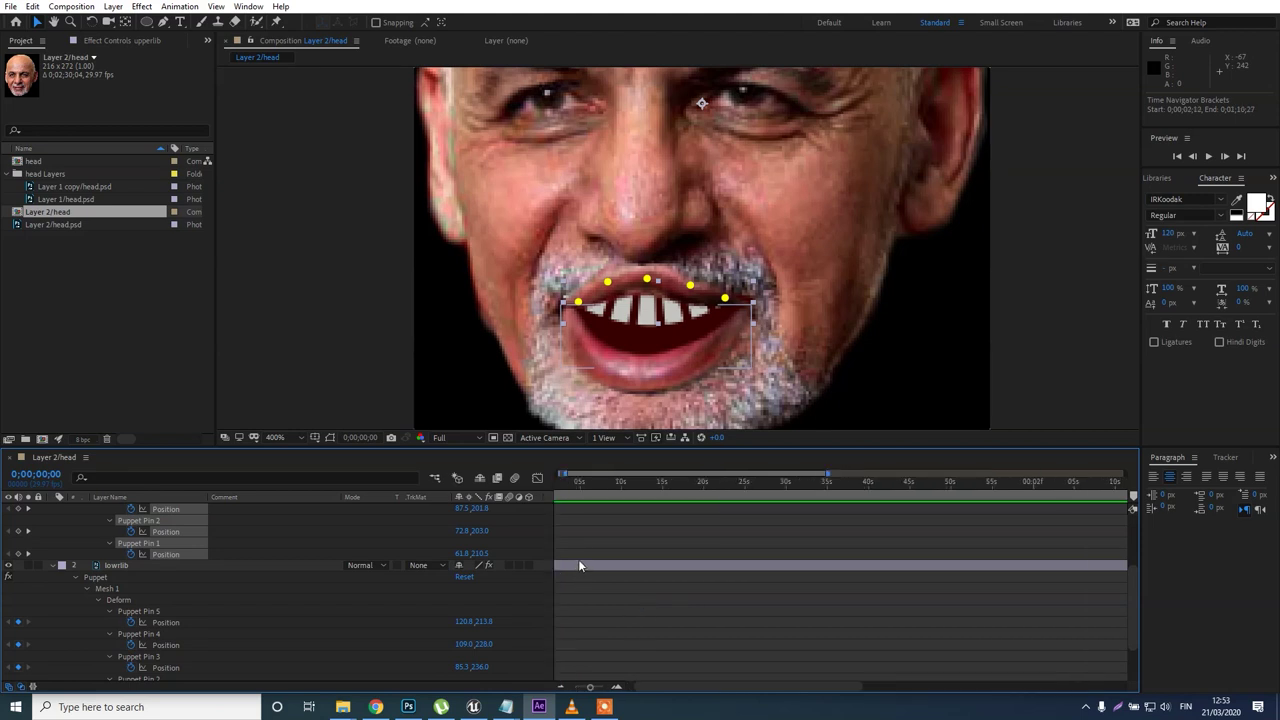
{"action": "left_click", "coordinate": [706, 680]}
{"action": "scroll", "coordinate": [652, 628], "scroll_direction": "down", "scroll_amount": 5, "text": "alt"}
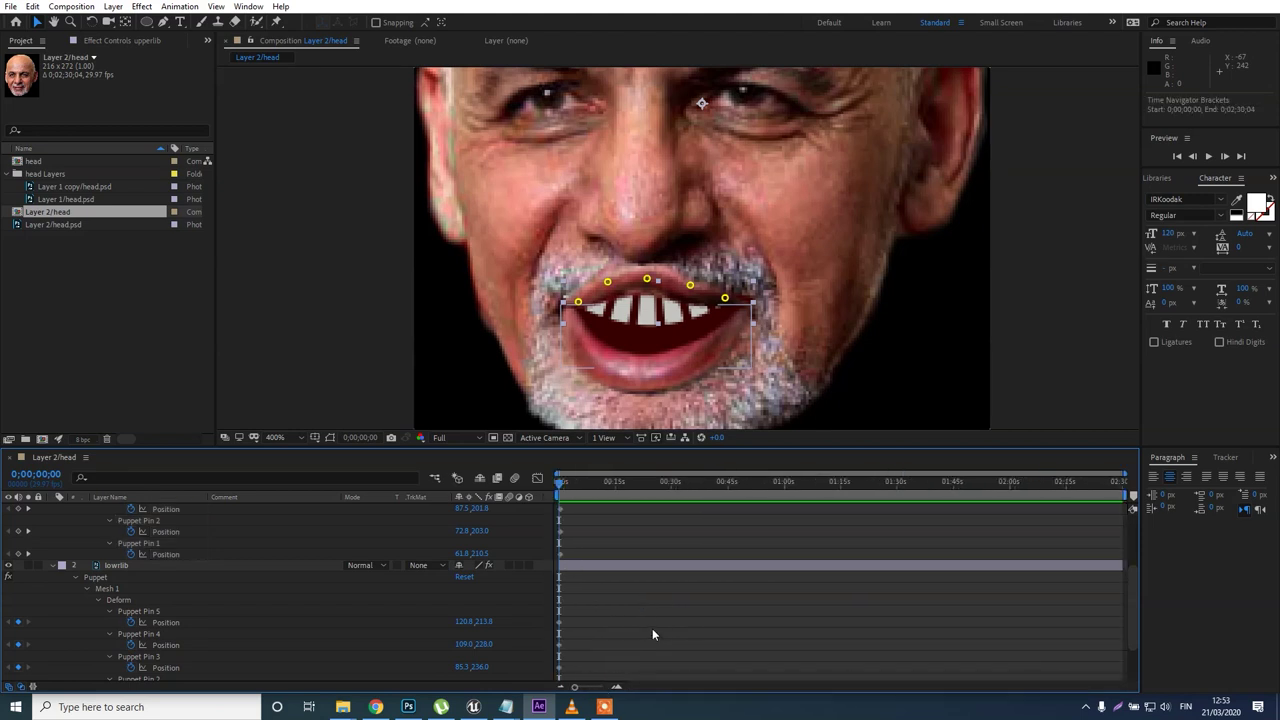
Reselect upperlib's five Puppet Pin Position keyframes and nudge them so they sit at frame 10.
{"action": "scroll", "coordinate": [661, 646], "scroll_direction": "up", "scroll_amount": 2}
{"action": "scroll", "coordinate": [590, 531], "scroll_direction": "up", "scroll_amount": 1}
{"action": "left_click_drag", "start_coordinate": [586, 541], "coordinate": [552, 662]}
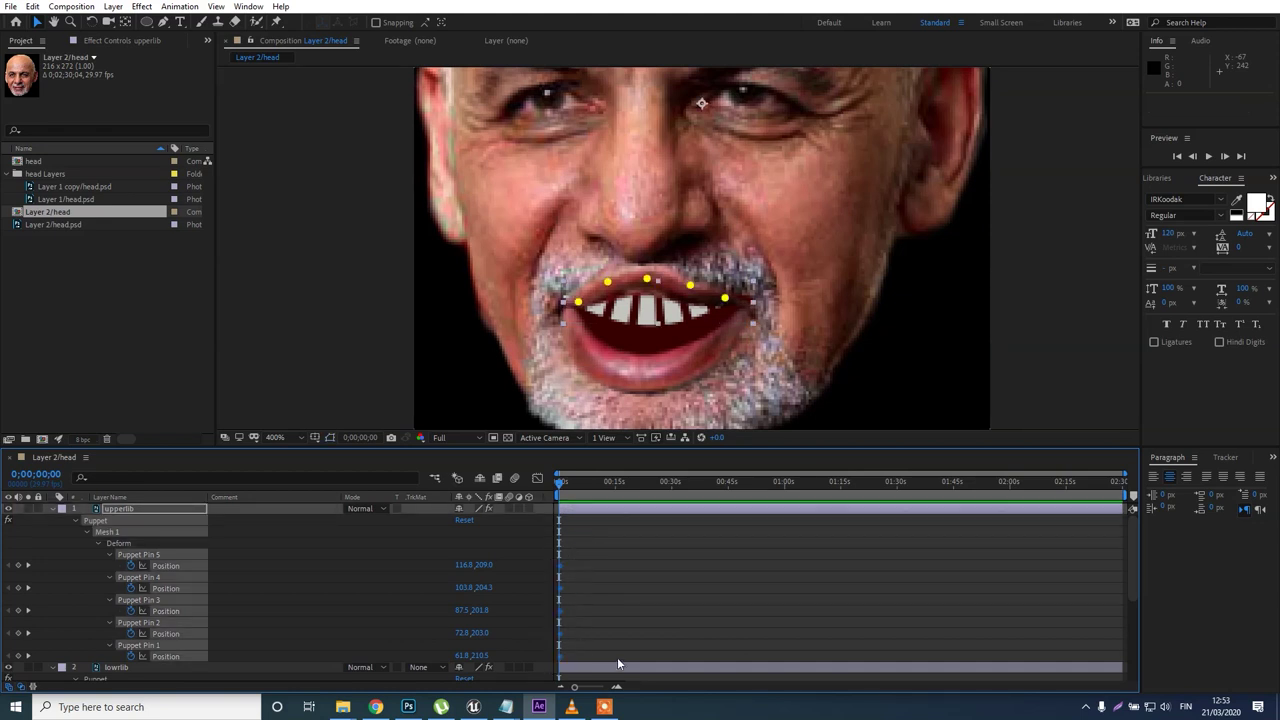
{"action": "key", "text": "alt+Right"}
{"action": "scroll", "coordinate": [617, 621], "scroll_direction": "down", "scroll_amount": 1}
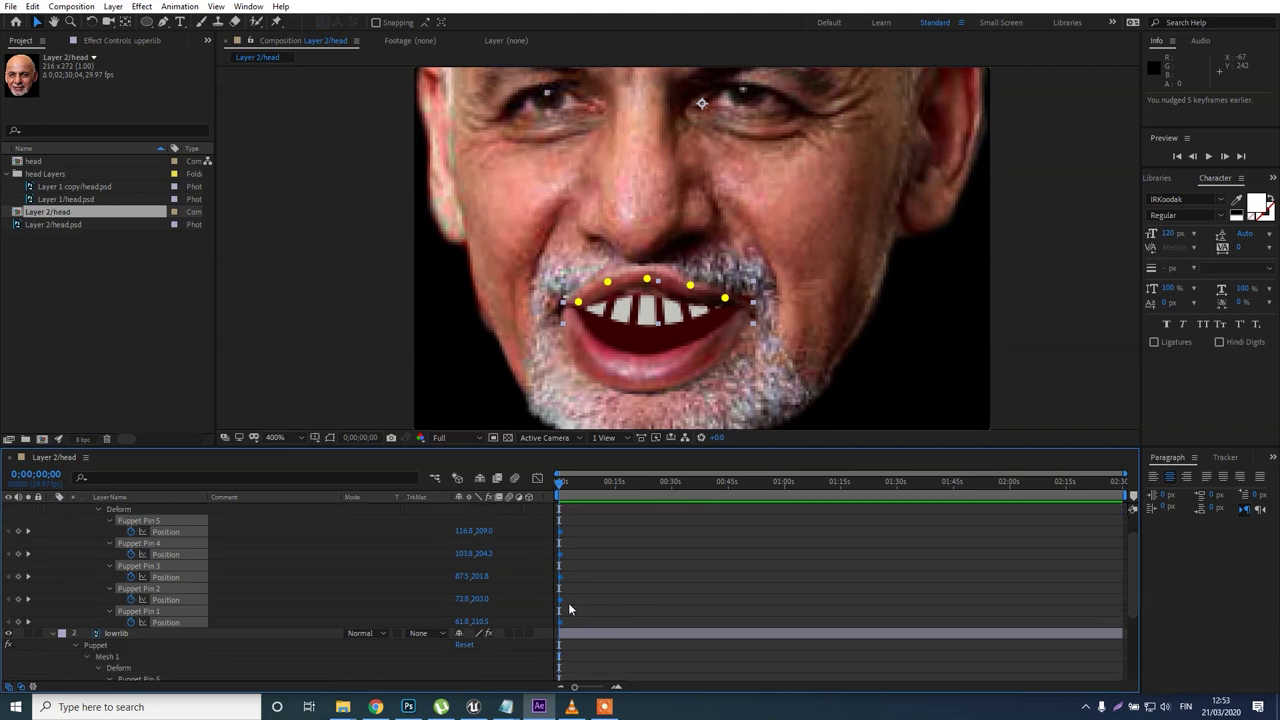
{"action": "left_click_drag", "start_coordinate": [574, 687], "coordinate": [634, 688]}
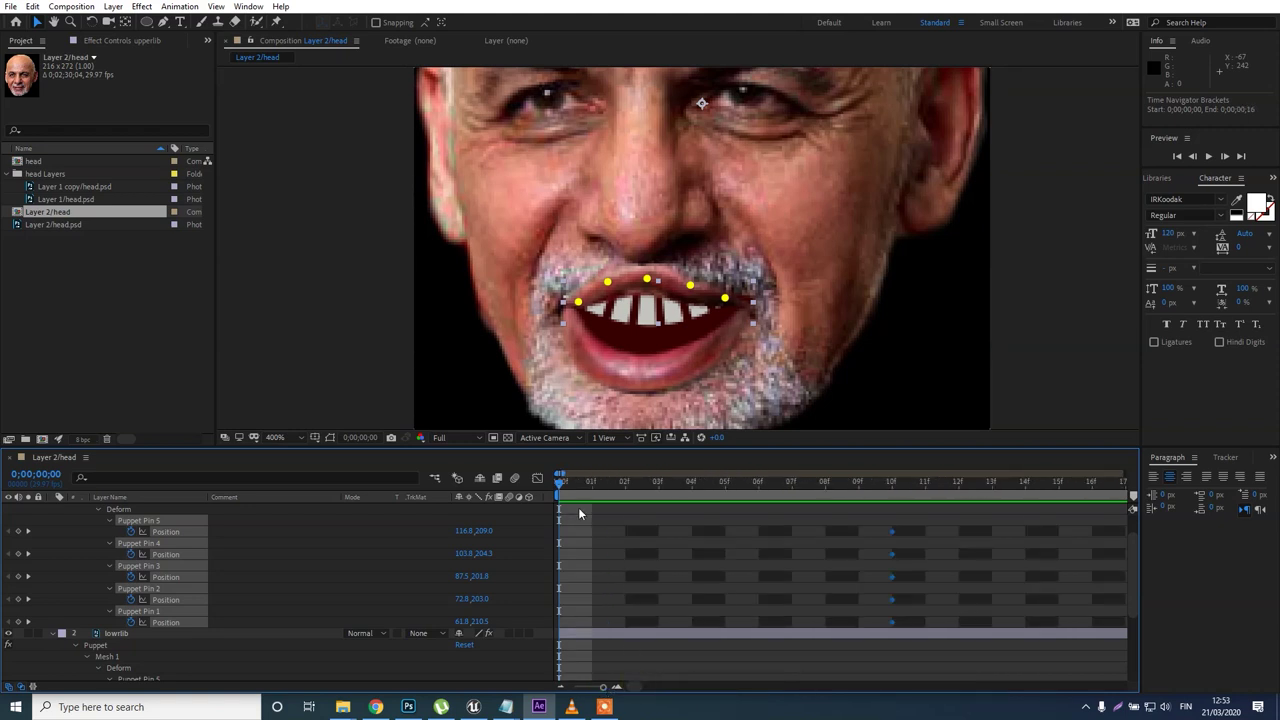
Shift the lowrlib layer's five Puppet Pin Position keyframes to frame 10 and return the current time to frame 0.
{"action": "left_click_drag", "start_coordinate": [562, 487], "coordinate": [892, 487]}
{"action": "scroll", "coordinate": [862, 567], "scroll_direction": "down", "scroll_amount": 3}
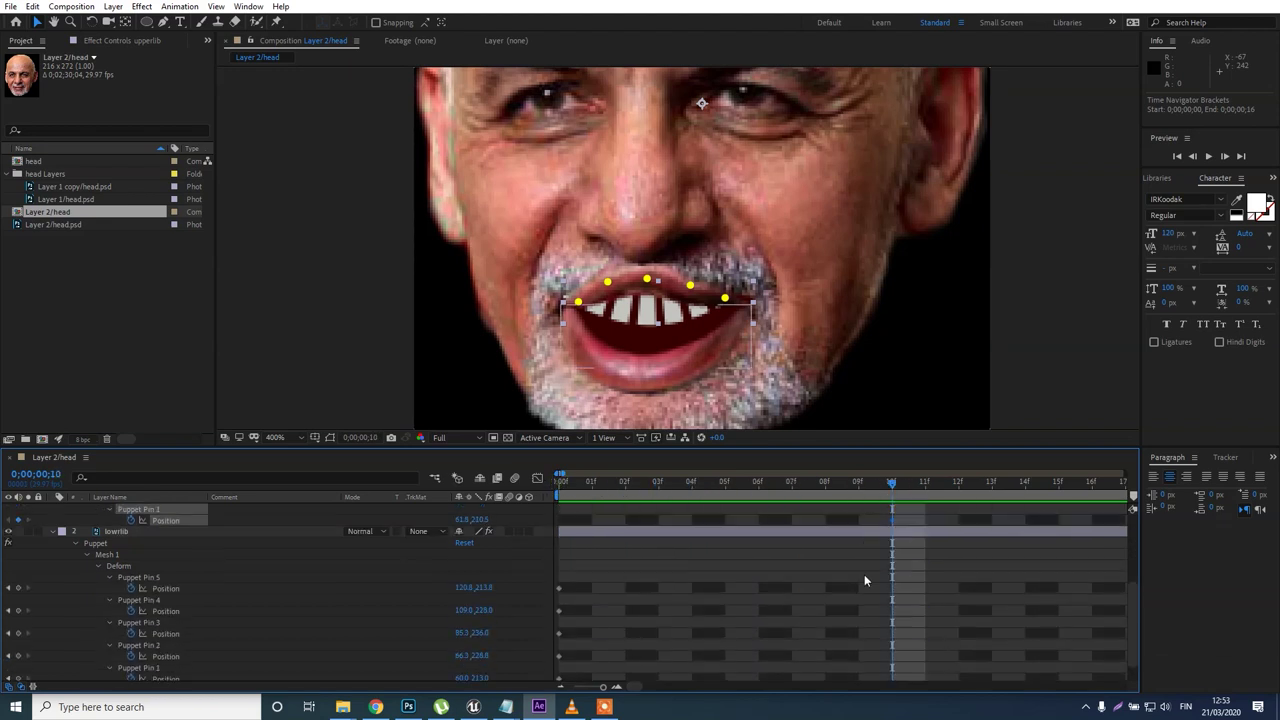
{"action": "scroll", "coordinate": [600, 582], "scroll_direction": "down", "scroll_amount": 1}
{"action": "left_click_drag", "start_coordinate": [578, 557], "coordinate": [552, 652]}
{"action": "key", "text": "alt+Right"}
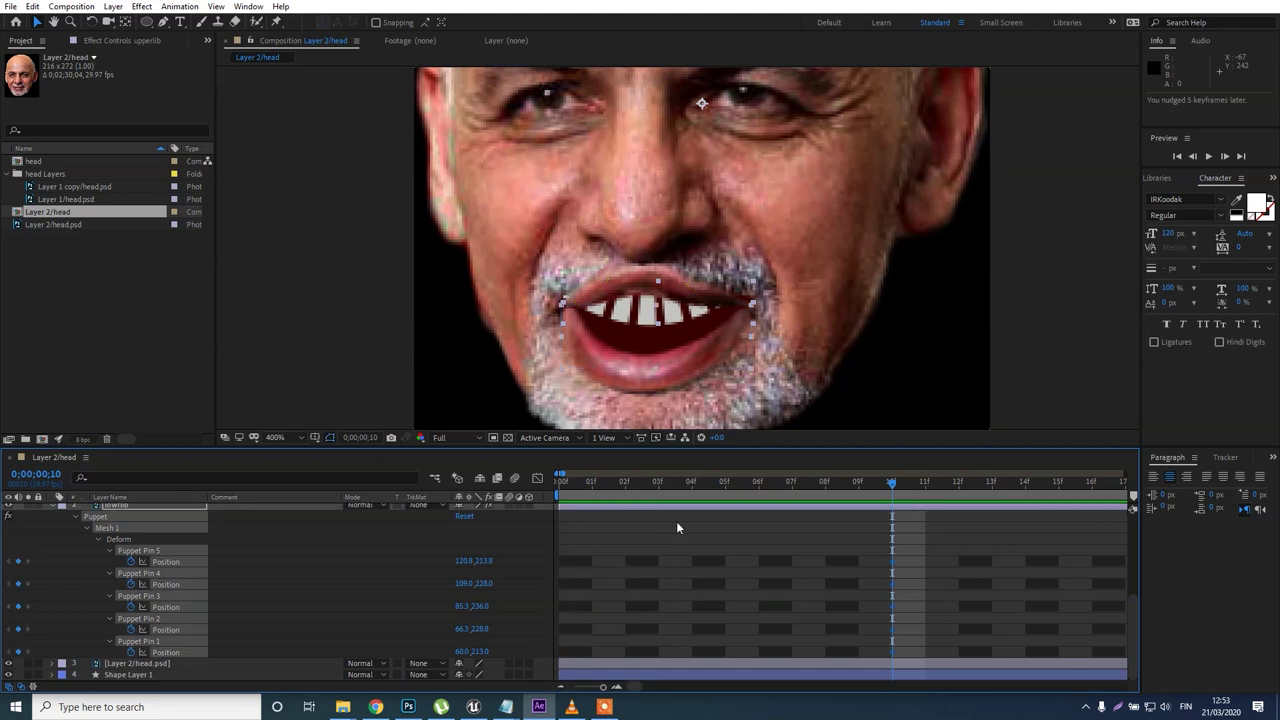
{"action": "left_click_drag", "start_coordinate": [672, 485], "coordinate": [534, 501]}
Try resetting lowrlib's Puppet Pin positions at frame 0 and undo the reset.
{"action": "right_click", "coordinate": [157, 606]}
{"action": "left_click", "coordinate": [225, 516]}
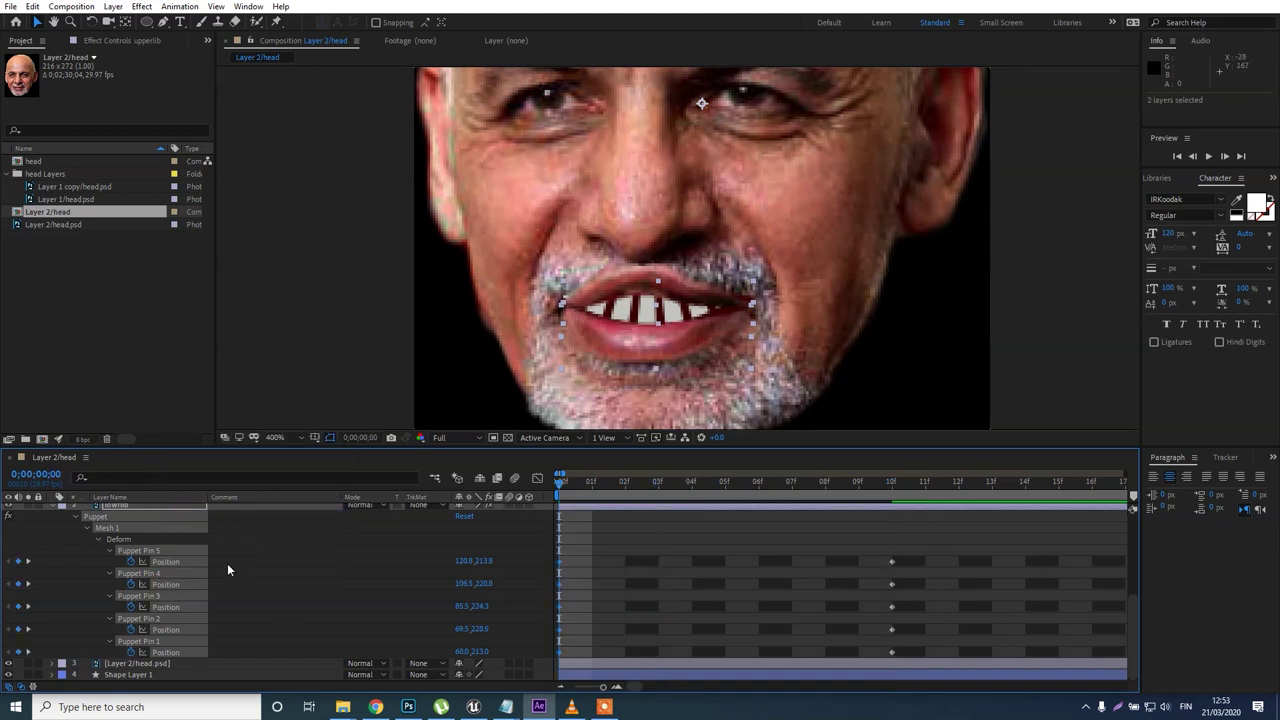
{"action": "scroll", "coordinate": [227, 563], "scroll_direction": "up", "scroll_amount": 3}
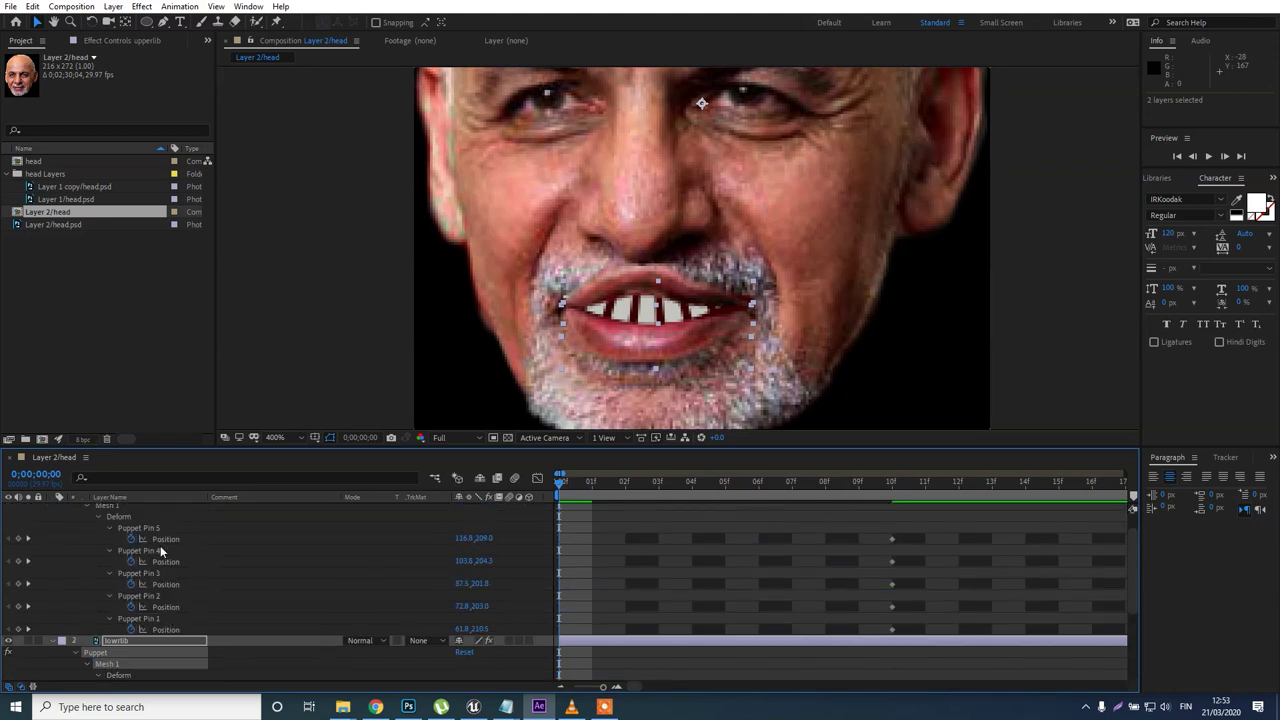
{"action": "left_click", "coordinate": [162, 540]}
{"action": "key", "text": "ctrl+z"}
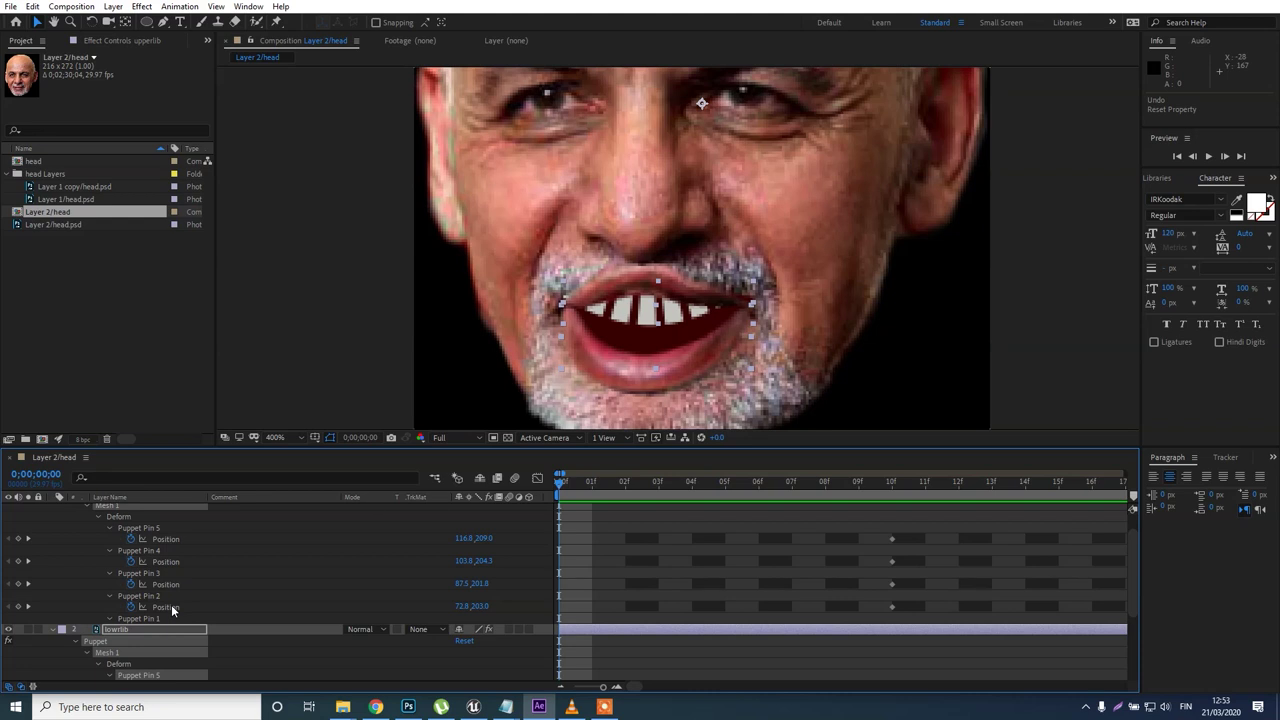
{"action": "left_click", "coordinate": [170, 607]}
{"action": "left_click", "coordinate": [168, 561], "text": "ctrl"}
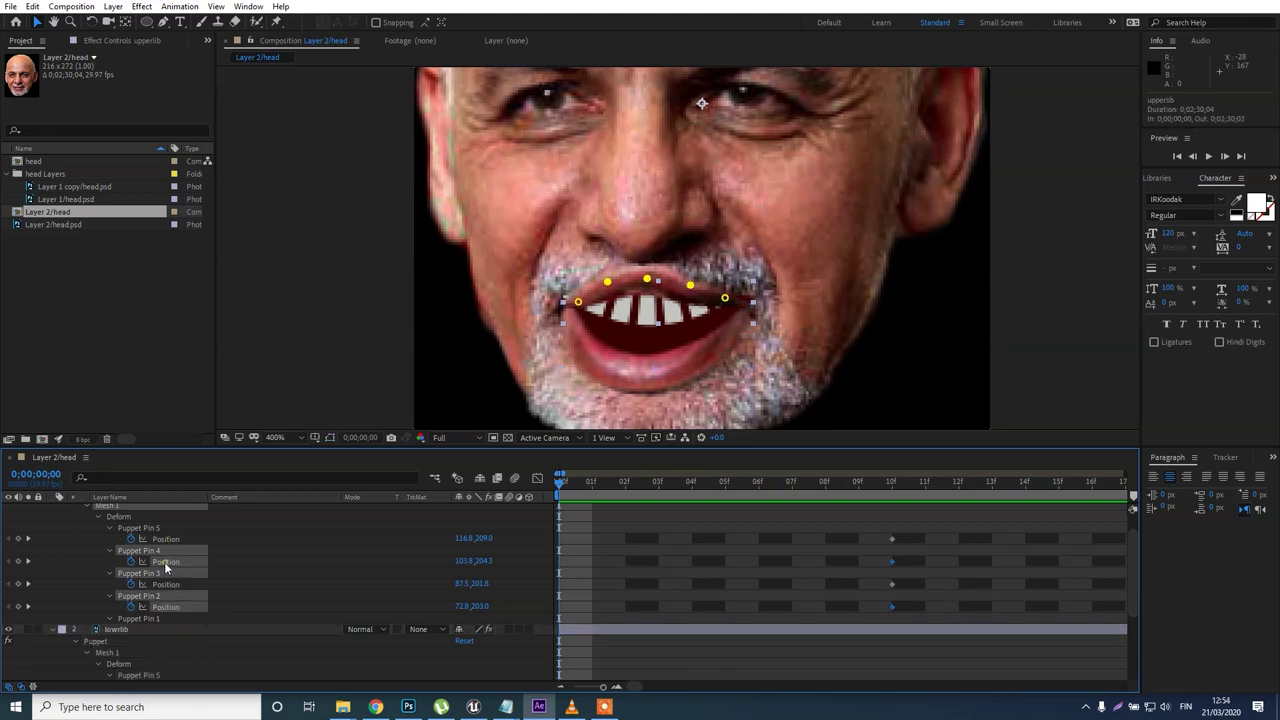
{"action": "left_click", "coordinate": [166, 584], "text": "ctrl"}
{"action": "right_click", "coordinate": [165, 584]}
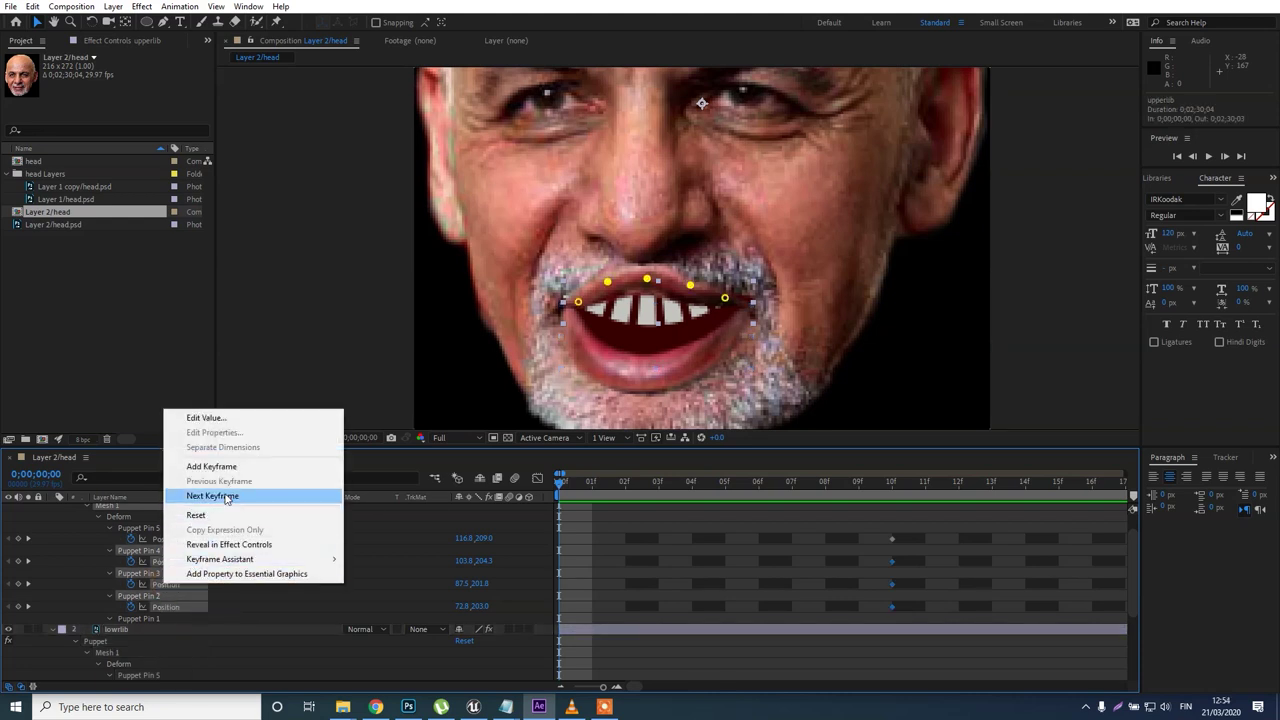
Expand Puppet Pin 1 of the upperlib layer to expose its Position property.
{"action": "left_click", "coordinate": [577, 302]}
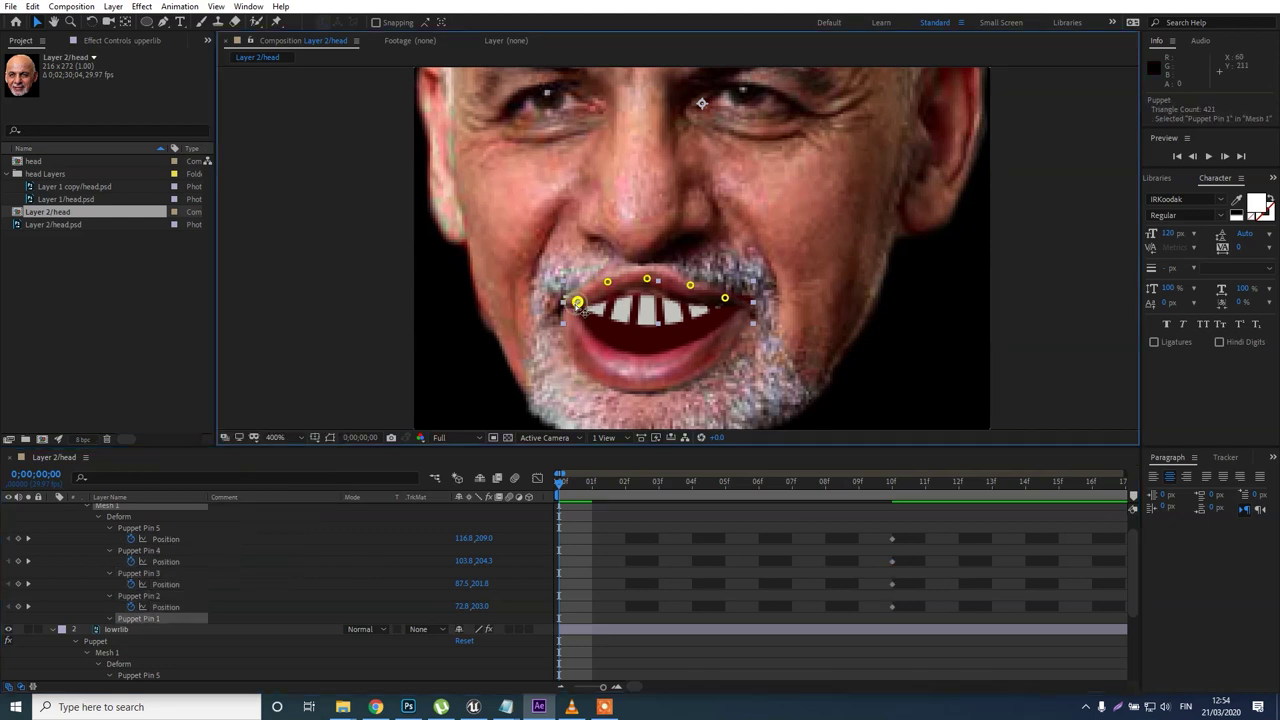
{"action": "left_click", "coordinate": [115, 627]}
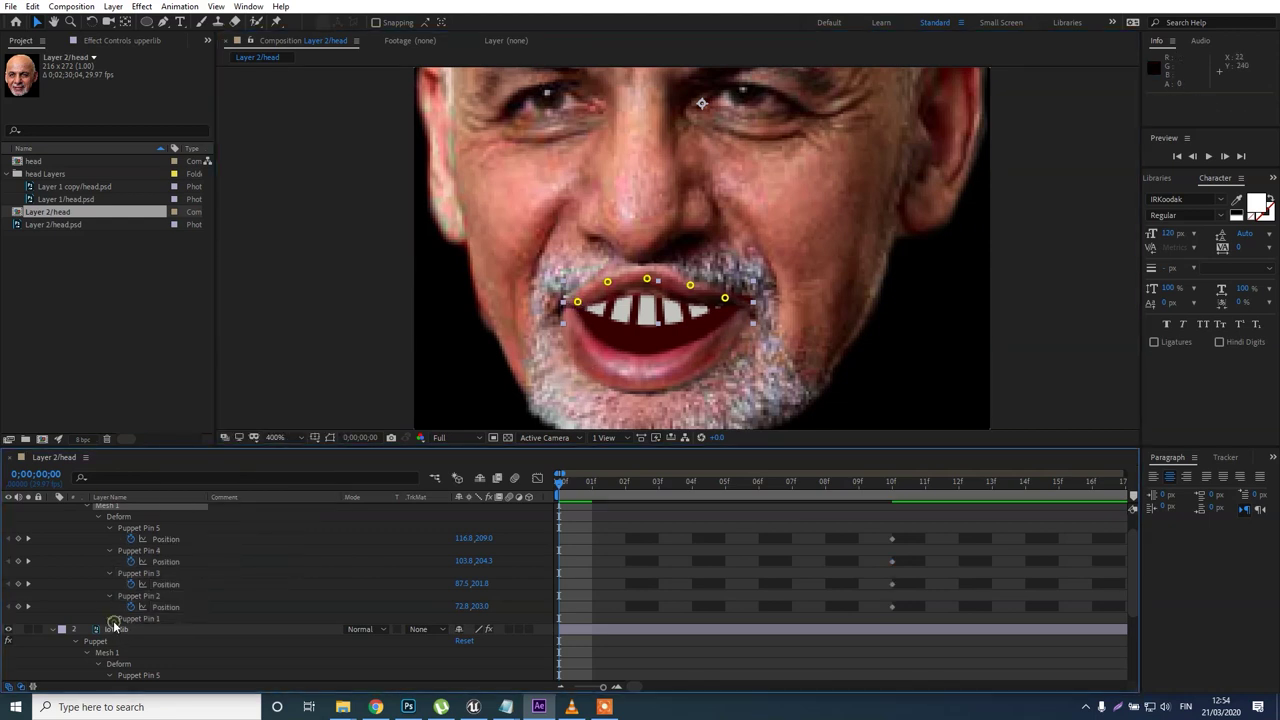
{"action": "left_click", "coordinate": [110, 620]}
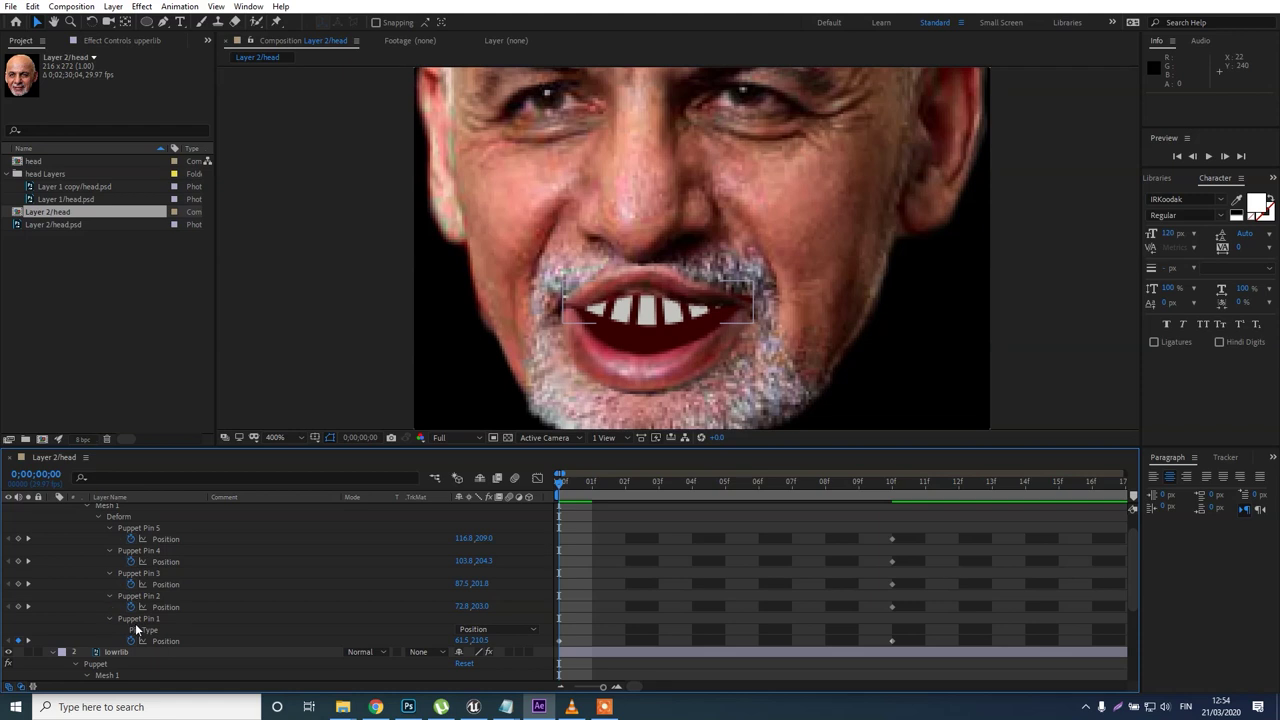
Select the Position properties of all five upperlib Puppet Pins and reset them at frame 0.
{"action": "left_click", "coordinate": [162, 641]}
{"action": "left_click", "coordinate": [164, 606], "text": "shift"}
{"action": "left_click", "coordinate": [165, 584], "text": "shift"}
{"action": "left_click", "coordinate": [164, 561], "text": "shift"}
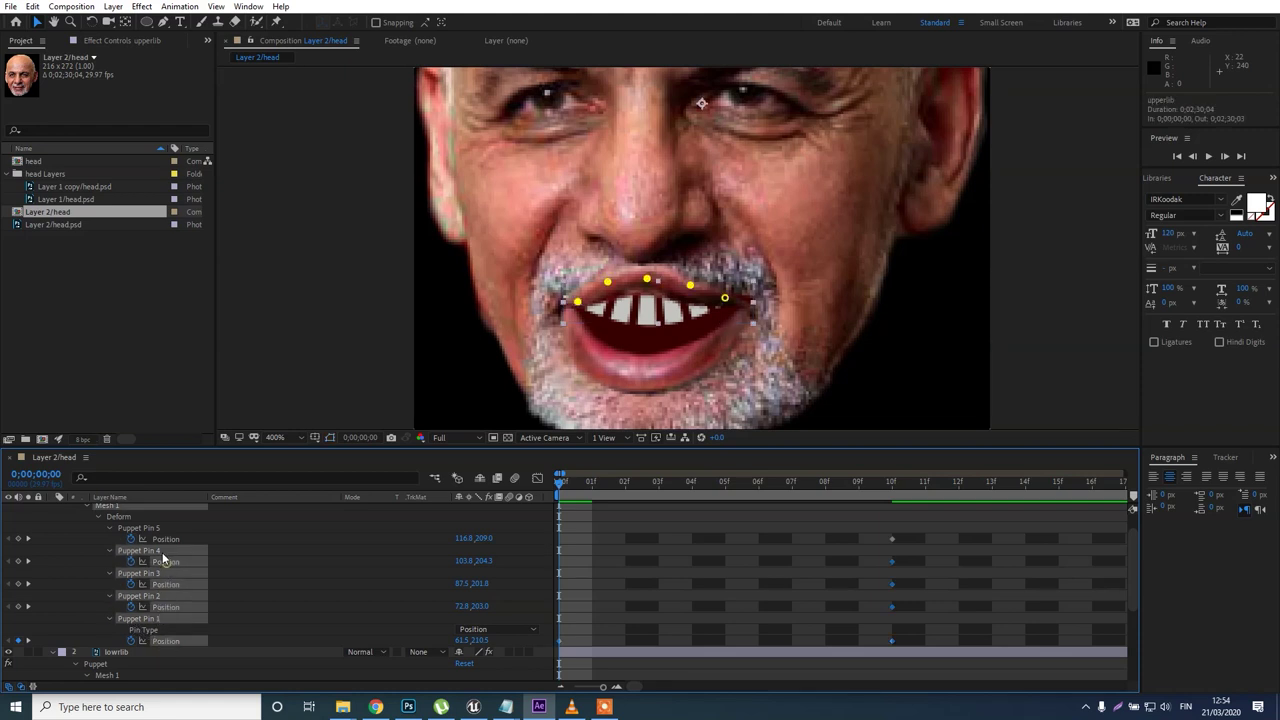
{"action": "left_click", "coordinate": [165, 538], "text": "shift"}
{"action": "right_click", "coordinate": [167, 607]}
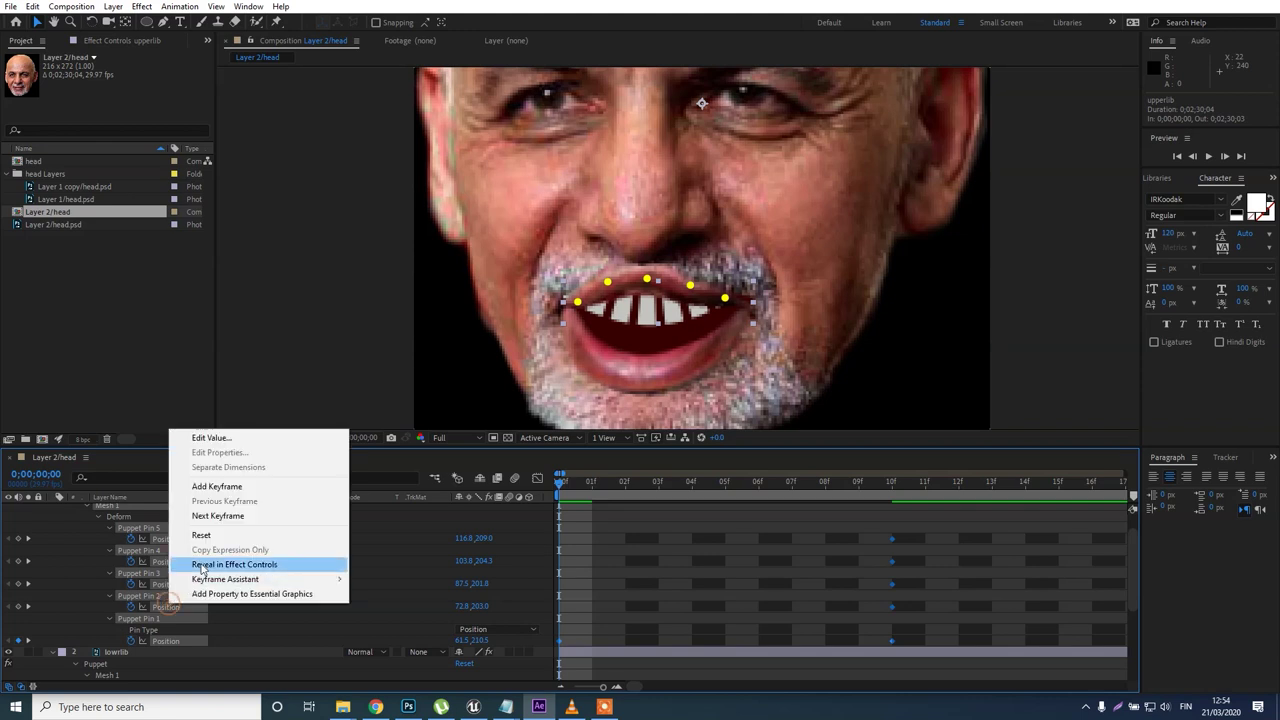
{"action": "left_click", "coordinate": [201, 536]}
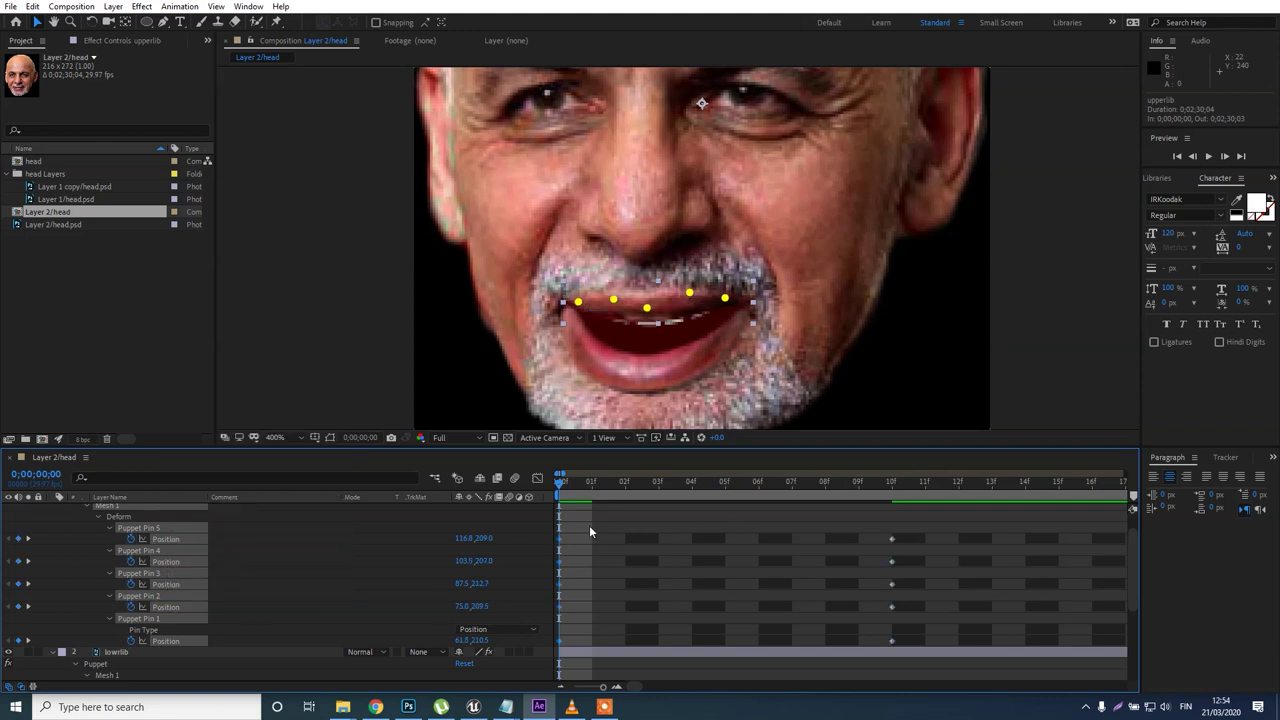
Select the Position properties of all five lowrlib Puppet Pins and reset them at frame 0.
{"action": "scroll", "coordinate": [575, 545], "scroll_direction": "down", "scroll_amount": 2}
{"action": "scroll", "coordinate": [572, 588], "scroll_direction": "down", "scroll_amount": 2}
{"action": "scroll", "coordinate": [464, 627], "scroll_direction": "down", "scroll_amount": 2}
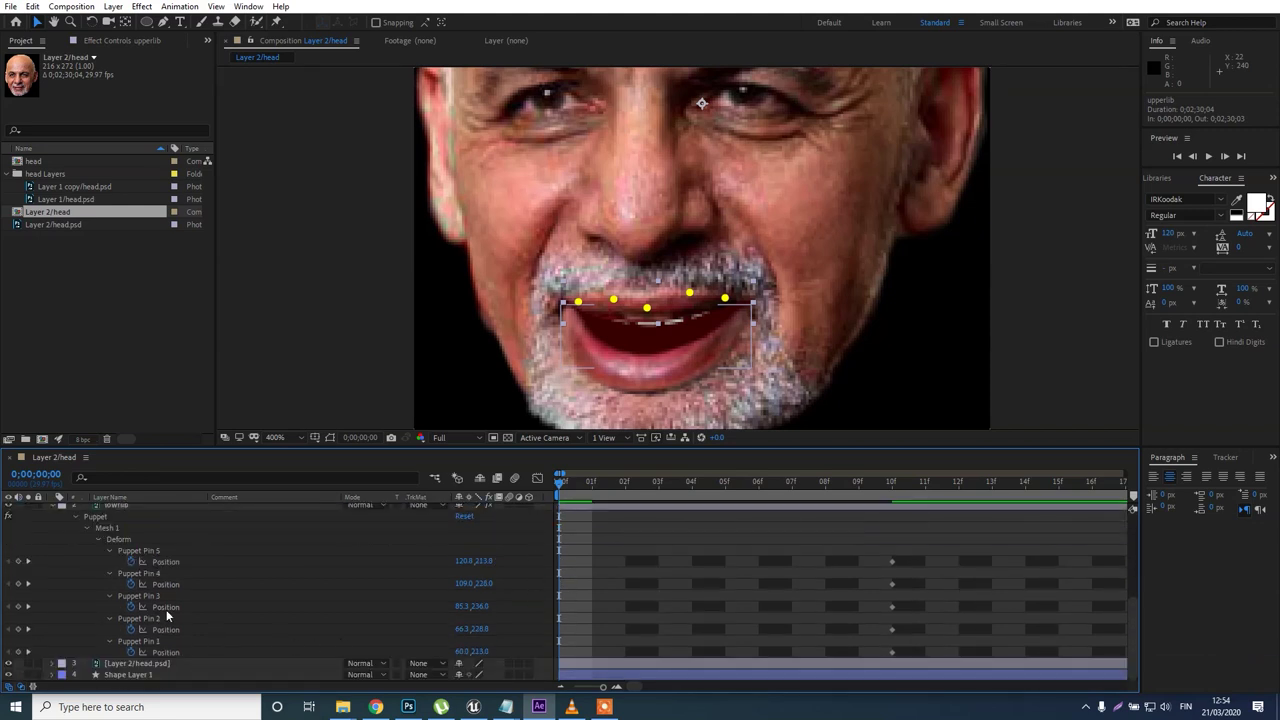
{"action": "left_click", "coordinate": [166, 561]}
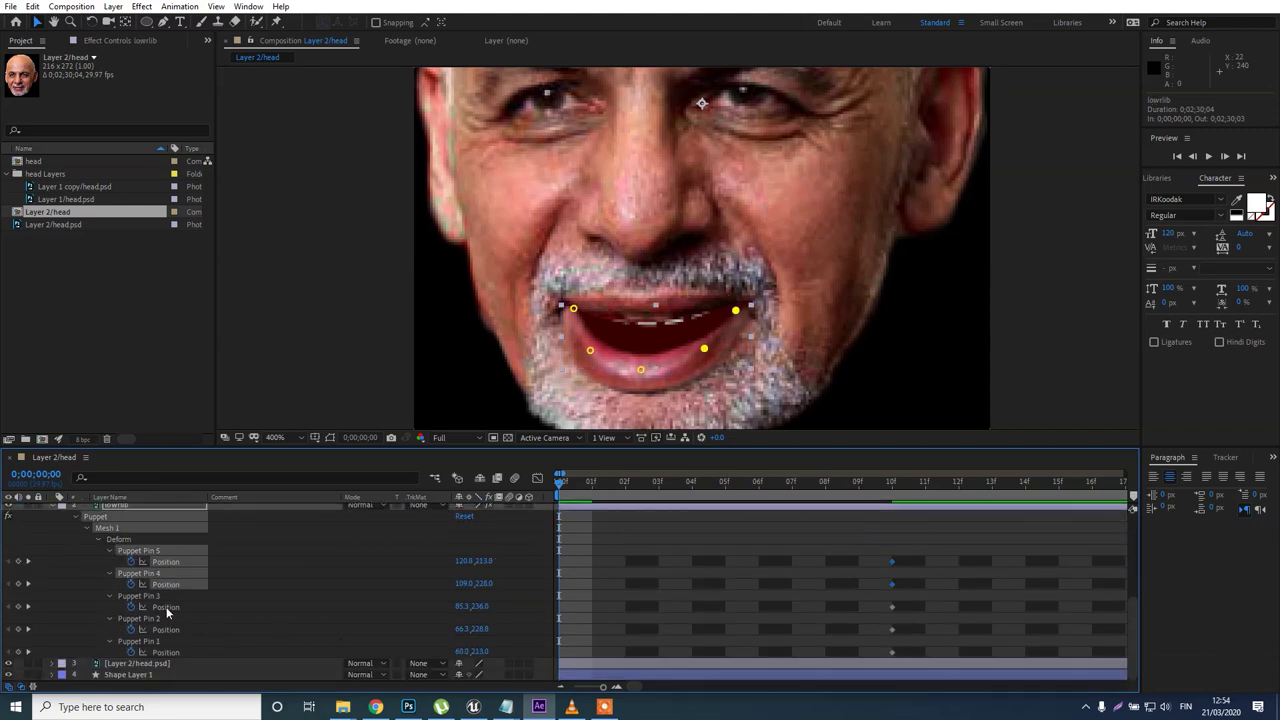
{"action": "left_click", "coordinate": [167, 628], "text": "shift"}
{"action": "left_click", "coordinate": [172, 653], "text": "shift"}
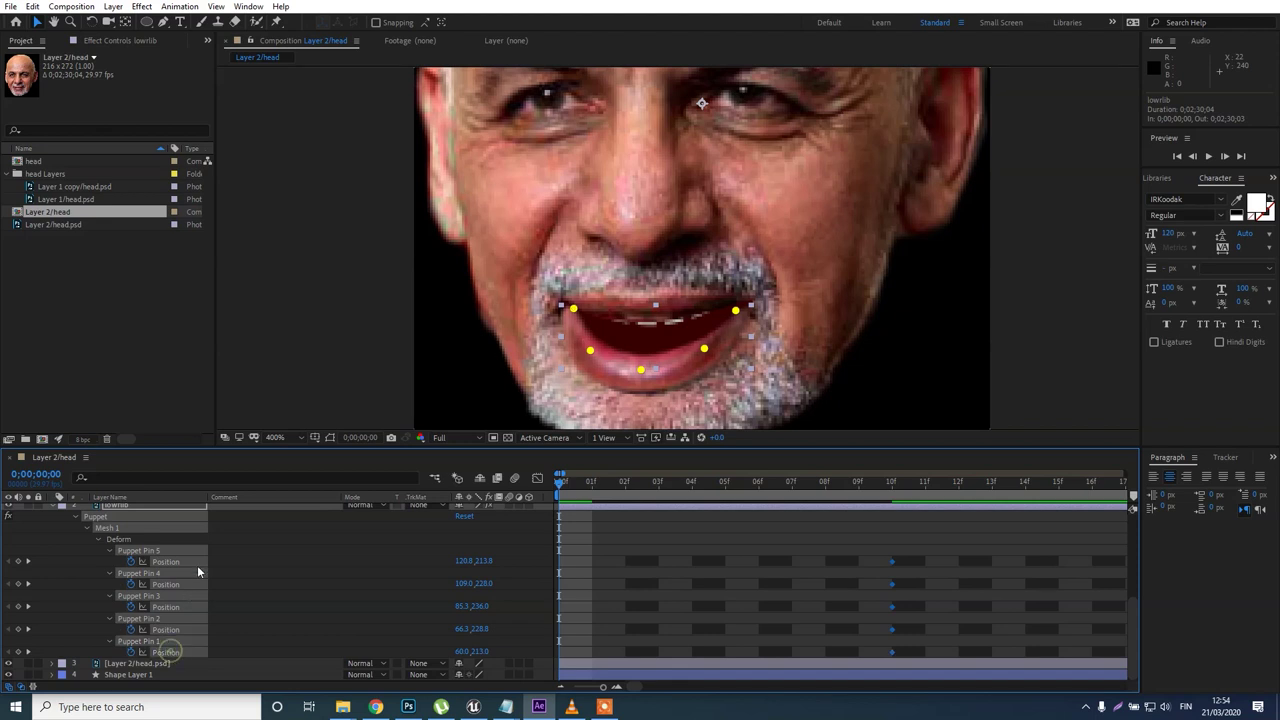
{"action": "right_click", "coordinate": [166, 565]}
{"action": "left_click", "coordinate": [215, 491]}
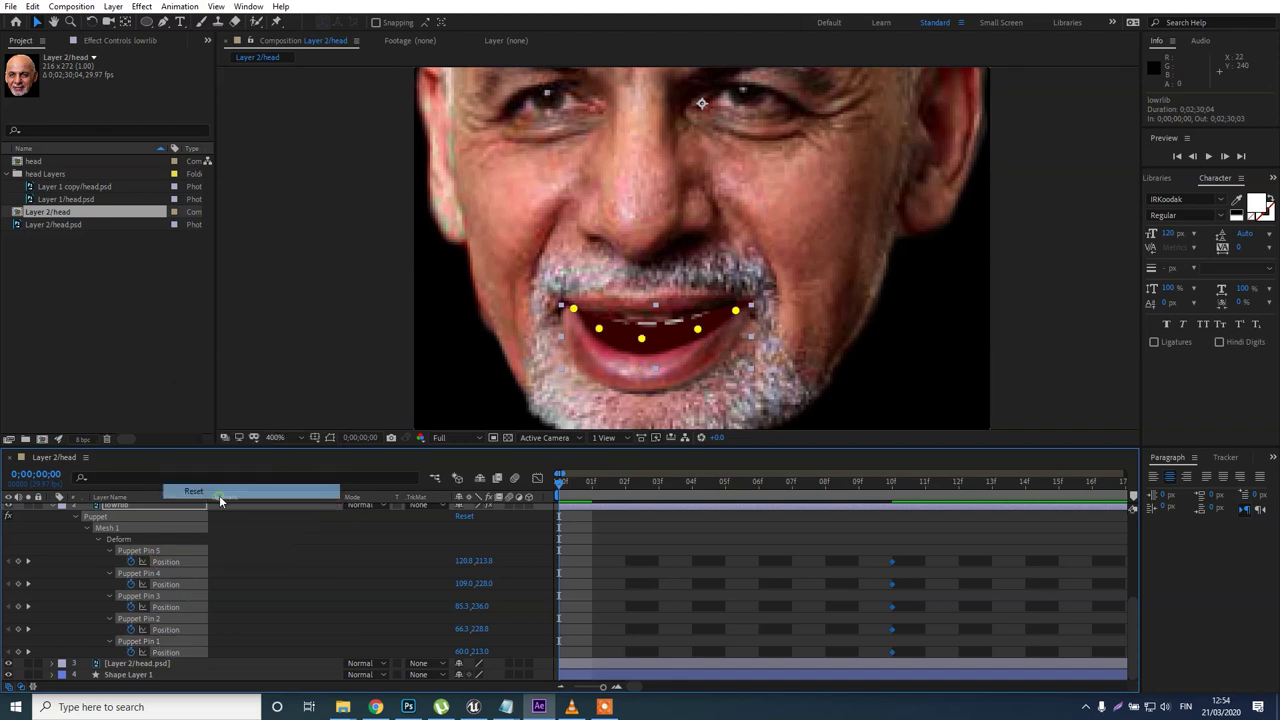
Copy lowrlib's five Puppet Pin Position keyframes from frame 0 and paste them at frame 20.
{"action": "left_click_drag", "start_coordinate": [590, 488], "coordinate": [1038, 543]}
{"action": "scroll", "coordinate": [818, 663], "scroll_direction": "down", "scroll_amount": 3}
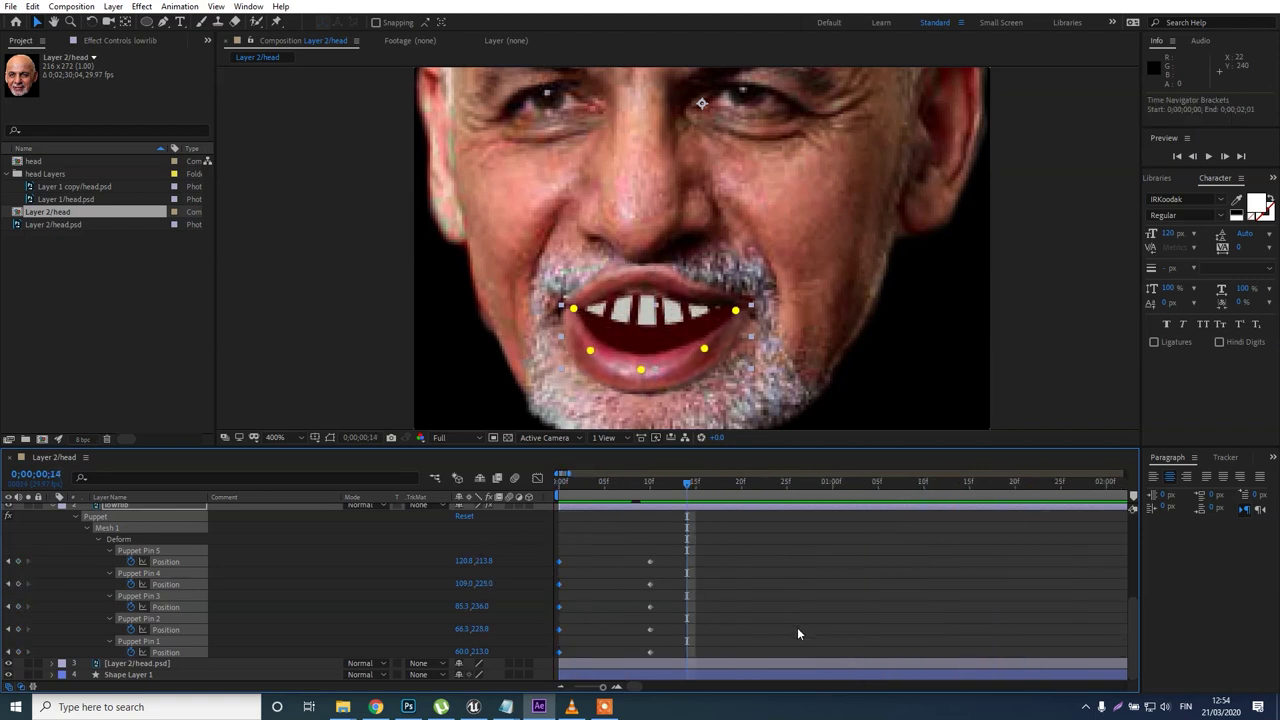
{"action": "key", "text": "minus"}
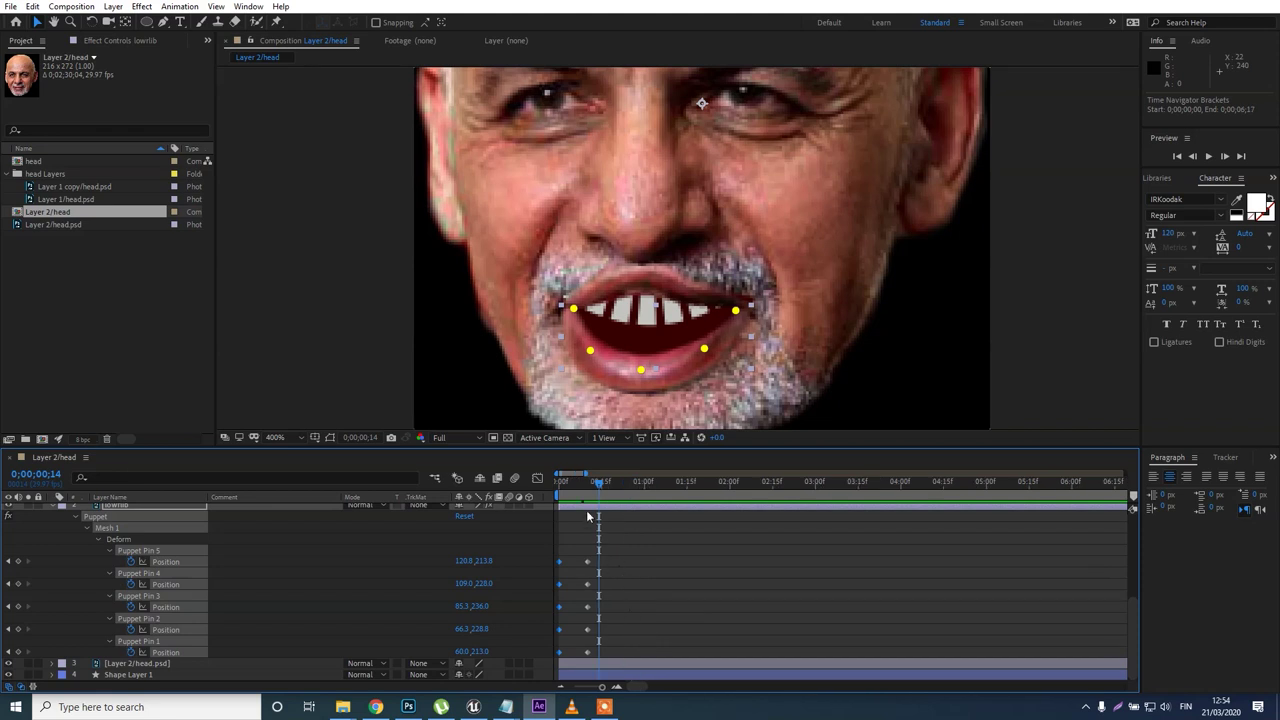
{"action": "mouse_move", "coordinate": [599, 485]}
{"action": "left_mouse_down"}
{"action": "mouse_move", "coordinate": [573, 485]}
{"action": "mouse_move", "coordinate": [598, 485]}
{"action": "mouse_move", "coordinate": [587, 485]}
{"action": "left_mouse_up"}
{"action": "left_click", "coordinate": [557, 648]}
{"action": "left_click_drag", "start_coordinate": [584, 530], "coordinate": [549, 658]}
{"action": "key", "text": "ctrl+c"}
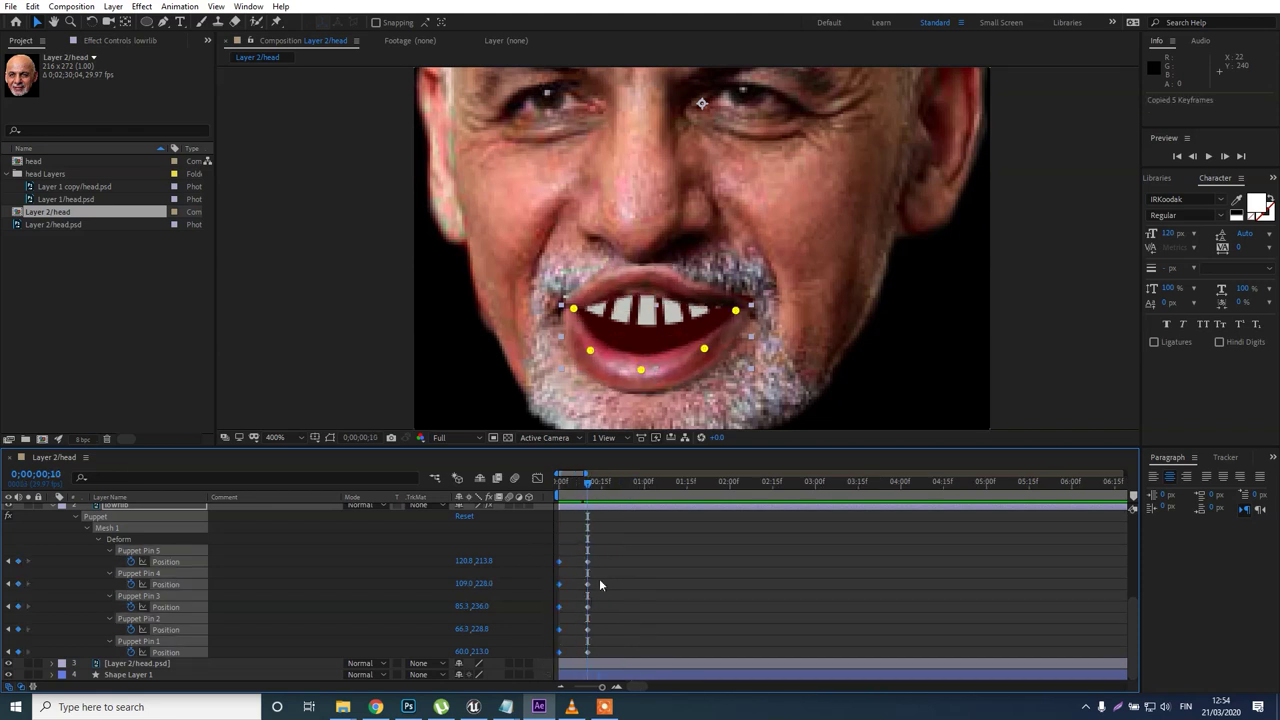
{"action": "left_click_drag", "start_coordinate": [596, 487], "coordinate": [616, 490]}
{"action": "key", "text": "shift+Page_Down"}
{"action": "key", "text": "ctrl+v"}
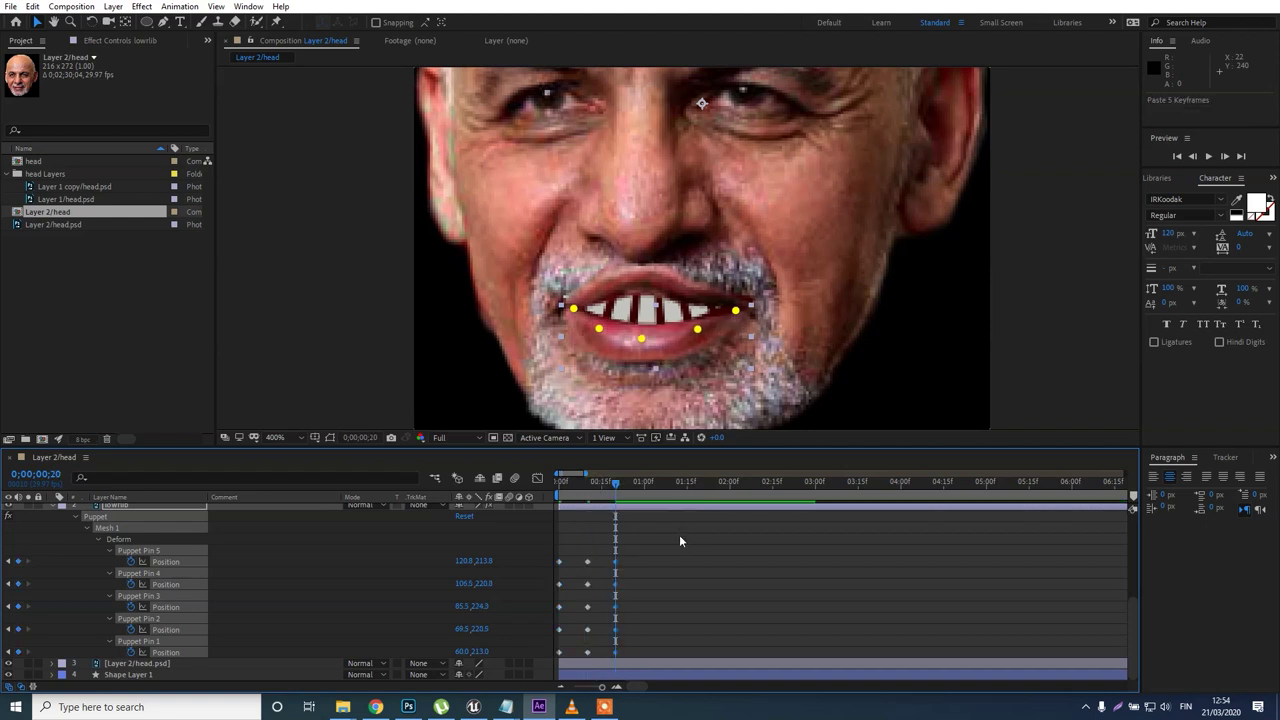
Copy upperlib's five Puppet Pin Position keyframes from frame 0 and paste them at frame 20.
{"action": "scroll", "coordinate": [658, 572], "scroll_direction": "up", "scroll_amount": 5}
{"action": "left_click_drag", "start_coordinate": [581, 552], "coordinate": [548, 671]}
{"action": "key", "text": "ctrl+c"}
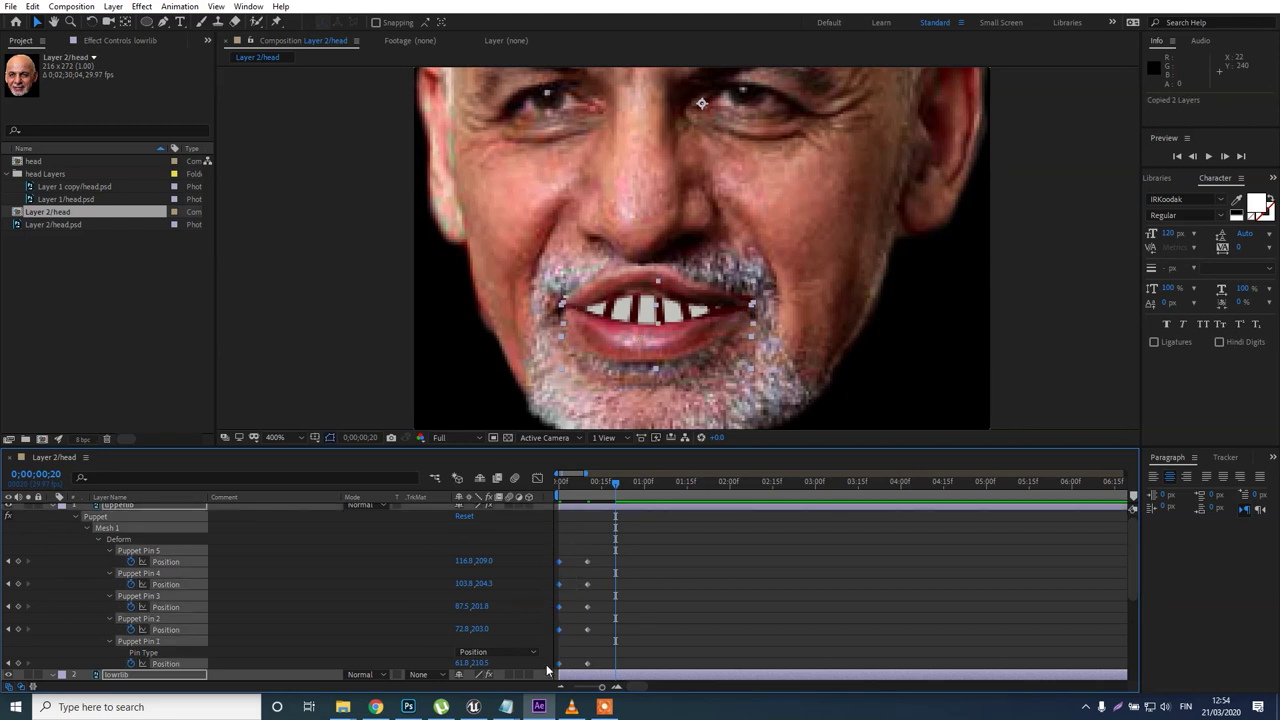
{"action": "key", "text": "ctrl+v"}
{"action": "key", "text": "ctrl+z"}
{"action": "left_click_drag", "start_coordinate": [578, 554], "coordinate": [557, 670]}
{"action": "key", "text": "ctrl+c"}
{"action": "key", "text": "ctrl+v"}
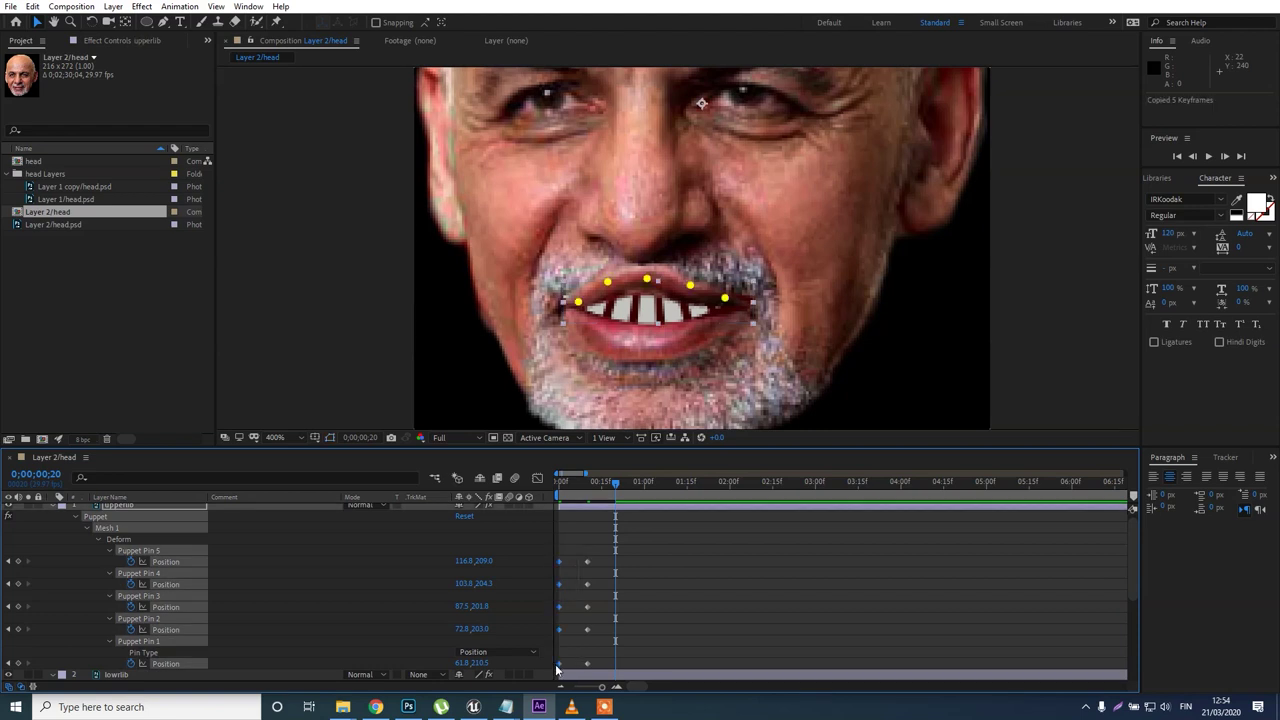
Preview the mouth animation, collapse the properties of both lip layers and clear the layer selection.
{"action": "key", "text": "space"}
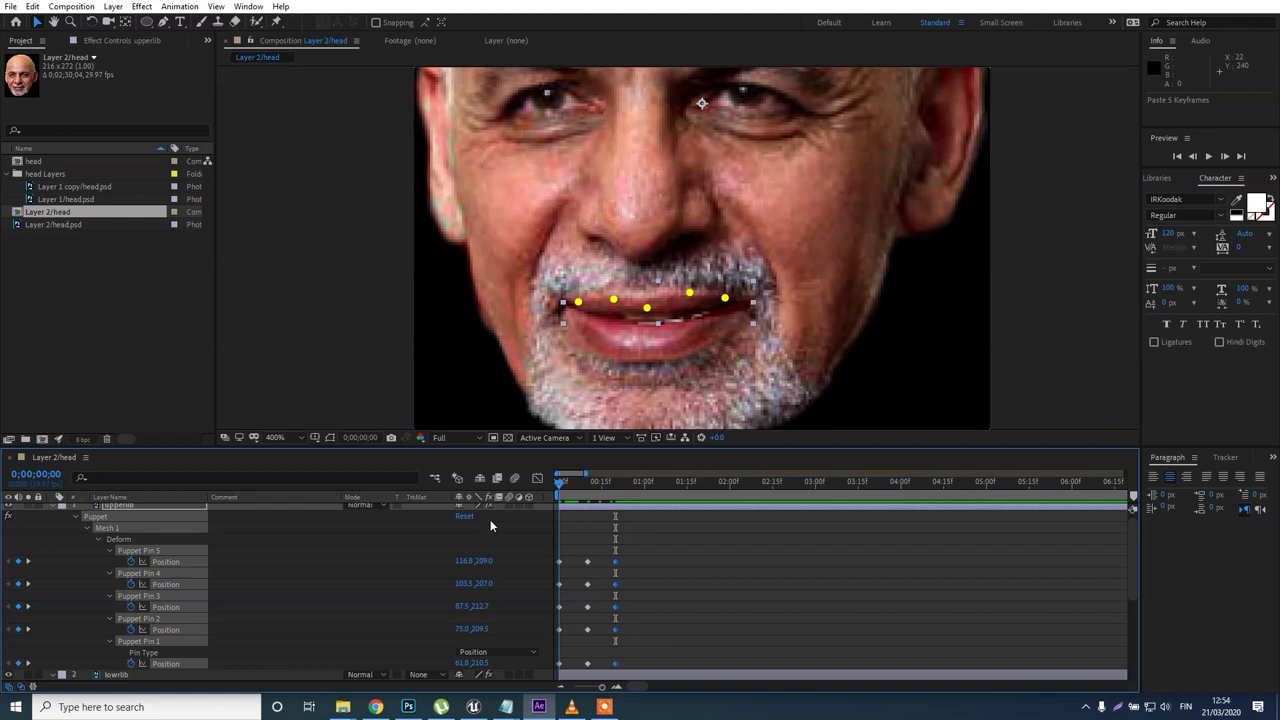
{"action": "left_click", "coordinate": [505, 561]}
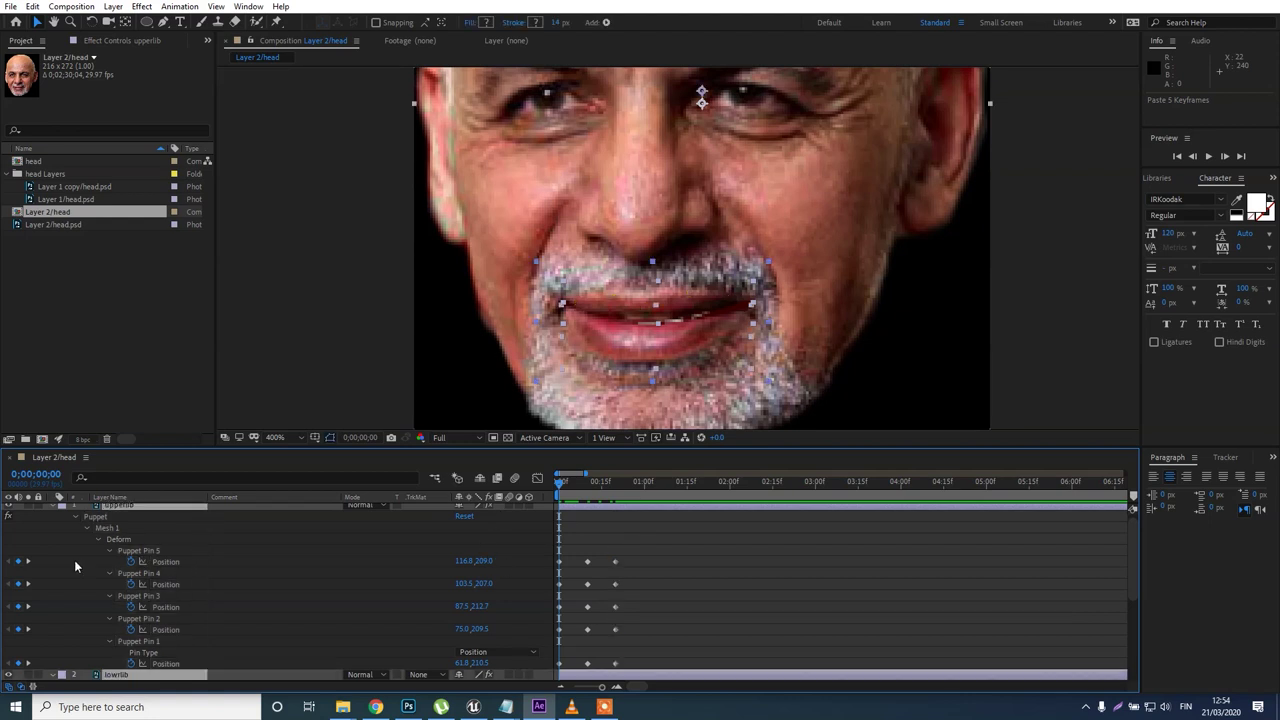
{"action": "scroll", "coordinate": [74, 560], "scroll_direction": "up", "scroll_amount": 1}
{"action": "left_click", "coordinate": [53, 508]}
{"action": "left_click", "coordinate": [208, 620]}
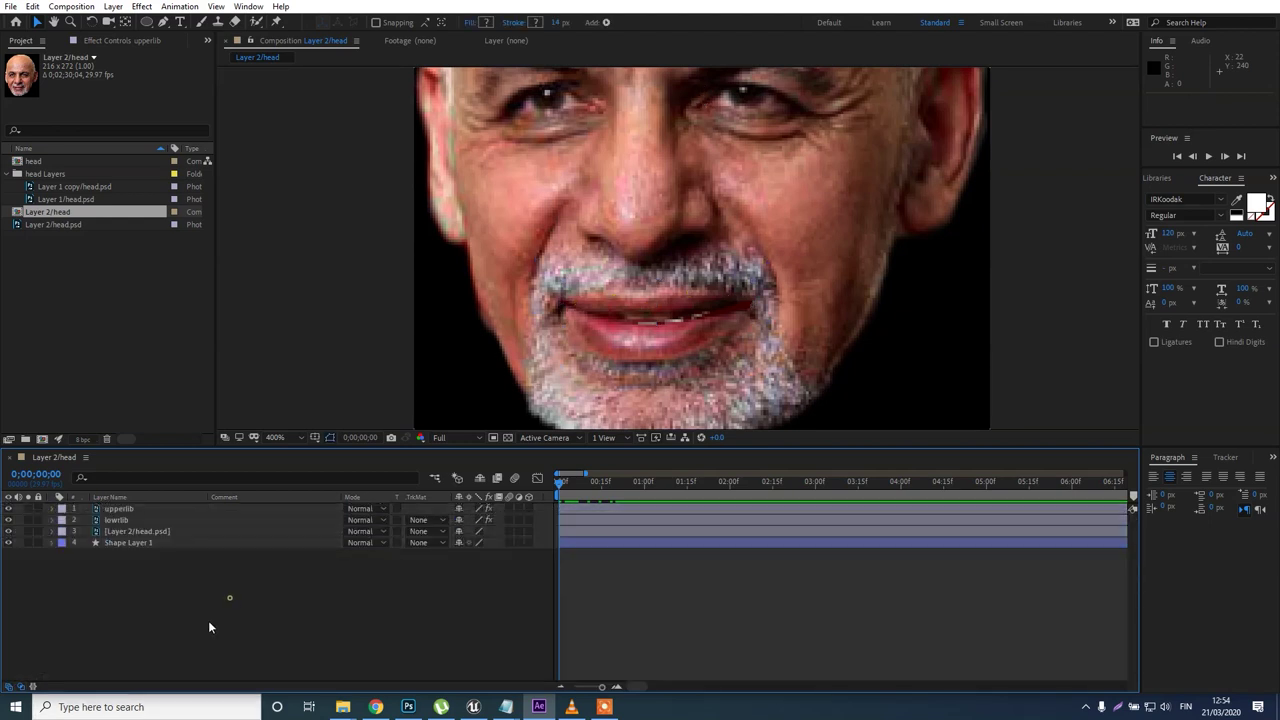
Pre-compose all four layers of the Layer 2/head composition into a new composition named head.
{"action": "left_click_drag", "start_coordinate": [590, 611], "coordinate": [525, 484]}
{"action": "key", "text": "ctrl+a"}
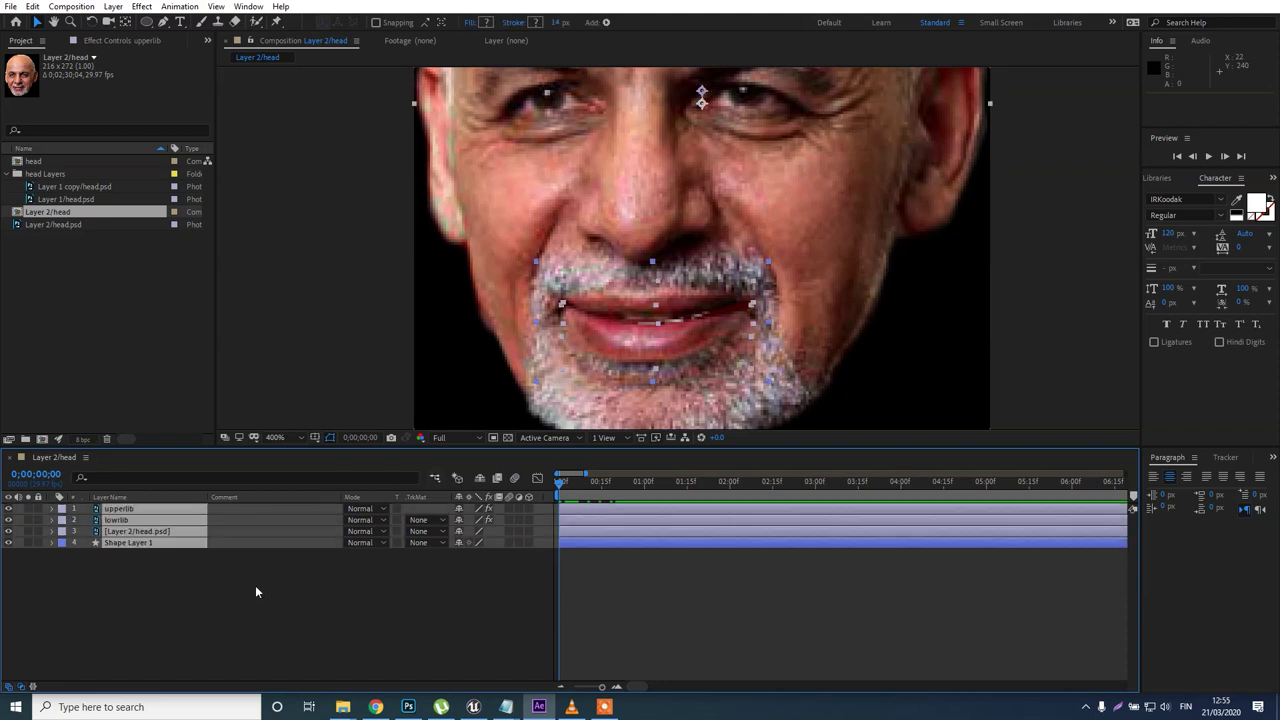
{"action": "key", "text": "ctrl+shift+c"}
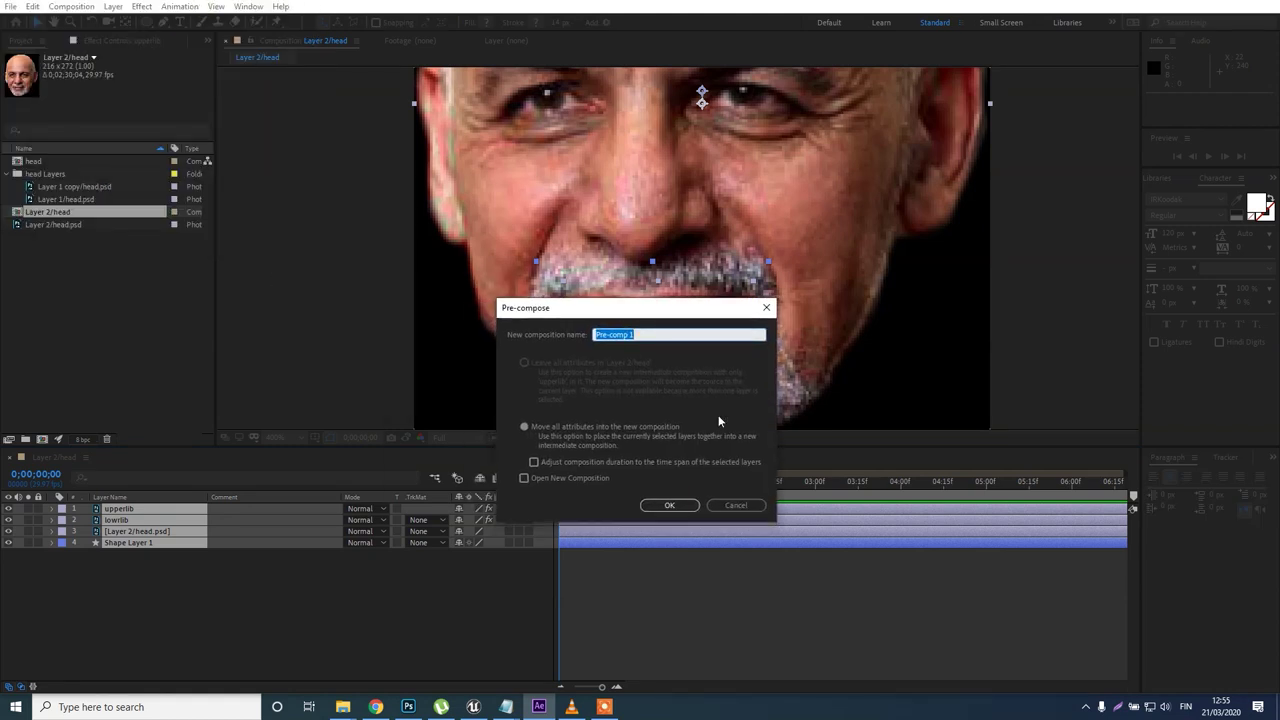
{"action": "type", "text": "head"}
{"action": "key", "text": "Return"}
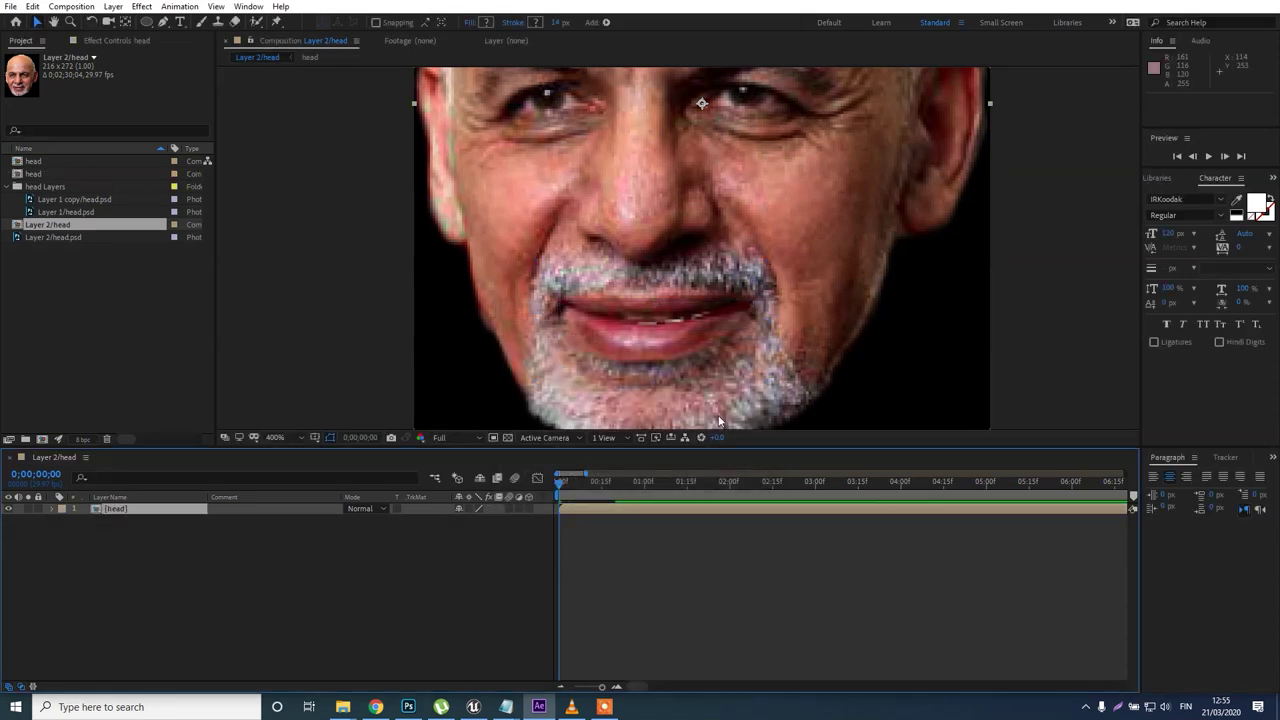
Play back the pre-composed head animation from the start and stop the preview.
{"action": "left_click_drag", "start_coordinate": [580, 481], "coordinate": [675, 471]}
{"action": "key", "text": "Home"}
{"action": "key", "text": "space"}
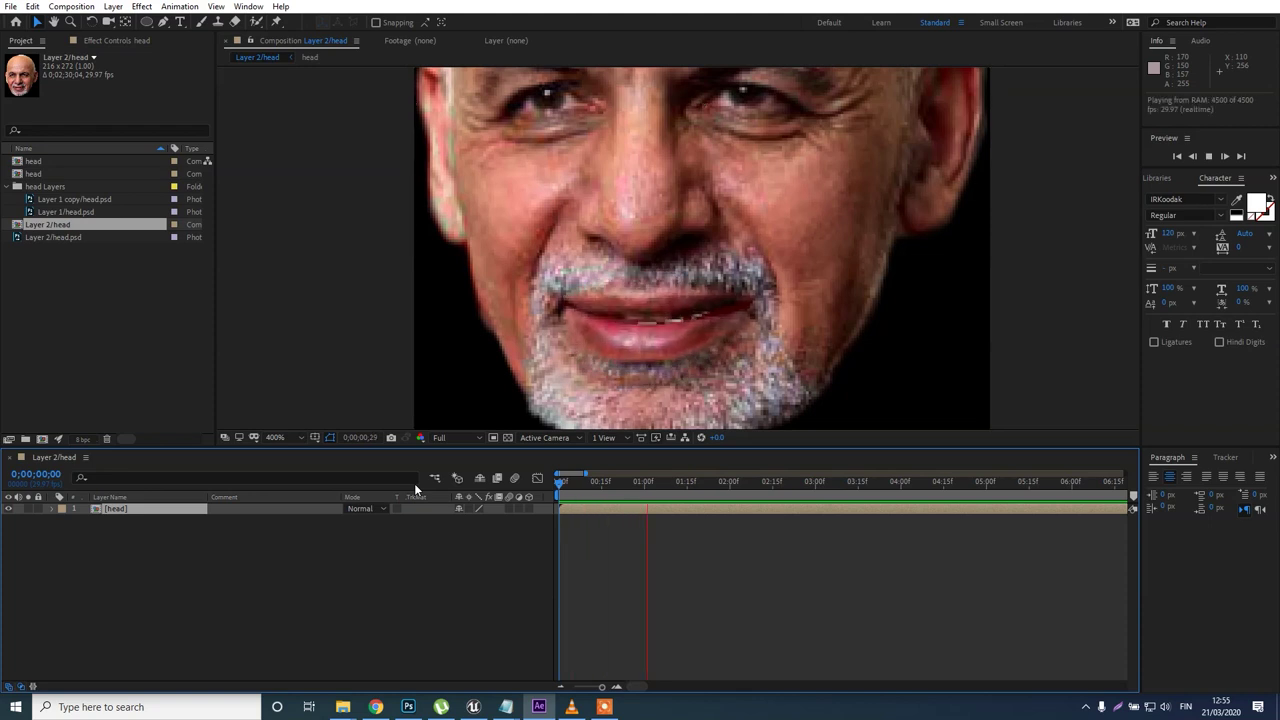
{"action": "left_click", "coordinate": [620, 487]}
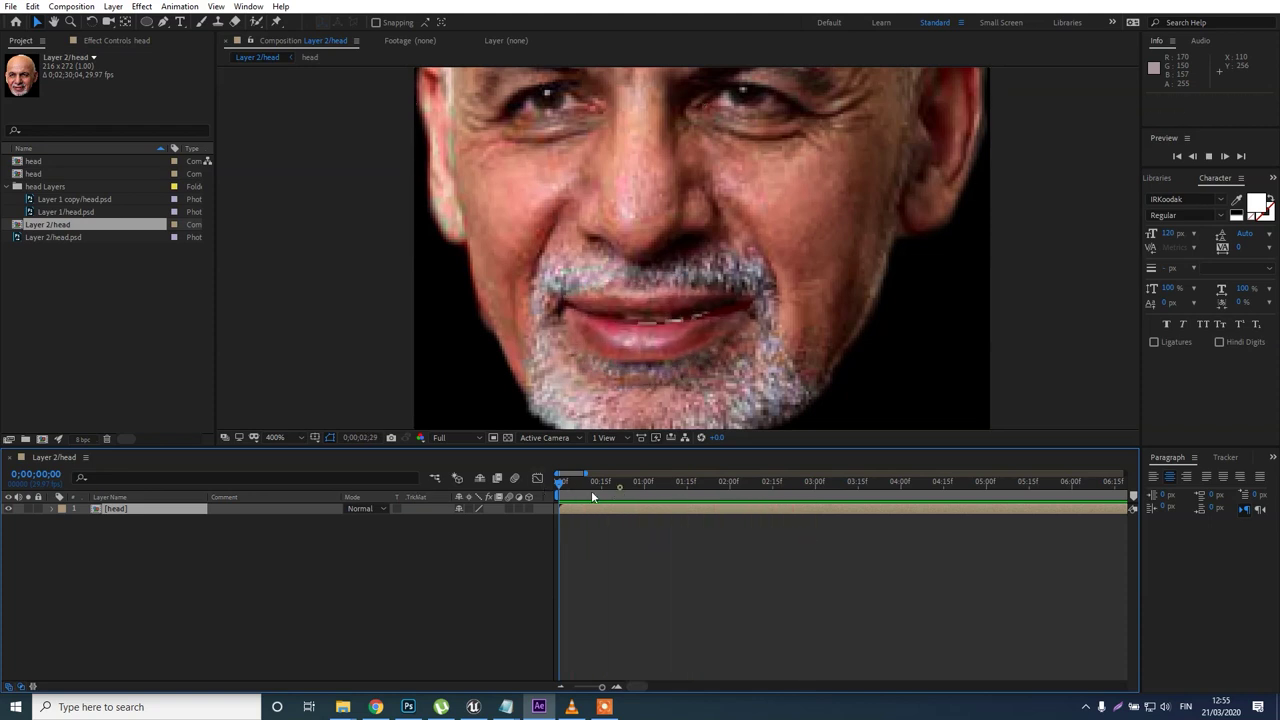
{"action": "key", "text": "space"}
Import the getfvid MP4 of the seated speaker from Downloads and add it to the composition beneath the head layer.
{"action": "double_click", "coordinate": [46, 308]}
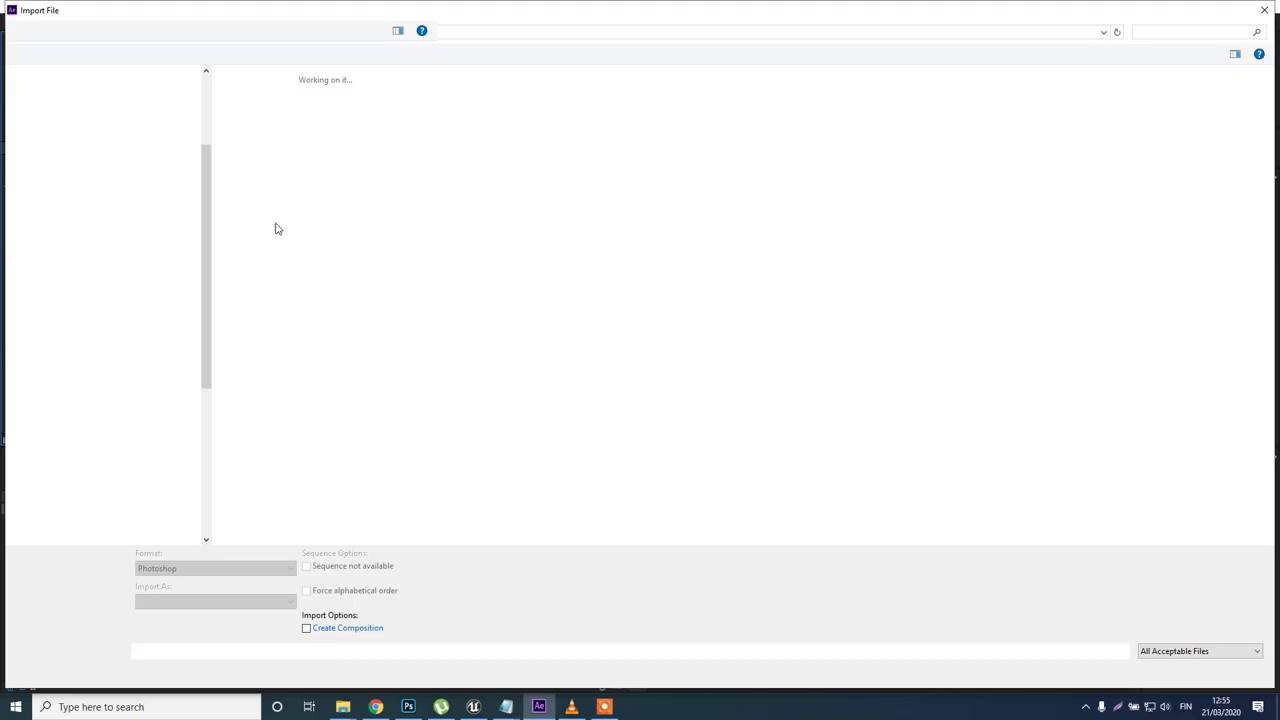
{"action": "scroll", "coordinate": [72, 330], "scroll_direction": "down", "scroll_amount": 1}
{"action": "scroll", "coordinate": [72, 330], "scroll_direction": "up", "scroll_amount": 3}
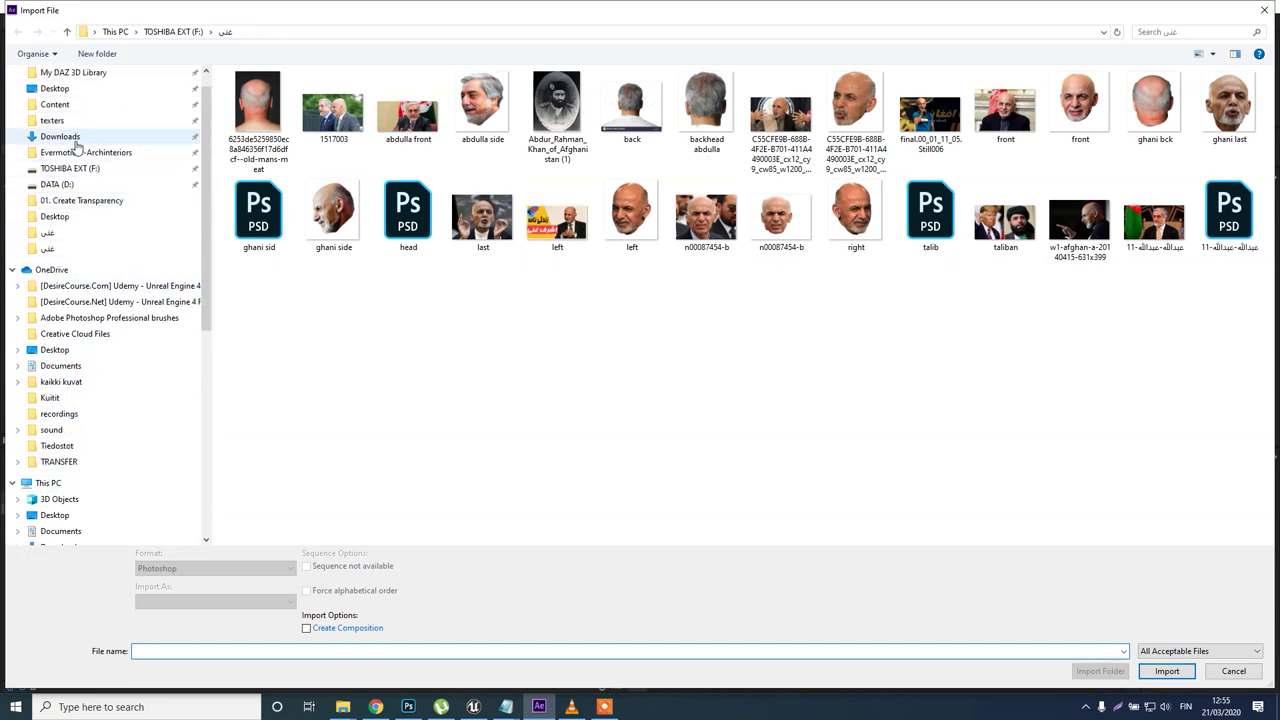
{"action": "left_click", "coordinate": [62, 136]}
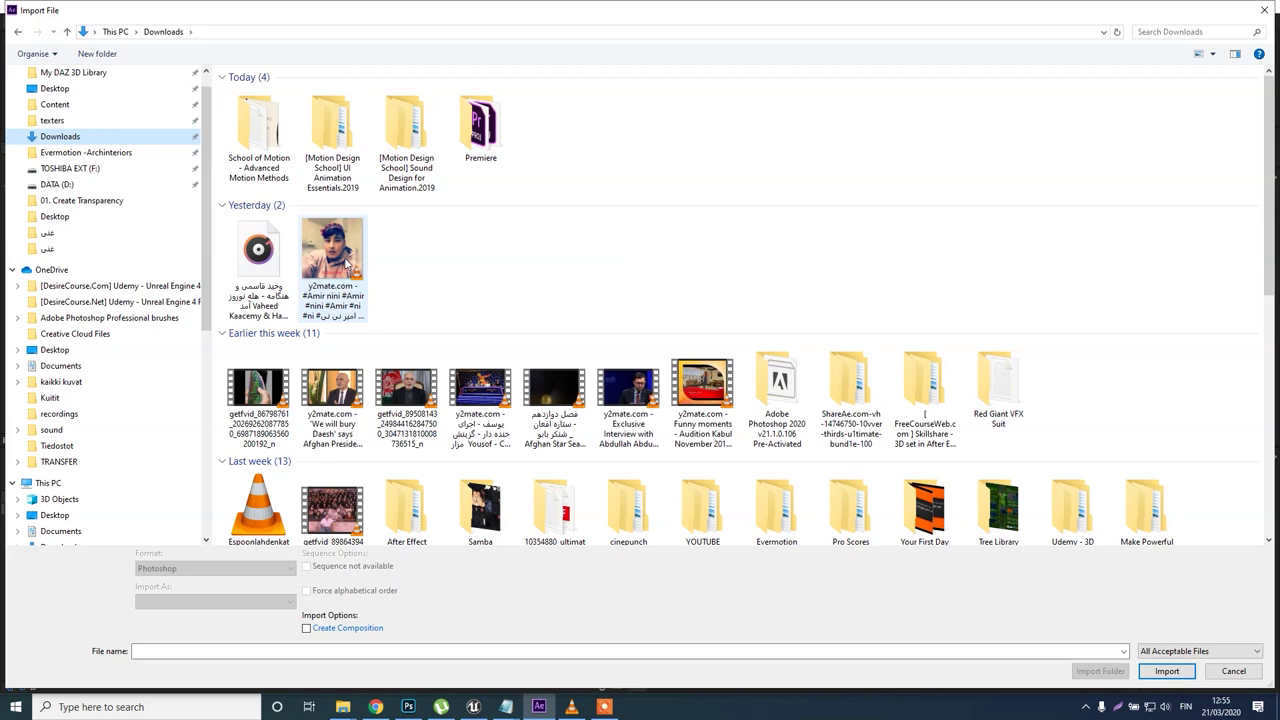
{"action": "left_click", "coordinate": [406, 392]}
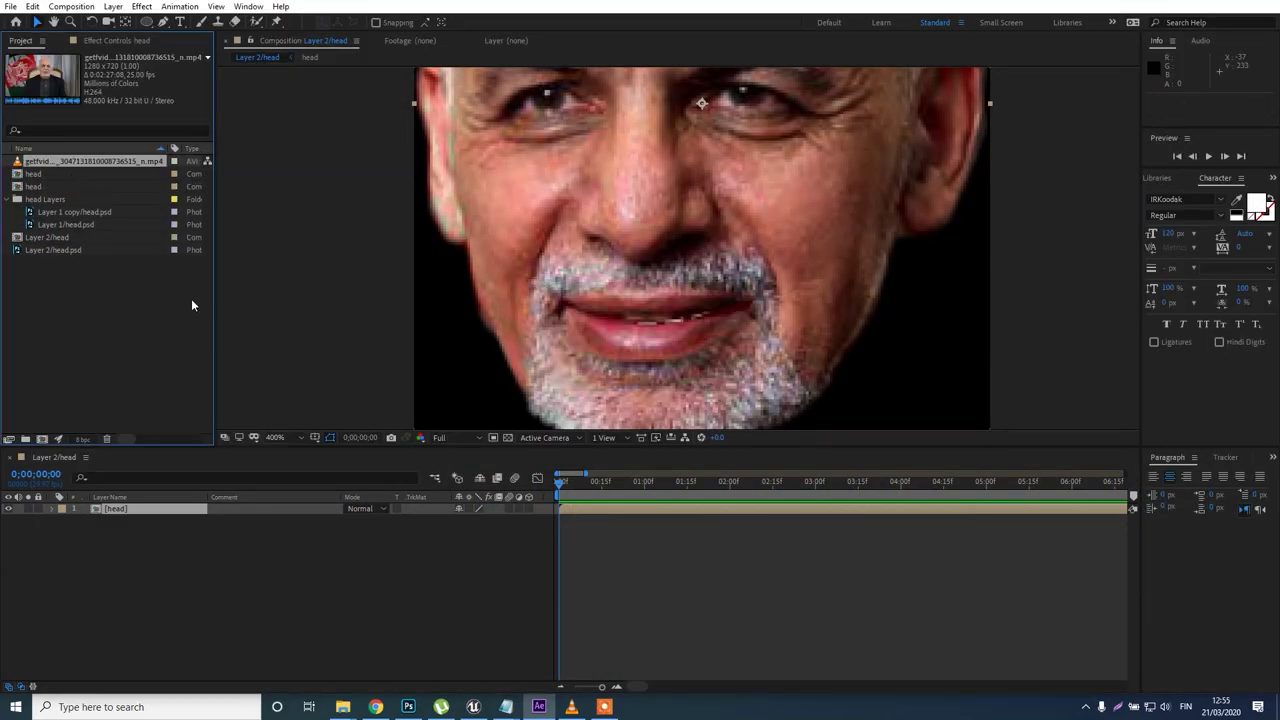
{"action": "left_click_drag", "start_coordinate": [123, 162], "coordinate": [102, 578]}
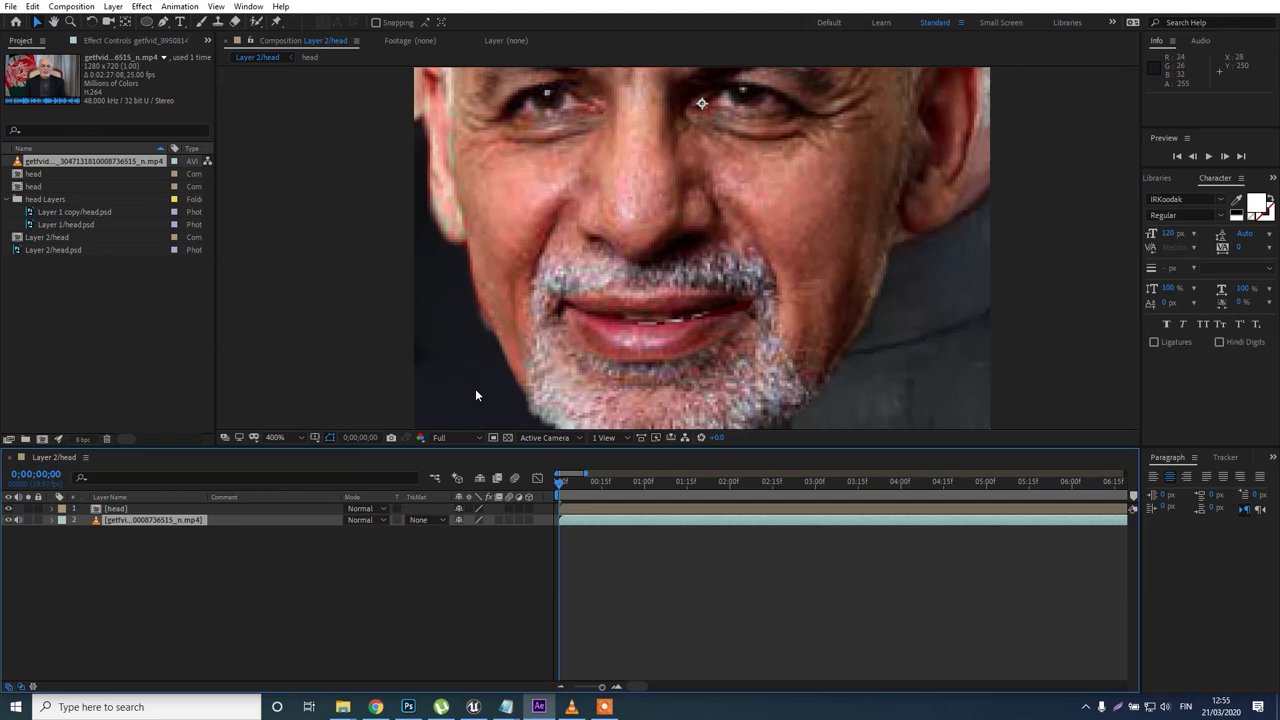
Scale the speaker video layer down to 43%.
{"action": "key", "text": "s"}
{"action": "mouse_move", "coordinate": [476, 531]}
{"action": "left_mouse_down"}
{"action": "mouse_move", "coordinate": [446, 531]}
{"action": "mouse_move", "coordinate": [466, 540]}
{"action": "left_mouse_up"}
{"action": "scroll", "coordinate": [673, 298], "scroll_direction": "down", "scroll_amount": 2}
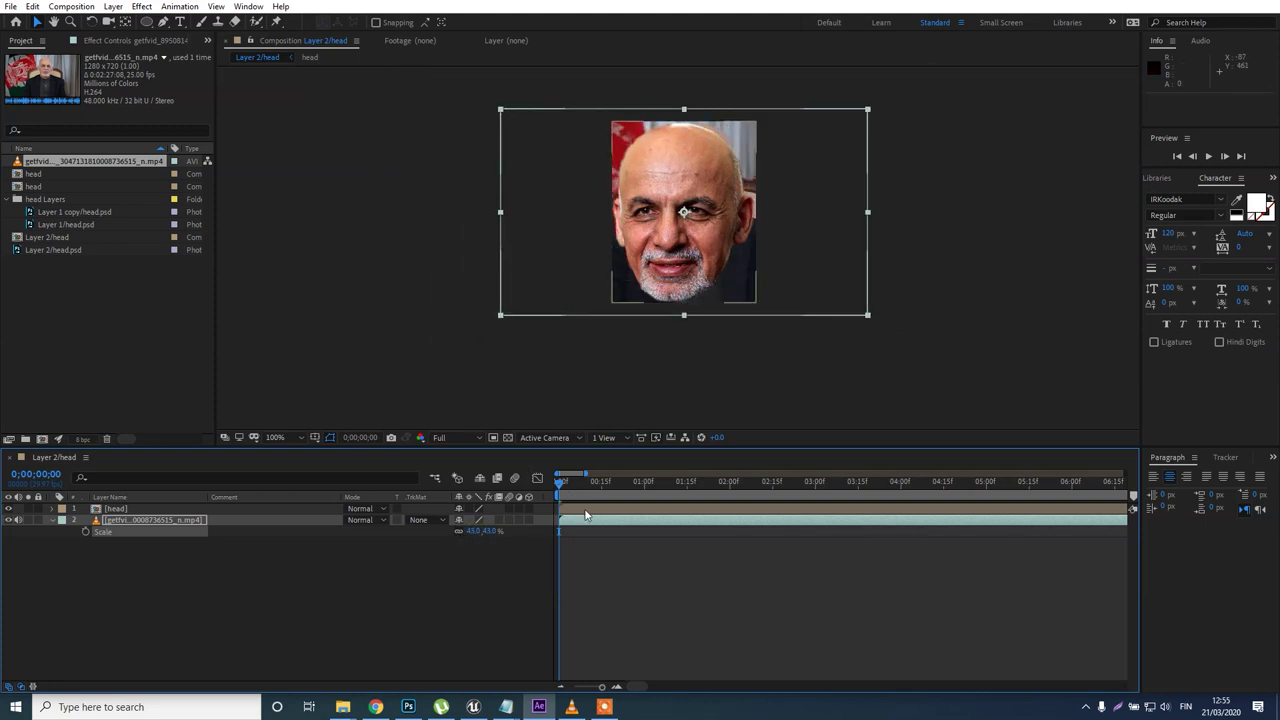
Scale the head layer to 60% and position it over the speaker's head in the video.
{"action": "left_click", "coordinate": [587, 509]}
{"action": "key", "text": "s"}
{"action": "left_click_drag", "start_coordinate": [482, 520], "coordinate": [444, 520]}
{"action": "left_click_drag", "start_coordinate": [700, 231], "coordinate": [709, 197]}
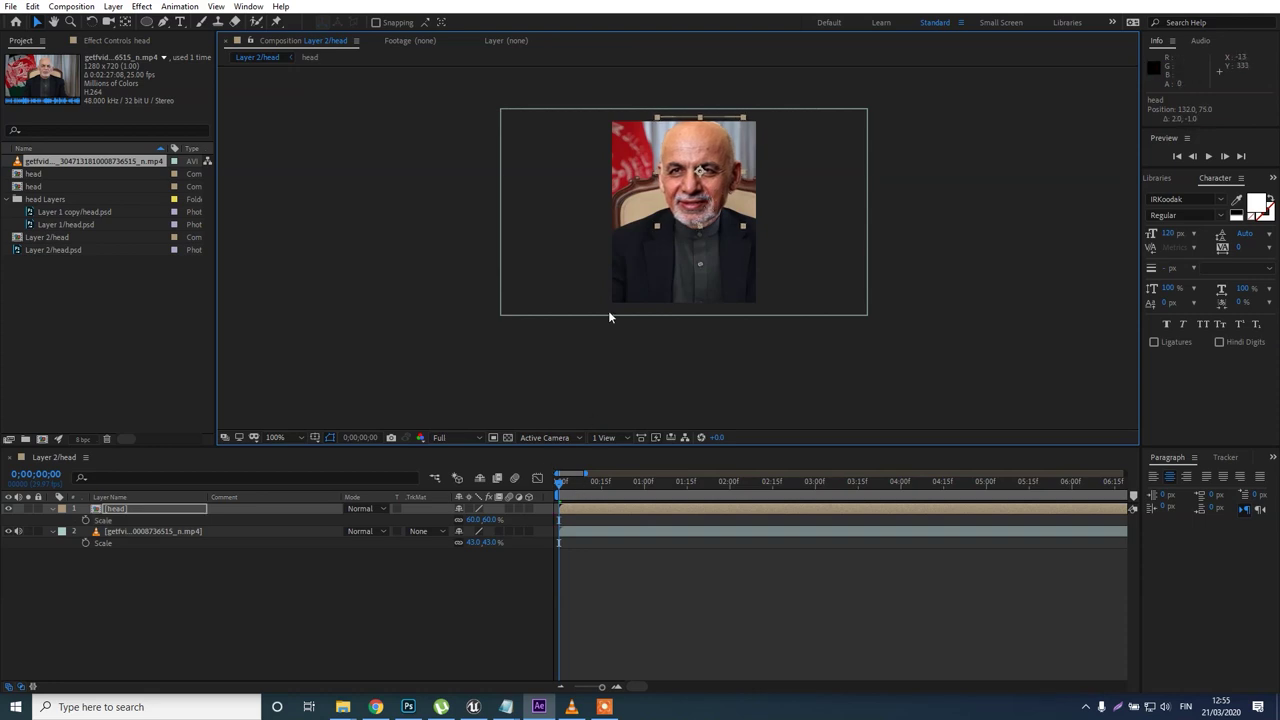
Select the head and video layers together and nudge them left and down to frame the speaker in the composition.
{"action": "key", "text": "period"}
{"action": "left_click", "coordinate": [646, 534]}
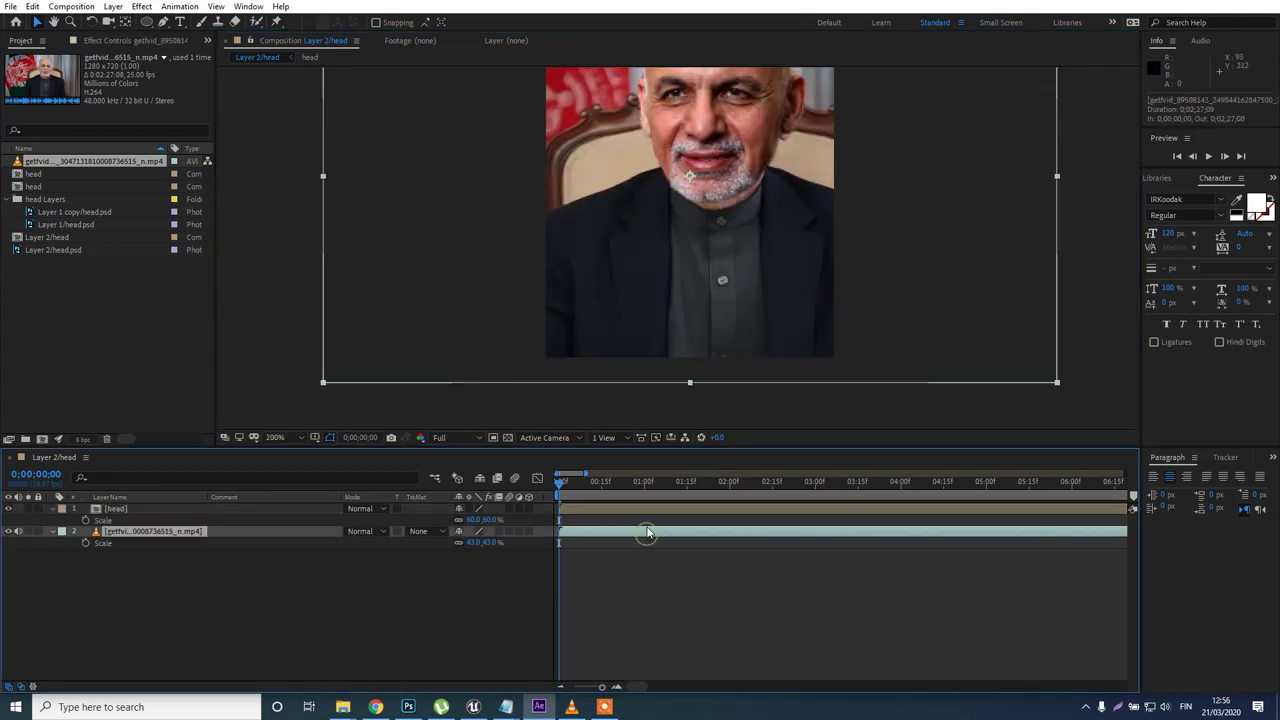
{"action": "left_click", "coordinate": [649, 510], "text": "ctrl"}
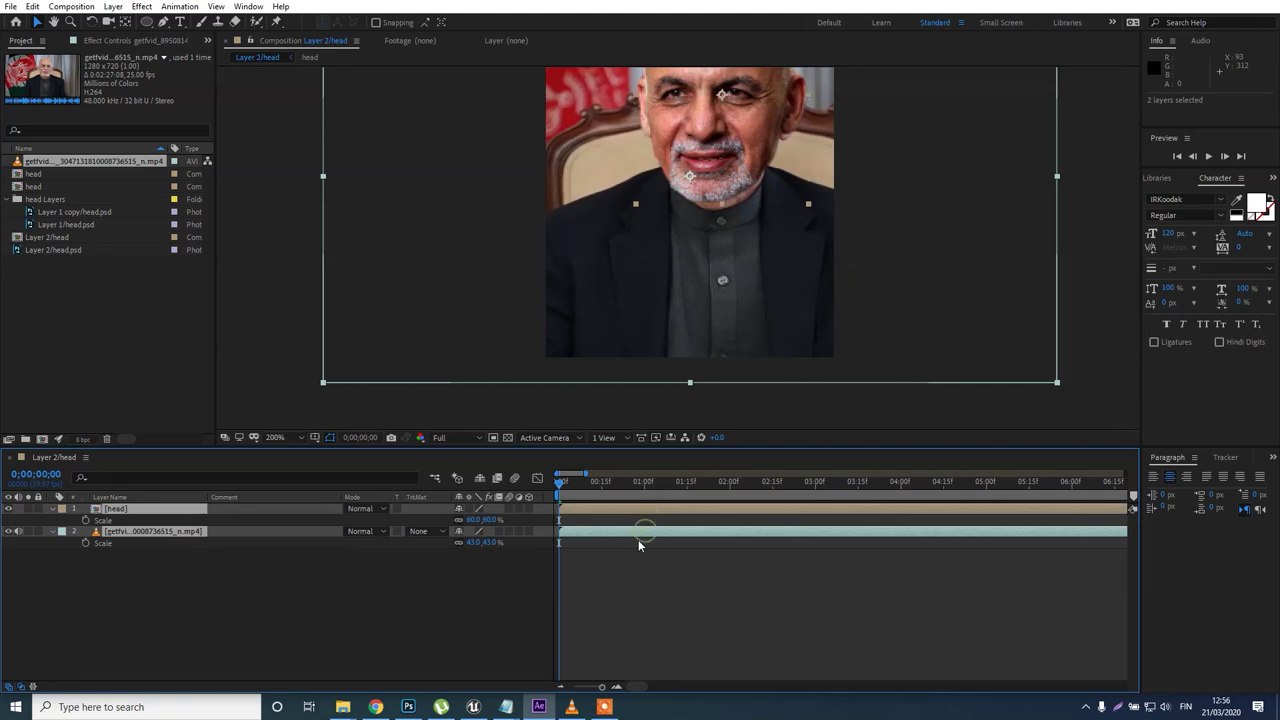
{"action": "key", "text": "Left"}
{"action": "key", "text": "Left"}
{"action": "key", "text": "Left"}
{"action": "key", "text": "Left"}
{"action": "key", "text": "Left"}
{"action": "key", "text": "Left"}
{"action": "key", "text": "Left"}
{"action": "key", "text": "Left"}
{"action": "key", "text": "Left"}
{"action": "key", "text": "Left"}
{"action": "key", "text": "Left"}
{"action": "key", "text": "Left"}
{"action": "key", "text": "Left"}
{"action": "key", "text": "Down"}
{"action": "key", "text": "Down"}
{"action": "key", "text": "Down"}
{"action": "key", "text": "Down"}
{"action": "key", "text": "Down"}
{"action": "key", "text": "Down"}
{"action": "key", "text": "Down"}
{"action": "key", "text": "Down"}
{"action": "key", "text": "Down"}
{"action": "key", "text": "Down"}
{"action": "key", "text": "Down"}
{"action": "key", "text": "Down"}
{"action": "key", "text": "Down"}
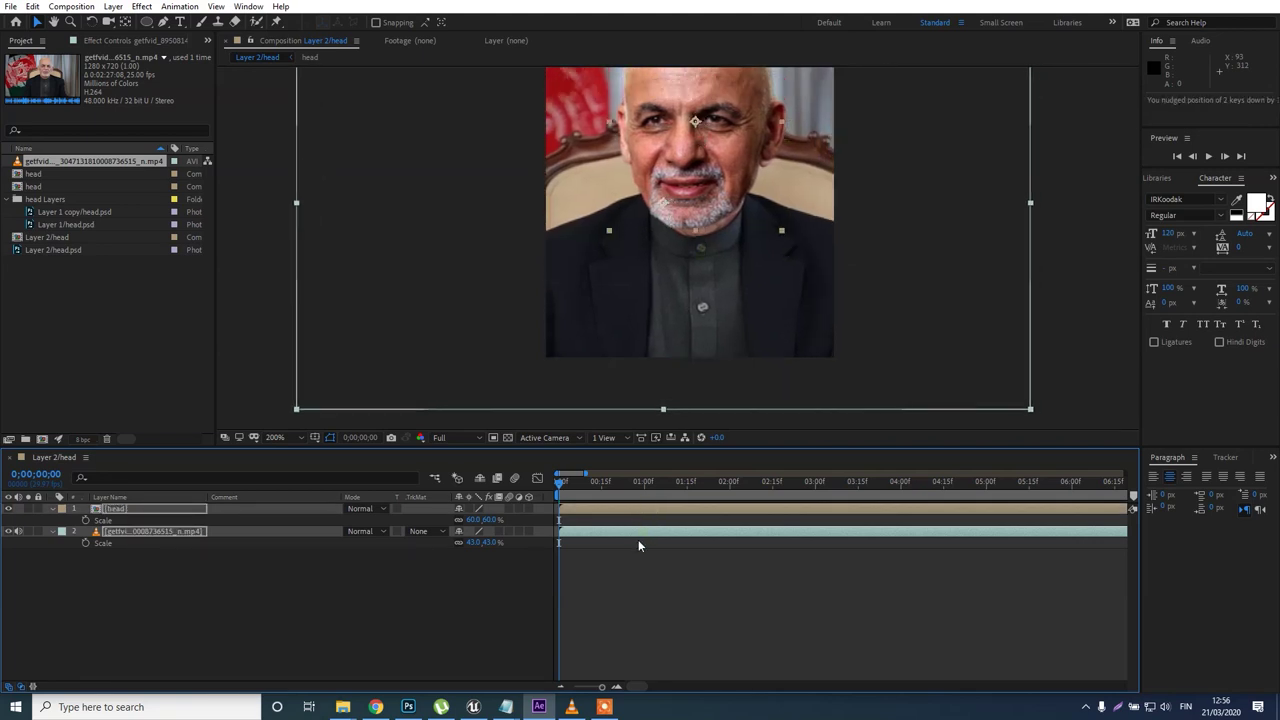
{"action": "key", "text": "Left"}
{"action": "key", "text": "Left"}
{"action": "key", "text": "Left"}
{"action": "key", "text": "Left"}
{"action": "key", "text": "shift+minus"}
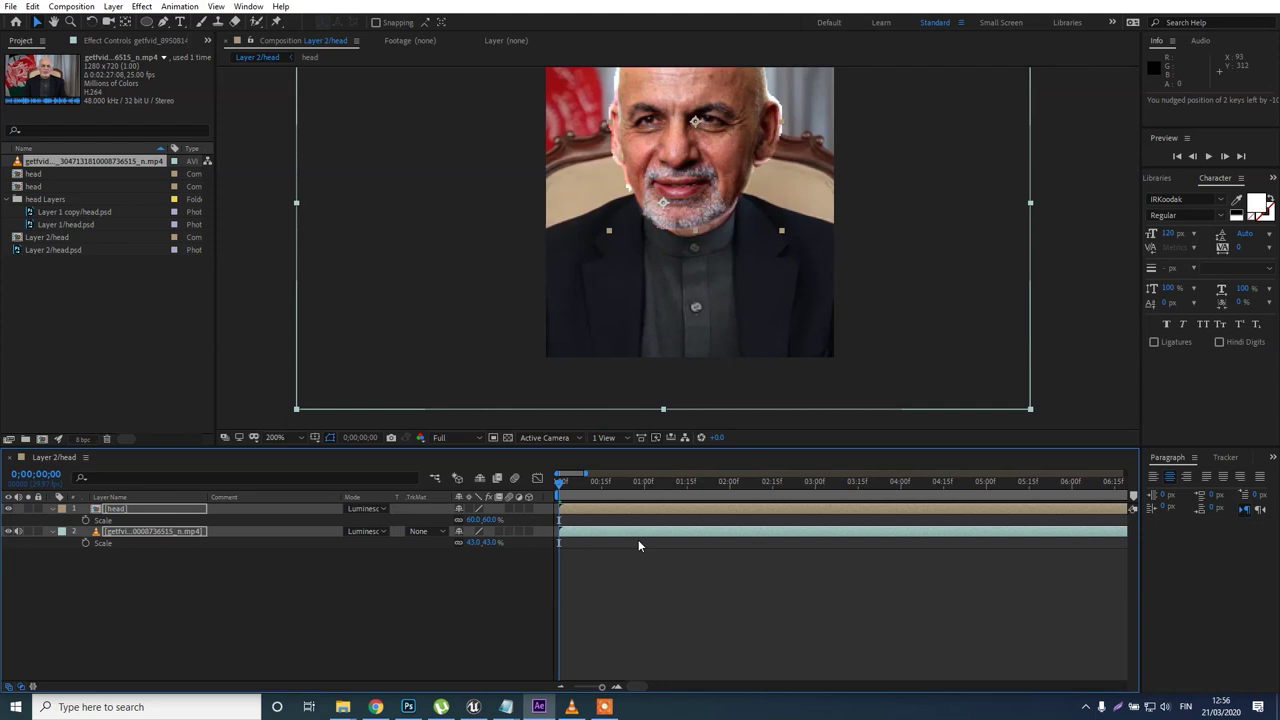
{"action": "key", "text": "ctrl+z"}
{"action": "left_click", "coordinate": [716, 616]}
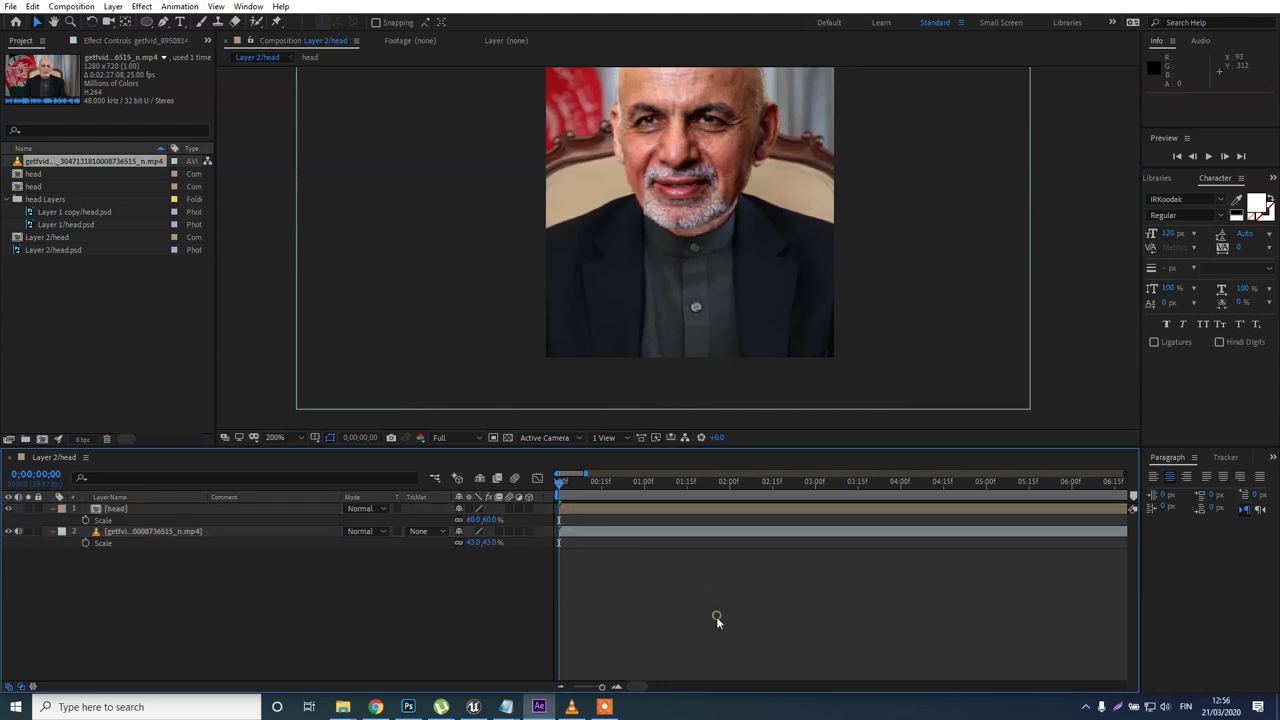
Convert the video layer's audio to keyframes with the Keyframe Assistant.
{"action": "left_click", "coordinate": [937, 318]}
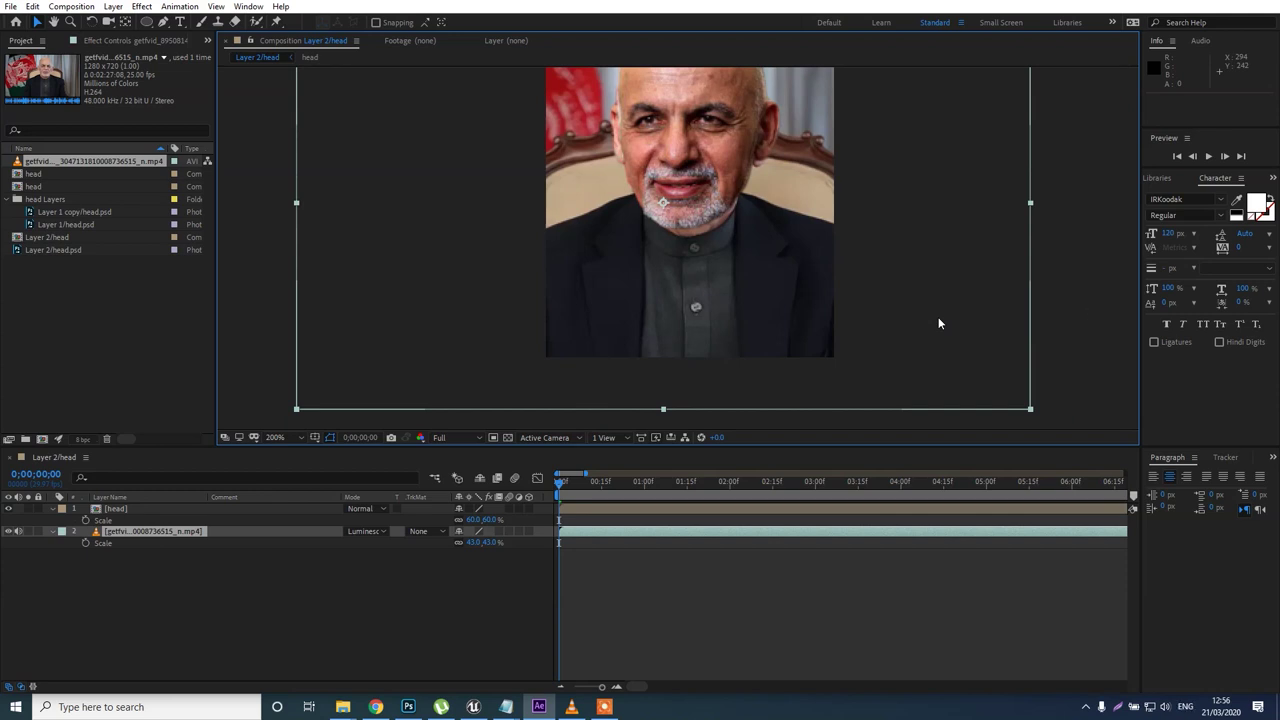
{"action": "key", "text": "shift+slash"}
{"action": "scroll", "coordinate": [938, 318], "scroll_direction": "up", "scroll_amount": 2}
{"action": "scroll", "coordinate": [938, 318], "scroll_direction": "down", "scroll_amount": 1}
{"action": "key", "text": "space"}
{"action": "left_click_drag", "start_coordinate": [910, 273], "coordinate": [910, 288]}
{"action": "left_click", "coordinate": [562, 534]}
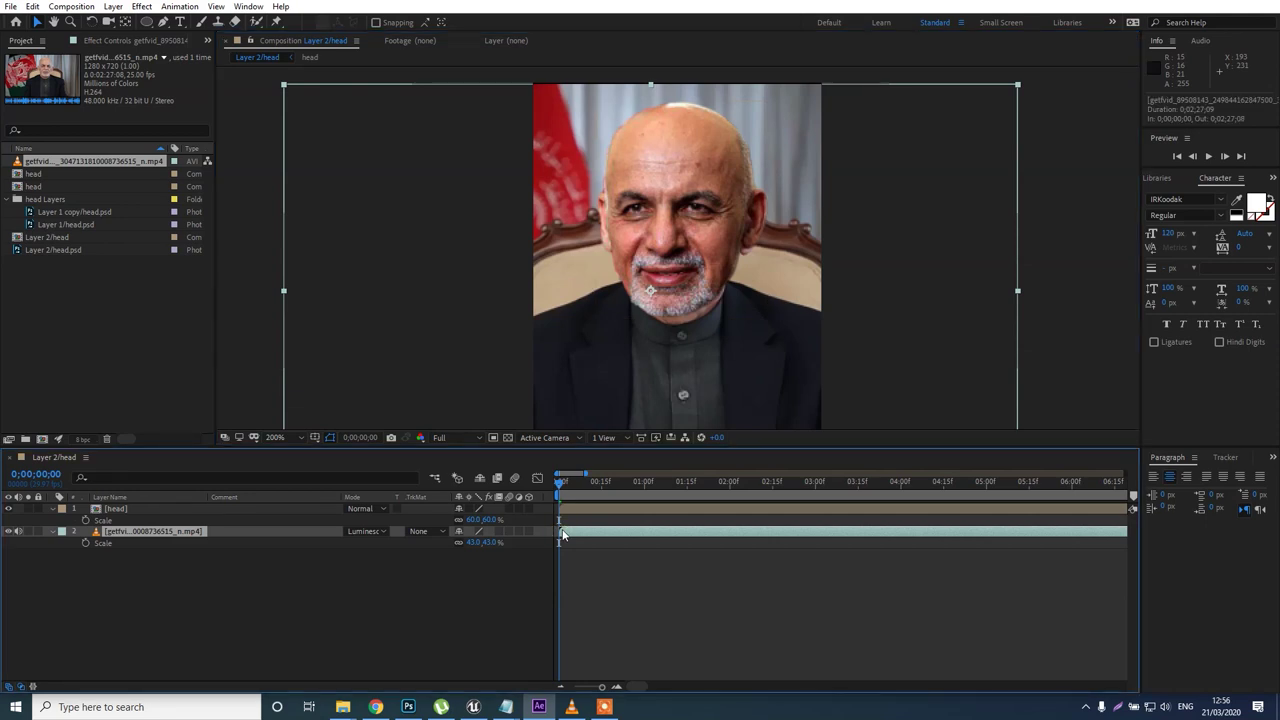
{"action": "right_click", "coordinate": [163, 536]}
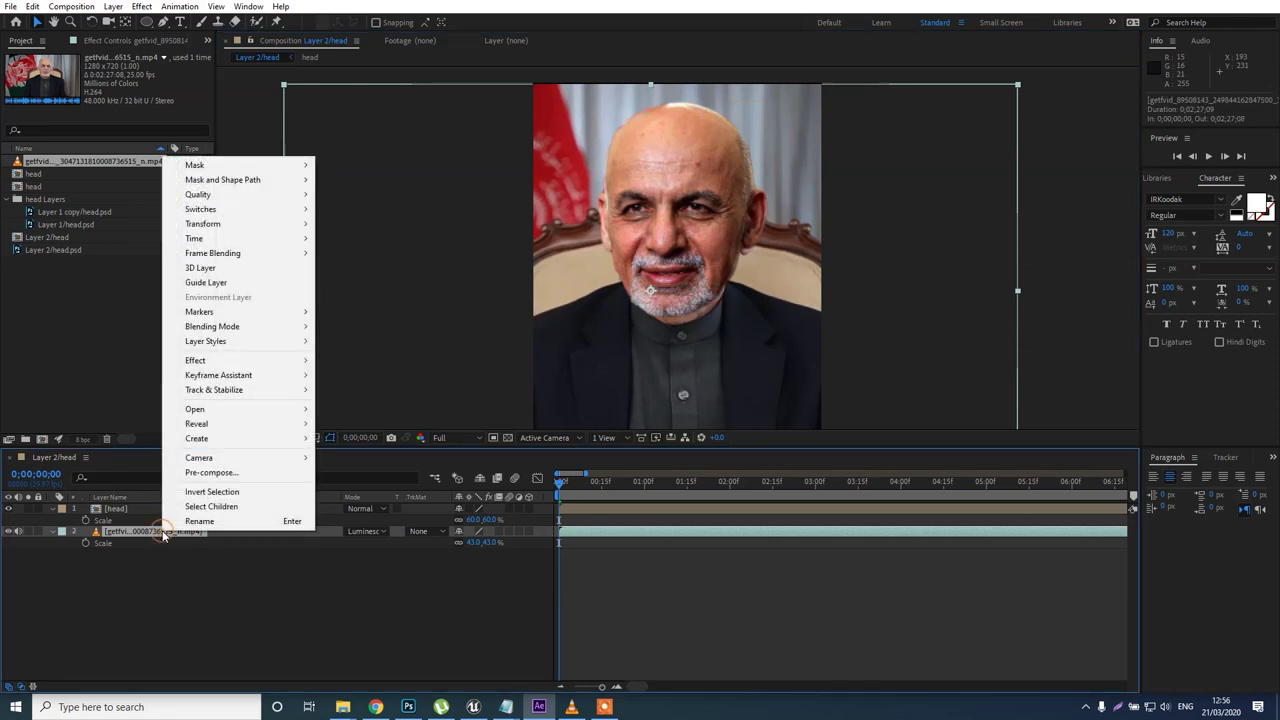
{"action": "mouse_move", "coordinate": [287, 379]}
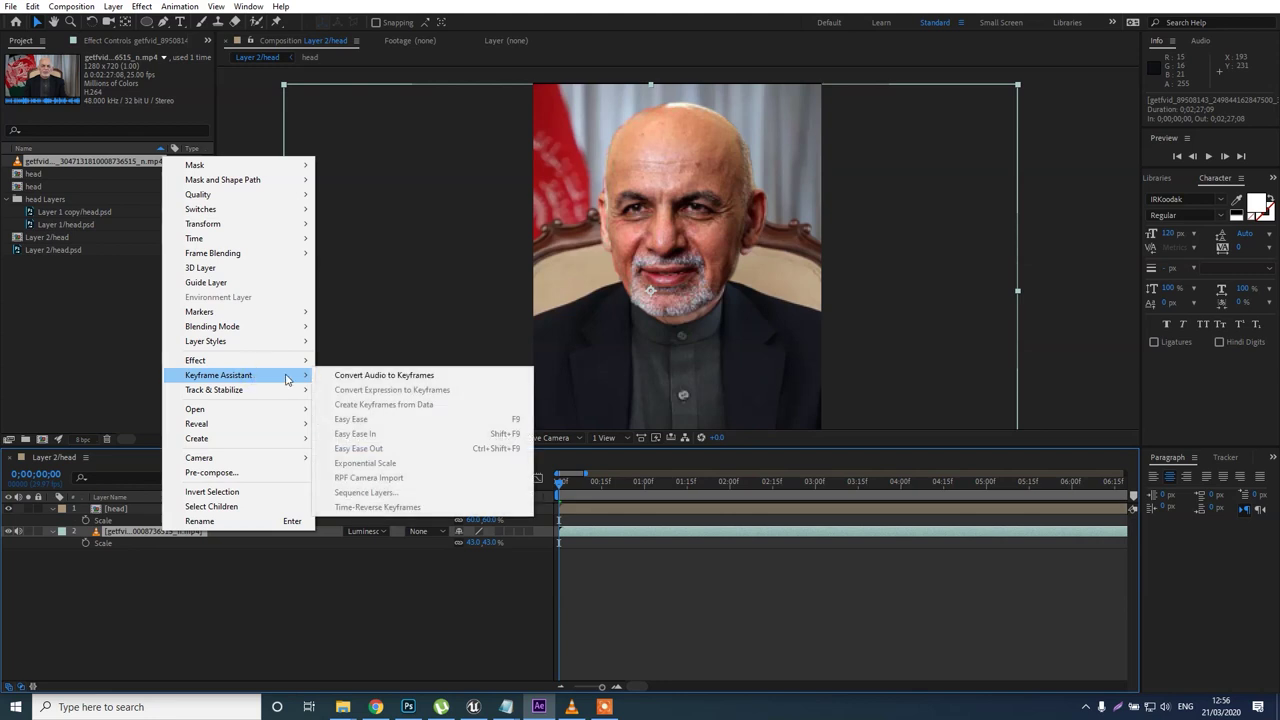
{"action": "left_click", "coordinate": [352, 376]}
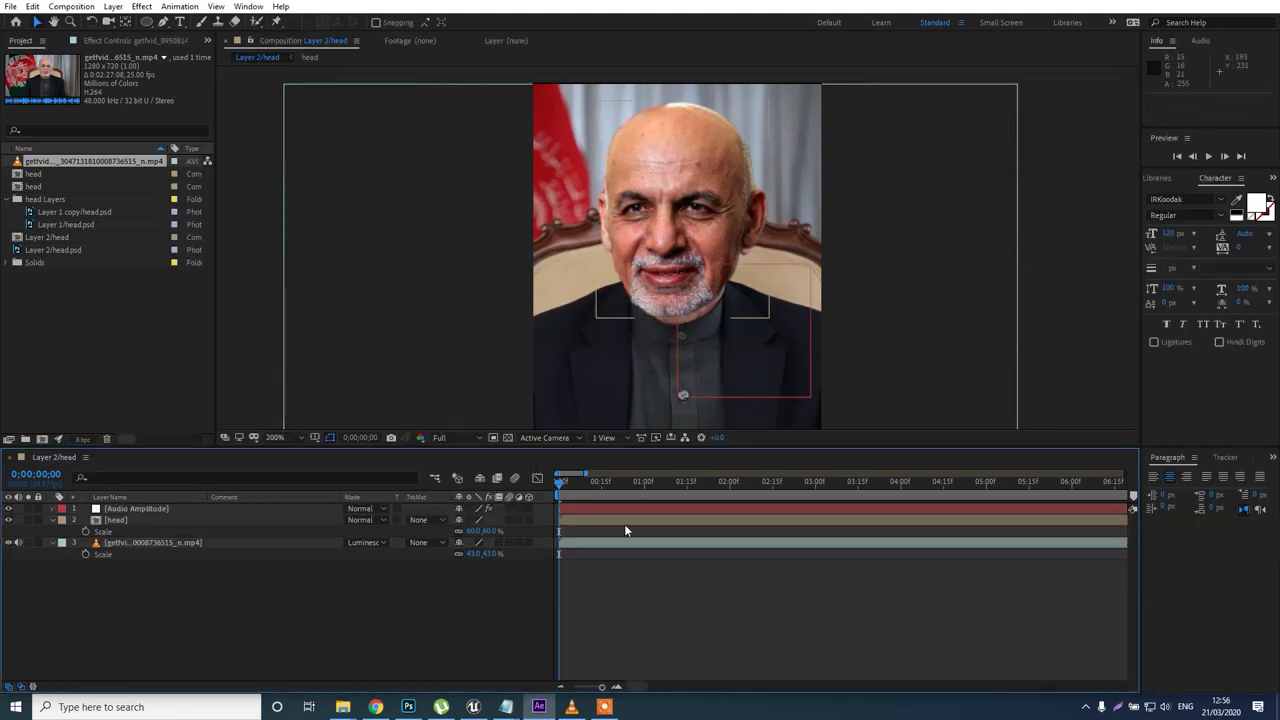
Enable time remapping on the head layer.
{"action": "left_click", "coordinate": [573, 521]}
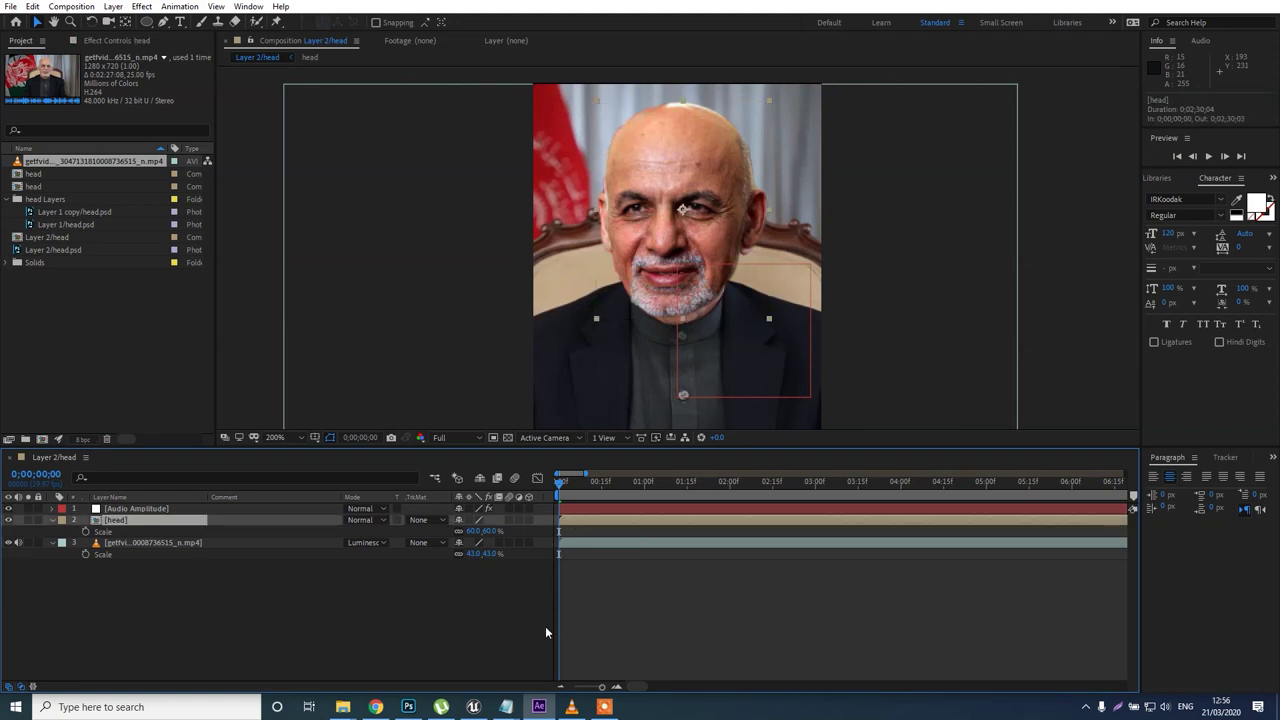
{"action": "right_click", "coordinate": [584, 520]}
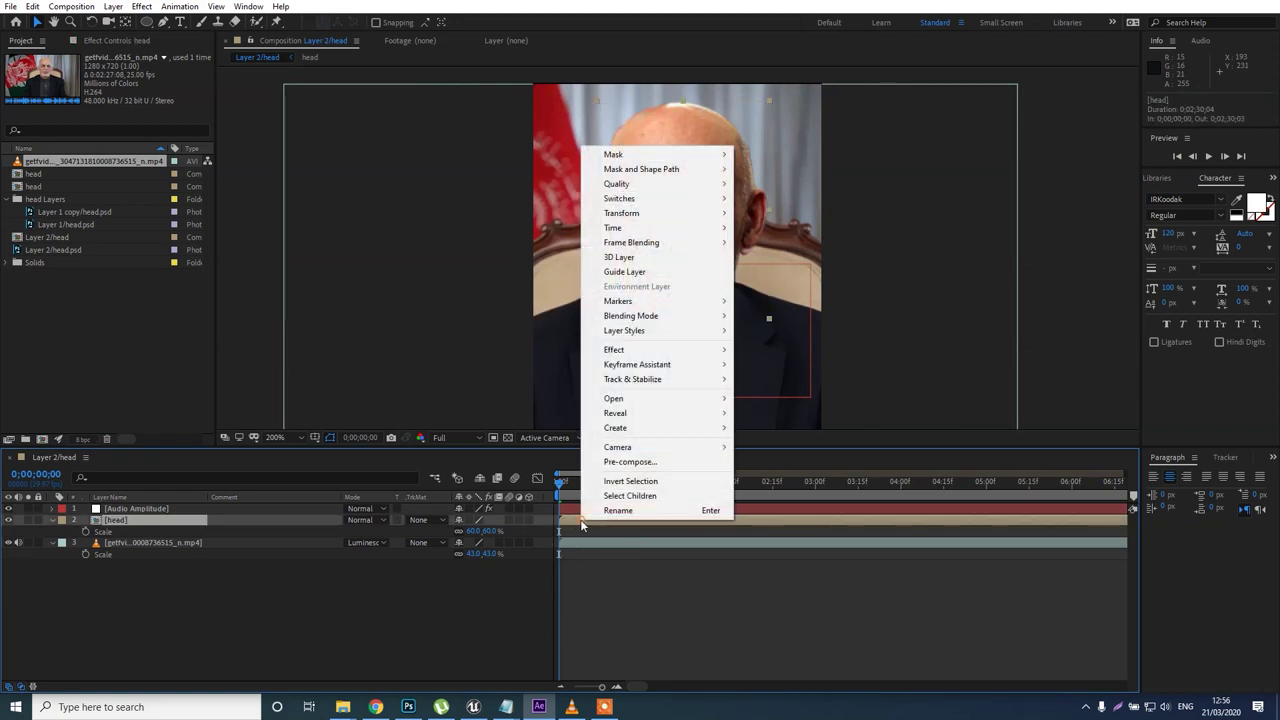
{"action": "mouse_move", "coordinate": [705, 231]}
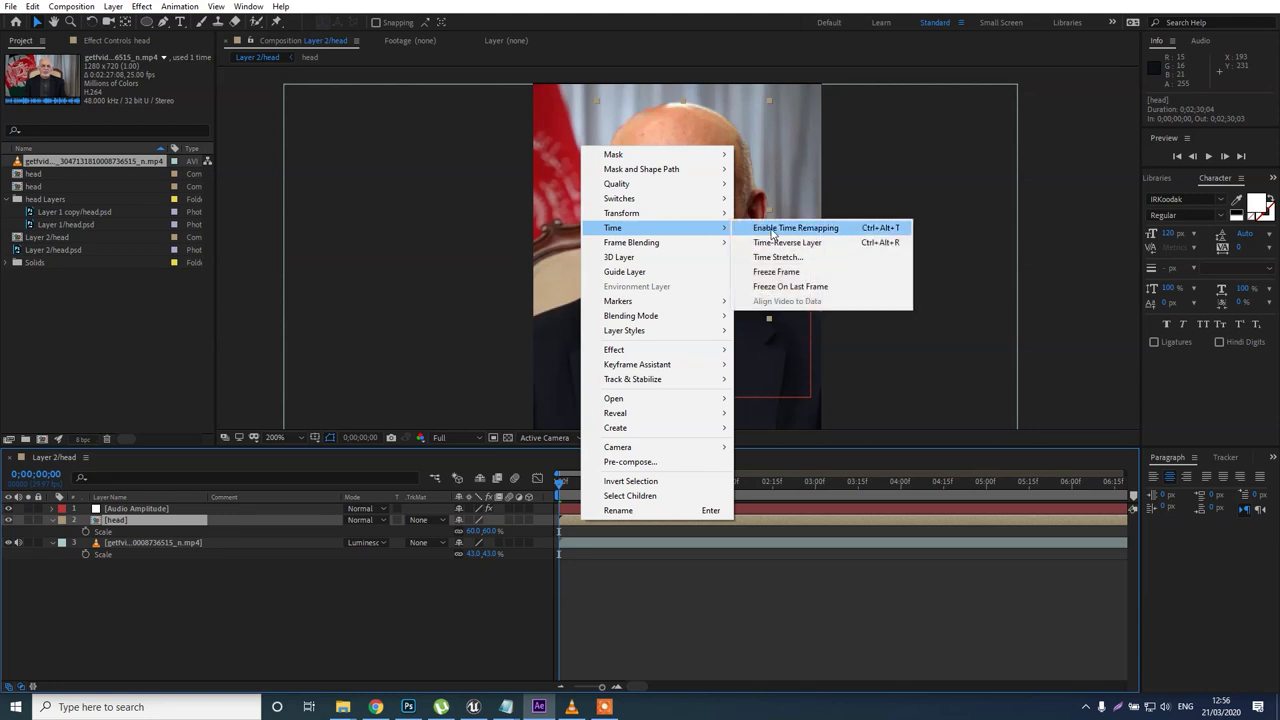
{"action": "left_click", "coordinate": [698, 614]}
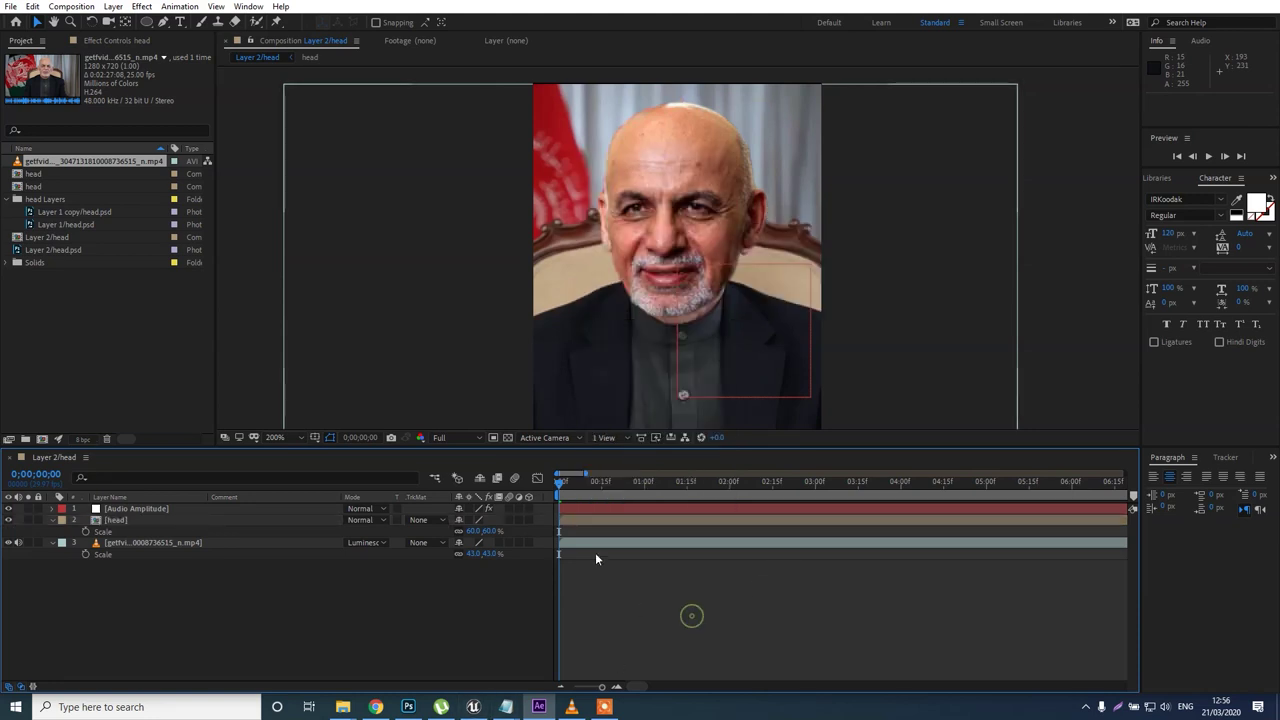
{"action": "left_click", "coordinate": [571, 519]}
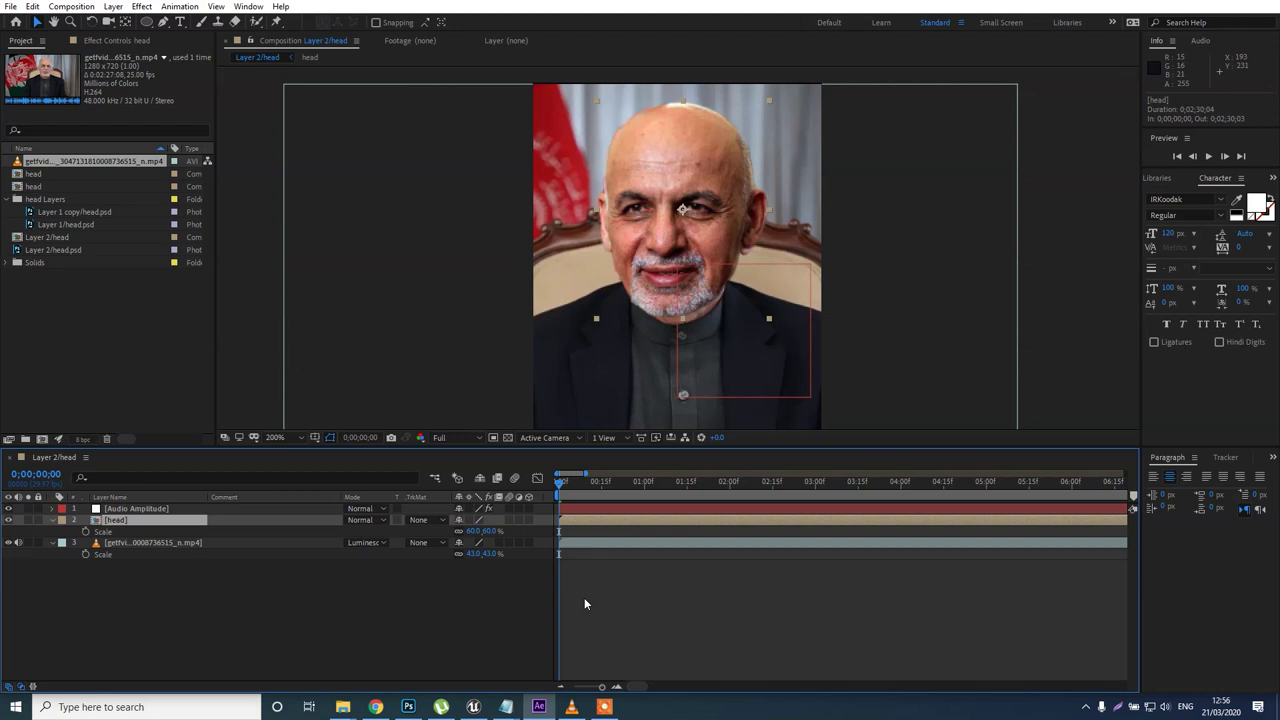
{"action": "key", "text": "ctrl+alt+t"}
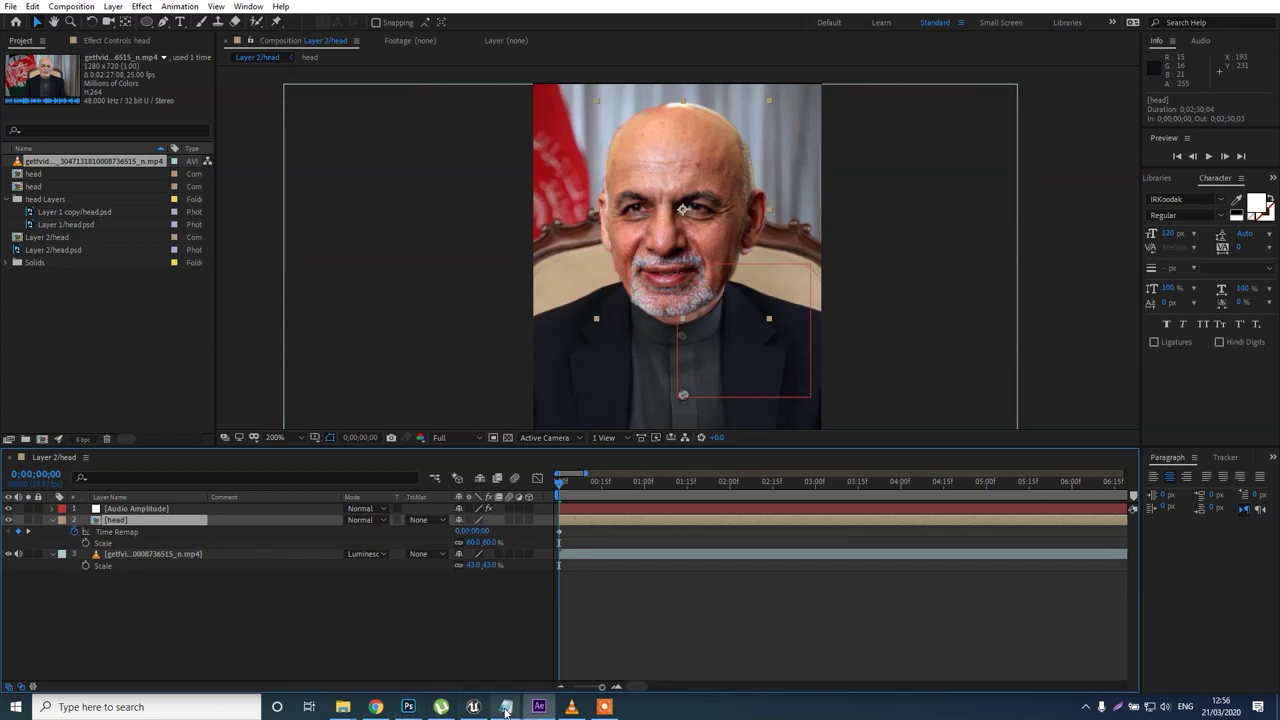
Give the head layer's Time Remap the expression a=thisComp.layer("Audio Amplitude").effect("Both Channels")("ADBE Slider Control-0001"); linear(a, 0, 400, 0, 7).
{"action": "mouse_move", "coordinate": [506, 707]}
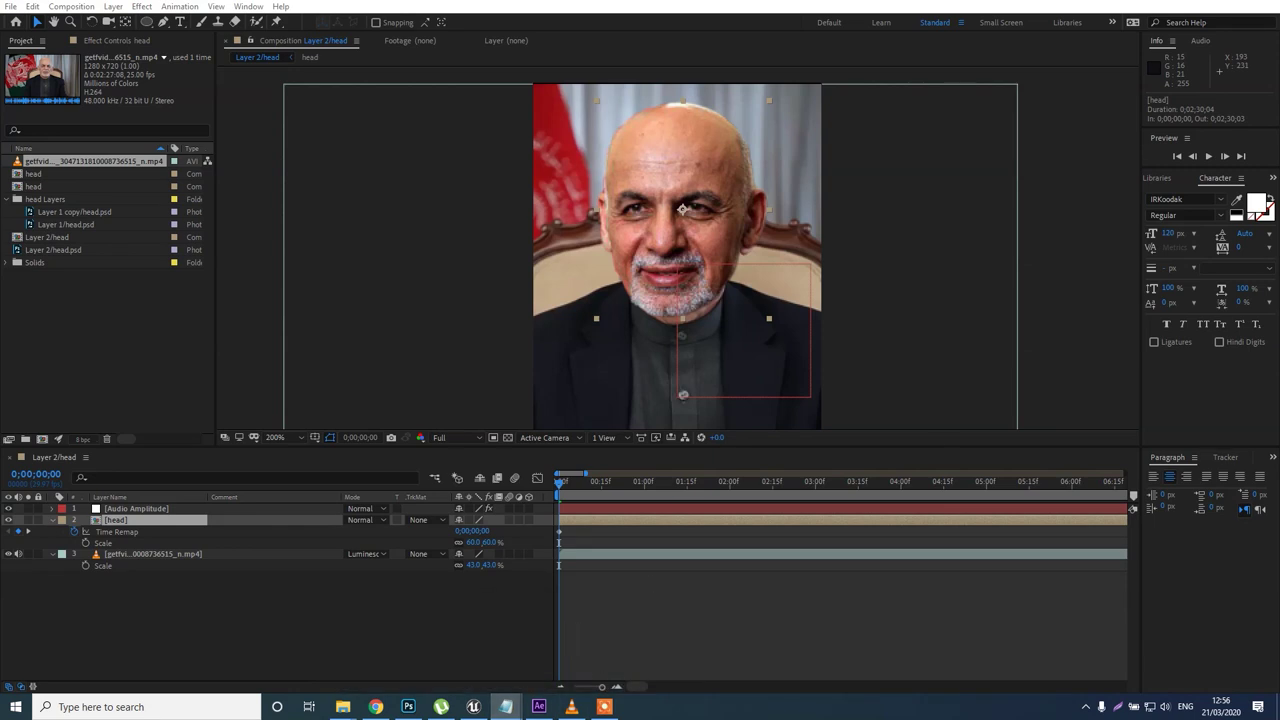
{"action": "left_click", "coordinate": [171, 634]}
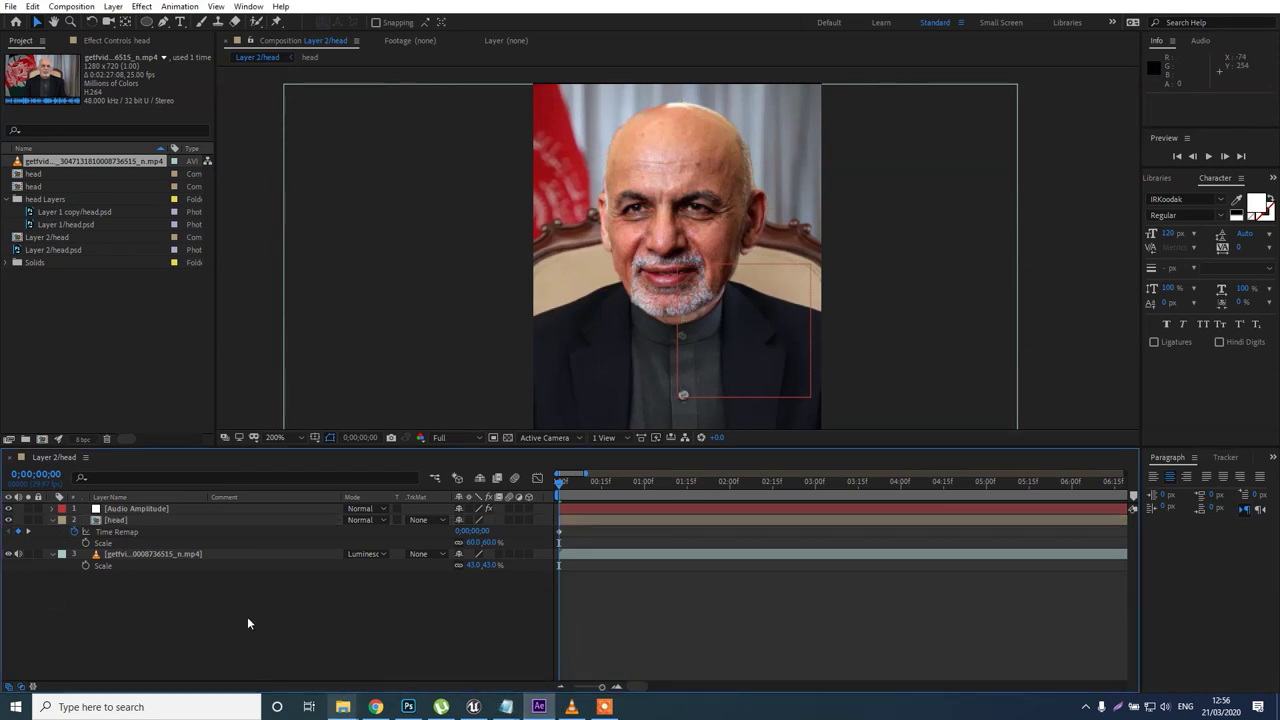
{"action": "left_click", "coordinate": [85, 543], "text": "alt"}
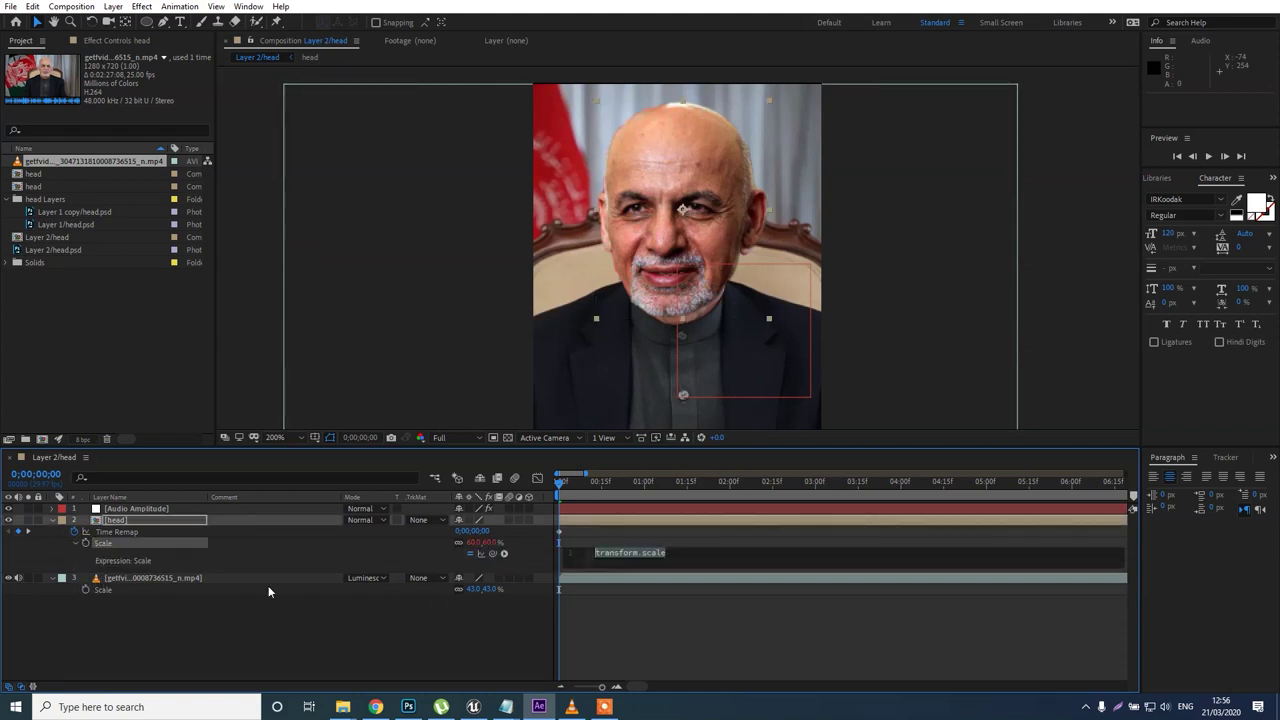
{"action": "left_click", "coordinate": [76, 534], "text": "alt"}
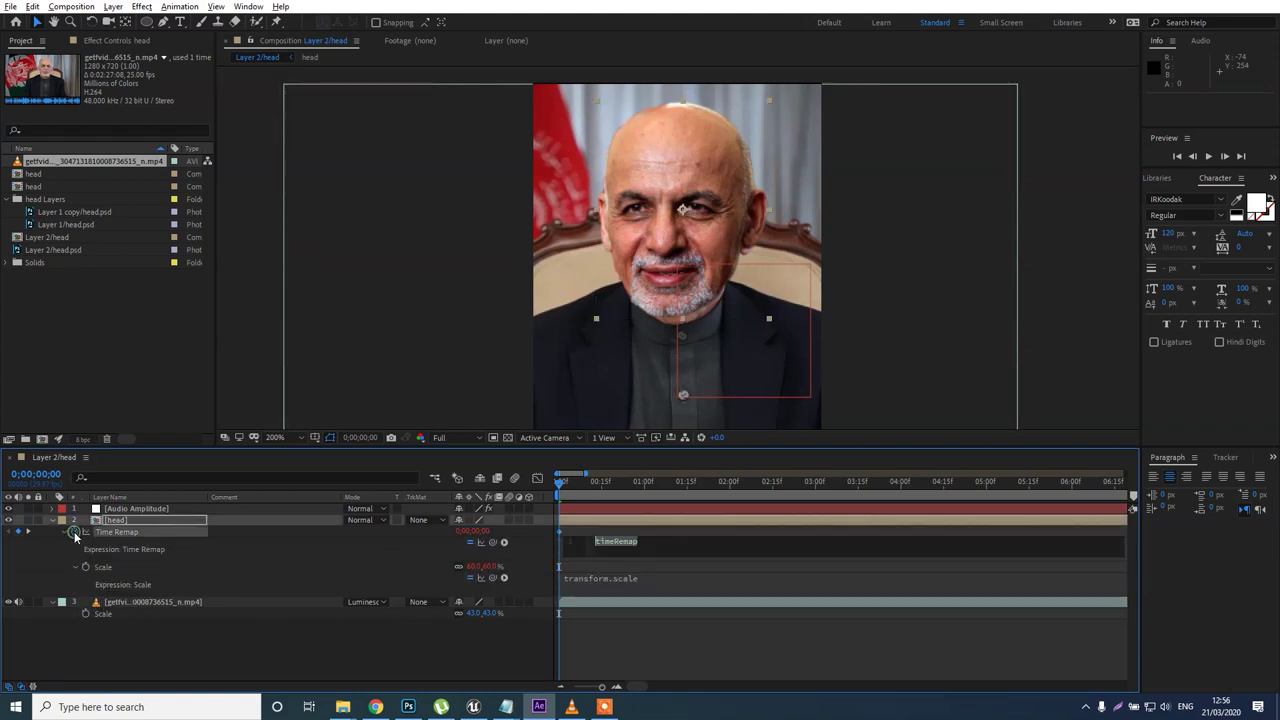
{"action": "type", "text": "a=thisComp.layer(\"Audio Amplitude\").effect(\"Both Channels\")(\"ADBE Slider Control-0001\"); linear(a, 0, 400, 0, 7)"}
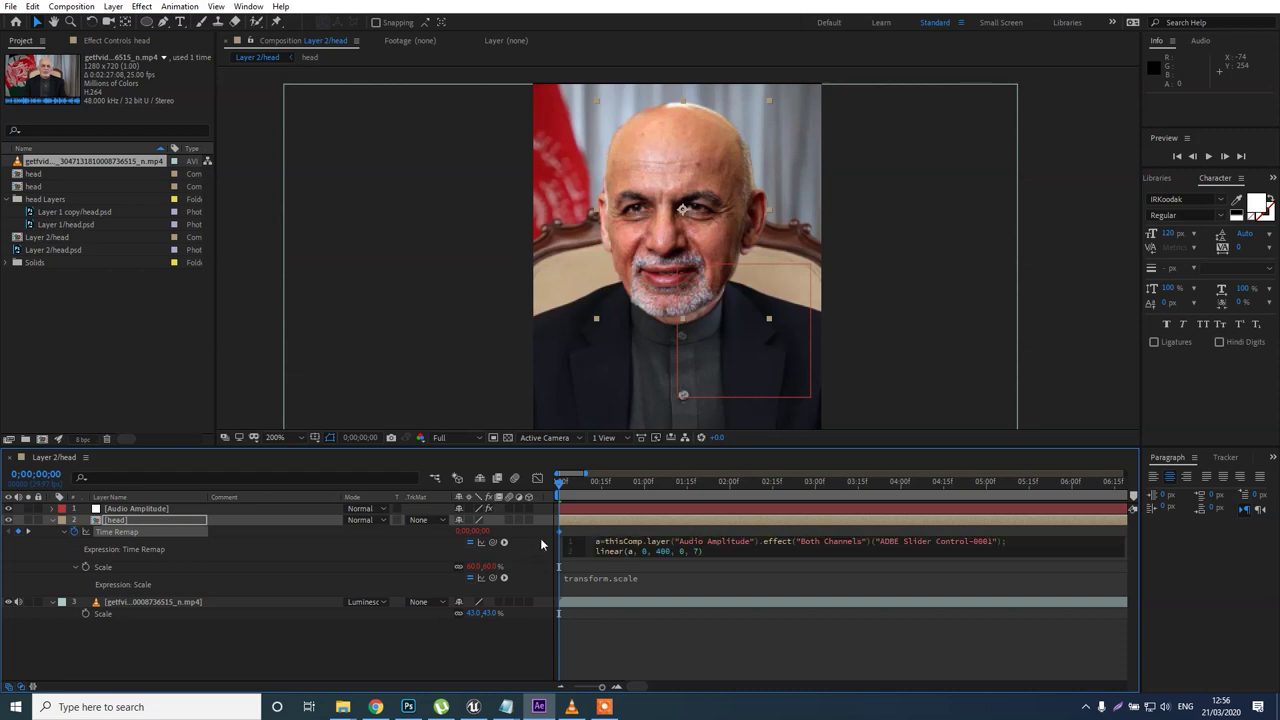
Play back the composition to check how the mouth follows the audio.
{"action": "left_click", "coordinate": [600, 484]}
{"action": "key", "text": "space"}
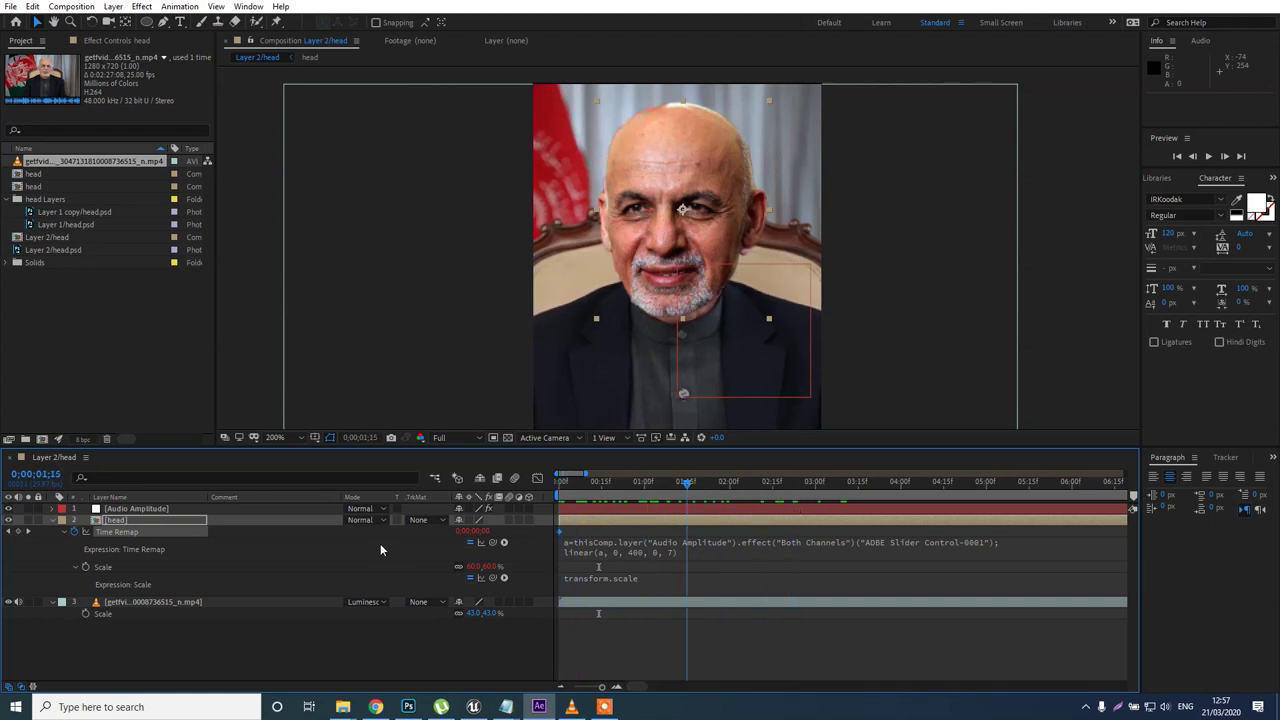
{"action": "key", "text": "space"}
{"action": "key", "text": "space"}
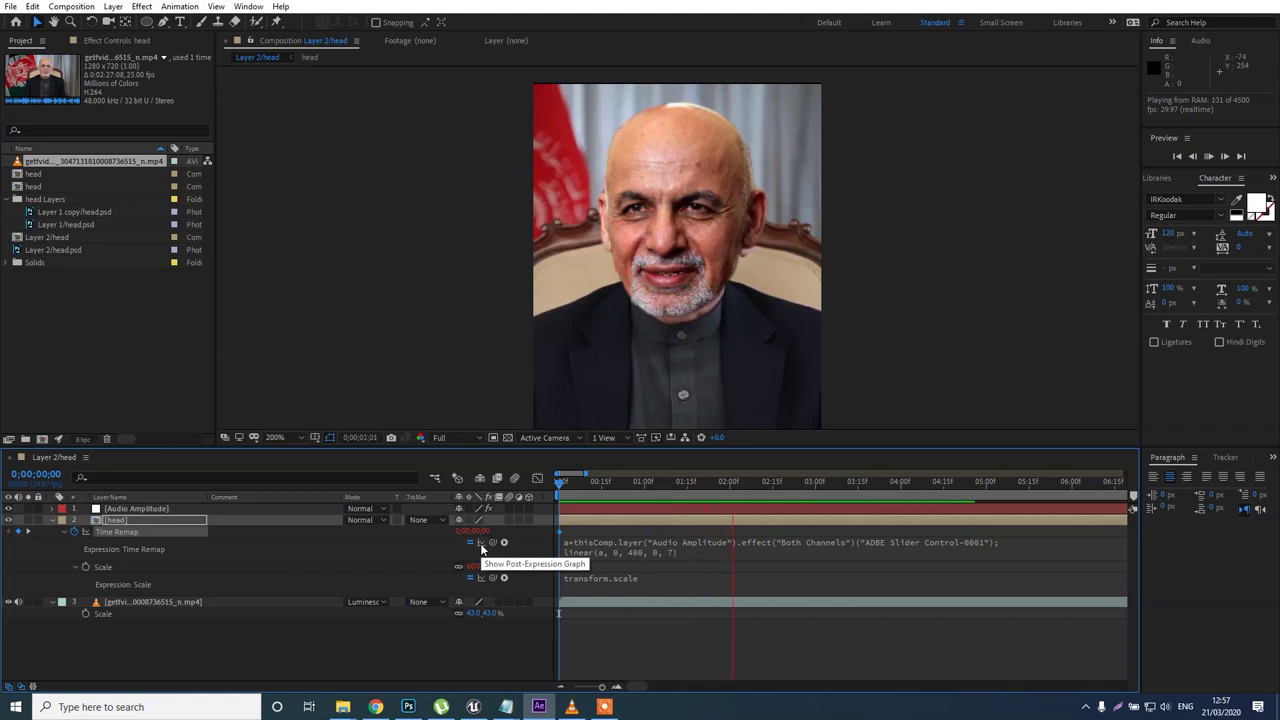
{"action": "key", "text": "space"}
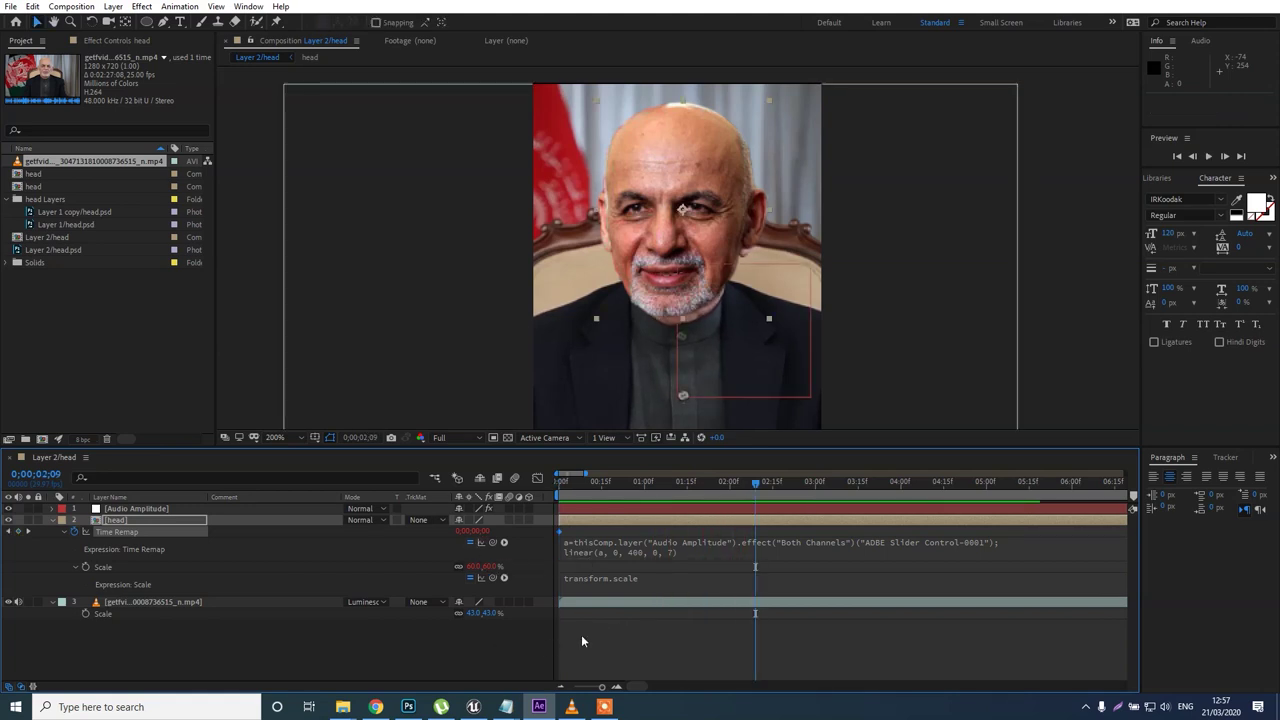
Undo the head layer's expressions, its time remapping and the conversion of audio to keyframes.
{"action": "key", "text": "ctrl+z"}
{"action": "key", "text": "ctrl+z"}
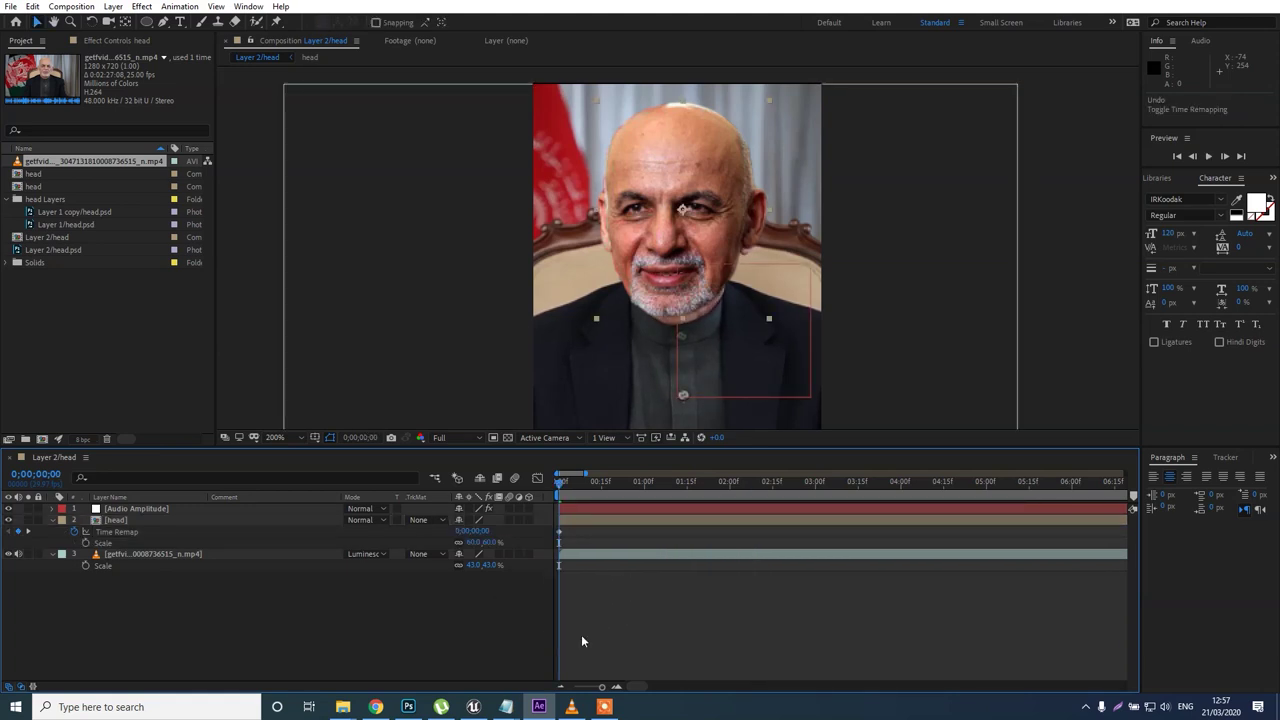
{"action": "key", "text": "ctrl+z"}
{"action": "key", "text": "ctrl+z"}
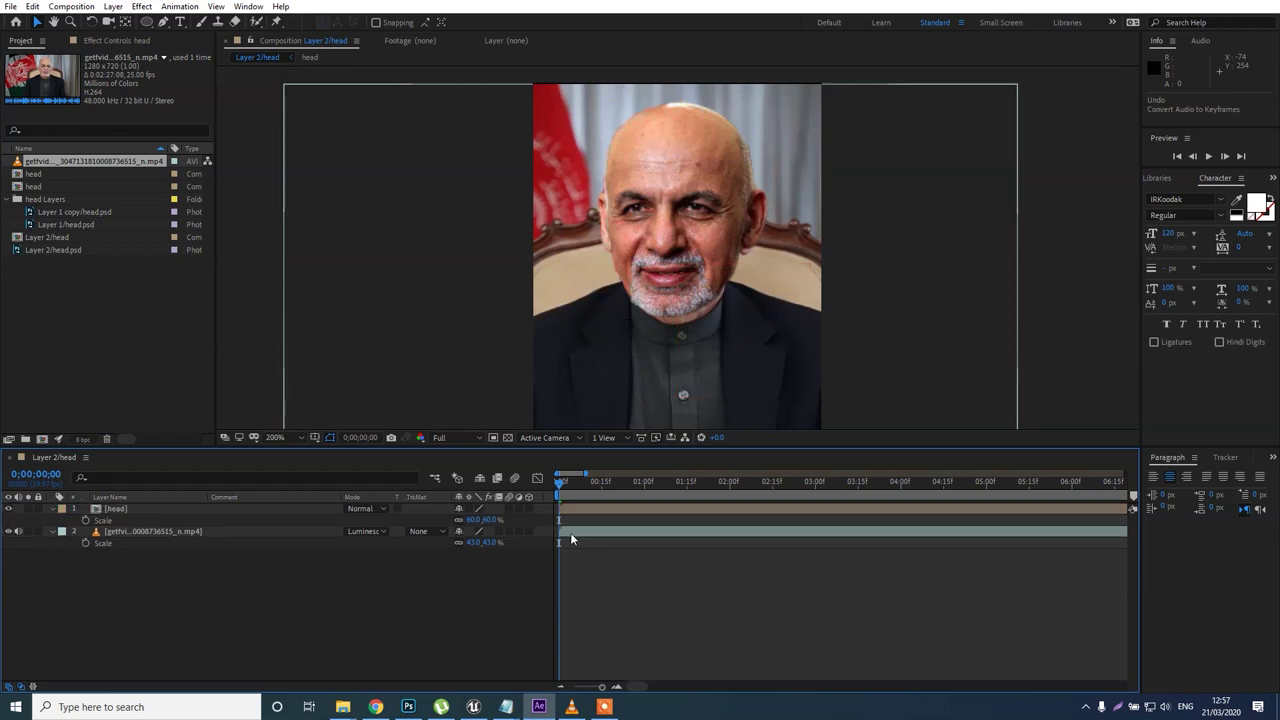
Raise the video layer's Audio Levels to +24 dB.
{"action": "left_click", "coordinate": [571, 539]}
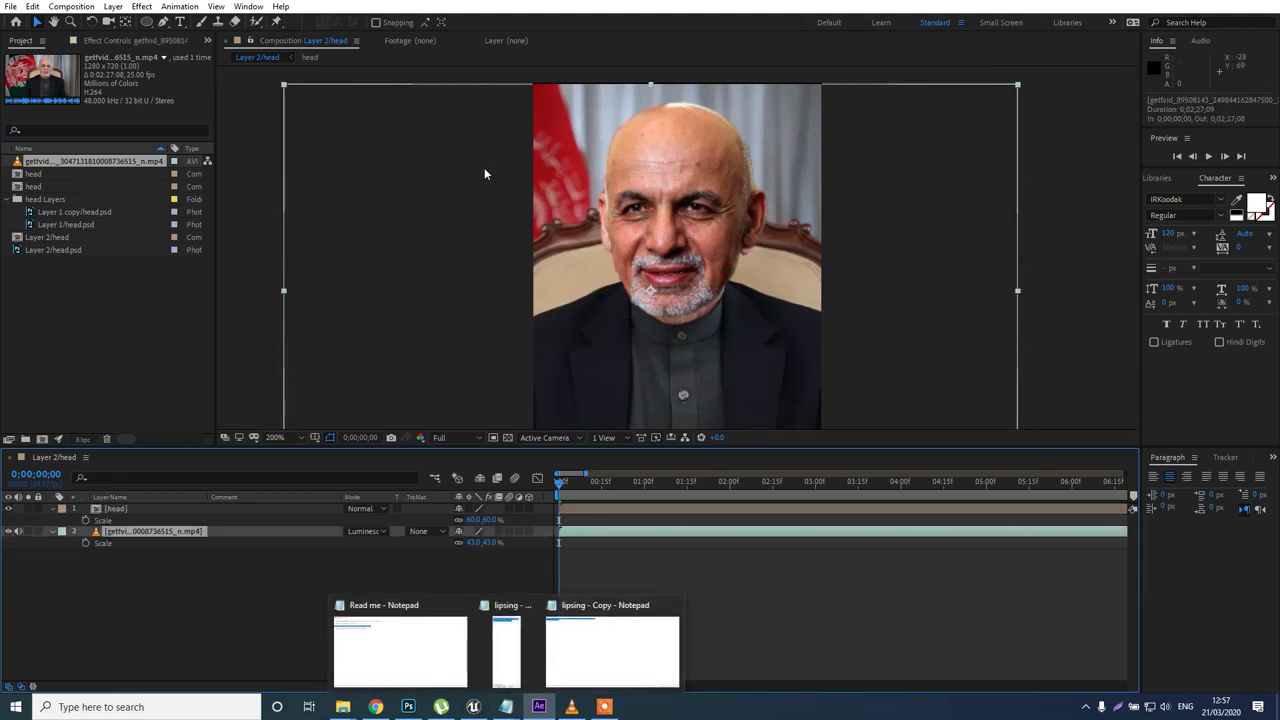
{"action": "right_click", "coordinate": [168, 538]}
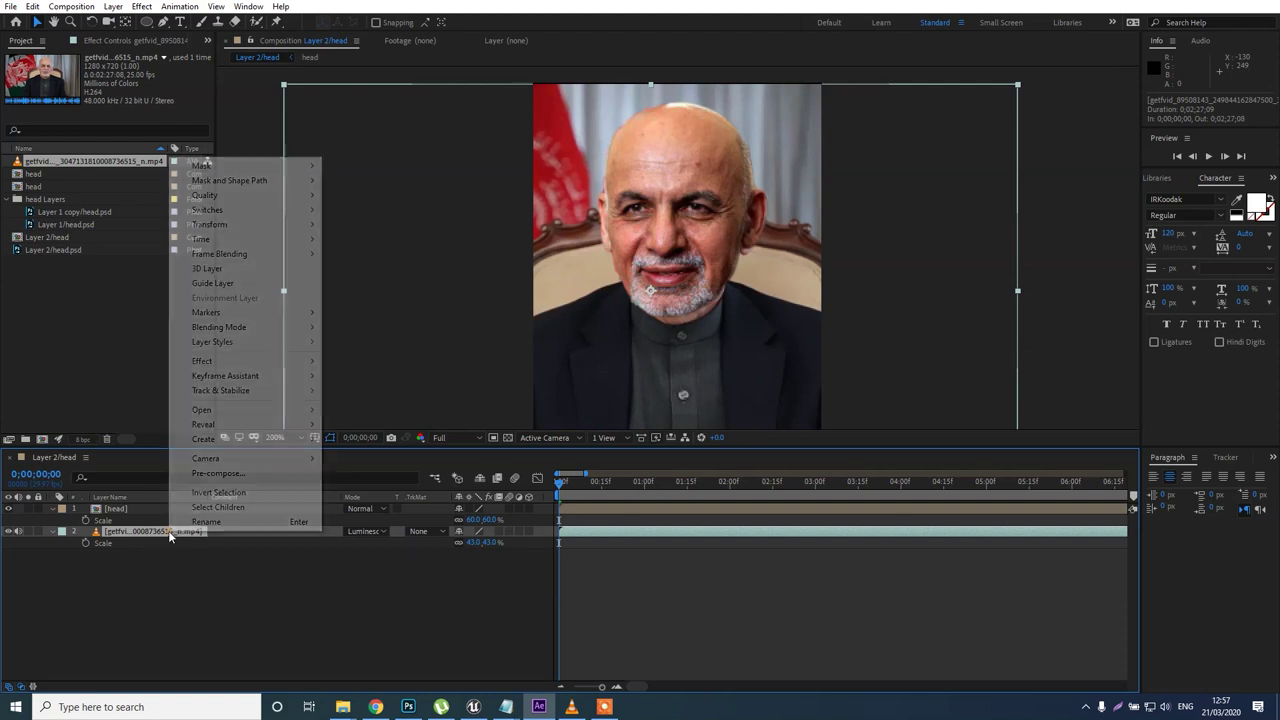
{"action": "left_click", "coordinate": [198, 584]}
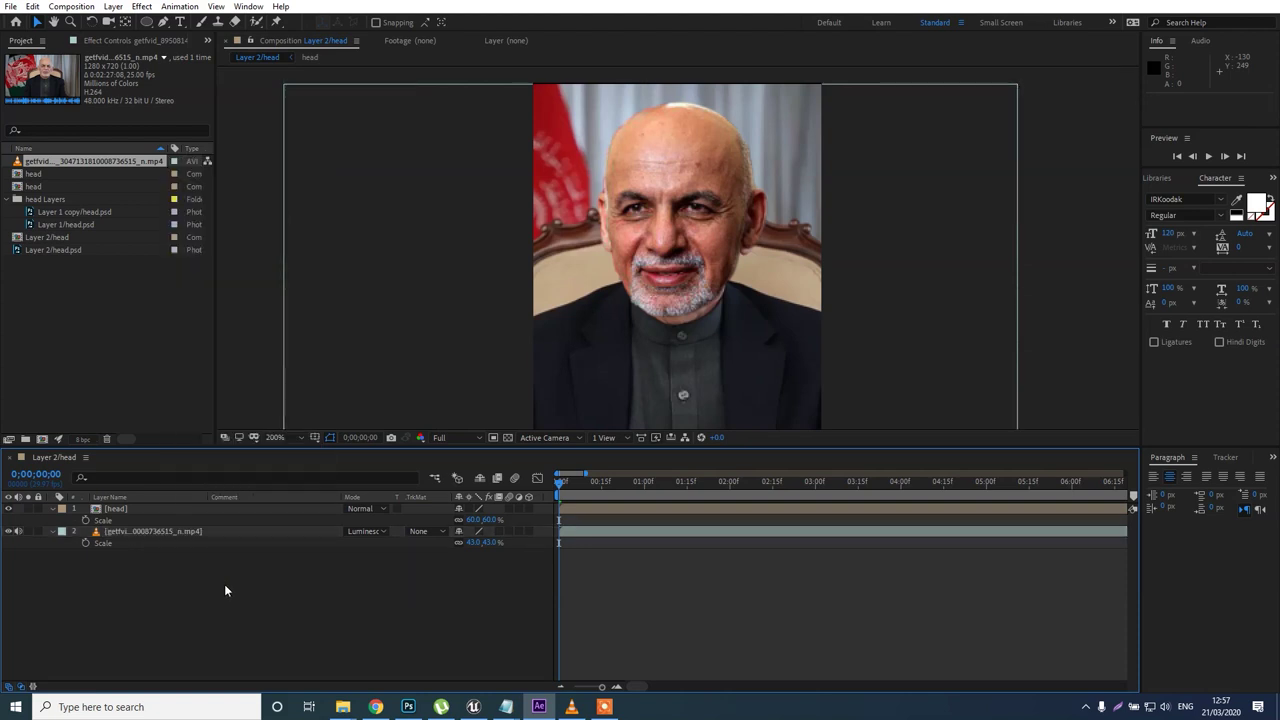
{"action": "key", "text": "l"}
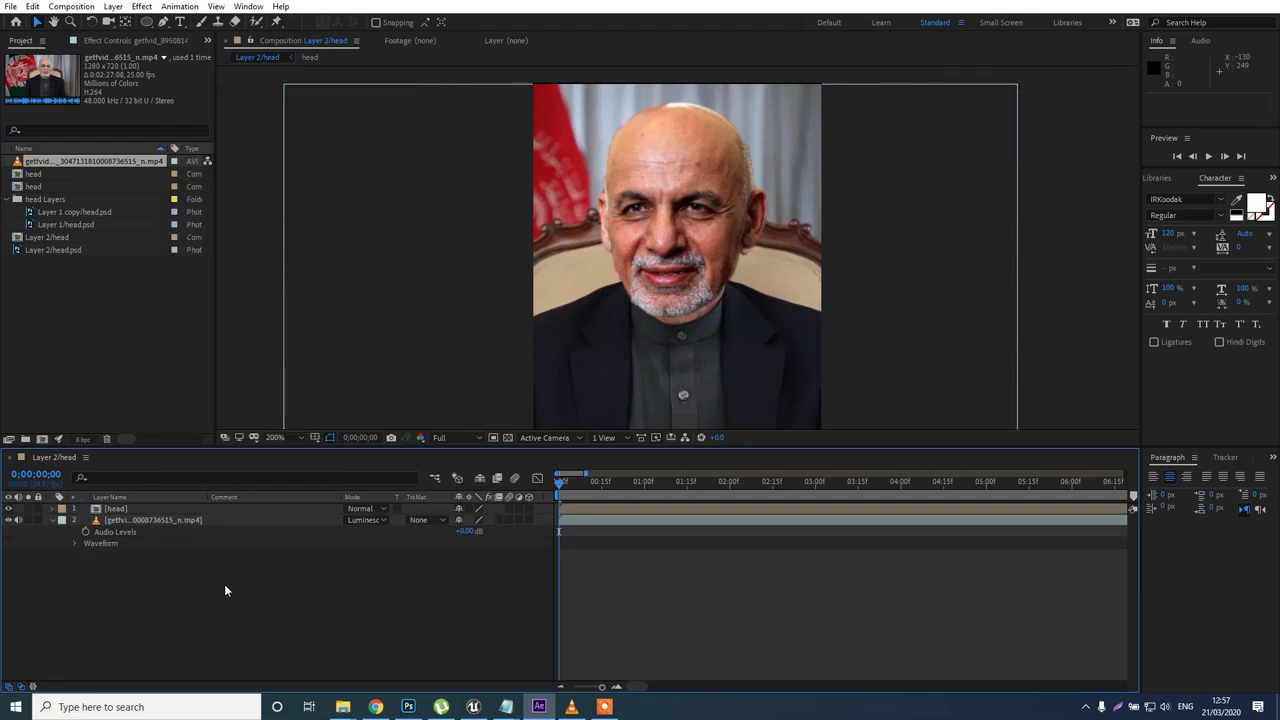
{"action": "left_click", "coordinate": [465, 531]}
{"action": "type", "text": "24"}
{"action": "key", "text": "Return"}
Convert the amplified video layer's audio to keyframes with the Keyframe Assistant.
{"action": "left_click", "coordinate": [216, 521]}
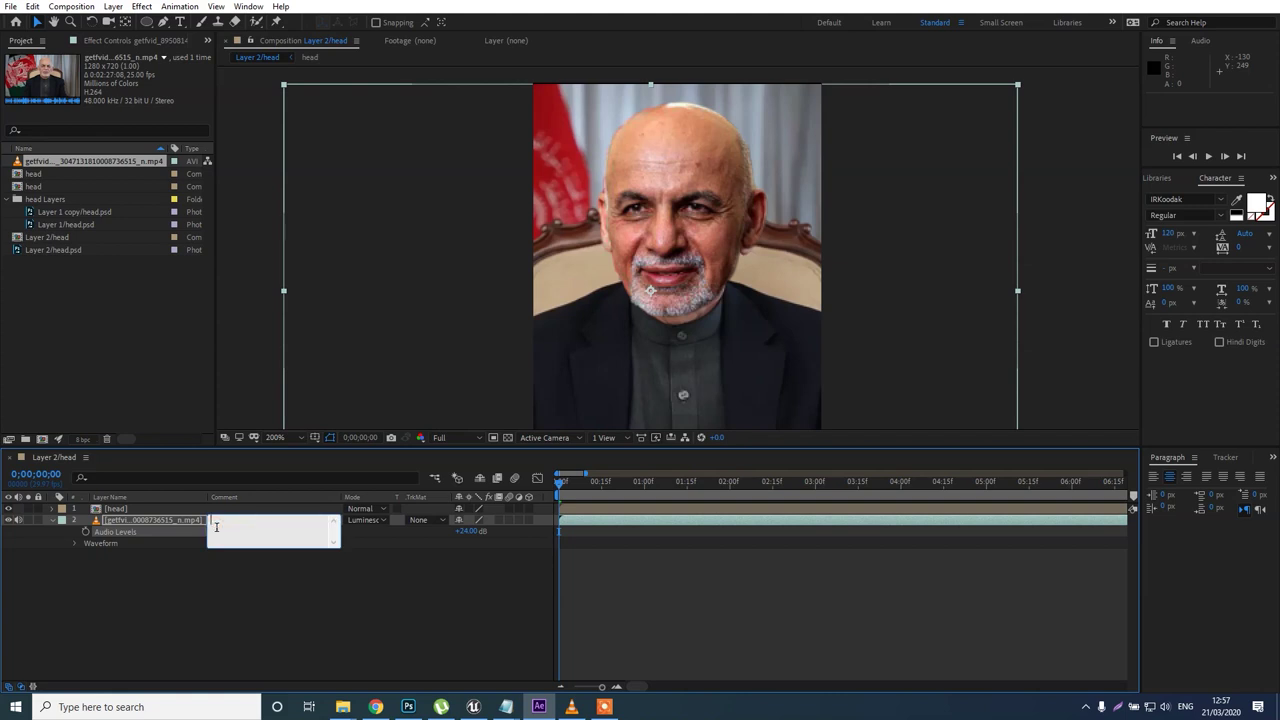
{"action": "left_click", "coordinate": [143, 533]}
{"action": "right_click", "coordinate": [145, 531]}
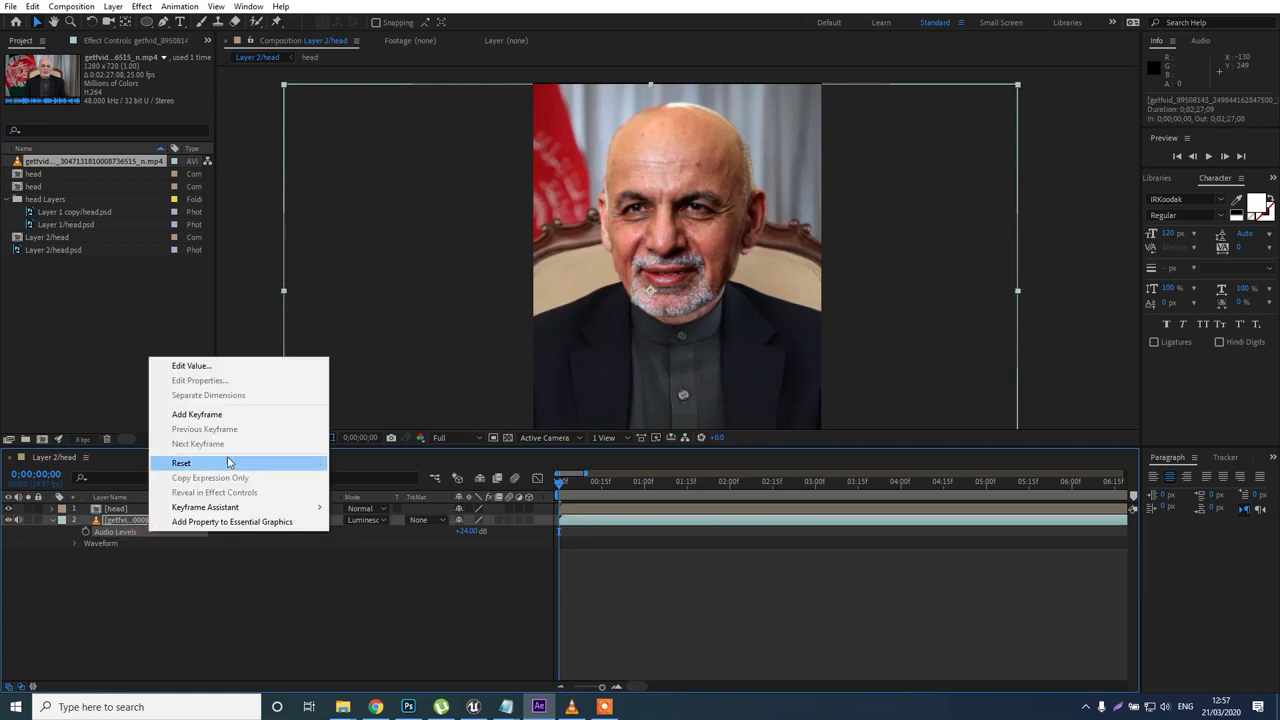
{"action": "right_click", "coordinate": [584, 527]}
{"action": "mouse_move", "coordinate": [655, 368]}
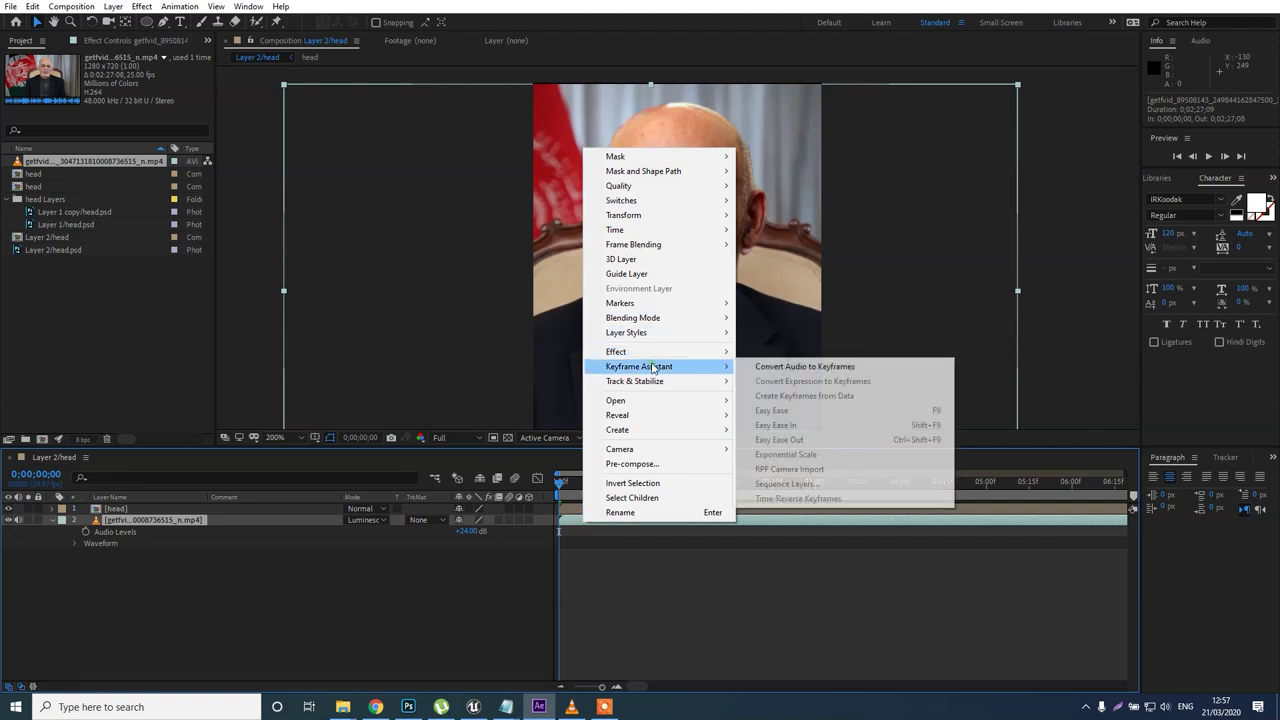
{"action": "left_click", "coordinate": [775, 369]}
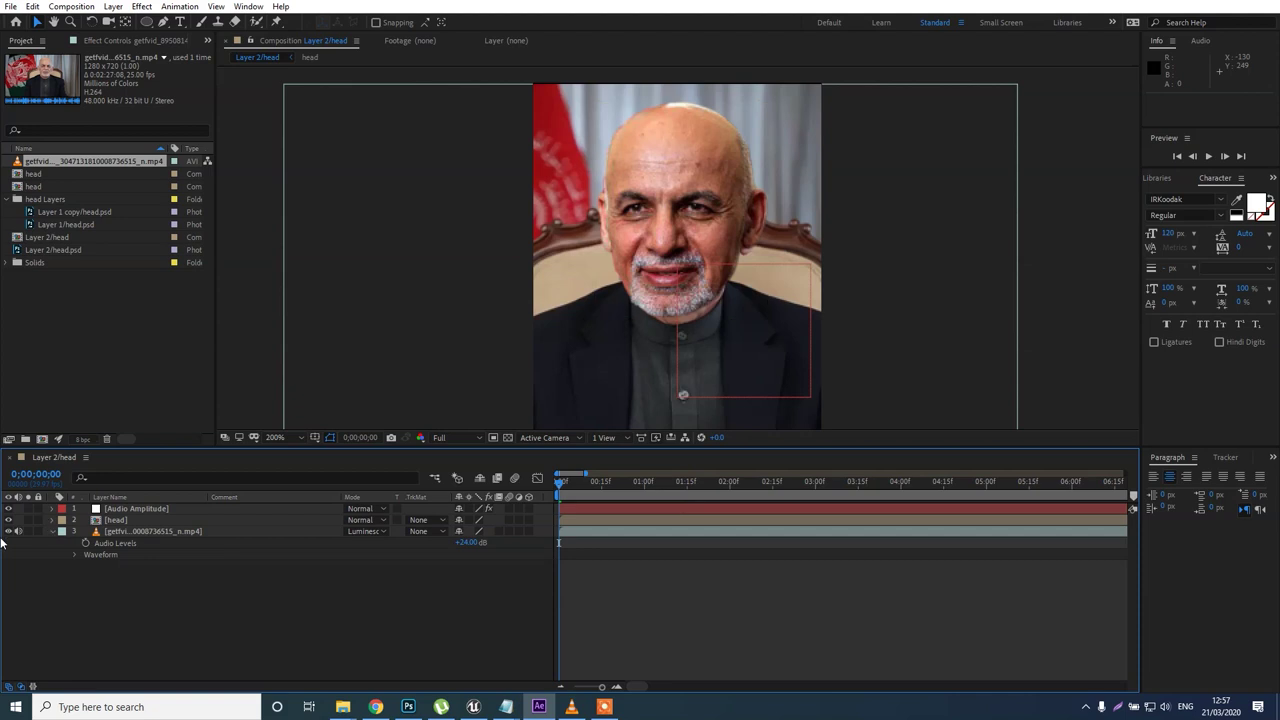
Remove the Left Channel and Right Channel slider keyframes from the Audio Amplitude layer, keeping only Both Channels animated.
{"action": "left_click", "coordinate": [139, 510]}
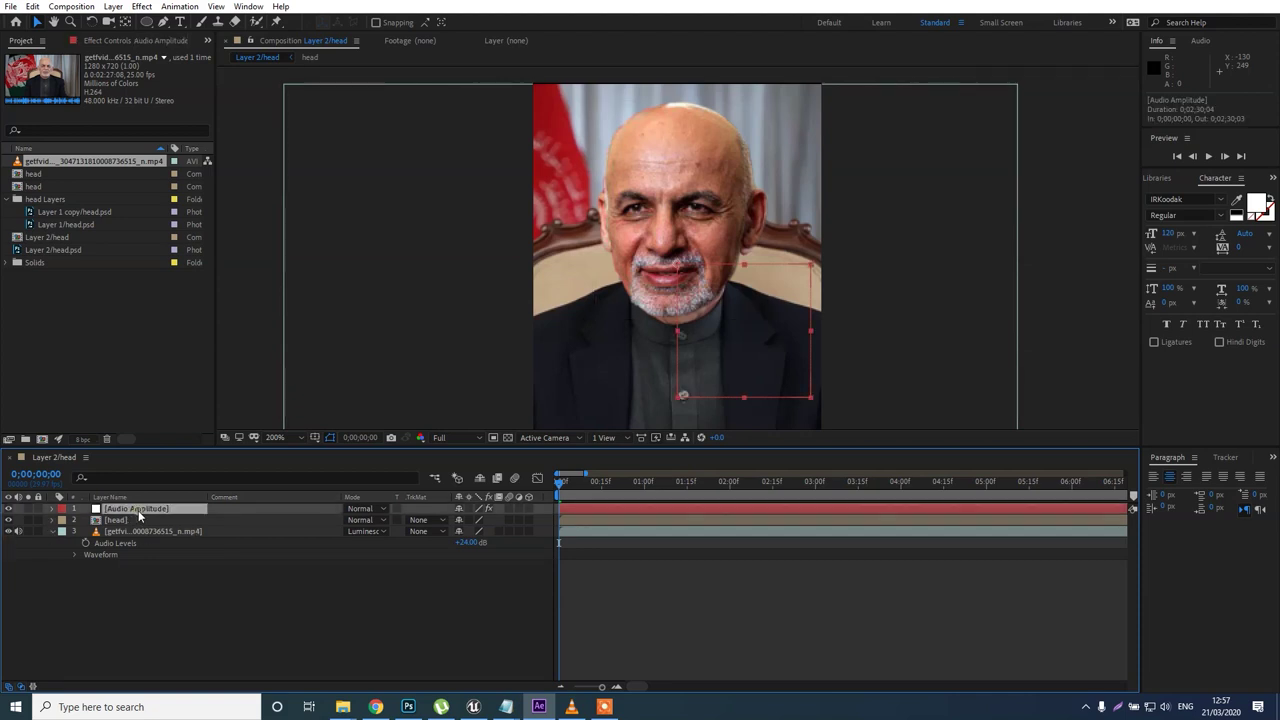
{"action": "key", "text": "u"}
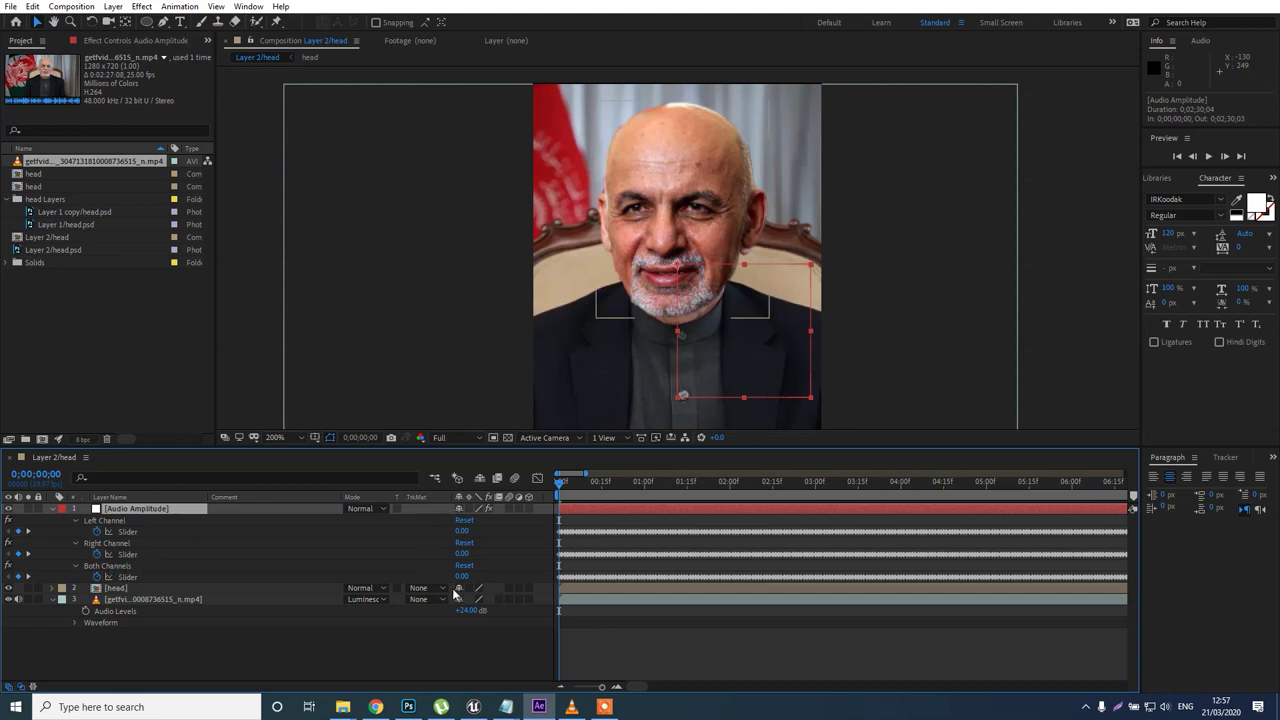
{"action": "left_click", "coordinate": [97, 532]}
{"action": "left_click", "coordinate": [97, 554]}
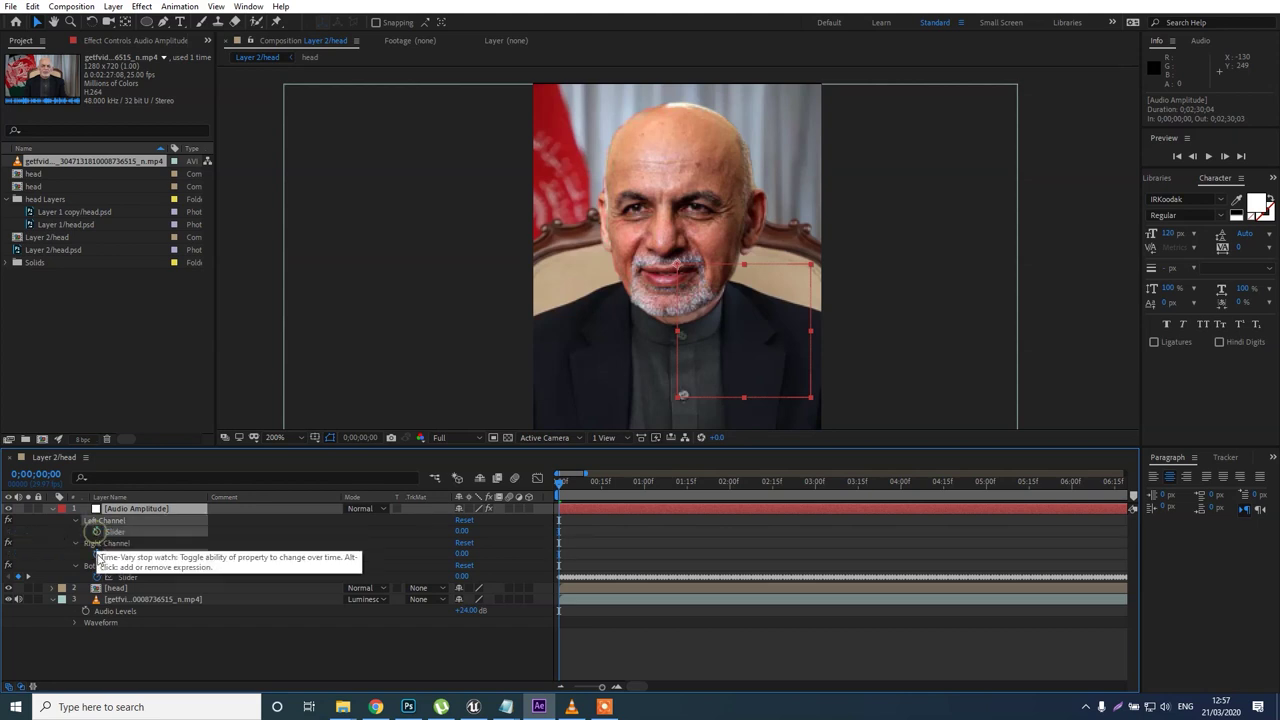
{"action": "left_click_drag", "start_coordinate": [560, 484], "coordinate": [337, 518]}
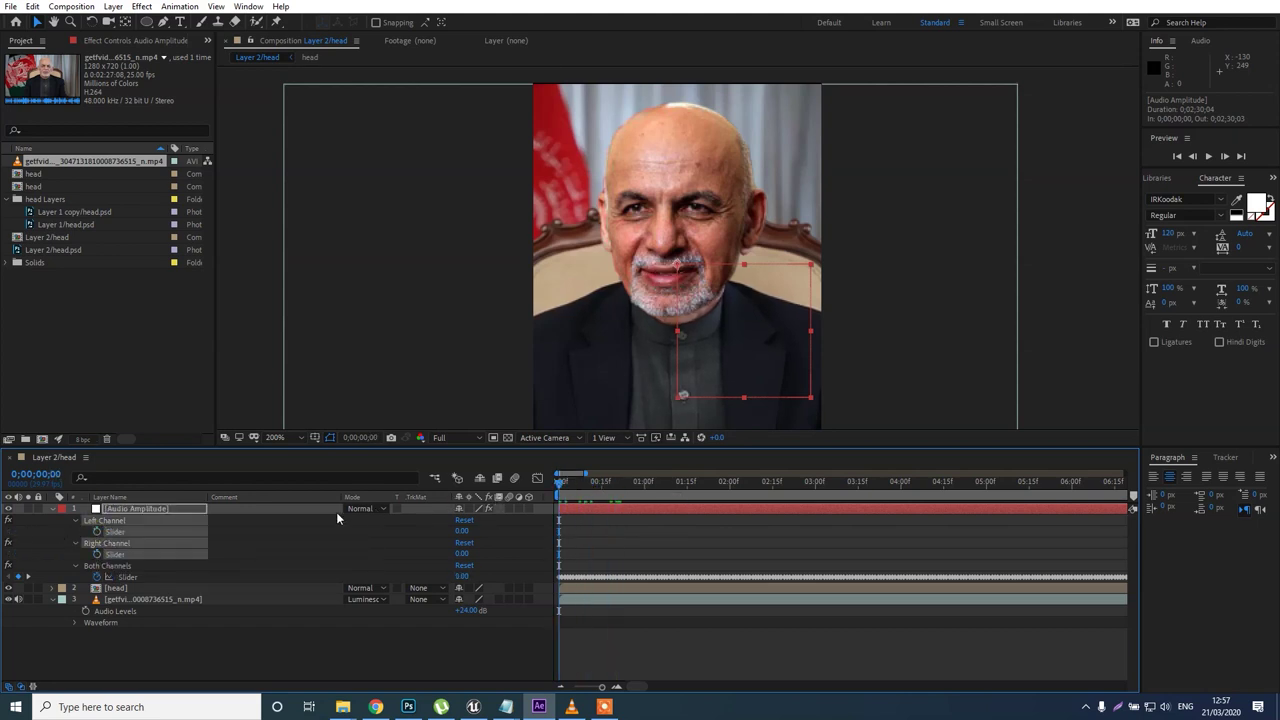
{"action": "left_click", "coordinate": [53, 509]}
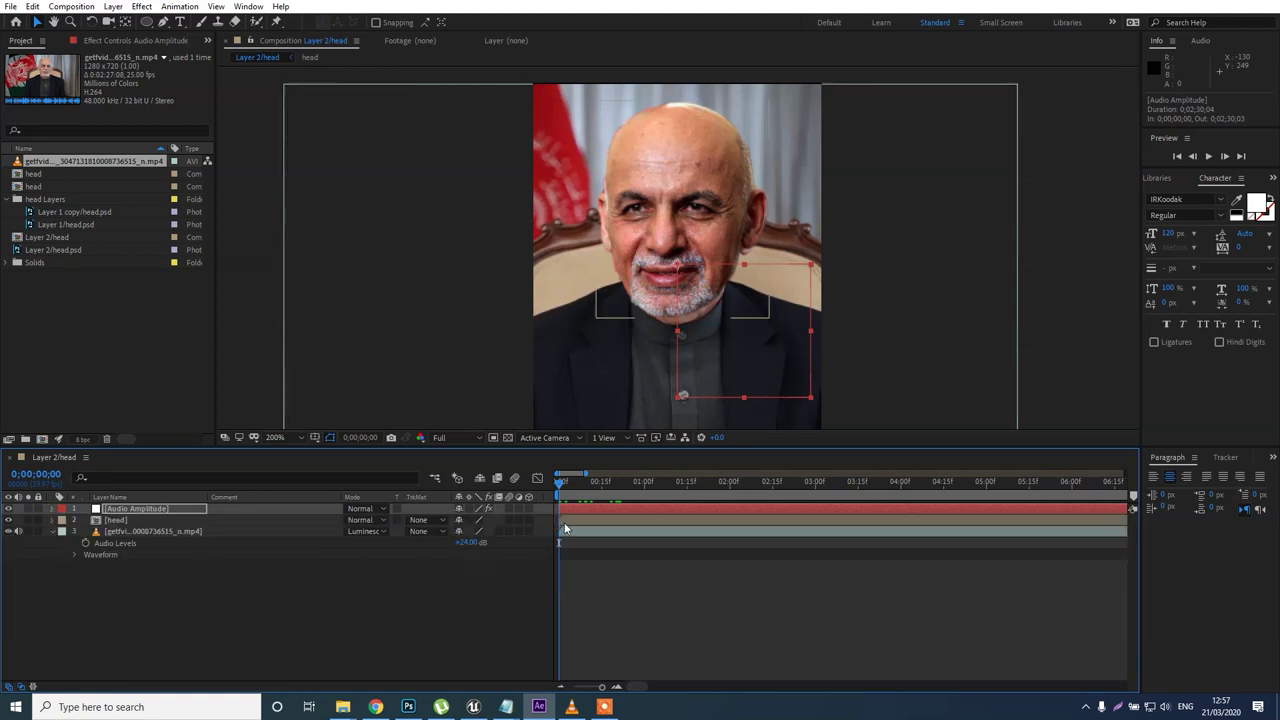
Enable time remapping on the head layer with the expression a=thisComp.layer("Audio Amplitude").effect("Both Channels")("ADBE Slider Control-0001"); linear(a, 0, 400, 0, 7).
{"action": "left_click", "coordinate": [564, 522]}
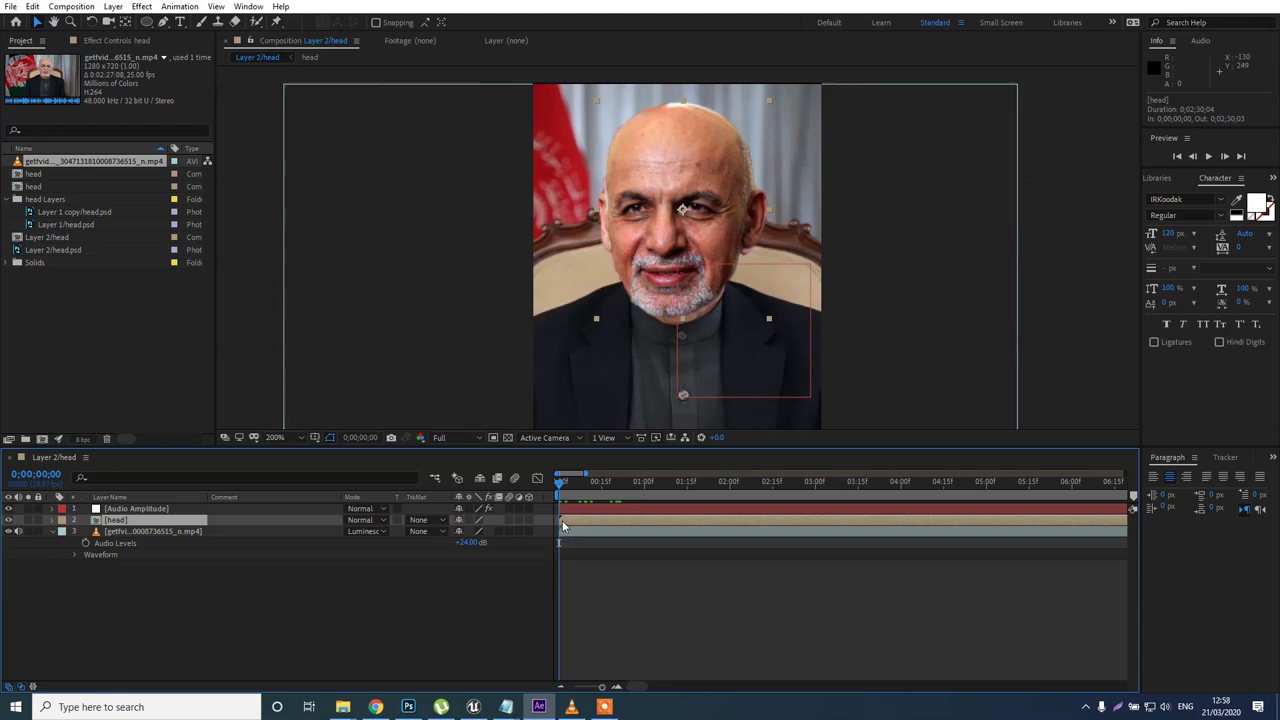
{"action": "key", "text": "ctrl+alt+t"}
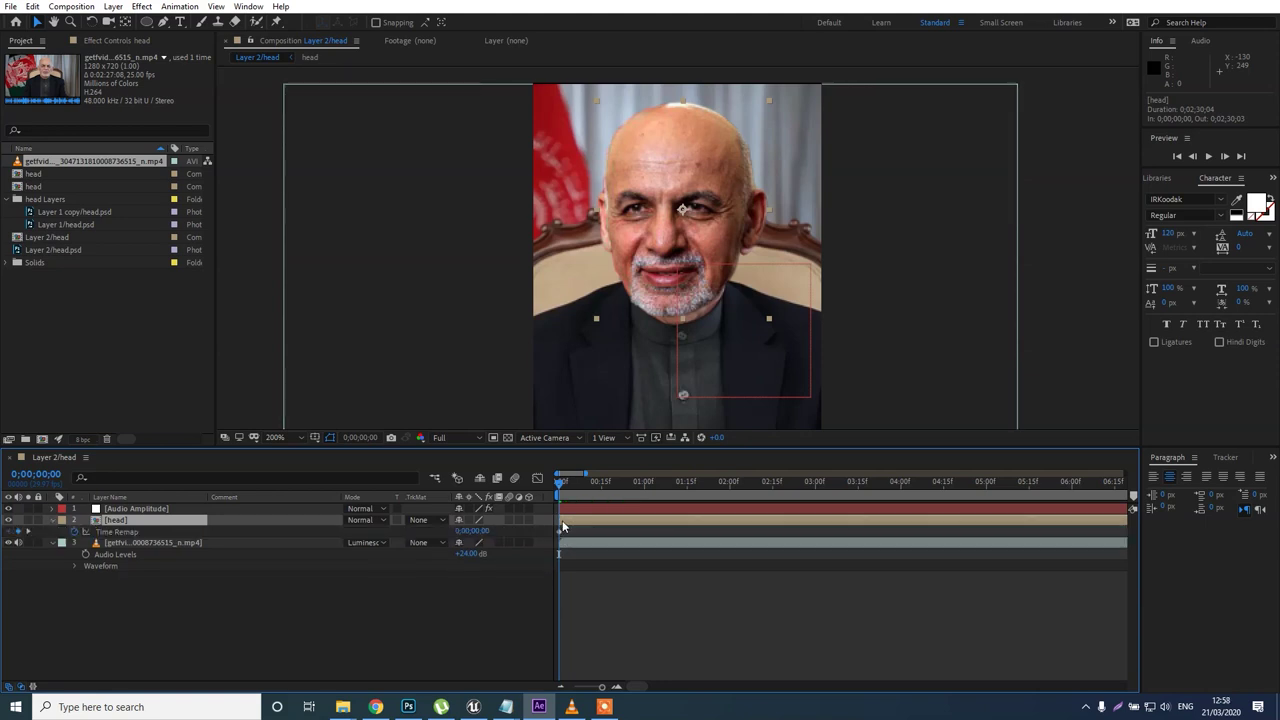
{"action": "left_click", "coordinate": [76, 531], "text": "alt"}
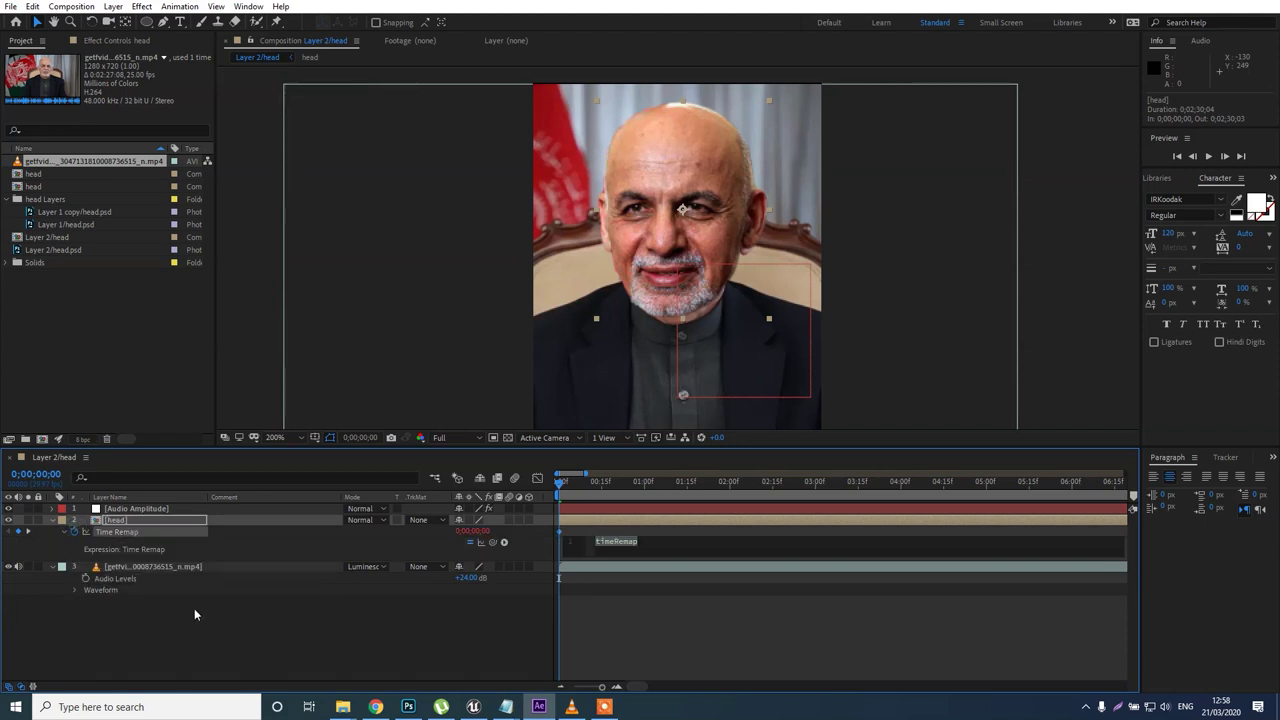
{"action": "type", "text": "a=thisComp.layer(\"Audio Amplitude\").effect(\"Both Channels\")(\"ADBE Slider Control-0001\"); linear(a, 0, 400, 0, 7)"}
Play back and scrub through the composition to check the head's mouth movement against the amplified audio.
{"action": "left_click_drag", "start_coordinate": [594, 485], "coordinate": [511, 511]}
{"action": "key", "text": "space"}
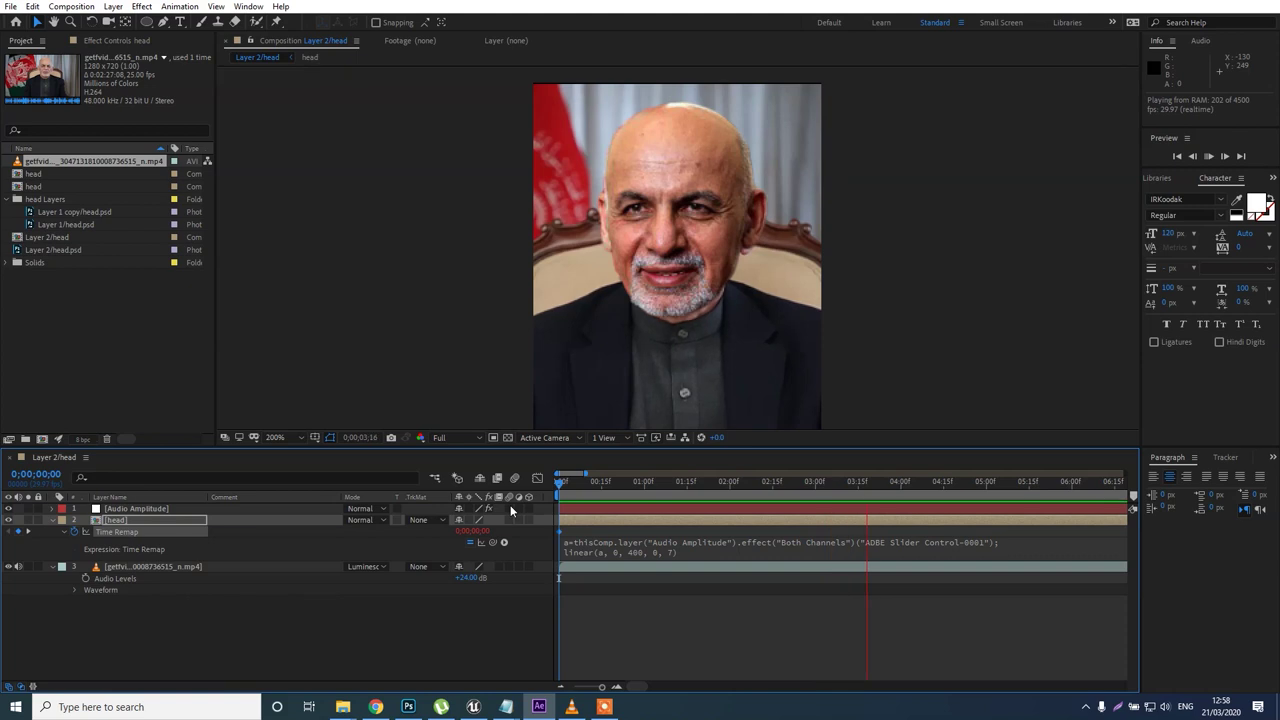
{"action": "key", "text": "space"}
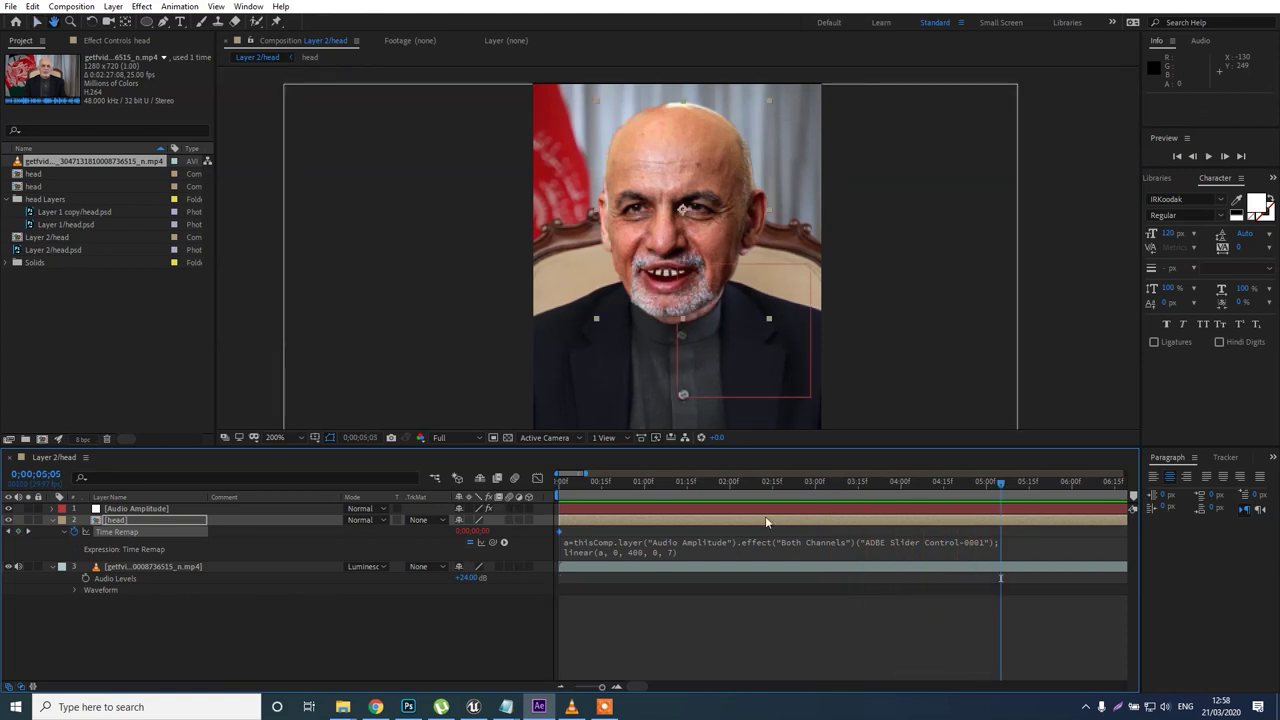
{"action": "left_click_drag", "start_coordinate": [731, 486], "coordinate": [622, 500]}
{"action": "left_click", "coordinate": [606, 518]}
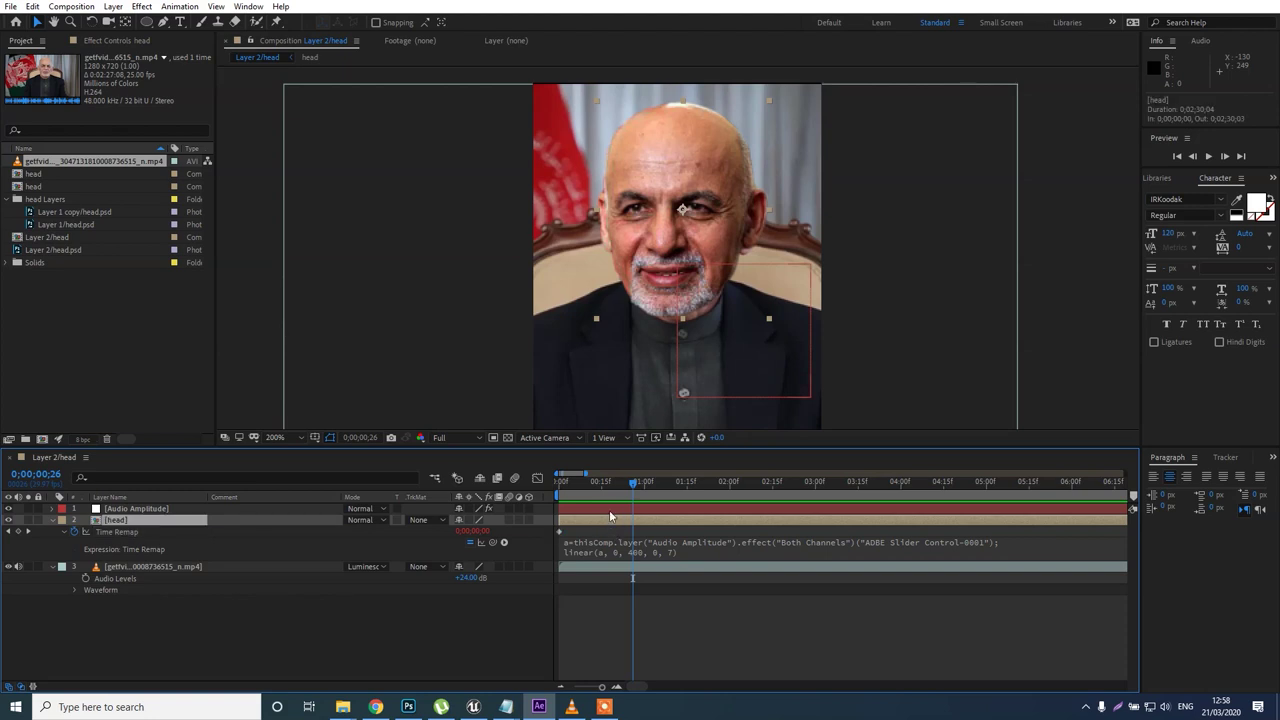
Keyframe the head layer's Position at frames 26 and 2, keeping both keyframes at 112, 95, and preview the motion.
{"action": "key", "text": "shift+p"}
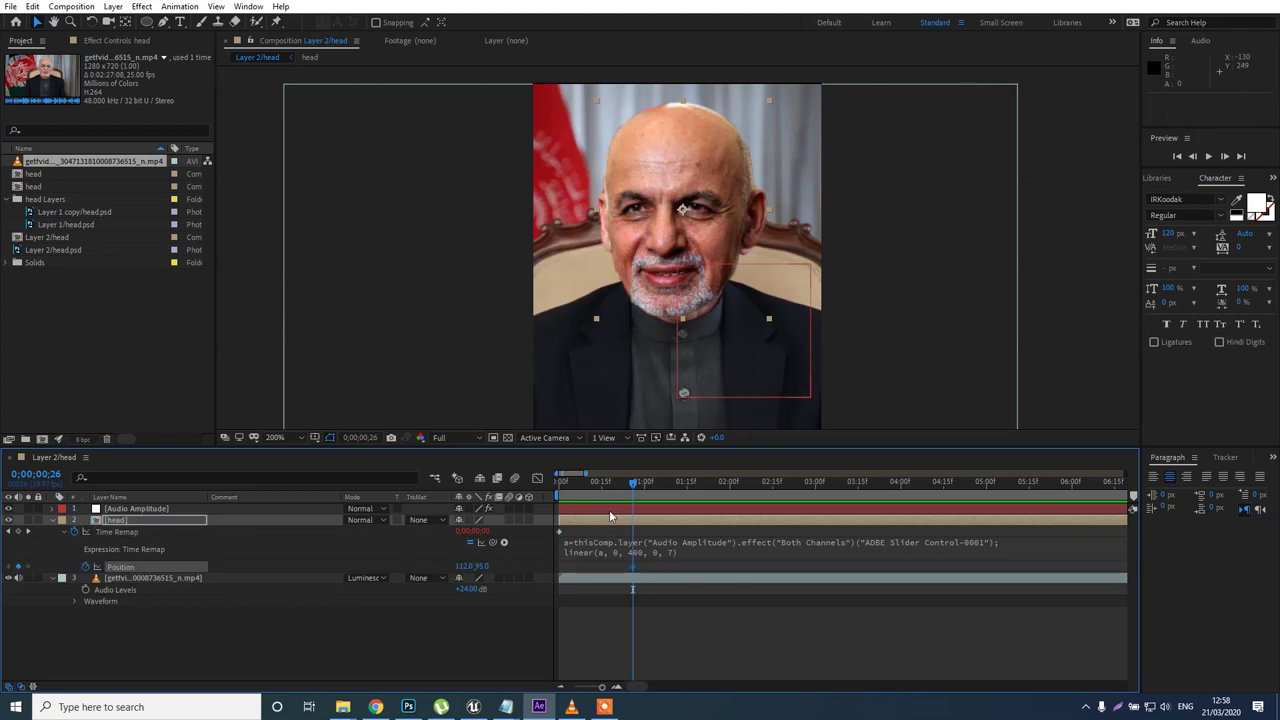
{"action": "left_click_drag", "start_coordinate": [620, 490], "coordinate": [565, 490]}
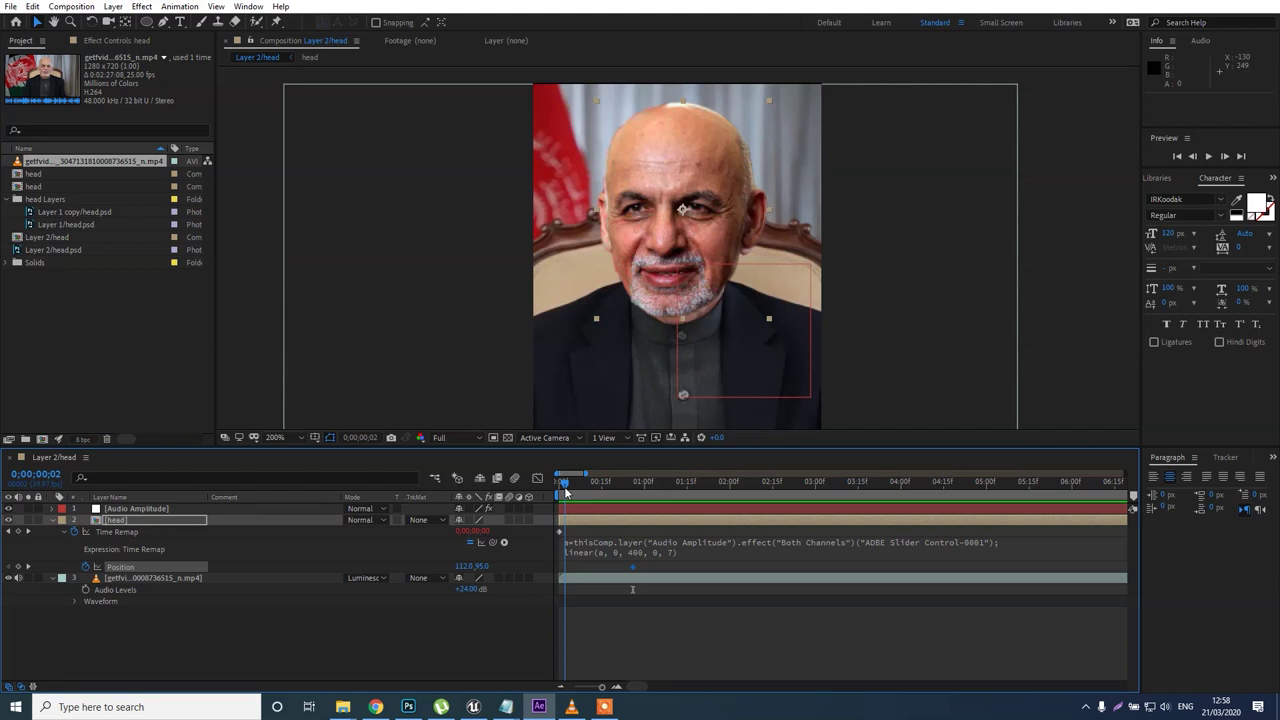
{"action": "key", "text": "shift+Right"}
{"action": "key", "text": "shift+Down"}
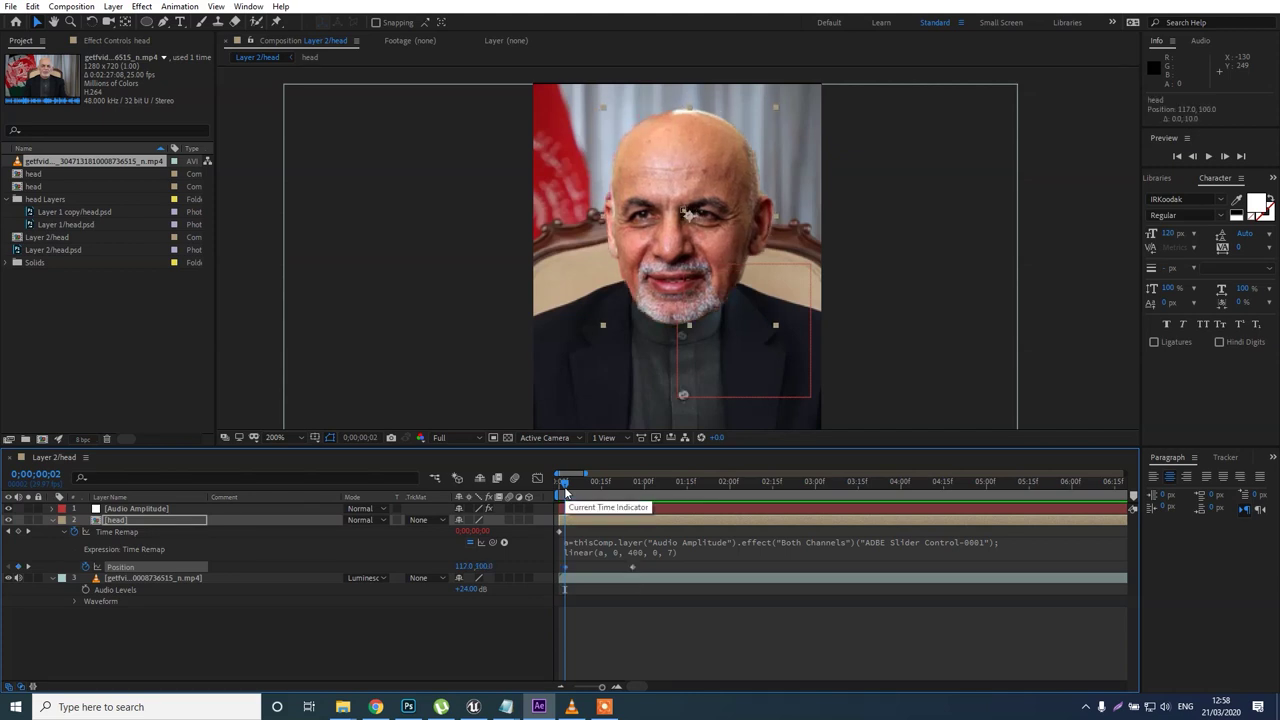
{"action": "key", "text": "shift+Left"}
{"action": "key", "text": "shift+Up"}
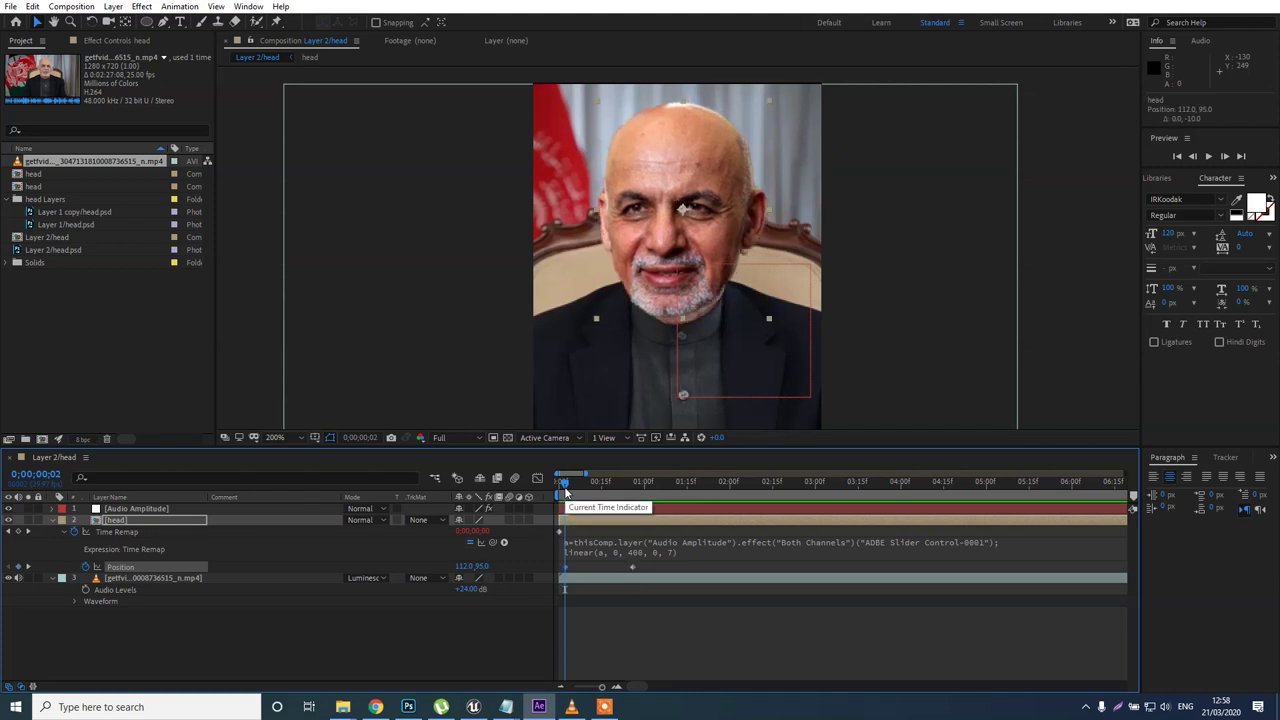
{"action": "key", "text": "space"}
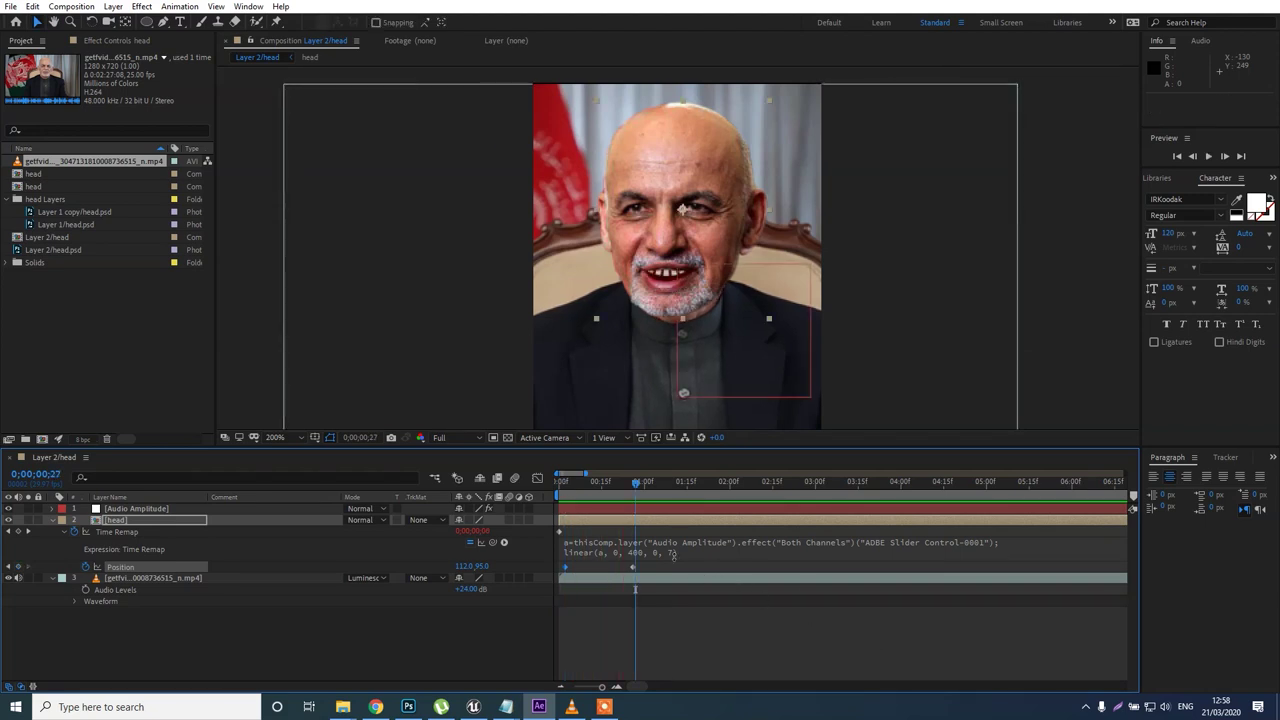
Add head Position keyframes at frame 15, nudged slightly up to 112, 94, and at frame 21, moved down to 112, 99.5.
{"action": "left_click_drag", "start_coordinate": [632, 490], "coordinate": [601, 492]}
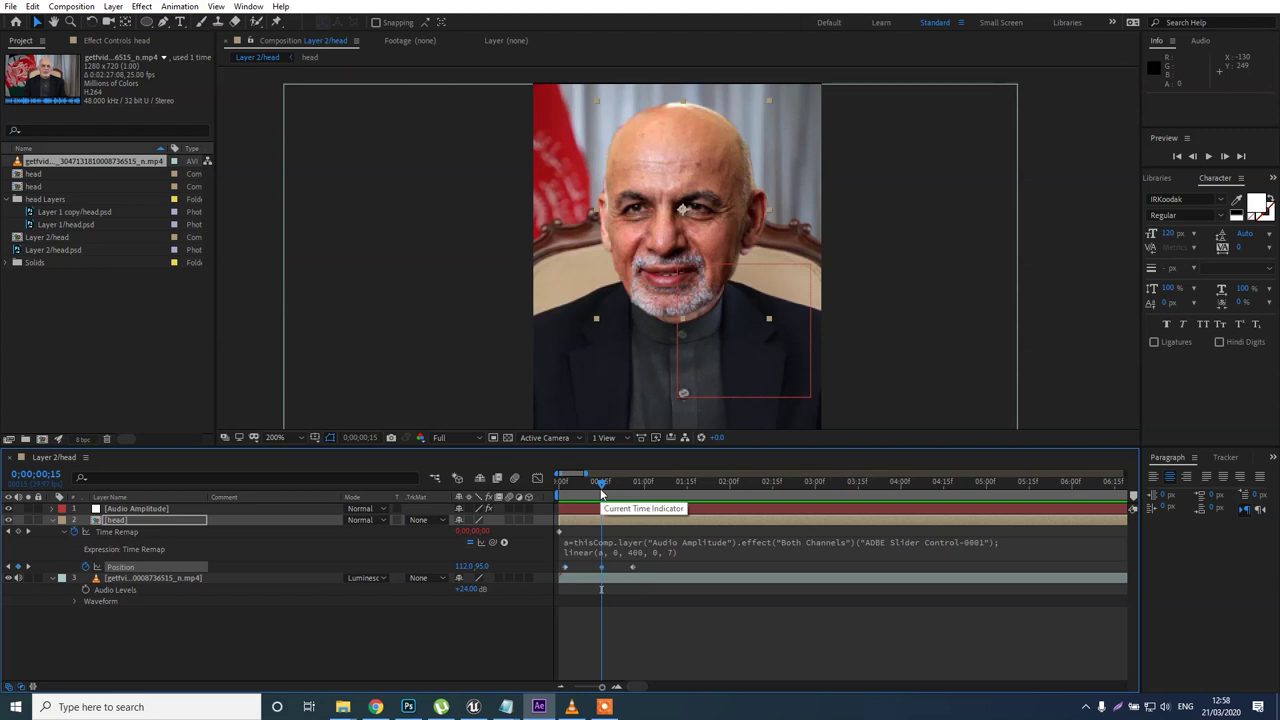
{"action": "key", "text": "shift+Up"}
{"action": "key", "text": "shift+Down"}
{"action": "key", "text": "space"}
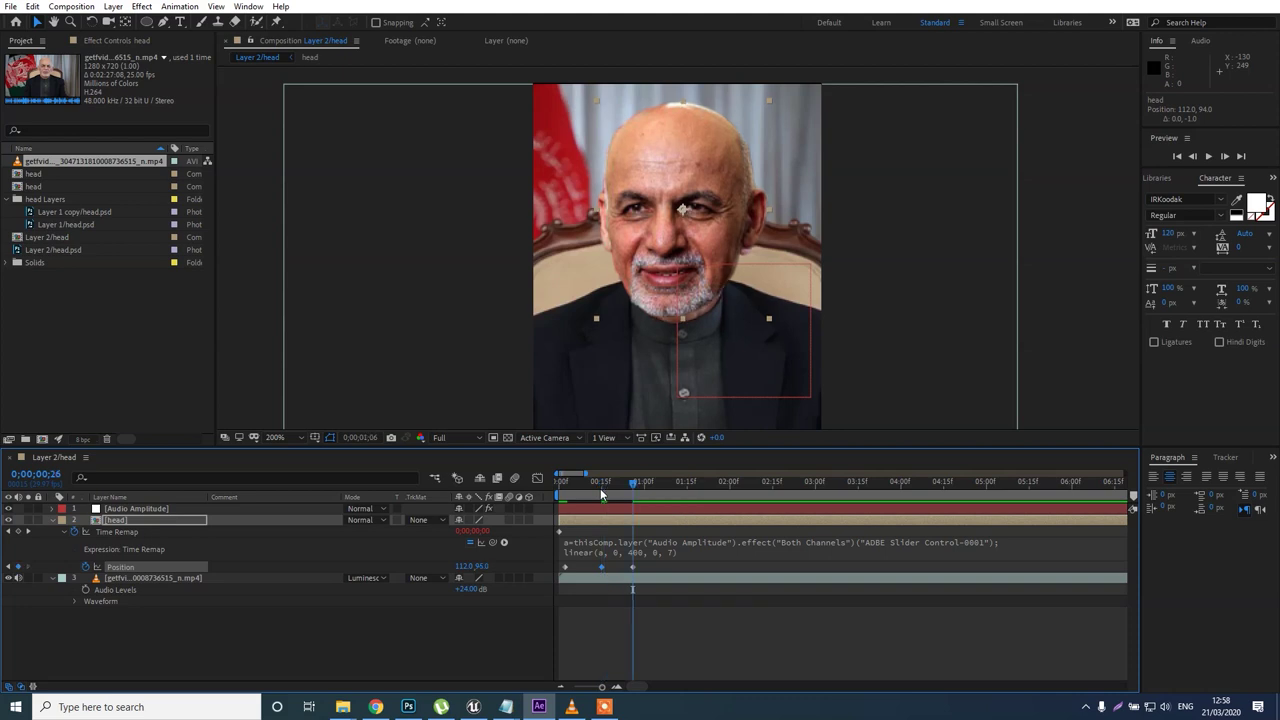
{"action": "left_click_drag", "start_coordinate": [604, 488], "coordinate": [623, 489]}
{"action": "key", "text": "shift+Down"}
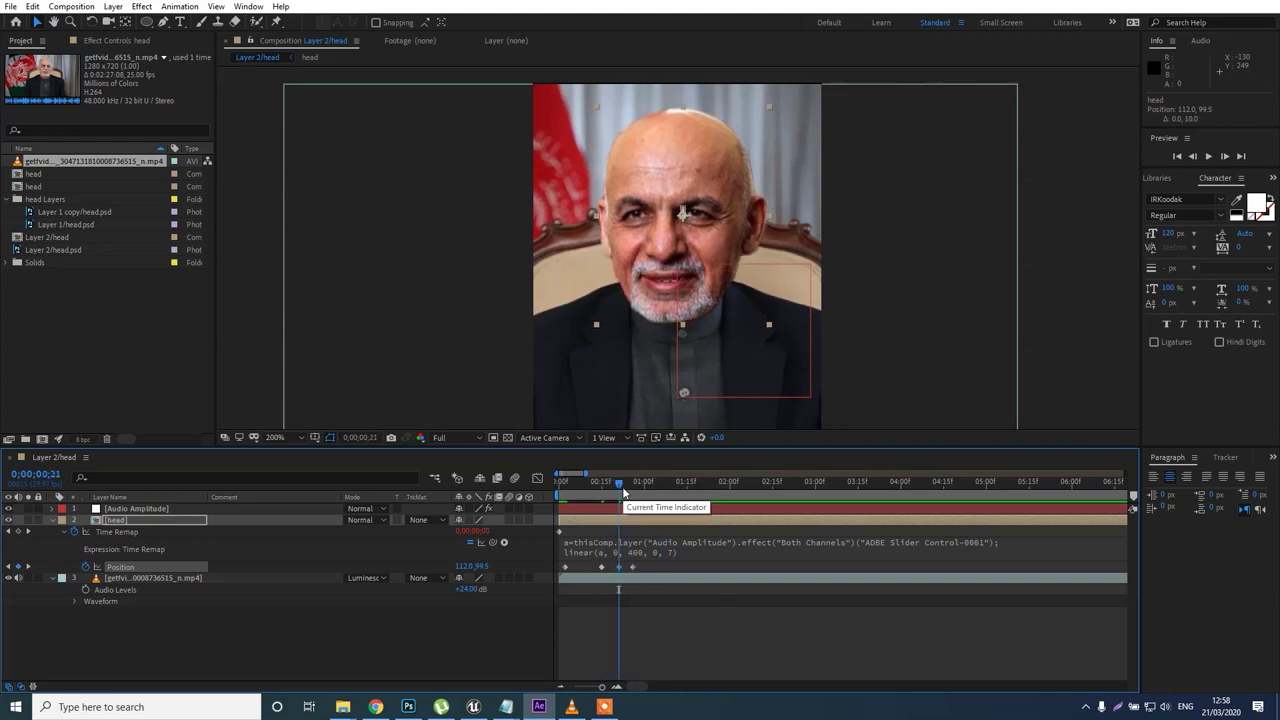
Repeat the head's Position keyframes by copying them and pasting sets at about 1;10, 2;16 and five seconds.
{"action": "left_click", "coordinate": [673, 481]}
{"action": "left_click_drag", "start_coordinate": [640, 568], "coordinate": [545, 565]}
{"action": "key", "text": "ctrl+c"}
{"action": "key", "text": "ctrl+v"}
{"action": "left_click_drag", "start_coordinate": [762, 560], "coordinate": [292, 573]}
{"action": "key", "text": "ctrl+c"}
{"action": "left_click", "coordinate": [775, 486]}
{"action": "key", "text": "ctrl+v"}
{"action": "left_click", "coordinate": [985, 490]}
{"action": "key", "text": "ctrl+v"}
{"action": "key", "text": "space"}
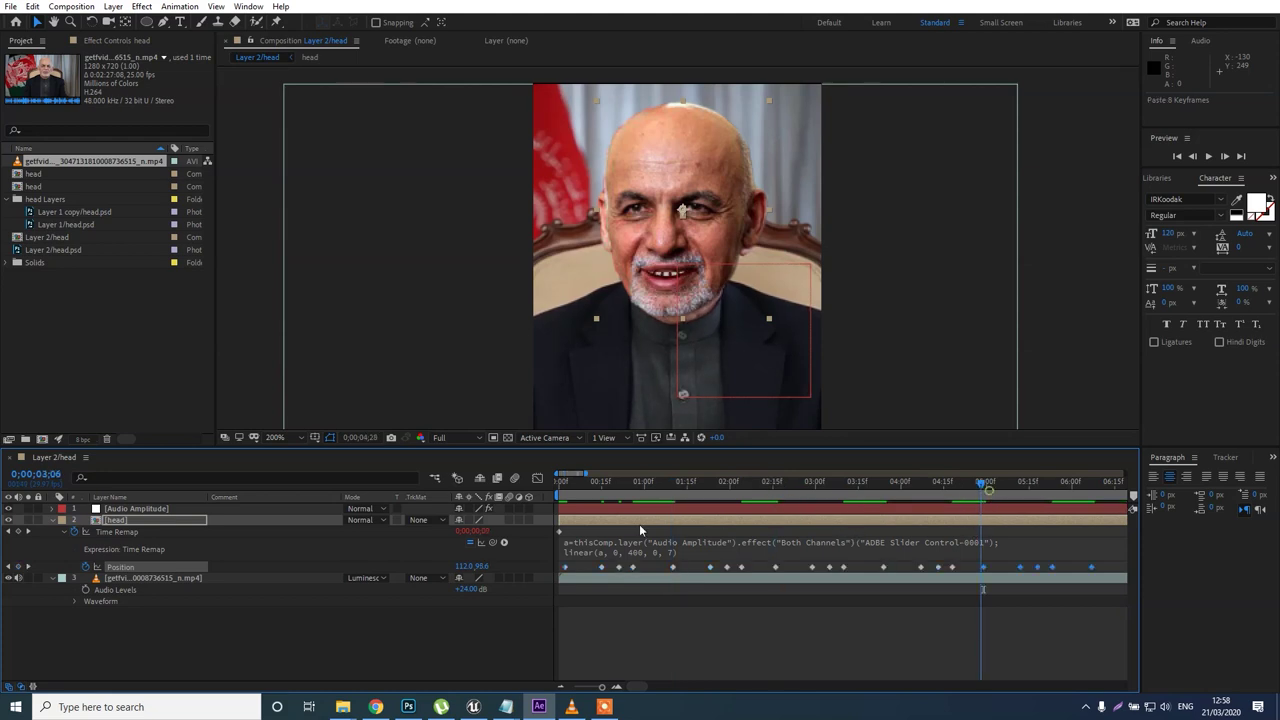
After previewing the motion, remove the second set's third Position keyframe and move the frame 21 keyframe to about 1;02.
{"action": "left_click_drag", "start_coordinate": [1087, 511], "coordinate": [557, 551]}
{"action": "key", "text": "space"}
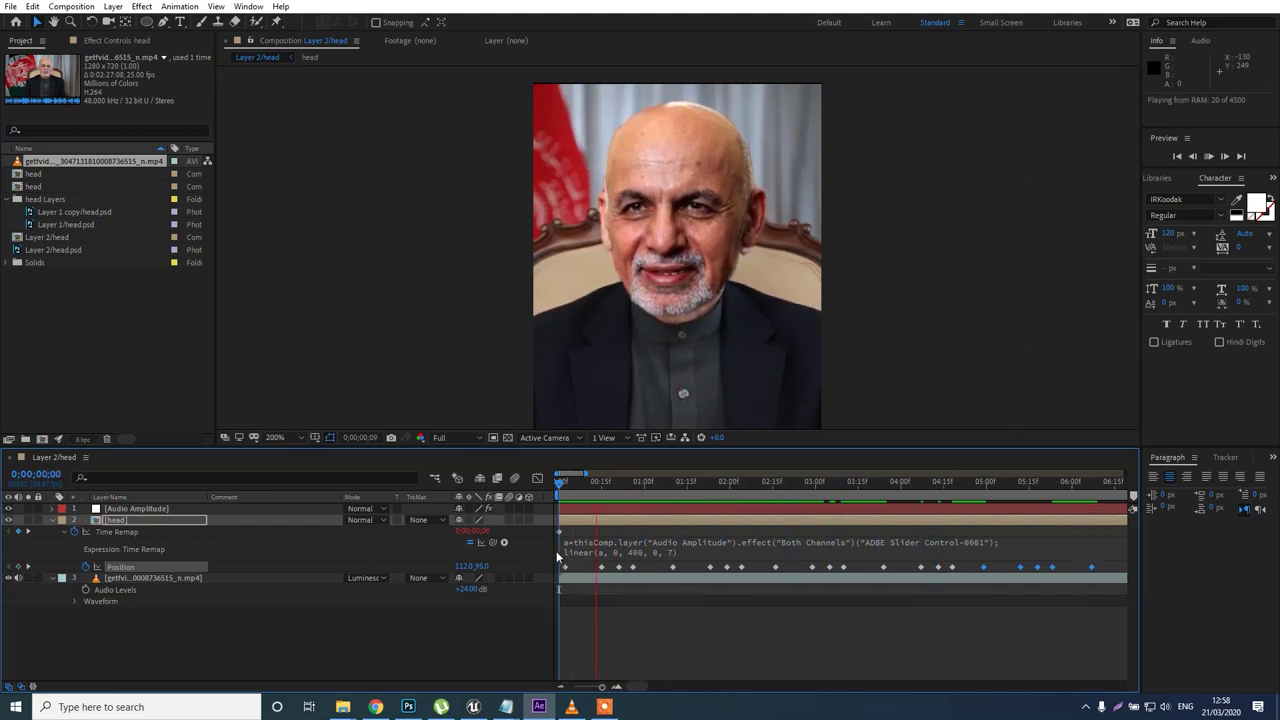
{"action": "key", "text": "space"}
{"action": "left_click", "coordinate": [728, 567]}
{"action": "key", "text": "ctrl+x"}
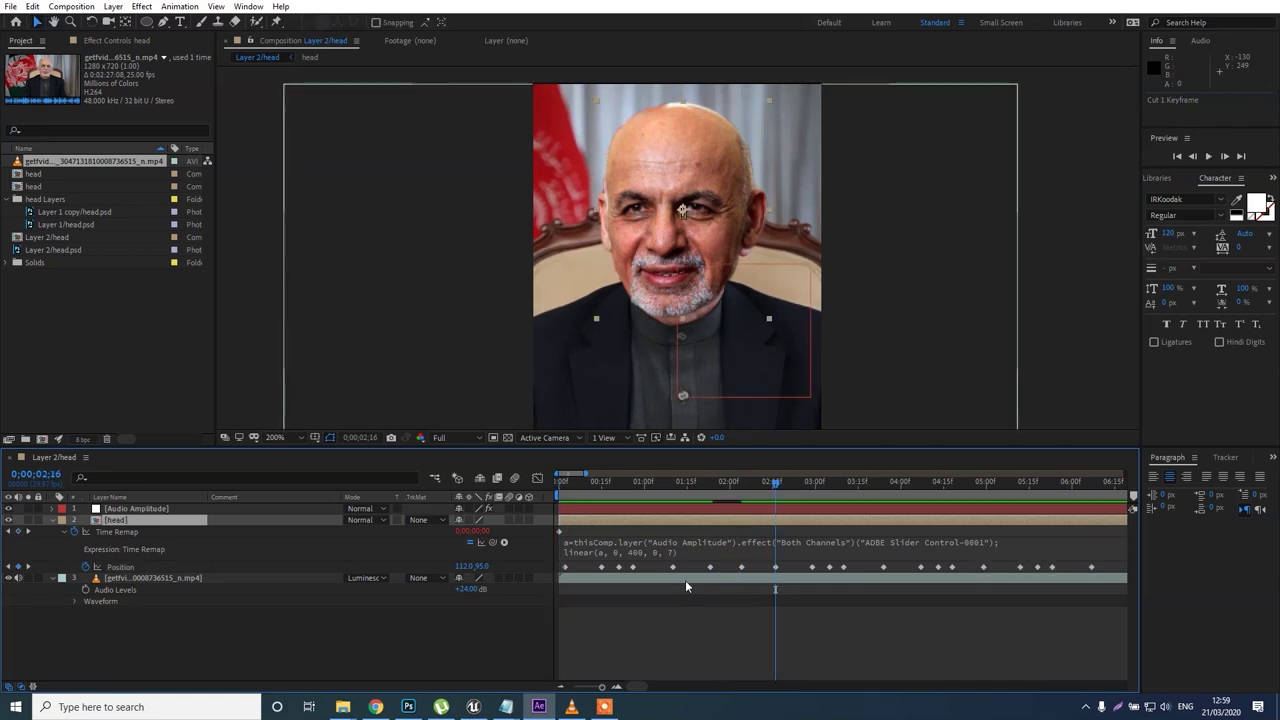
{"action": "left_click_drag", "start_coordinate": [620, 568], "coordinate": [647, 569]}
{"action": "left_click", "coordinate": [632, 567]}
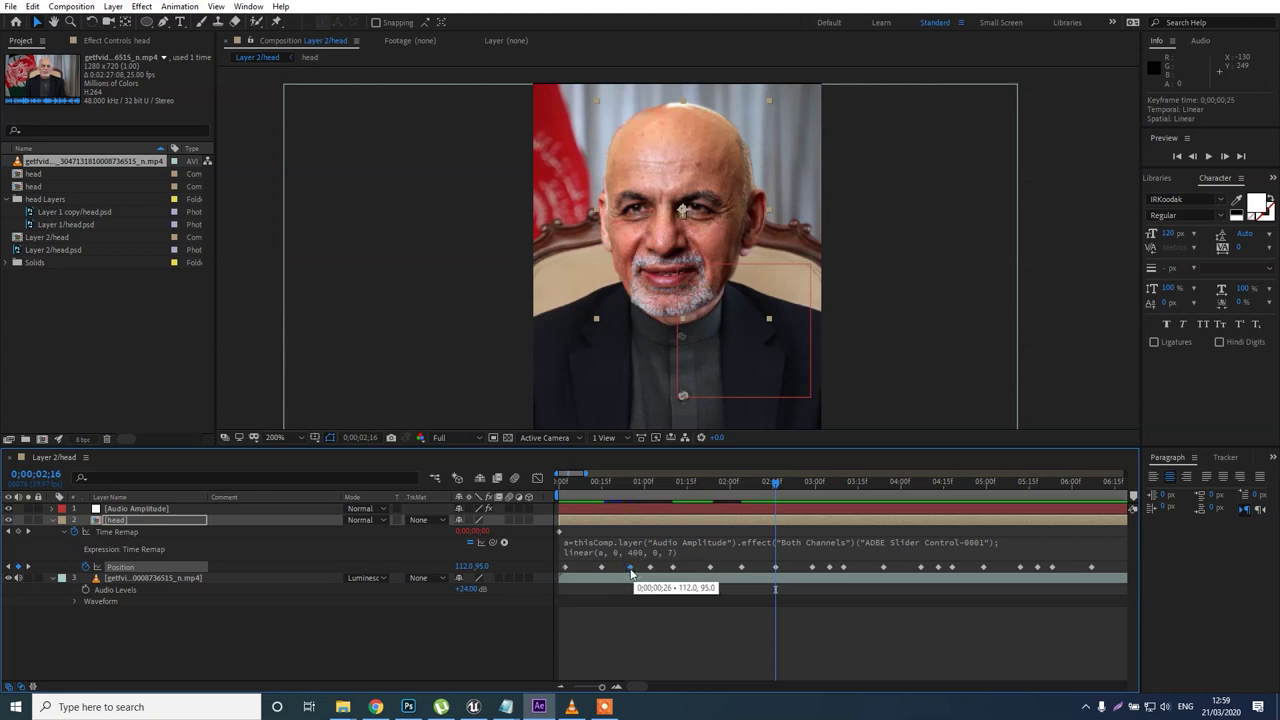
Remove the third Position keyframe from each of the remaining repeated sets and play back the thinned-out head motion.
{"action": "left_click", "coordinate": [829, 567]}
{"action": "key", "text": "ctrl+x"}
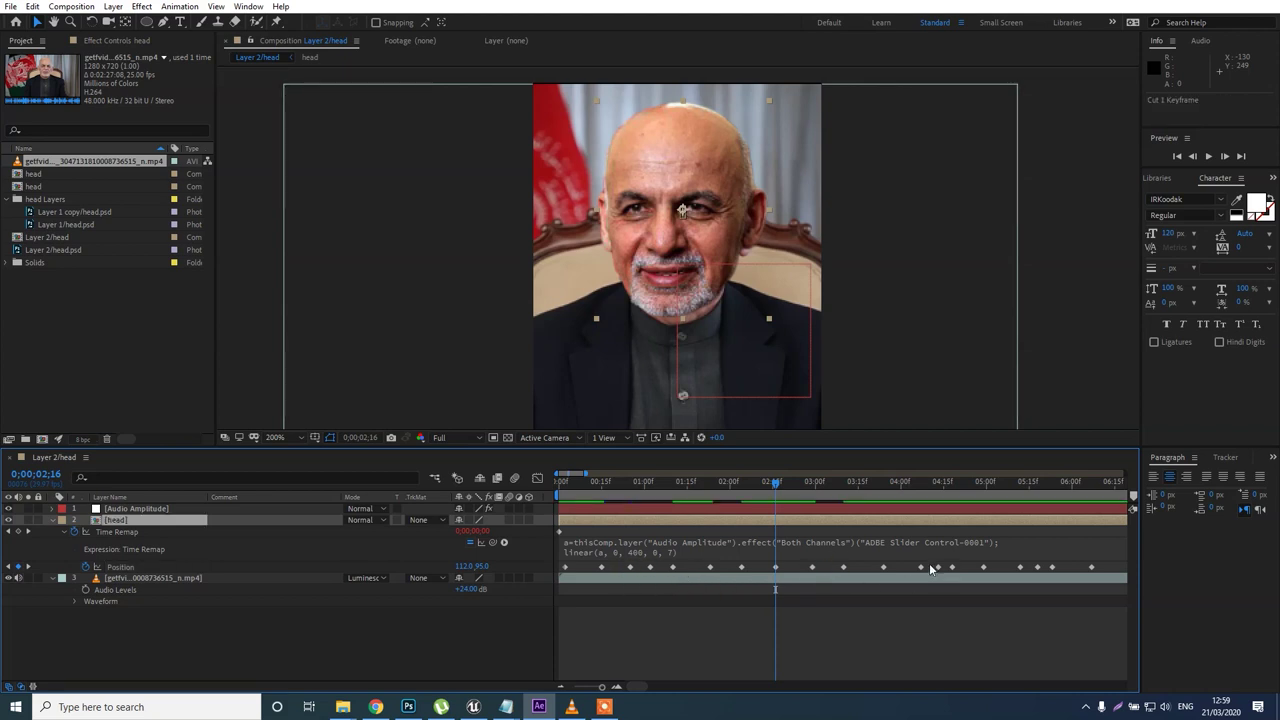
{"action": "left_click", "coordinate": [938, 567]}
{"action": "key", "text": "ctrl+x"}
{"action": "left_click_drag", "start_coordinate": [1037, 567], "coordinate": [1001, 570]}
{"action": "left_click_drag", "start_coordinate": [979, 489], "coordinate": [1003, 510]}
{"action": "key", "text": "ctrl+x"}
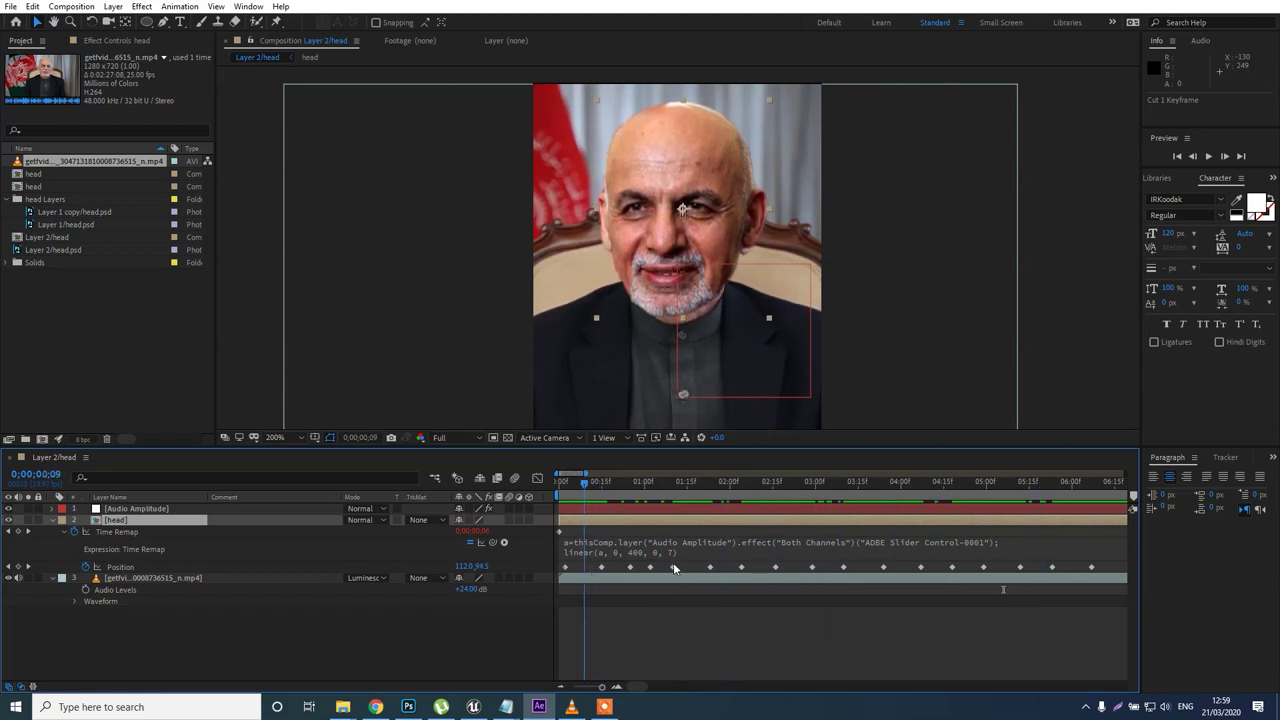
{"action": "left_click", "coordinate": [627, 577]}
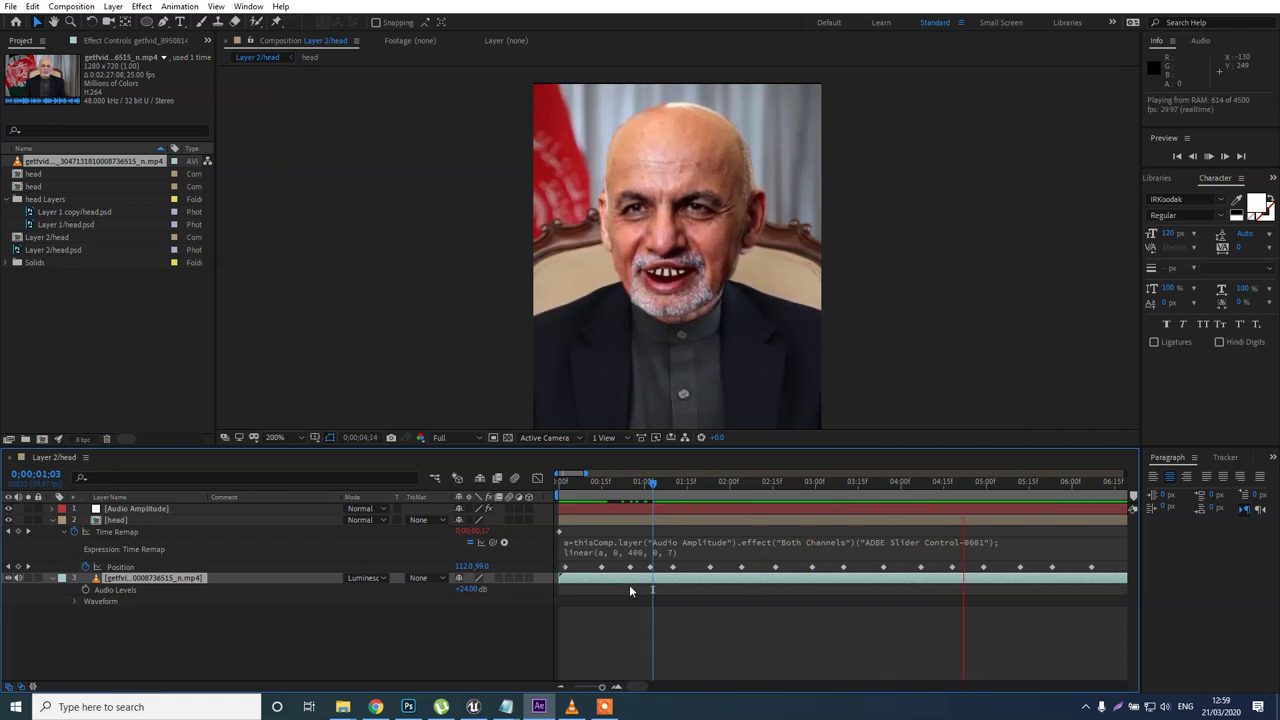
{"action": "key", "text": "space"}
{"action": "left_click_drag", "start_coordinate": [653, 488], "coordinate": [537, 510]}
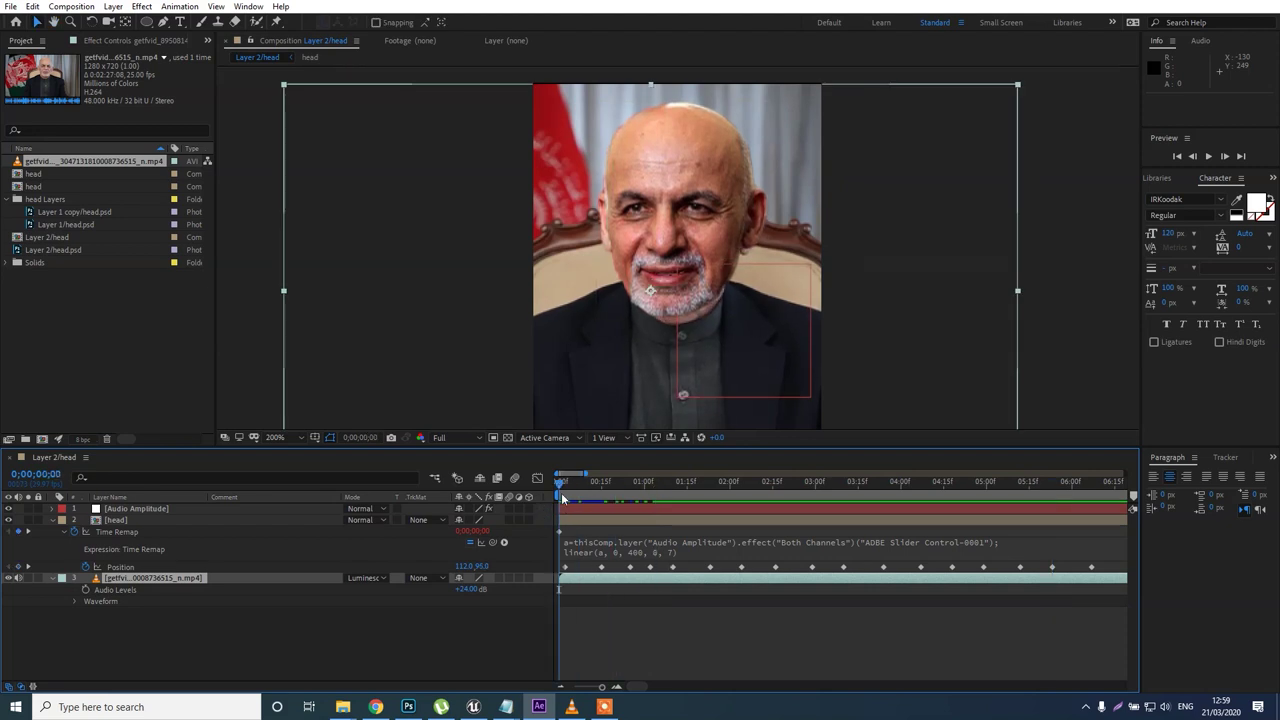
Open the nested head composition and duplicate its [Layer 2/head.psd] layer.
{"action": "left_click", "coordinate": [563, 520]}
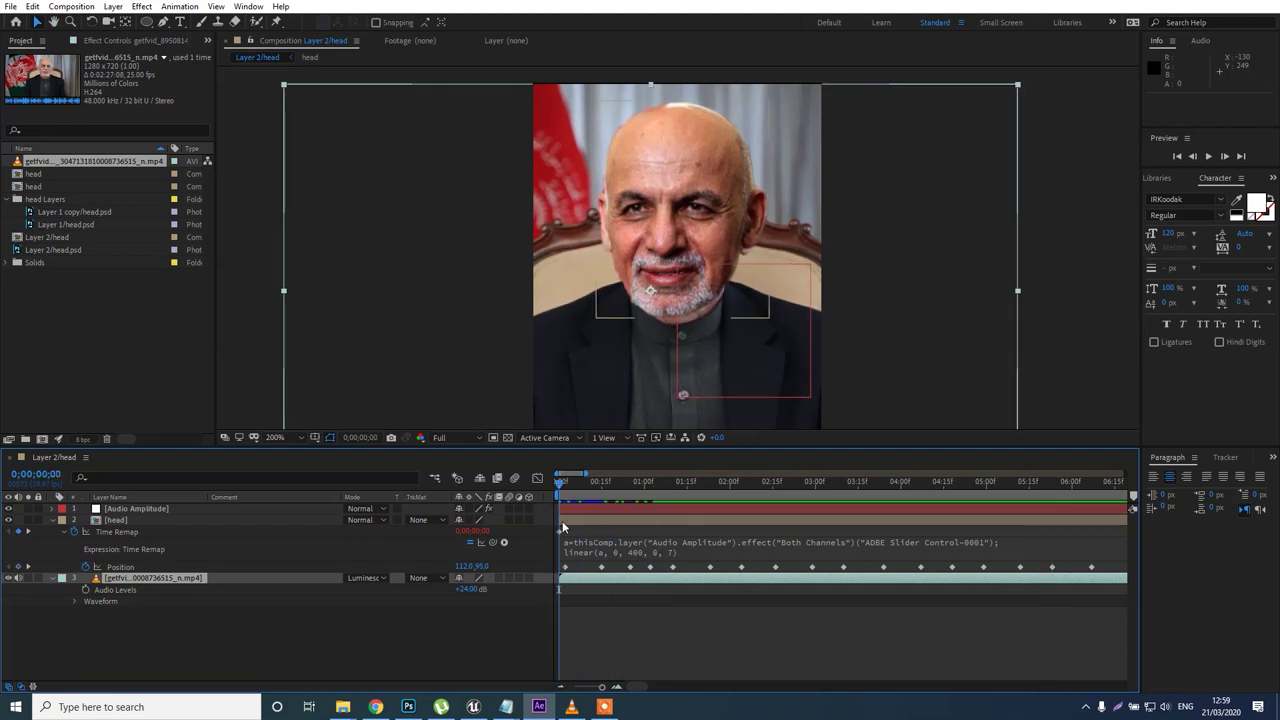
{"action": "left_click", "coordinate": [580, 521]}
{"action": "double_click", "coordinate": [580, 521]}
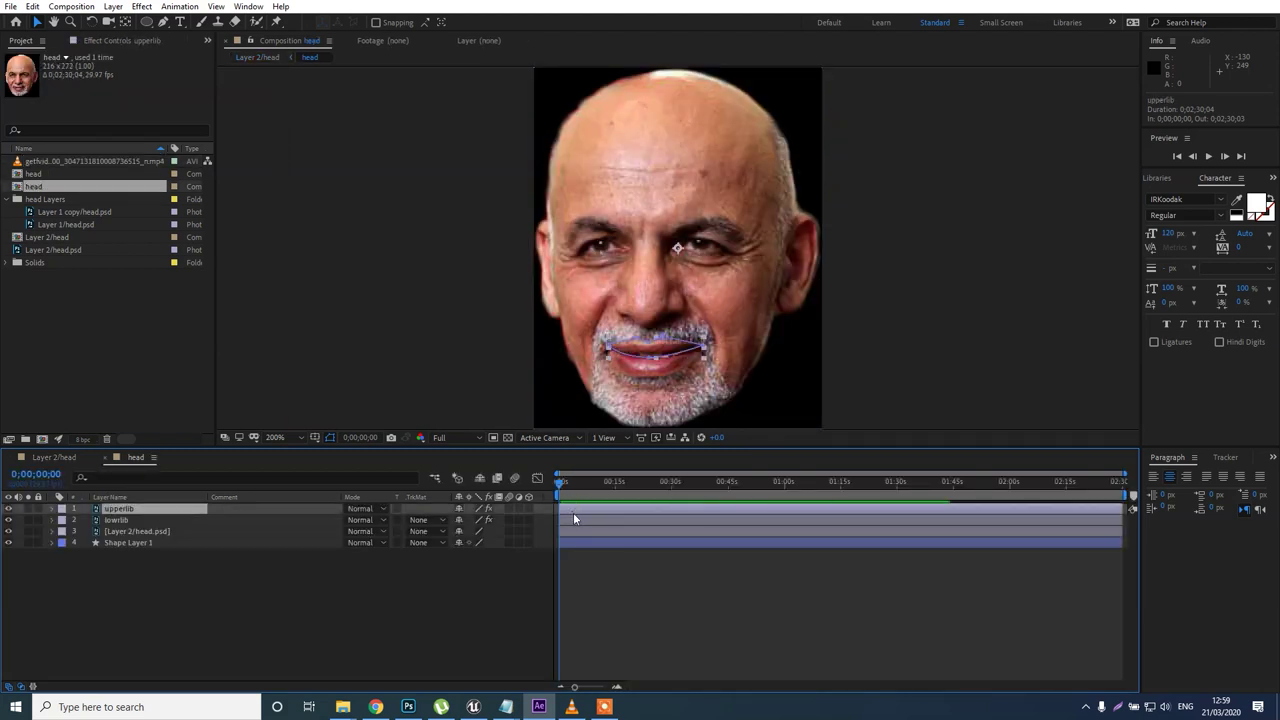
{"action": "left_click", "coordinate": [564, 533]}
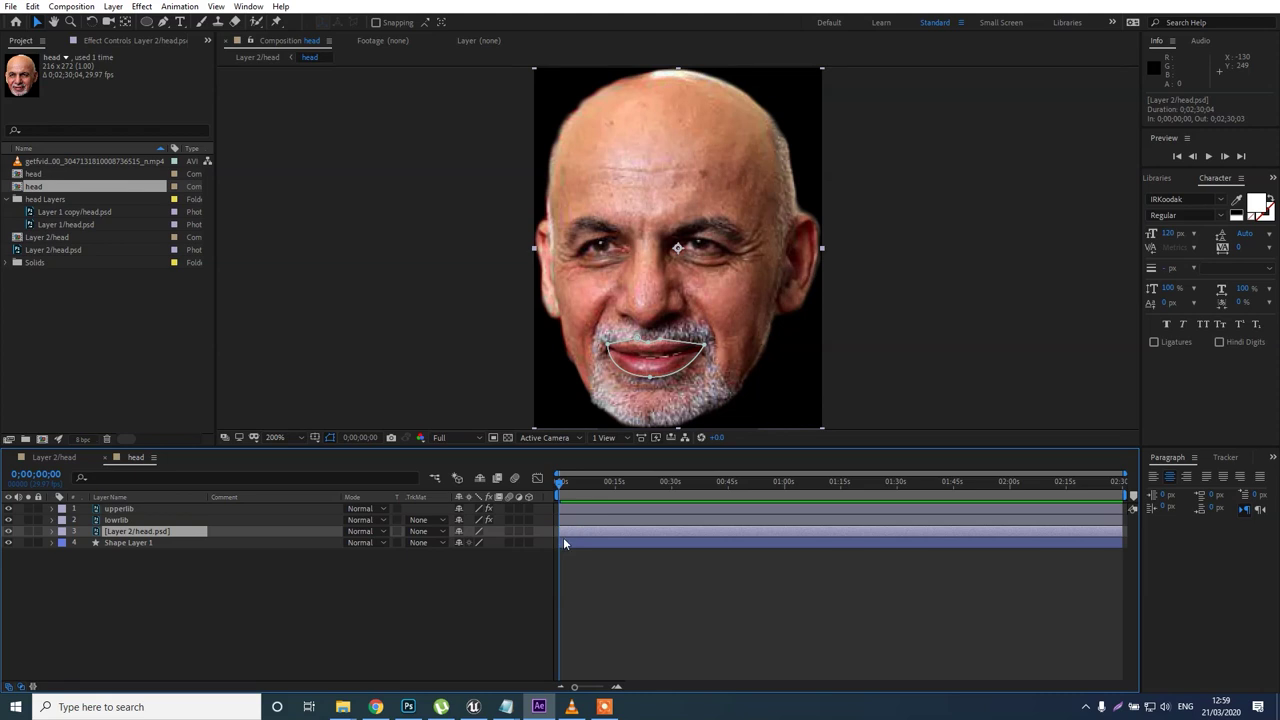
{"action": "left_click", "coordinate": [563, 542]}
{"action": "left_click", "coordinate": [565, 531]}
{"action": "key", "text": "ctrl+d"}
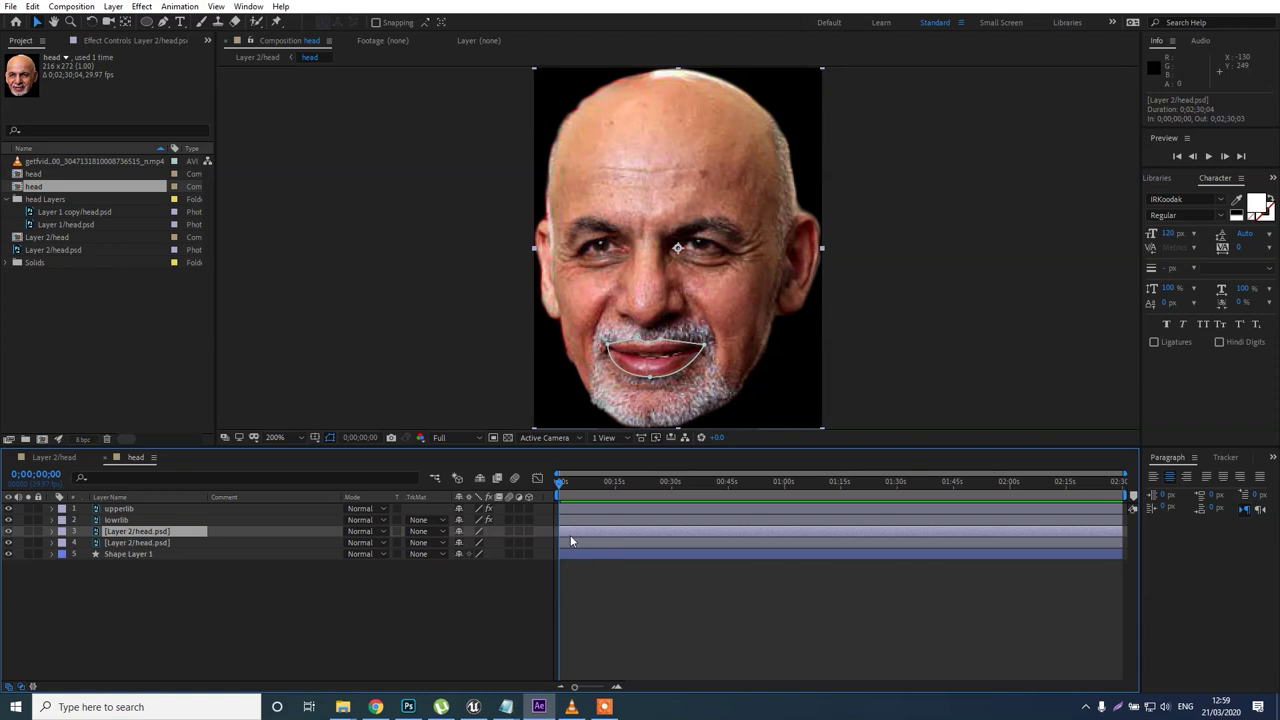
Draw a closed Pen mask around the viewer's-left eye on the upper [Layer 2/head.psd] copy, curving its upper edge.
{"action": "key", "text": "period"}
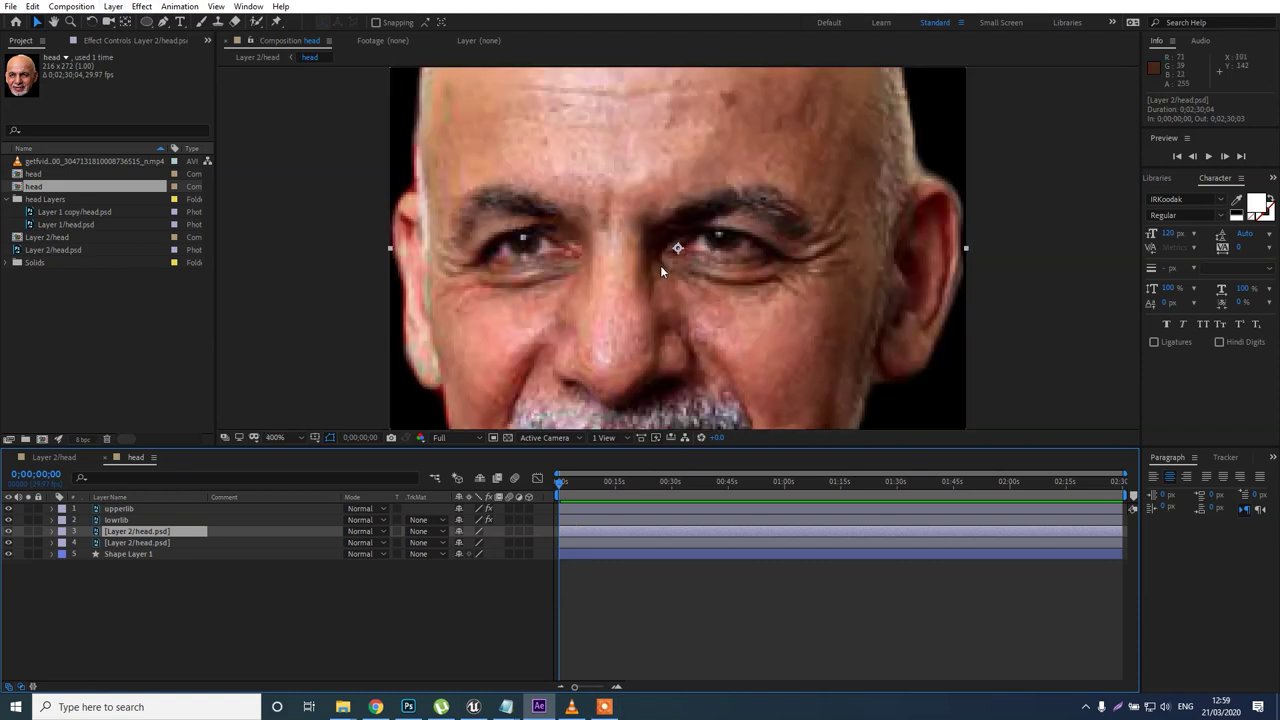
{"action": "left_click", "coordinate": [163, 22]}
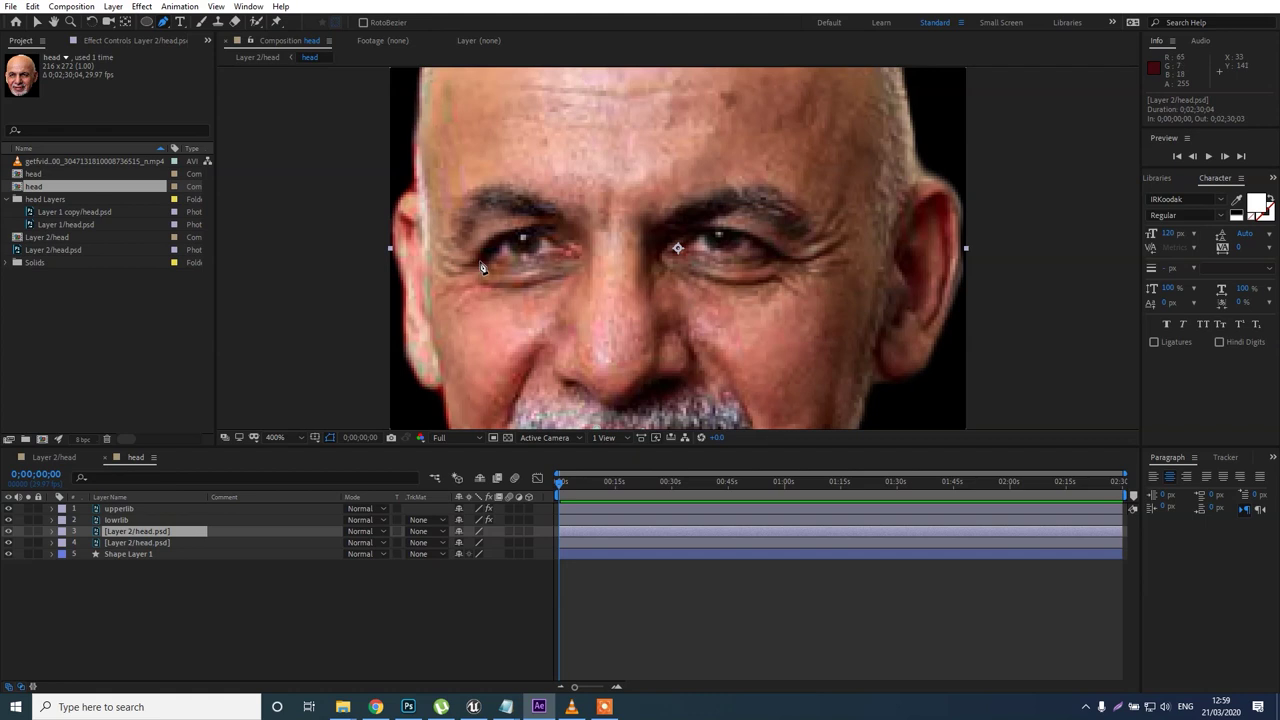
{"action": "left_click", "coordinate": [479, 261]}
{"action": "left_click", "coordinate": [535, 234]}
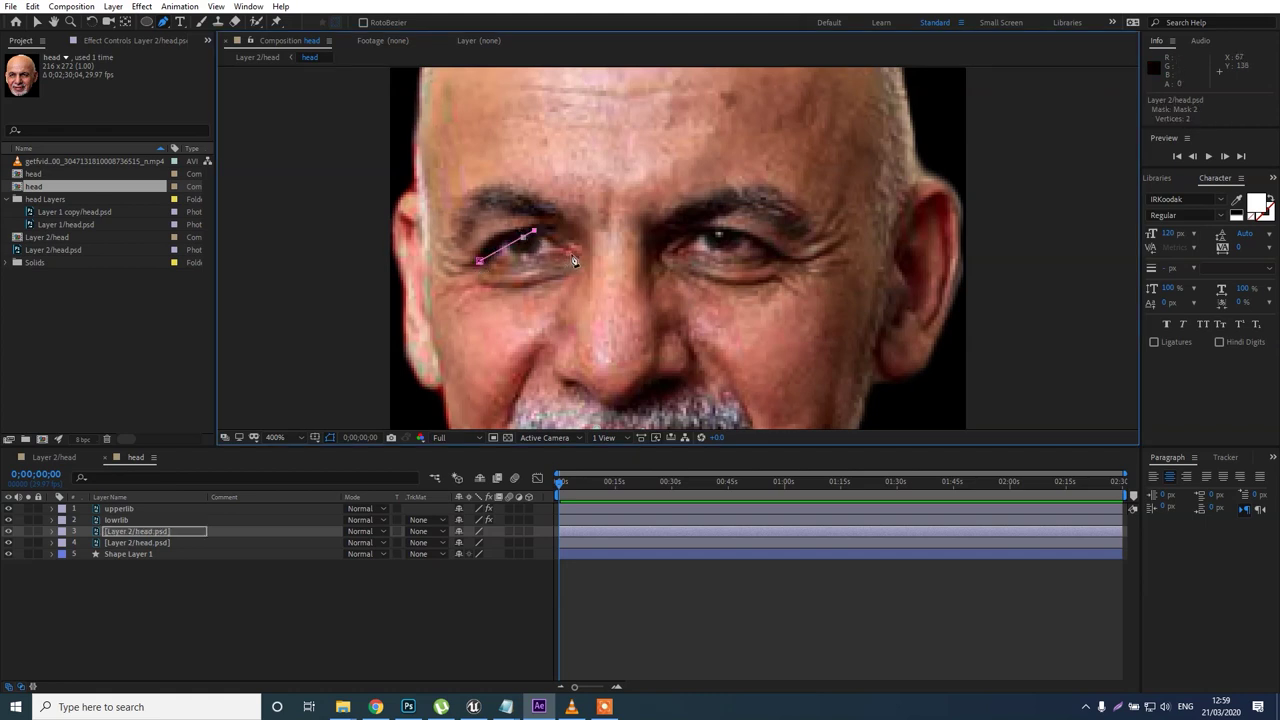
{"action": "left_click", "coordinate": [521, 258]}
{"action": "left_click", "coordinate": [479, 262]}
{"action": "left_click", "coordinate": [534, 231], "text": "alt"}
Draw a second closed Pen mask around the viewer's-right eye on the same head layer.
{"action": "left_click", "coordinate": [676, 254]}
{"action": "left_click", "coordinate": [709, 231]}
{"action": "left_click", "coordinate": [777, 254]}
{"action": "left_click", "coordinate": [730, 259]}
{"action": "left_click", "coordinate": [677, 254]}
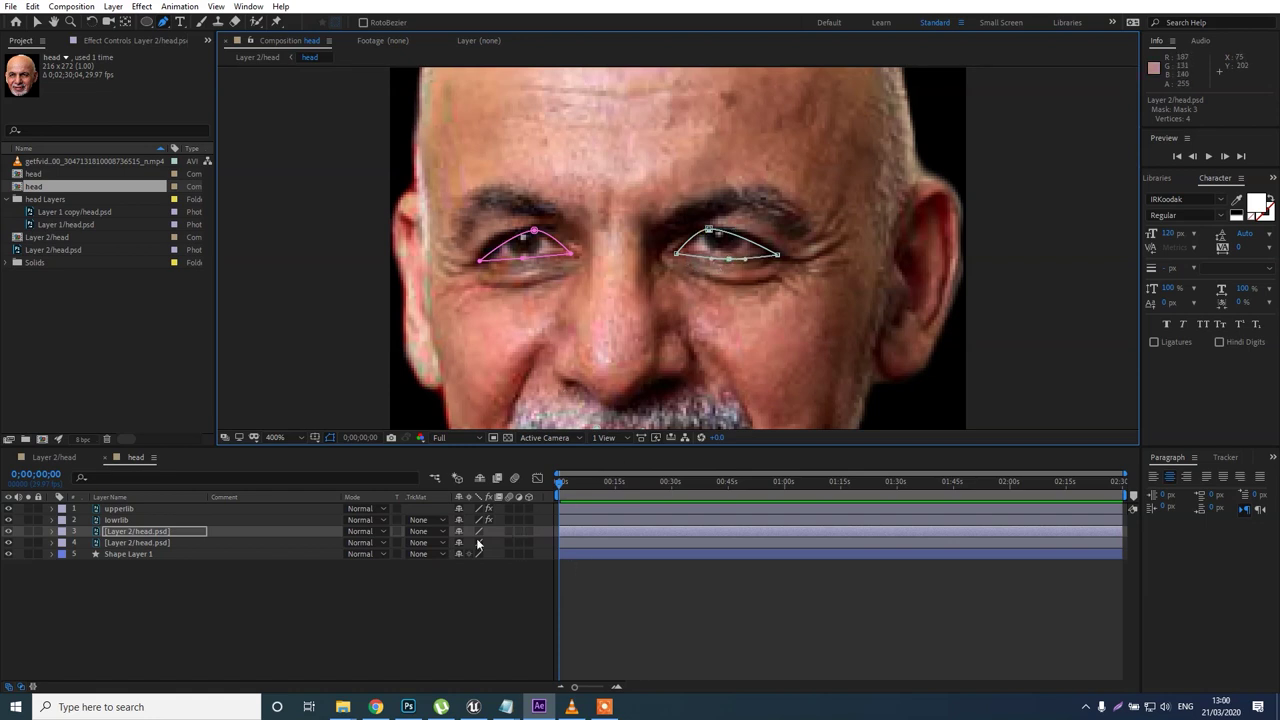
Set Mask 2 and Mask 3 to Subtract and check the eye cut-outs by toggling the lower head copy's visibility.
{"action": "key", "text": "m"}
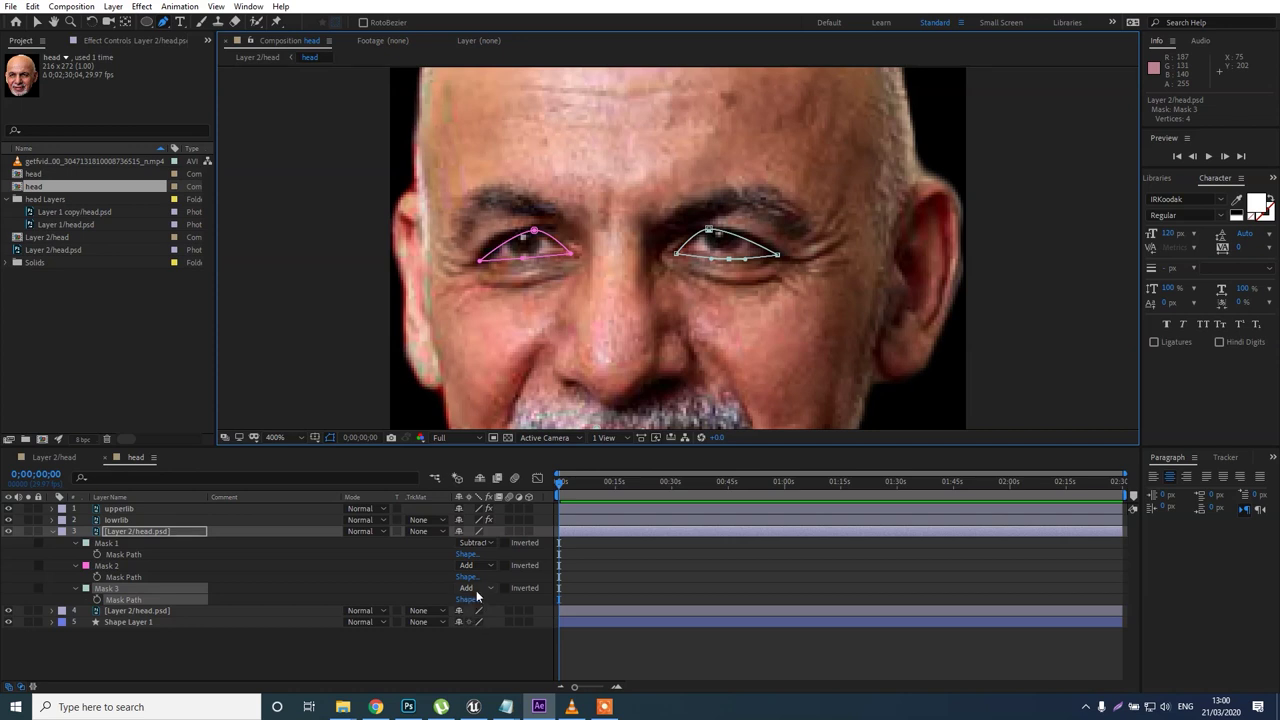
{"action": "left_click", "coordinate": [475, 589]}
{"action": "left_click", "coordinate": [480, 516]}
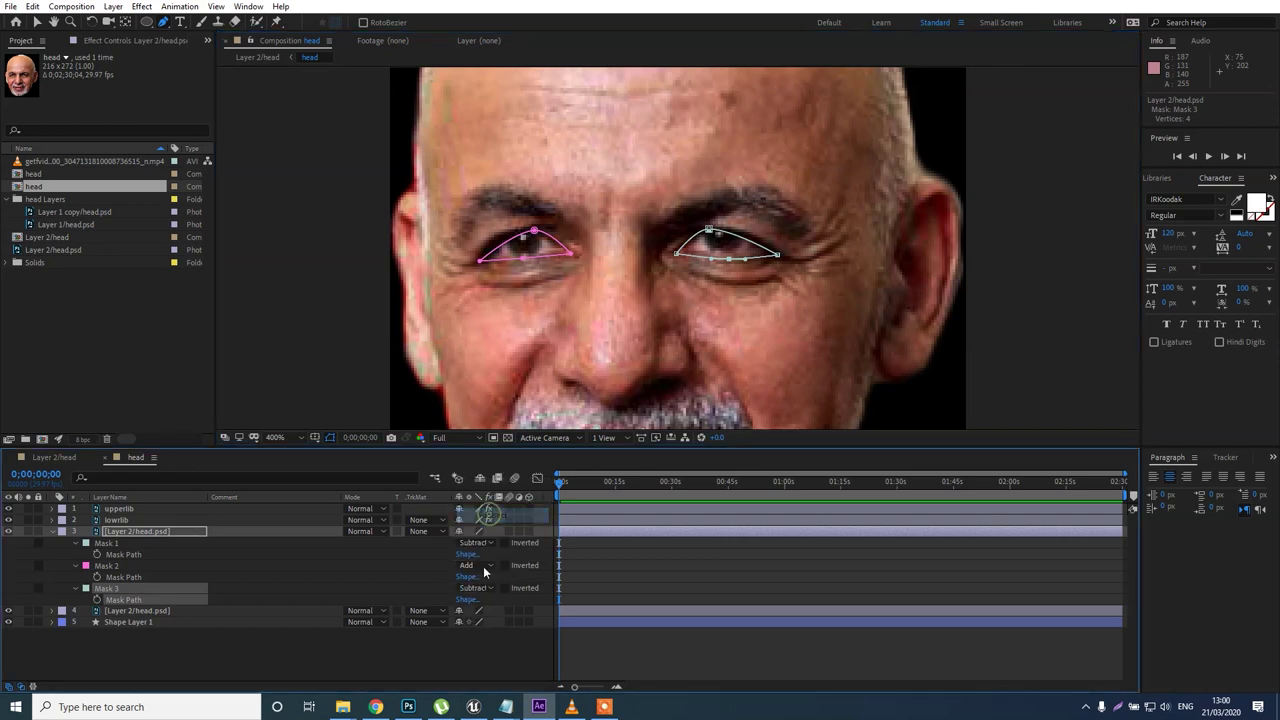
{"action": "left_click", "coordinate": [472, 566]}
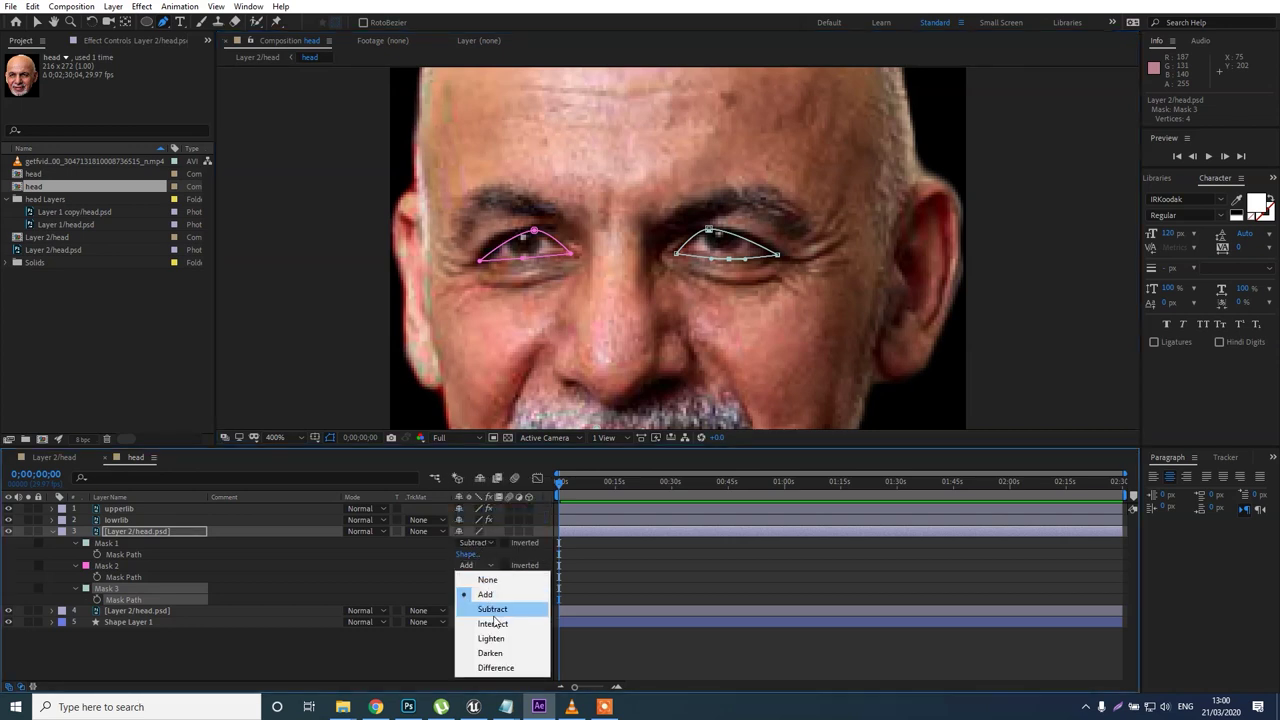
{"action": "left_click", "coordinate": [492, 609]}
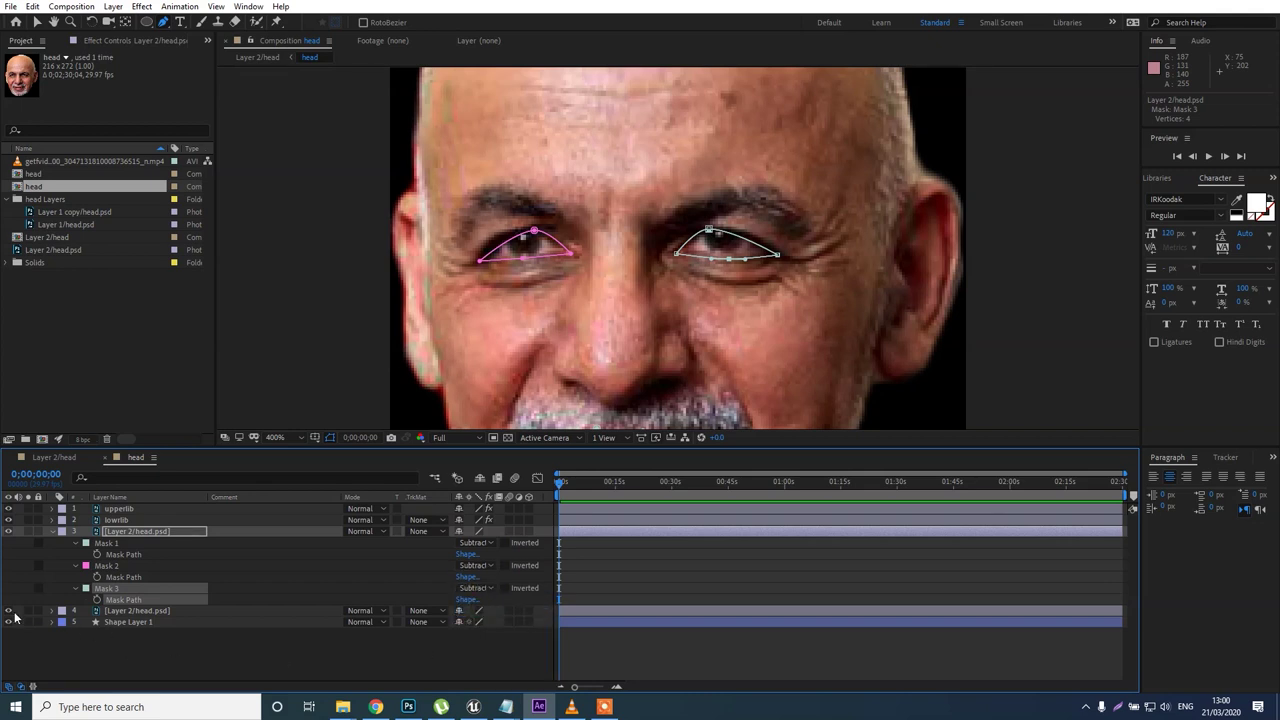
{"action": "left_click", "coordinate": [9, 611]}
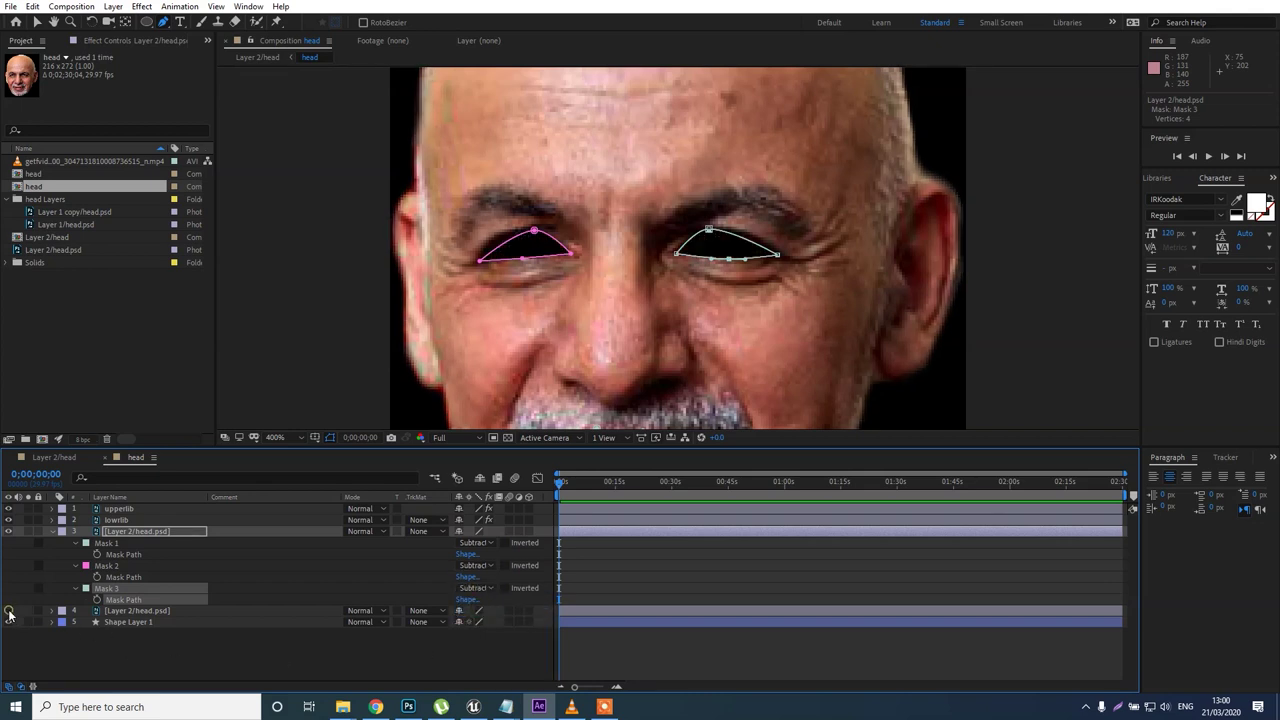
{"action": "left_click", "coordinate": [9, 611]}
{"action": "left_click", "coordinate": [9, 611]}
{"action": "left_click", "coordinate": [9, 611]}
Draw a wide elliptical mask over both eyes and eyebrows on the lower [Layer 2/head.psd] copy and set it to Intersect.
{"action": "left_click", "coordinate": [569, 610]}
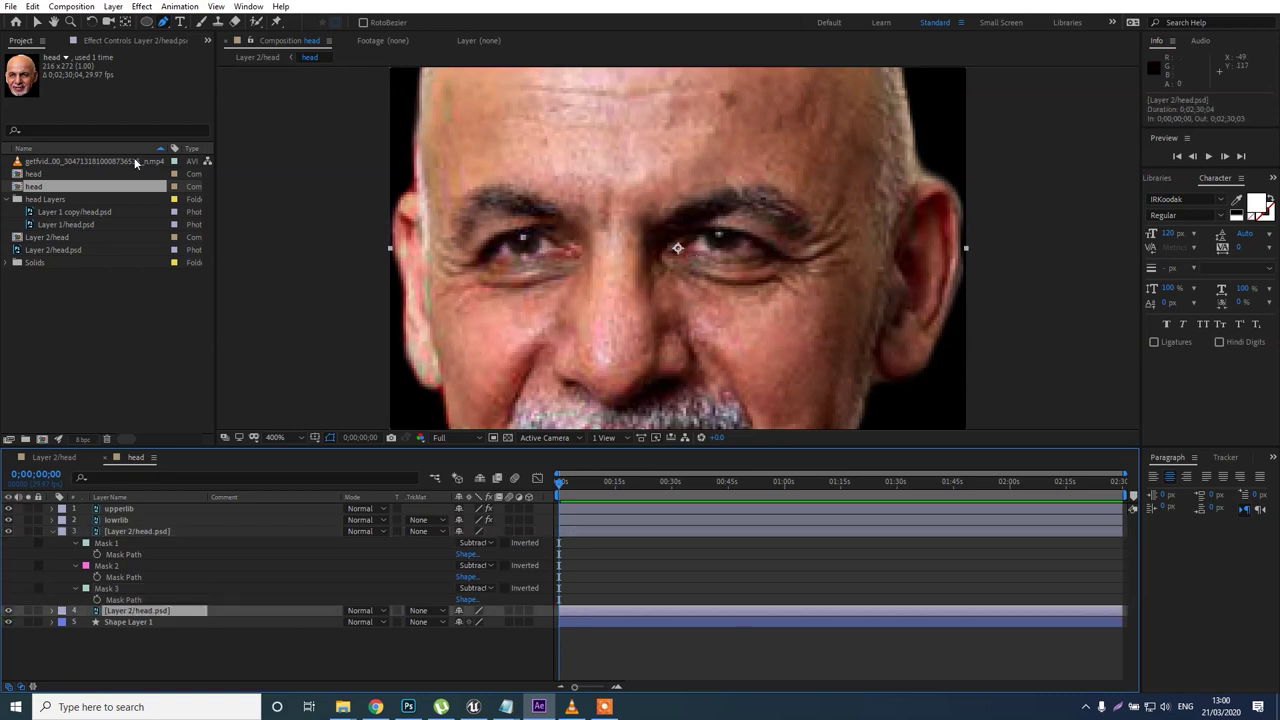
{"action": "left_click", "coordinate": [147, 21]}
{"action": "left_click_drag", "start_coordinate": [445, 176], "coordinate": [813, 302]}
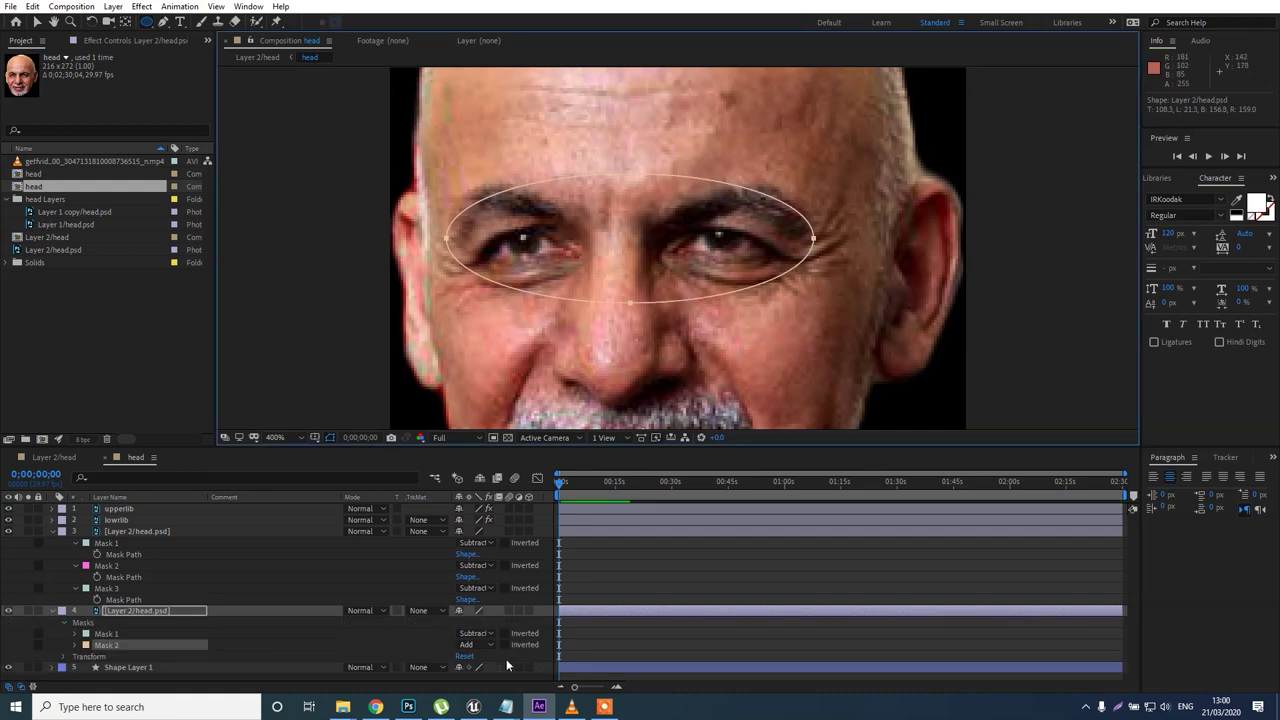
{"action": "left_click", "coordinate": [477, 646]}
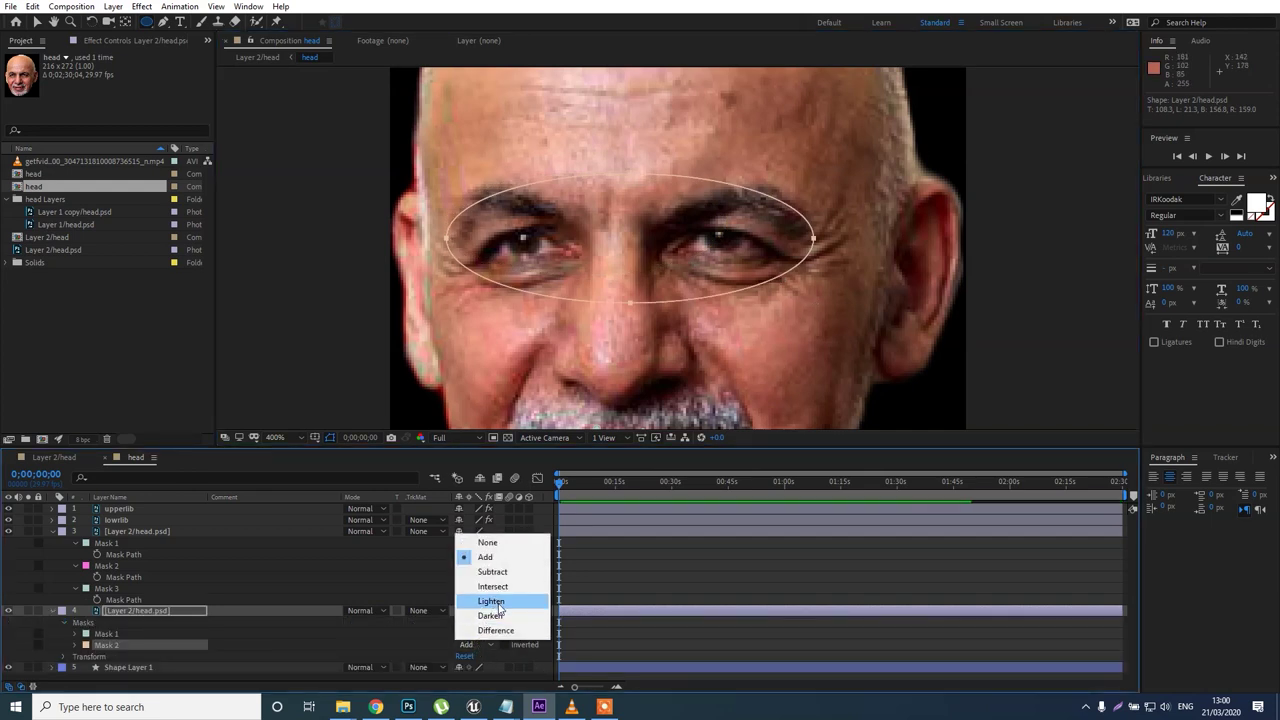
{"action": "left_click", "coordinate": [495, 586]}
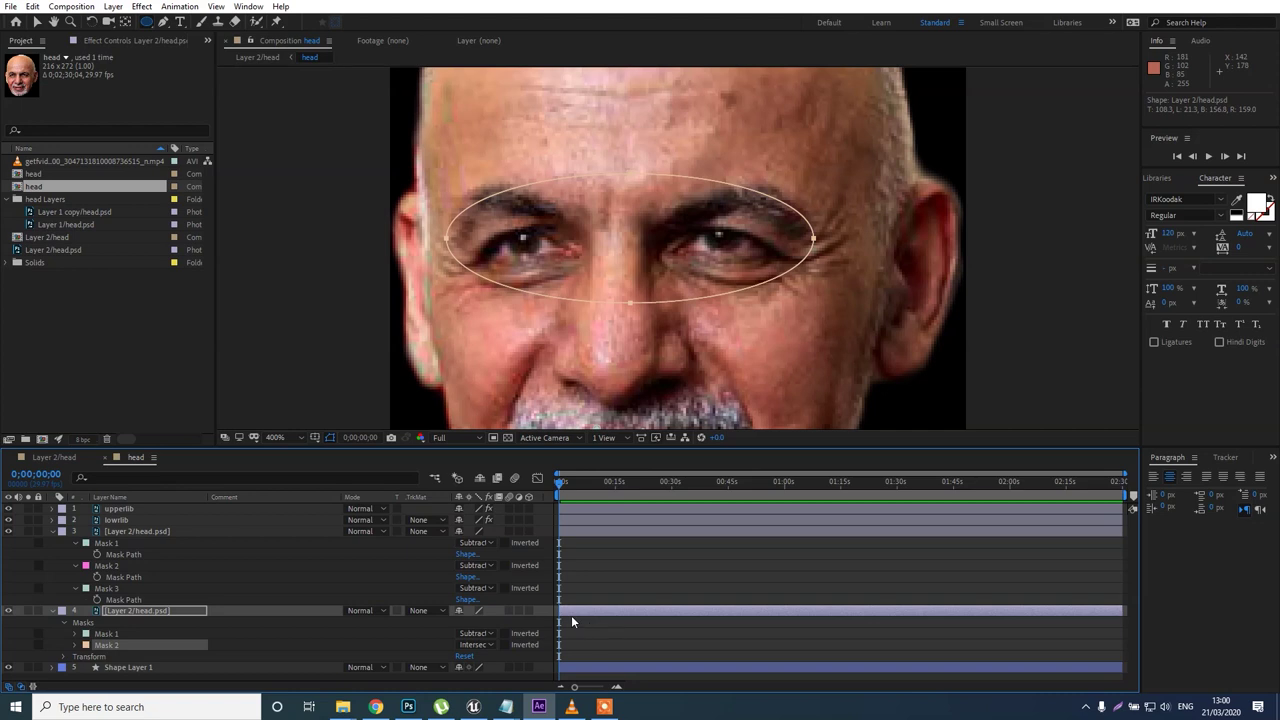
Nudge the lower [Layer 2/head.psd] copy down to about Y 148.5 so the skin above the eyes shifts into the eye cut-outs.
{"action": "left_click", "coordinate": [566, 608]}
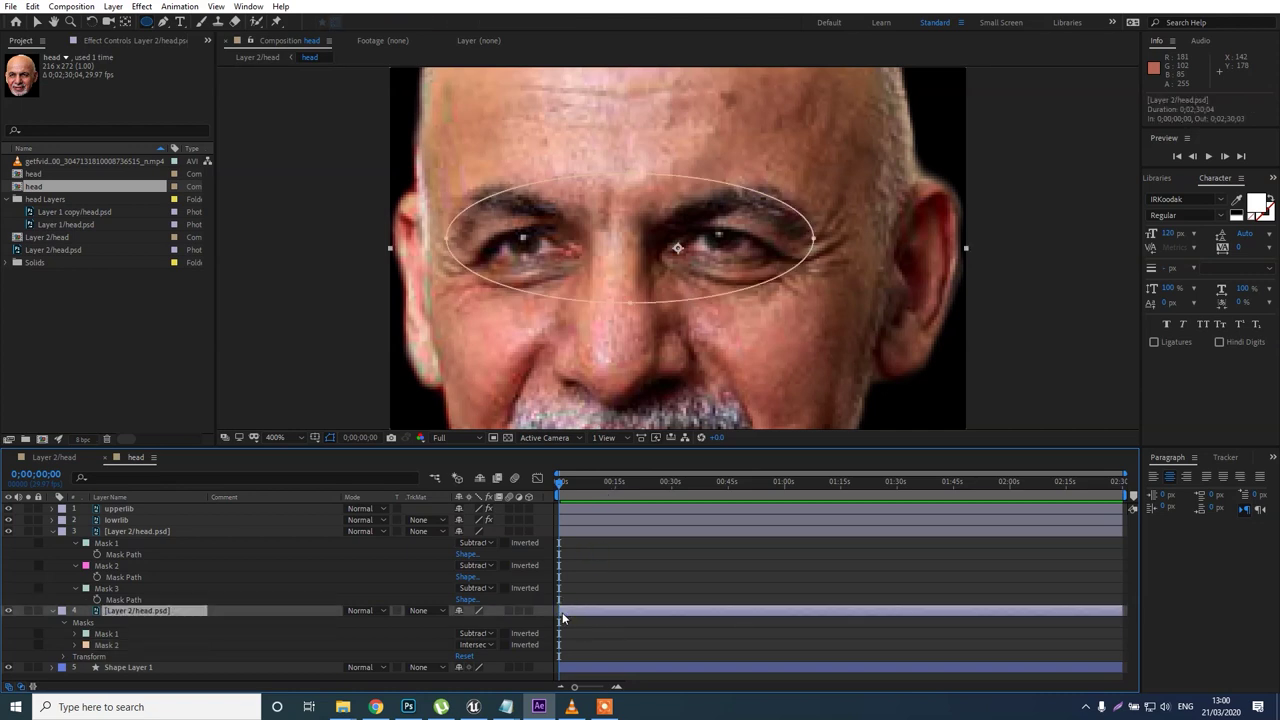
{"action": "key", "text": "Down"}
{"action": "key", "text": "Down"}
{"action": "key", "text": "Down"}
{"action": "key", "text": "Down"}
{"action": "key", "text": "Down"}
{"action": "key", "text": "Down"}
{"action": "key", "text": "Down"}
{"action": "key", "text": "Down"}
{"action": "key", "text": "Down"}
{"action": "key", "text": "Down"}
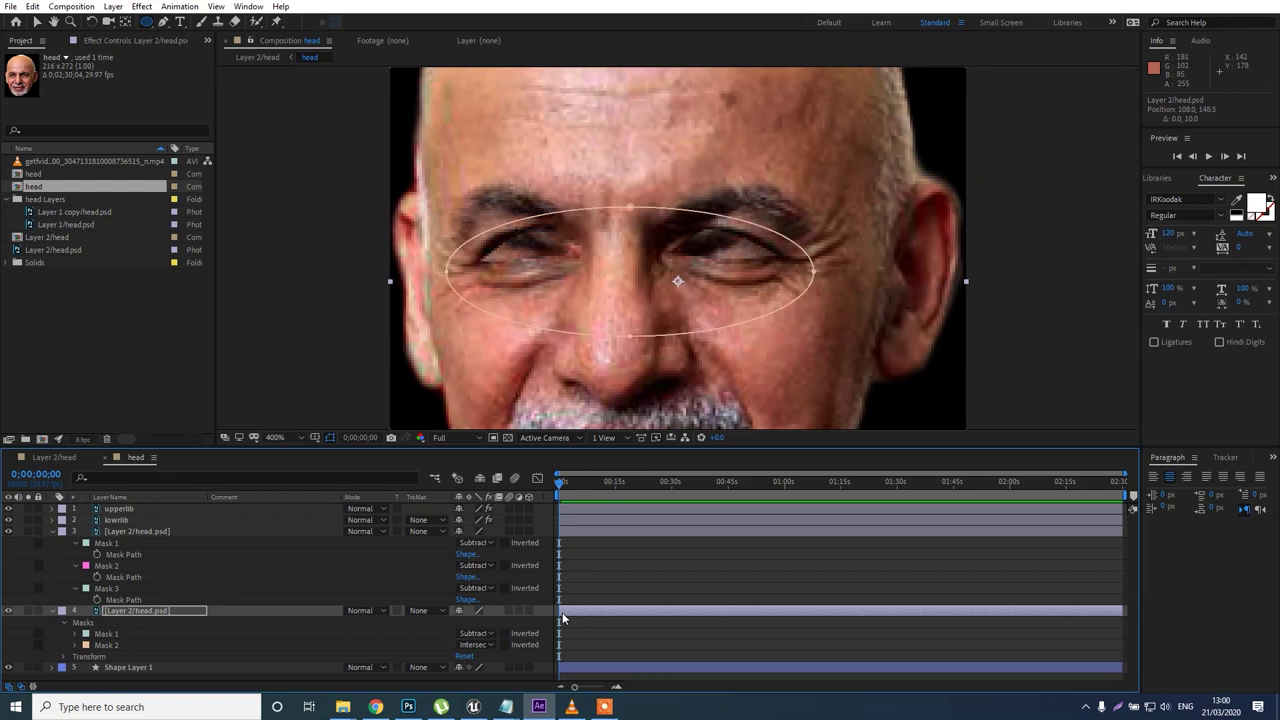
Fine-tune the lower [Layer 2/head.psd] copy's position to 108.3, 145.8 so the skin covers the eye cut-outs.
{"action": "key", "text": "Up"}
{"action": "key", "text": "Up"}
{"action": "key", "text": "Up"}
{"action": "key", "text": "Up"}
{"action": "key", "text": "Up"}
{"action": "key", "text": "Down"}
{"action": "key", "text": "Down"}
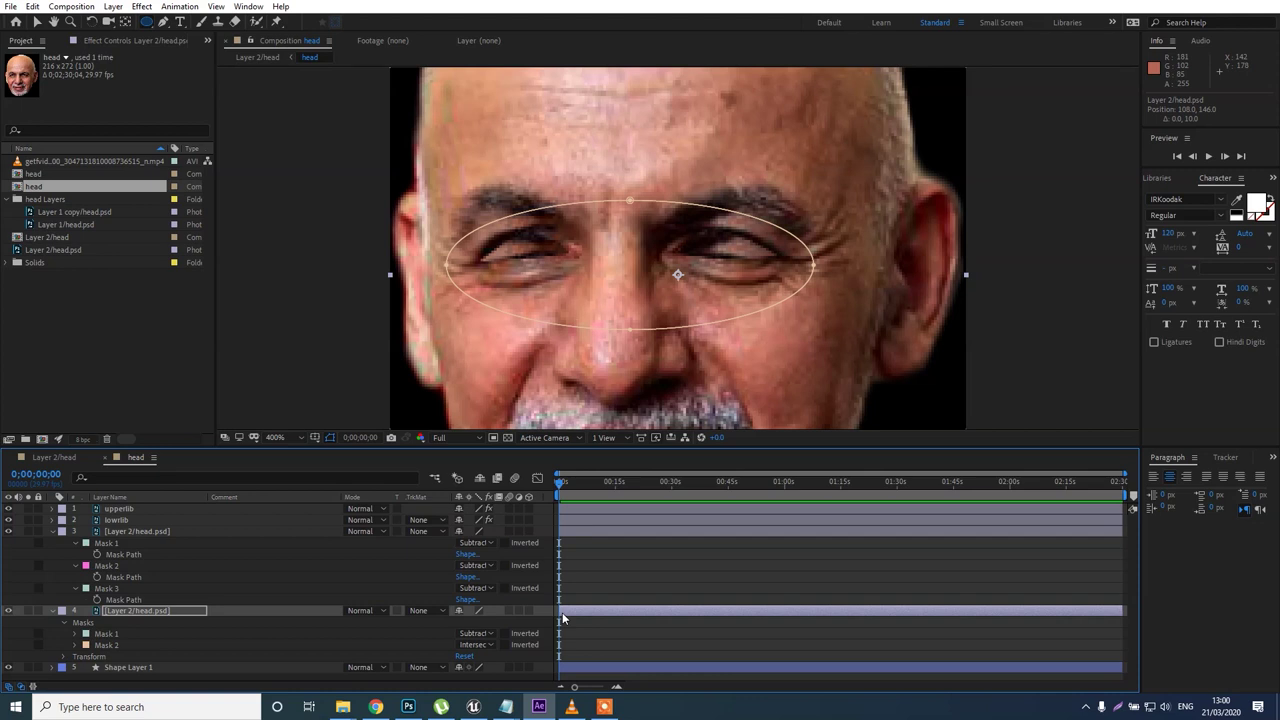
{"action": "key", "text": "shift+Left"}
{"action": "key", "text": "Right"}
{"action": "key", "text": "shift+Right"}
{"action": "key", "text": "Up"}
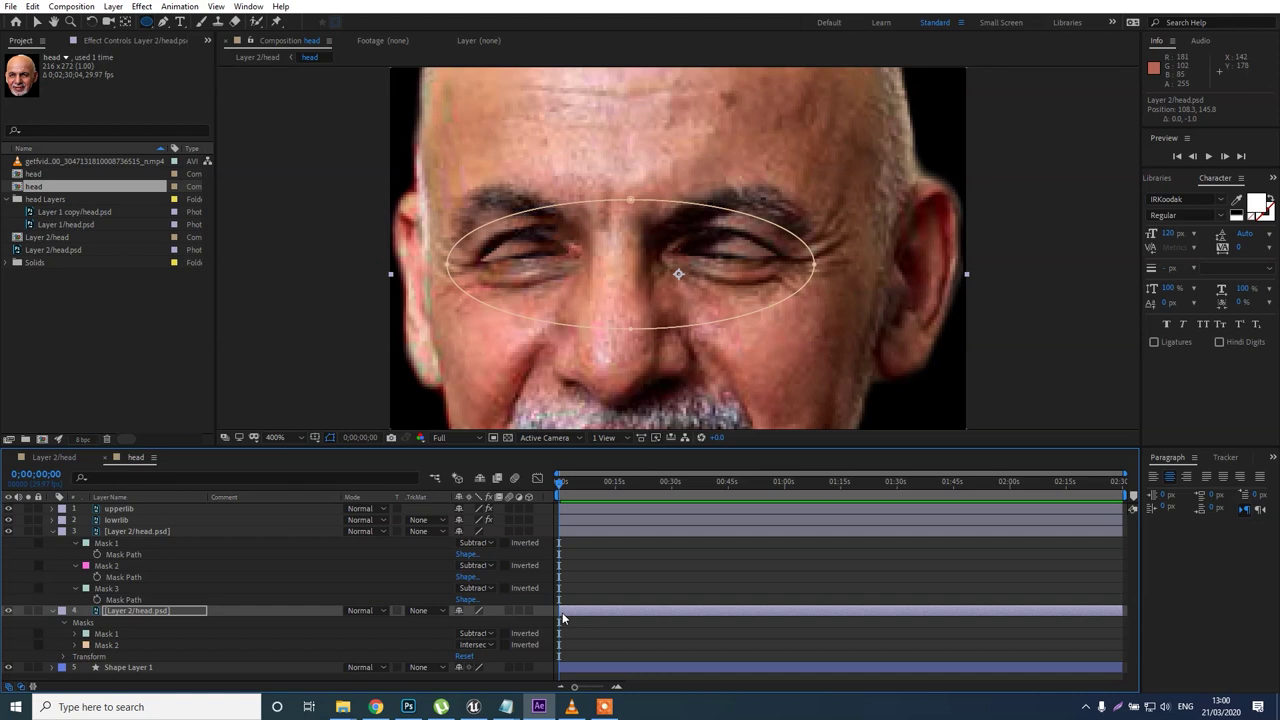
Keyframe the lower head copy's Position at the first frame, and add a keyframe at 0;00;01;10 with Y raised to 135.5.
{"action": "key", "text": "alt+shift+p"}
{"action": "key", "text": "shift+Page_Down"}
{"action": "key", "text": "shift+Page_Down"}
{"action": "key", "text": "shift+Page_Down"}
{"action": "key", "text": "shift+Page_Down"}
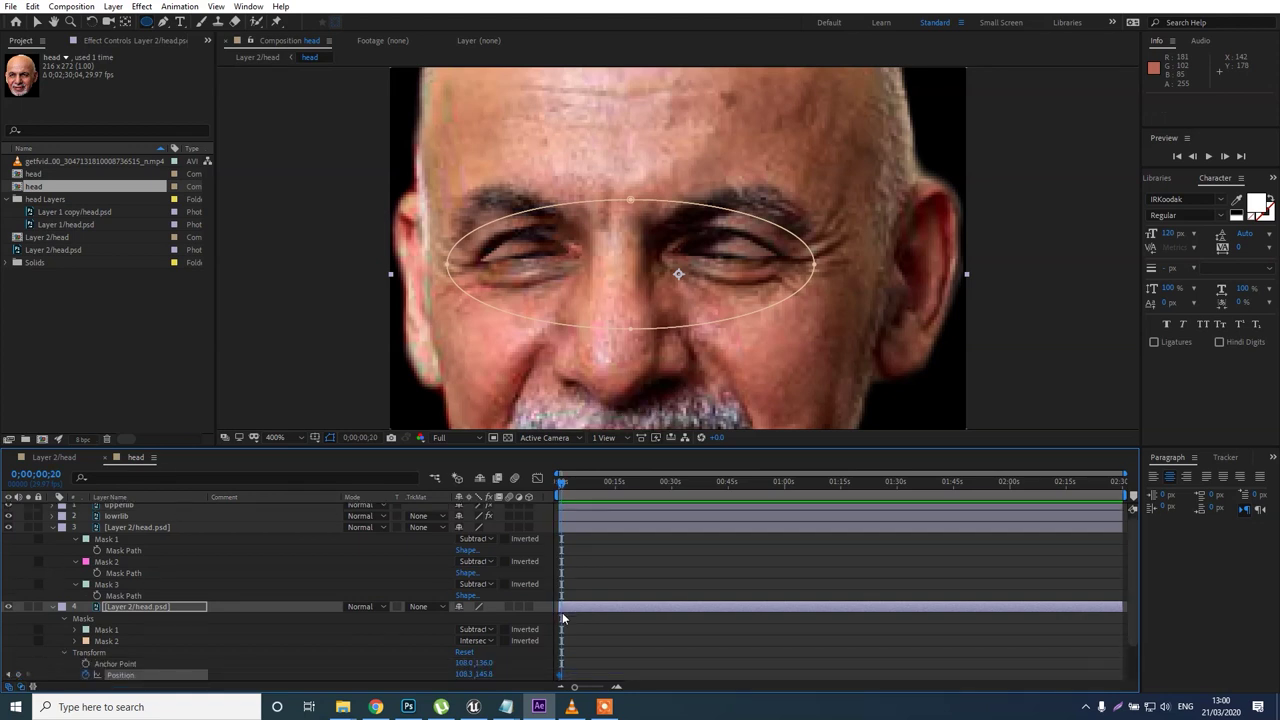
{"action": "key", "text": "shift+Up"}
{"action": "key", "text": "shift+Up"}
{"action": "key", "text": "shift+Up"}
{"action": "key", "text": "Up"}
{"action": "key", "text": "shift+Up"}
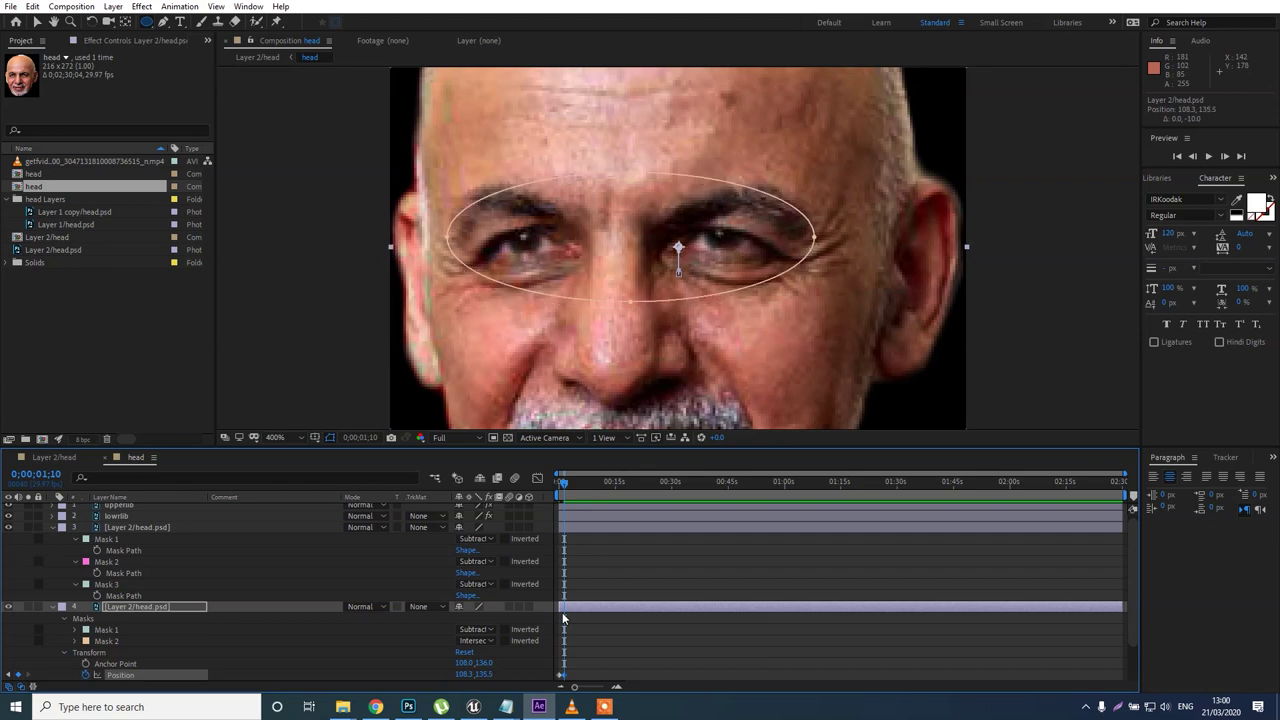
{"action": "key", "text": "shift+Page_Down"}
{"action": "key", "text": "shift+Page_Down"}
{"action": "key", "text": "shift+Page_Down"}
{"action": "key", "text": "shift+Page_Down"}
{"action": "key", "text": "shift+Page_Down"}
{"action": "key", "text": "shift+Page_Down"}
{"action": "key", "text": "shift+Page_Down"}
{"action": "key", "text": "ctrl+shift+Down"}
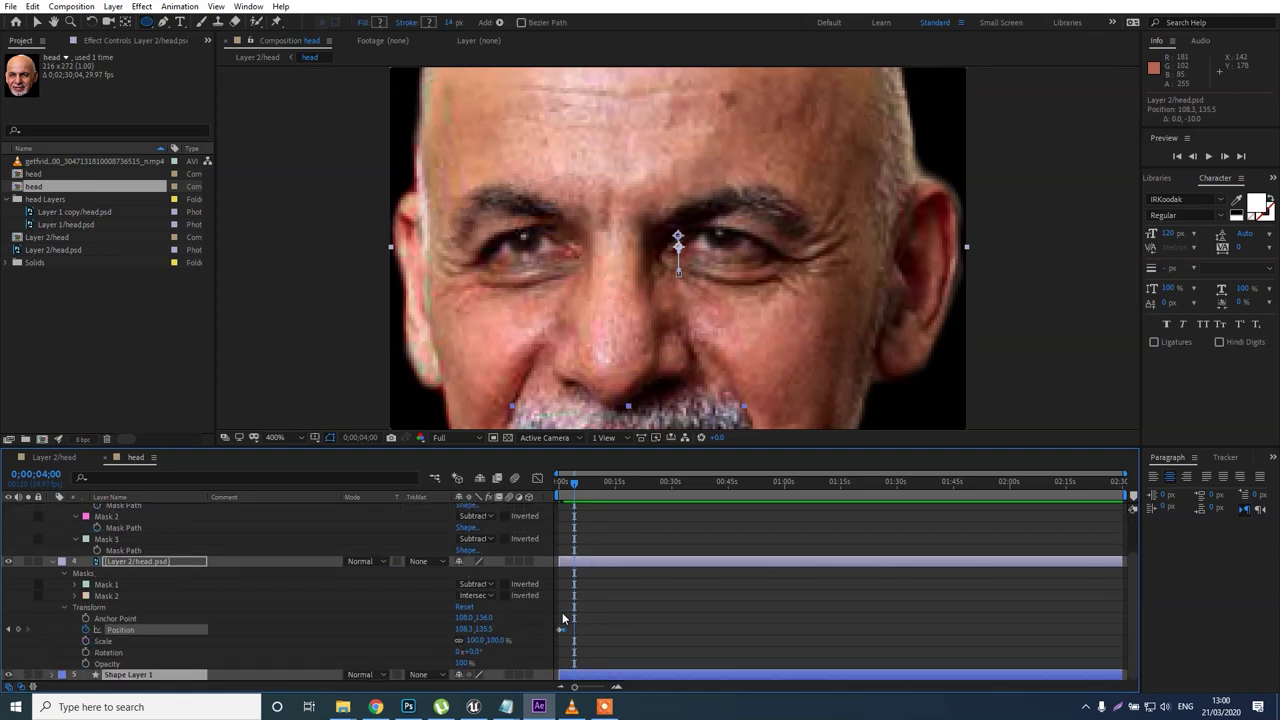
{"action": "key", "text": "shift+Up"}
{"action": "key", "text": "ctrl+z"}
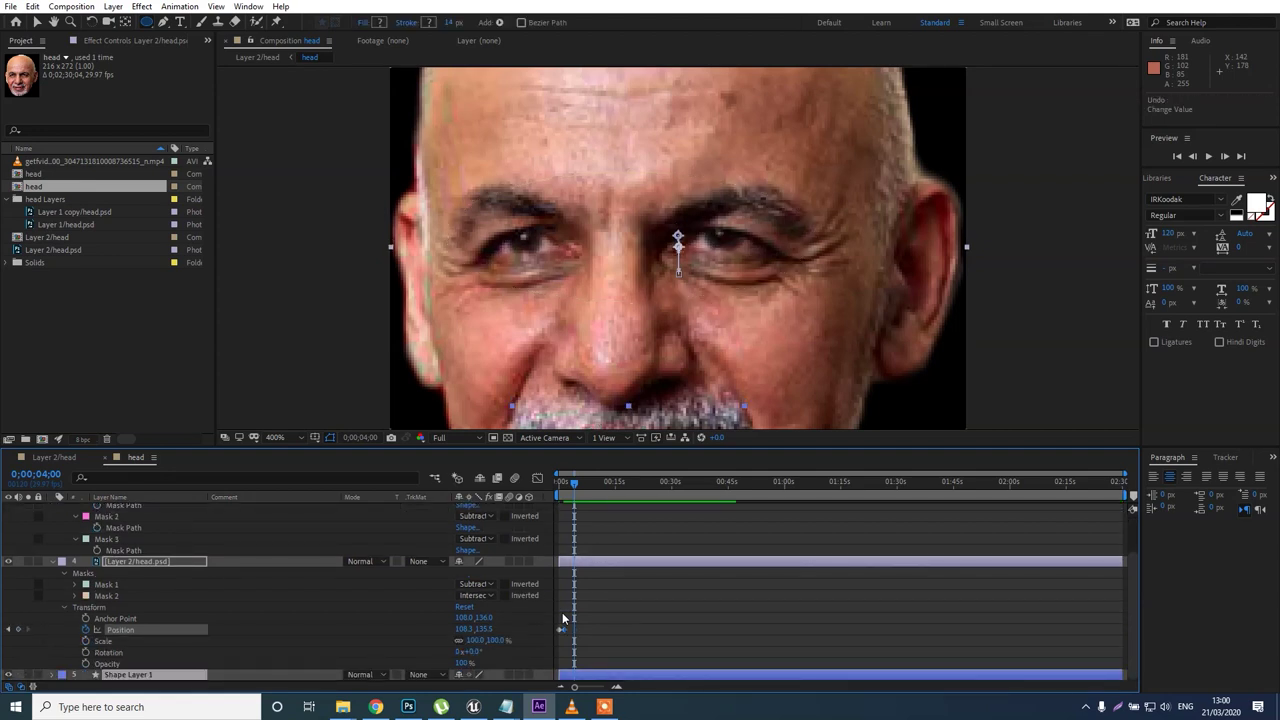
{"action": "key", "text": "ctrl+z"}
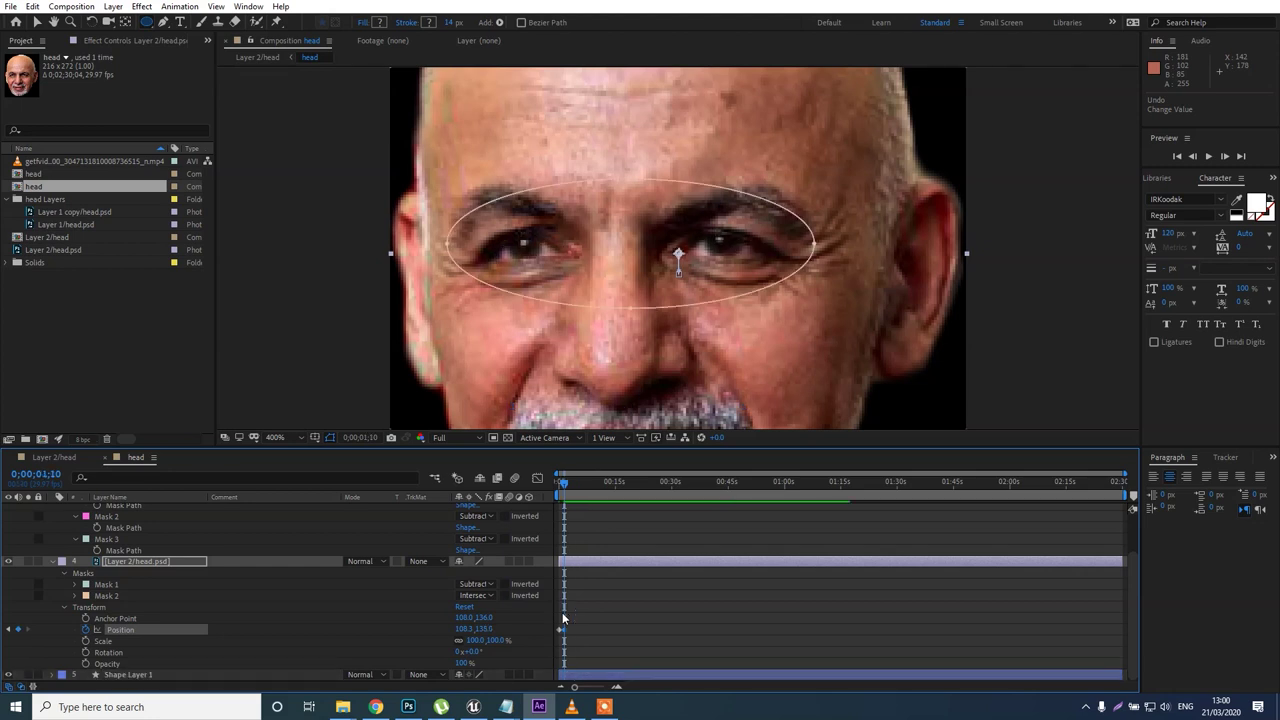
Lower the head copy over the eyes at the second Position keyframe, and add a keyframe at 0;00;02;20 with Y 135.5.
{"action": "left_click", "coordinate": [565, 633]}
{"action": "left_click", "coordinate": [571, 559]}
{"action": "key", "text": "shift+Down"}
{"action": "key", "text": "shift+Down"}
{"action": "key", "text": "shift+Down"}
{"action": "key", "text": "shift+Down"}
{"action": "key", "text": "shift+Down"}
{"action": "key", "text": "shift+Page_Up"}
{"action": "key", "text": "shift+Page_Down"}
{"action": "key", "text": "shift+Page_Down"}
{"action": "key", "text": "shift+Page_Down"}
{"action": "key", "text": "shift+Page_Down"}
{"action": "key", "text": "shift+Page_Down"}
{"action": "key", "text": "shift+Up"}
{"action": "key", "text": "shift+Up"}
{"action": "key", "text": "shift+Up"}
{"action": "key", "text": "shift+Up"}
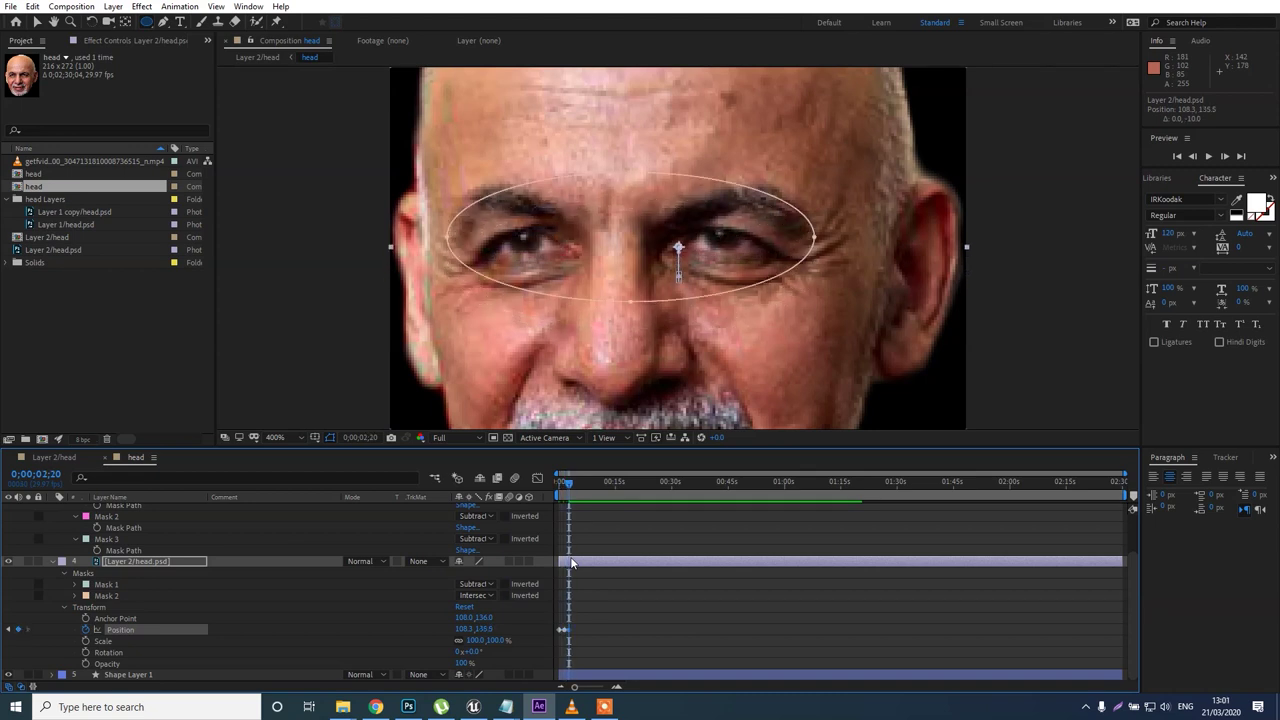
Preview the eyelid movement from the start in the head composition and in the Layer 2/head composition.
{"action": "key", "text": "Home"}
{"action": "key", "text": "space"}
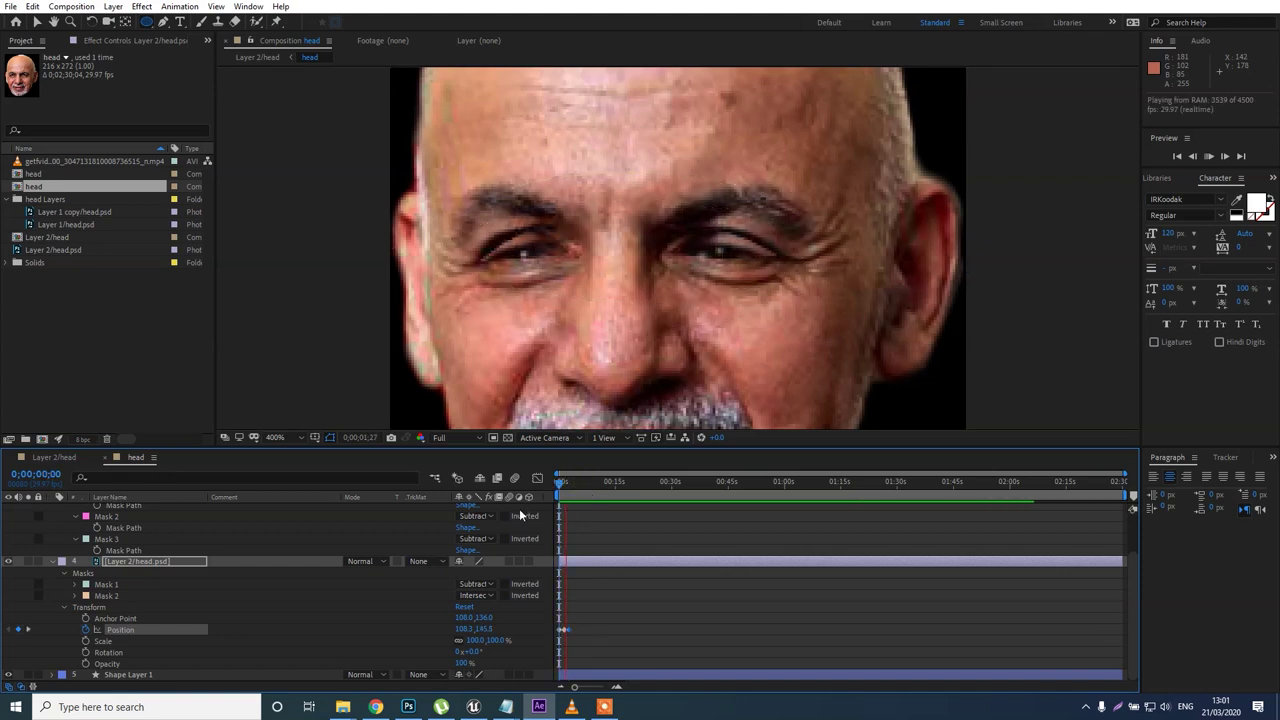
{"action": "key", "text": "space"}
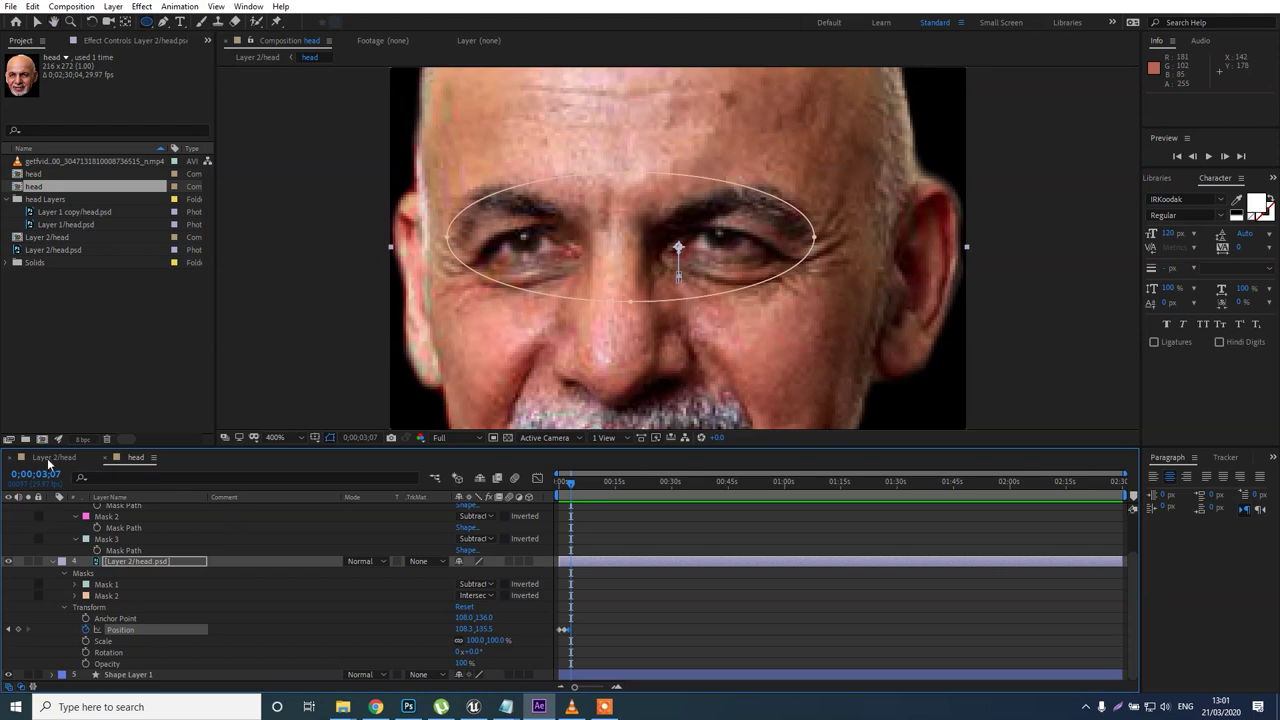
{"action": "left_click", "coordinate": [54, 457]}
{"action": "key", "text": "Home"}
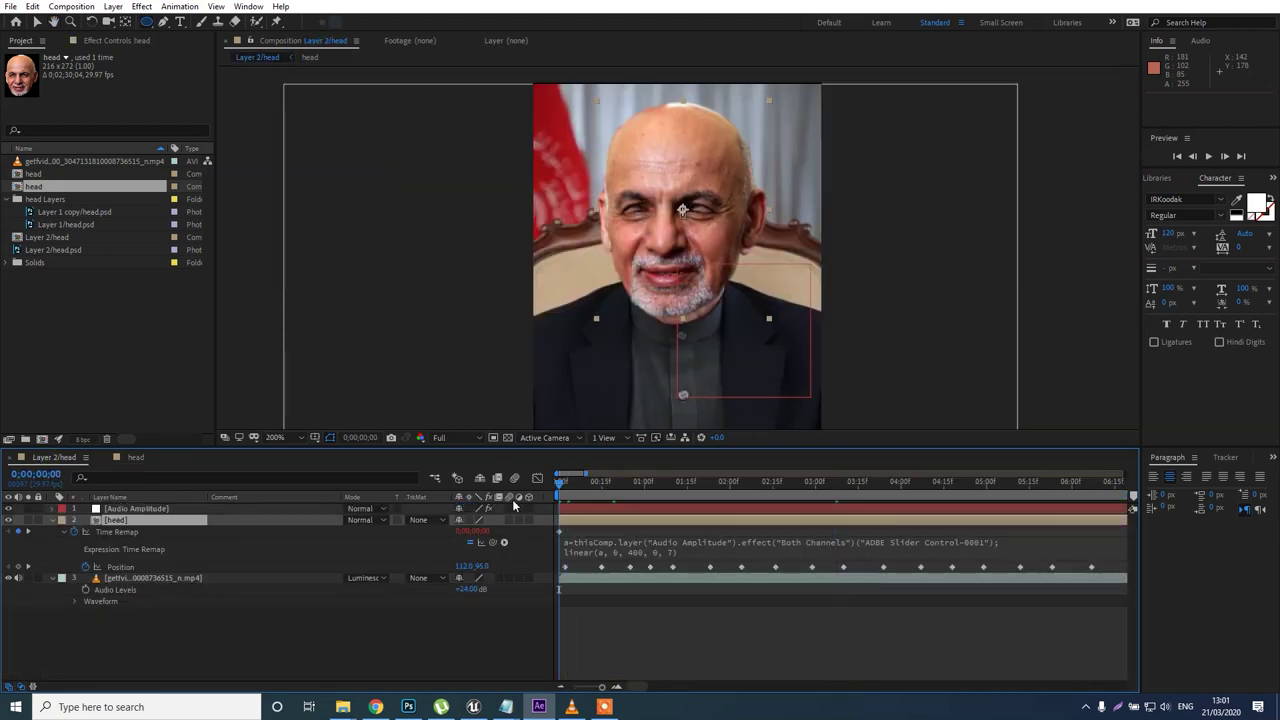
{"action": "key", "text": "space"}
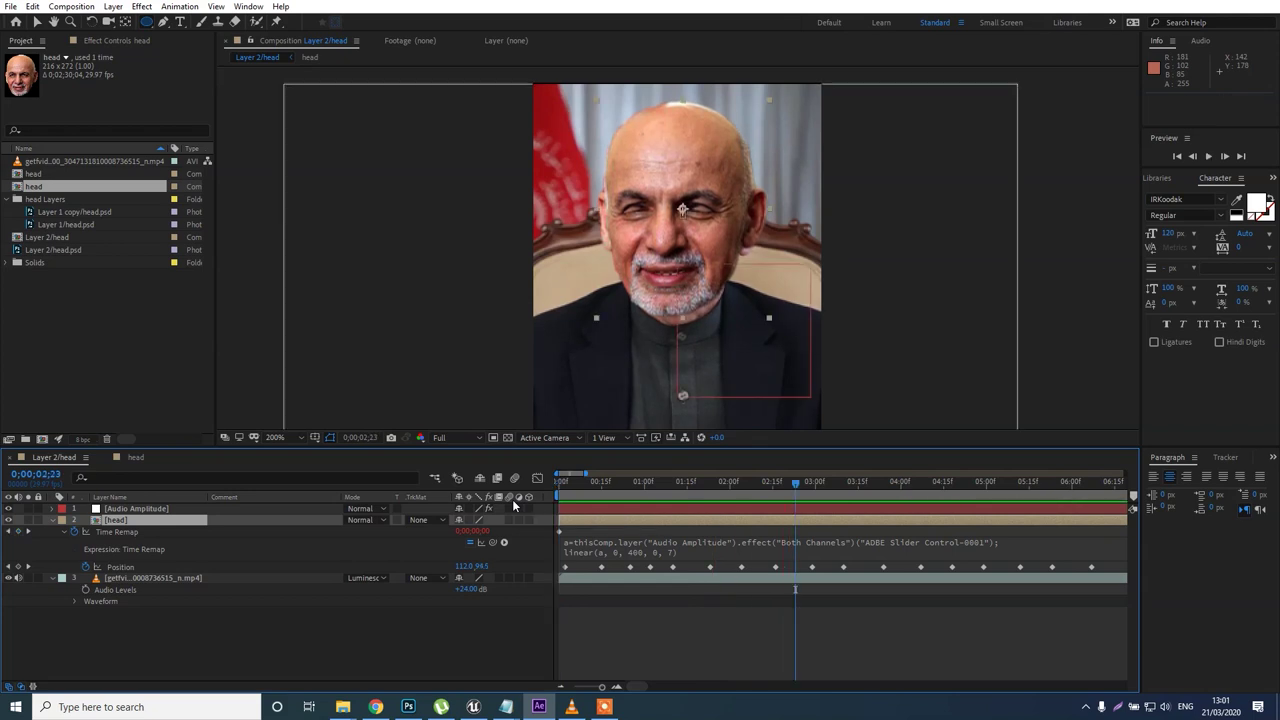
{"action": "key", "text": "space"}
In the head composition, raise the lower head copy to Y 135.8 at the first frame so the eyes start open.
{"action": "left_click_drag", "start_coordinate": [585, 482], "coordinate": [558, 482]}
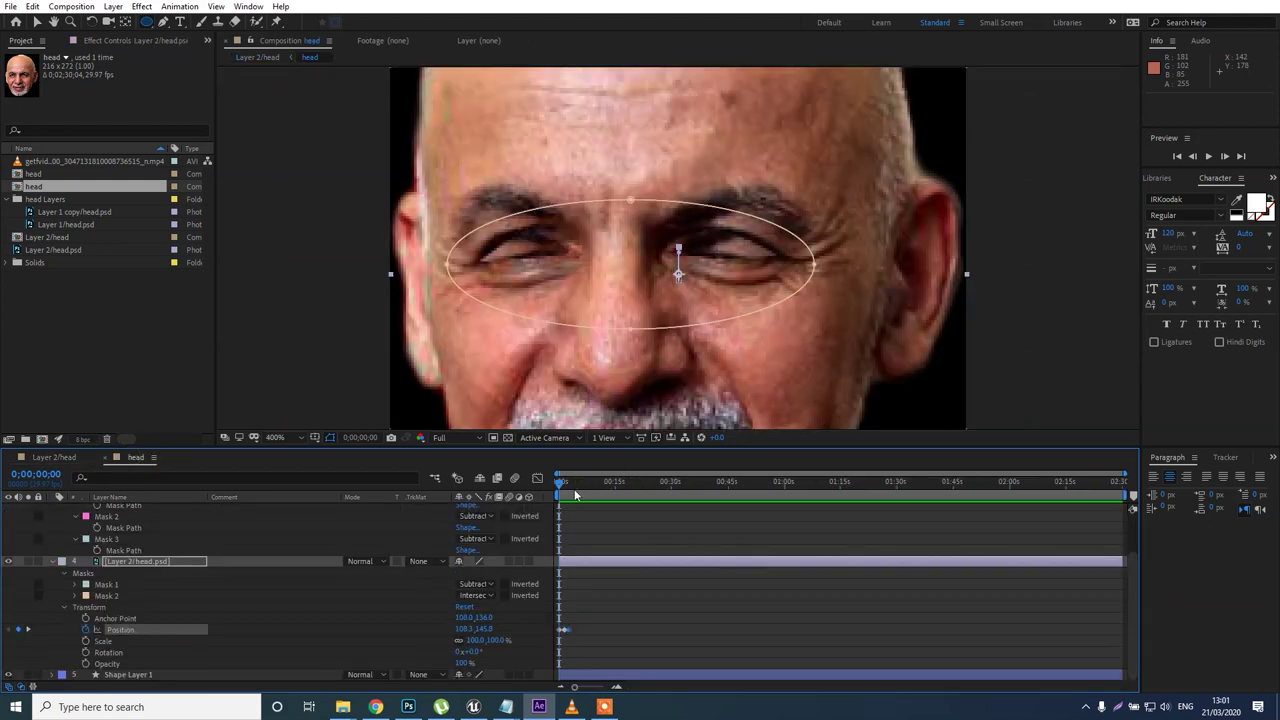
{"action": "key", "text": "shift+Up"}
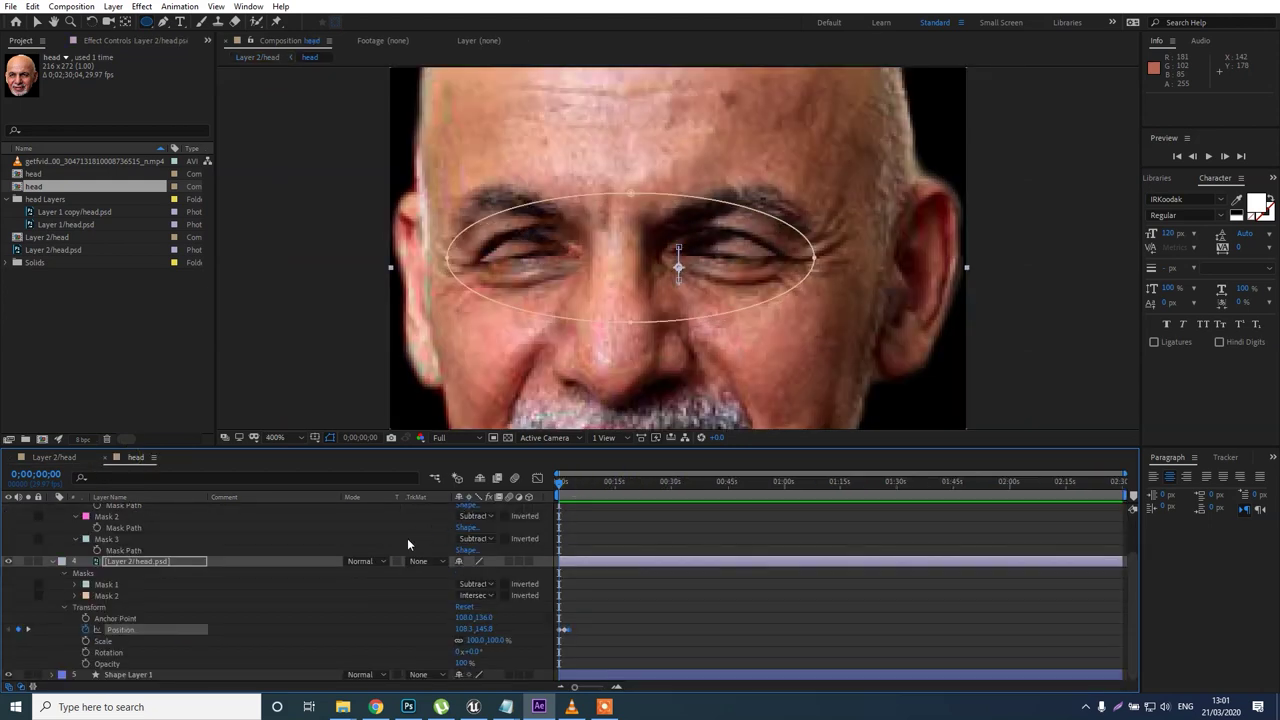
{"action": "key", "text": "shift+Up"}
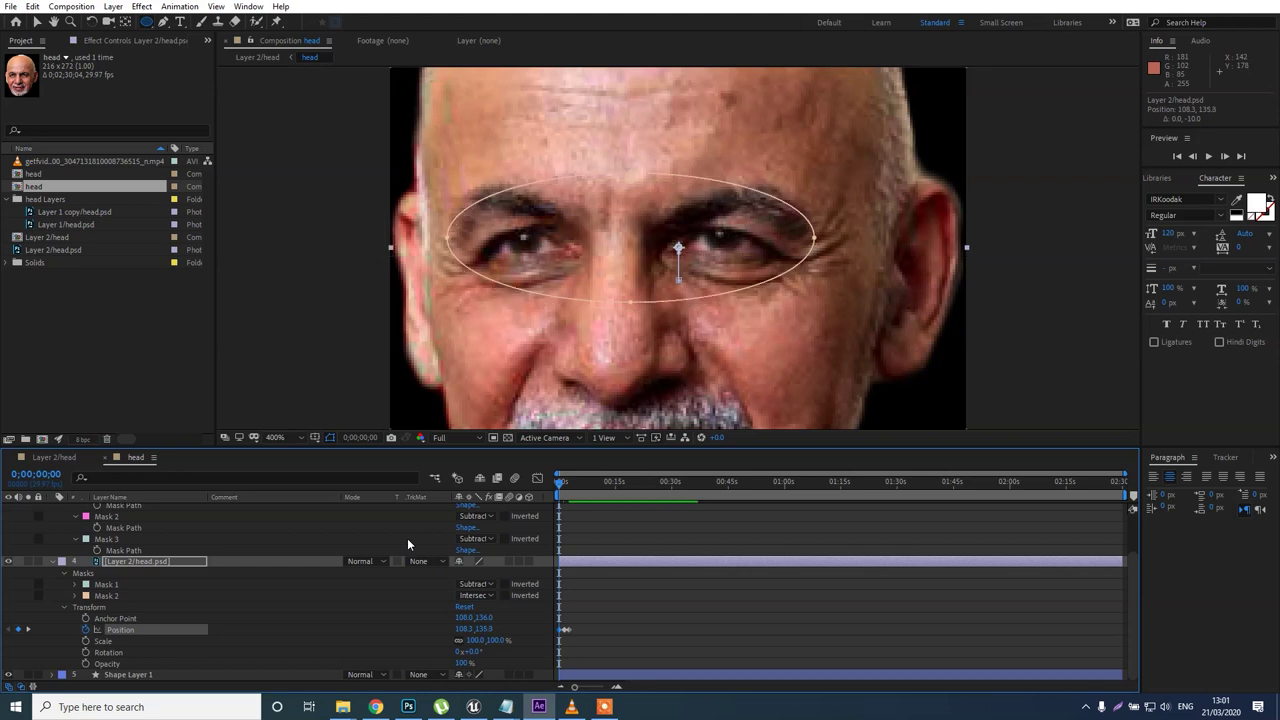
Play back the Layer 2/head composition to check the eyes together with the mouth and head movement.
{"action": "left_click", "coordinate": [60, 457]}
{"action": "key", "text": "space"}
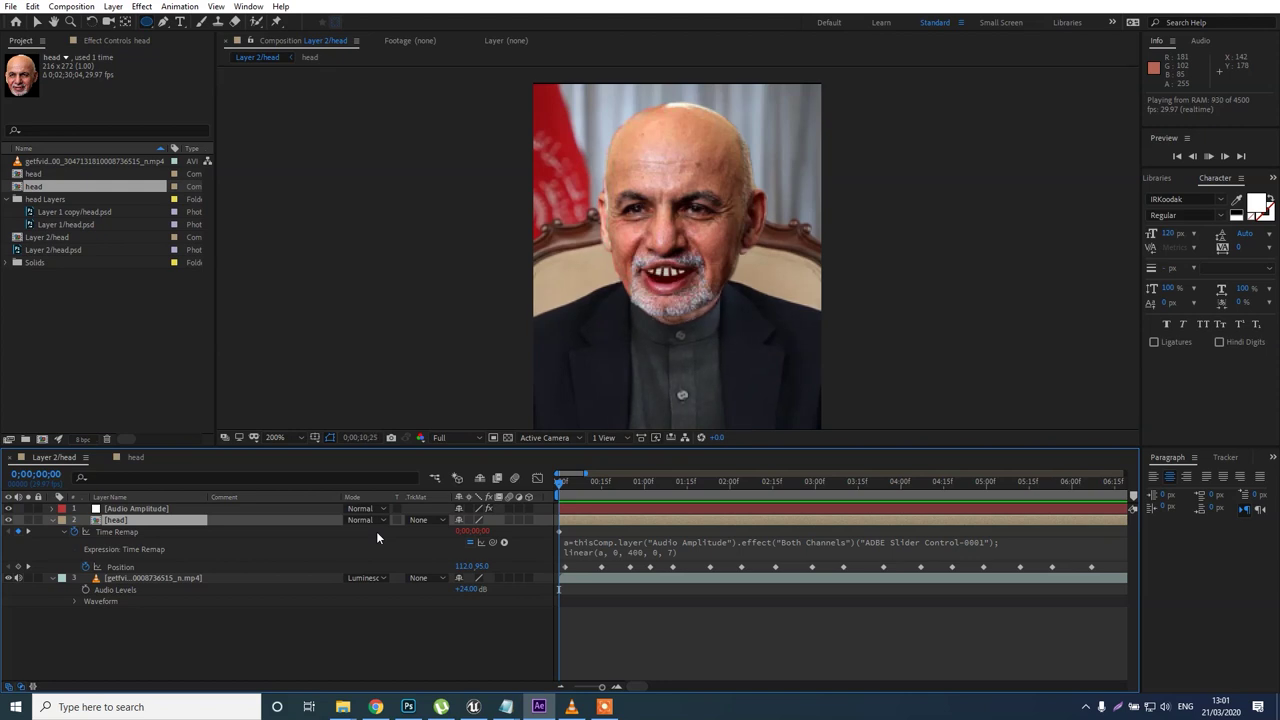
{"action": "key", "text": "space"}
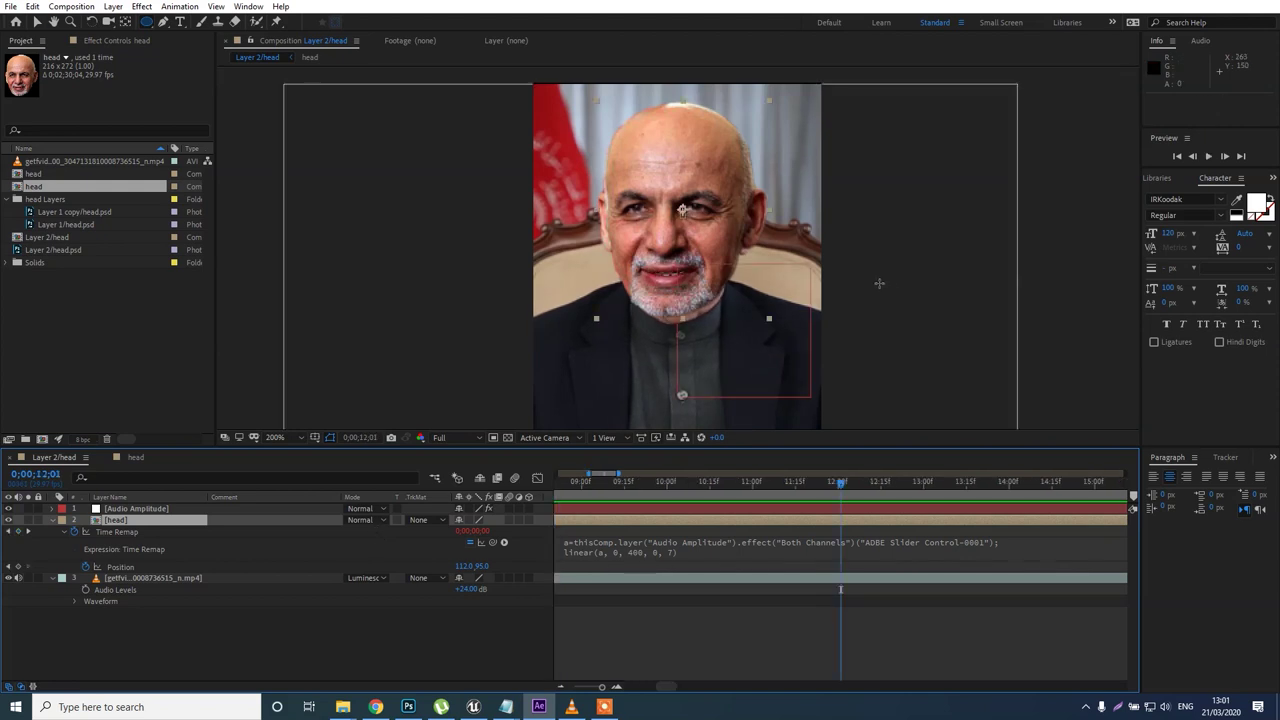
Review the talking head playback in a maximized viewer at 400% zoom, and restore the viewer to 200% in the normal layout.
{"action": "key", "text": "v"}
{"action": "left_click", "coordinate": [790, 271]}
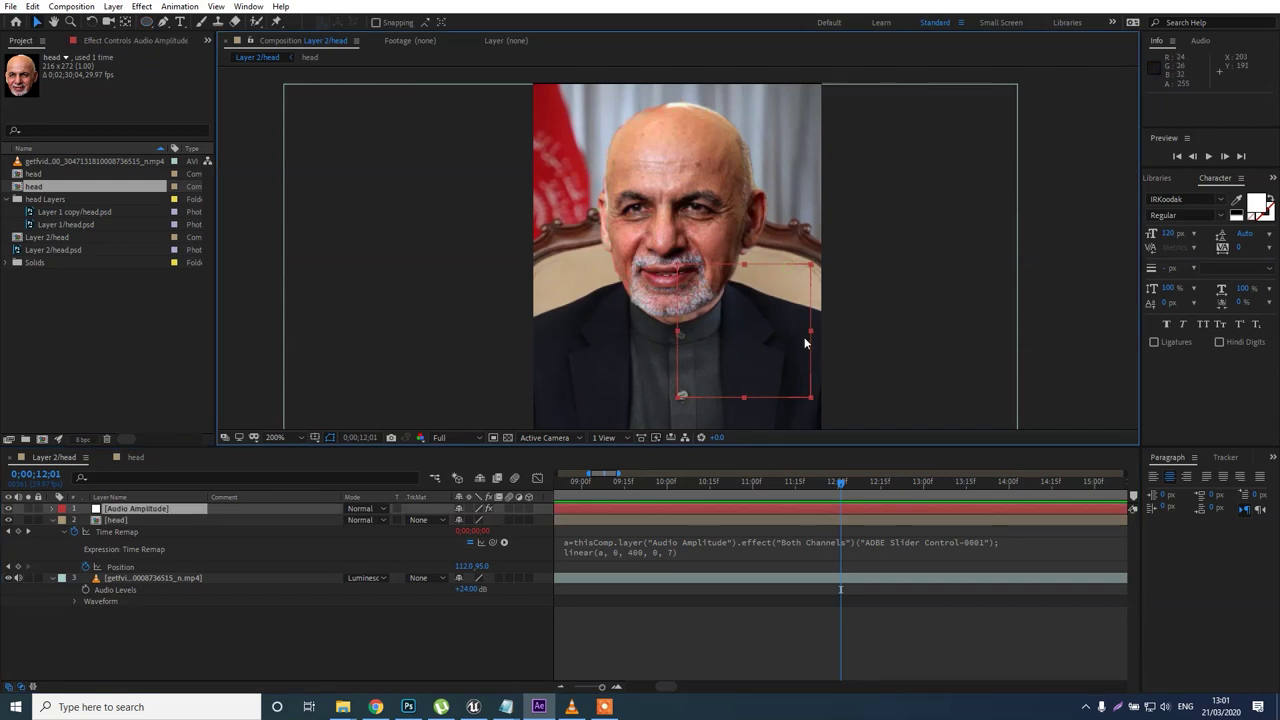
{"action": "key", "text": "grave"}
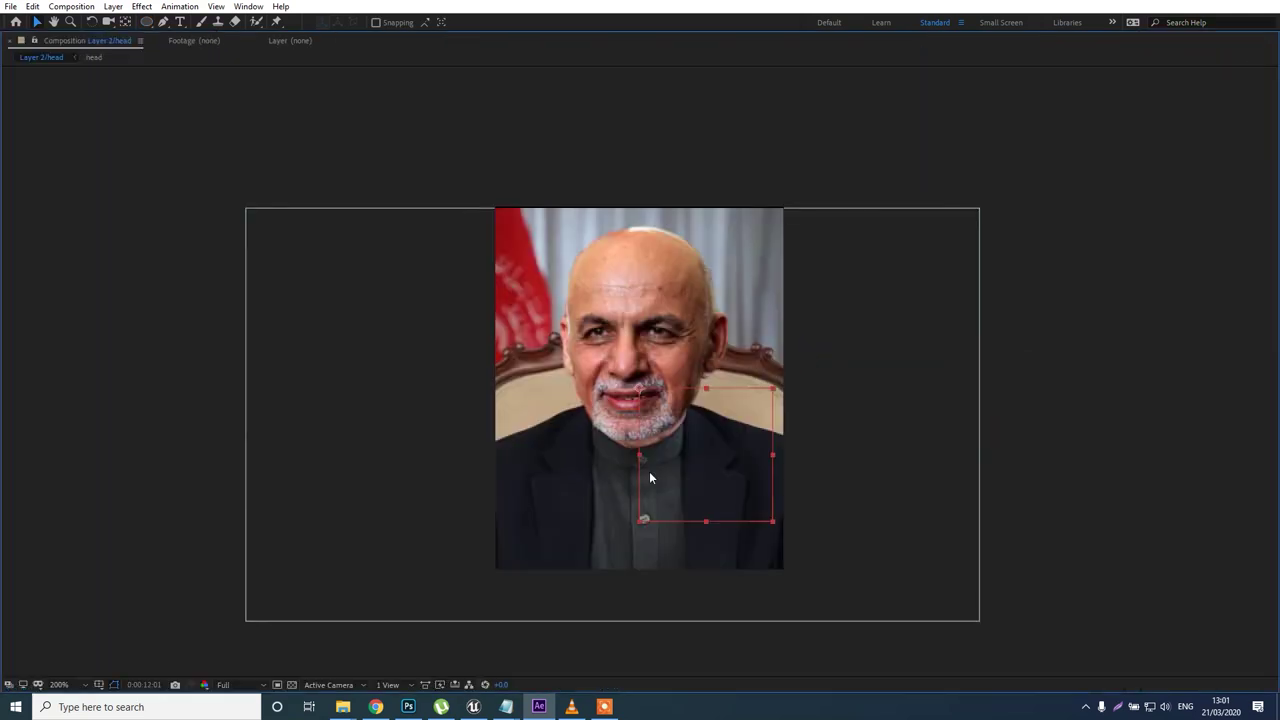
{"action": "key", "text": "period"}
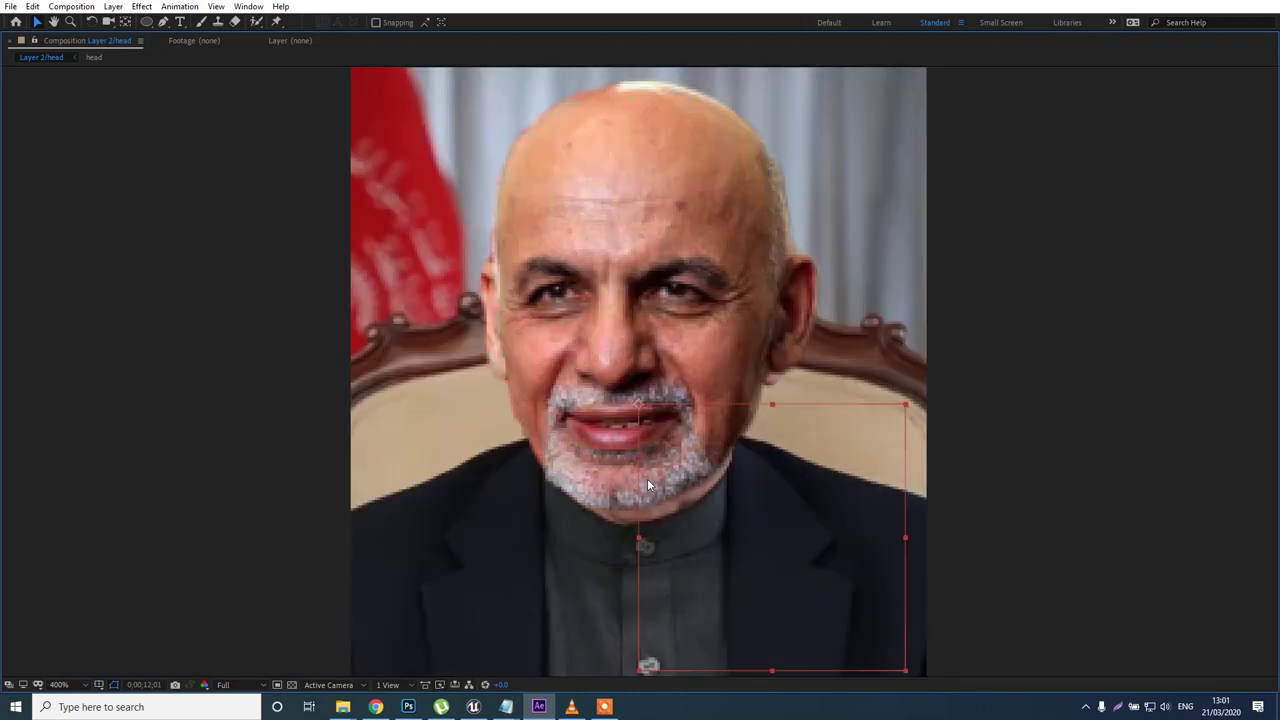
{"action": "key", "text": "space"}
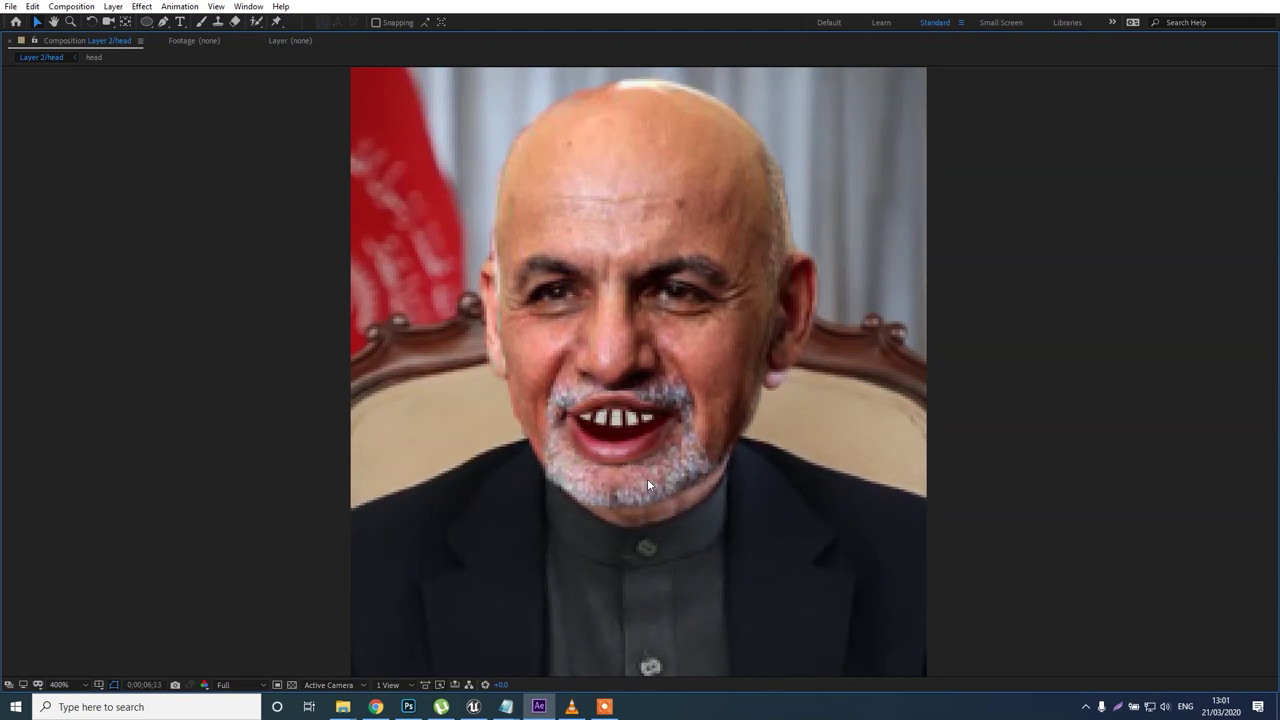
{"action": "key", "text": "space"}
{"action": "key", "text": "comma"}
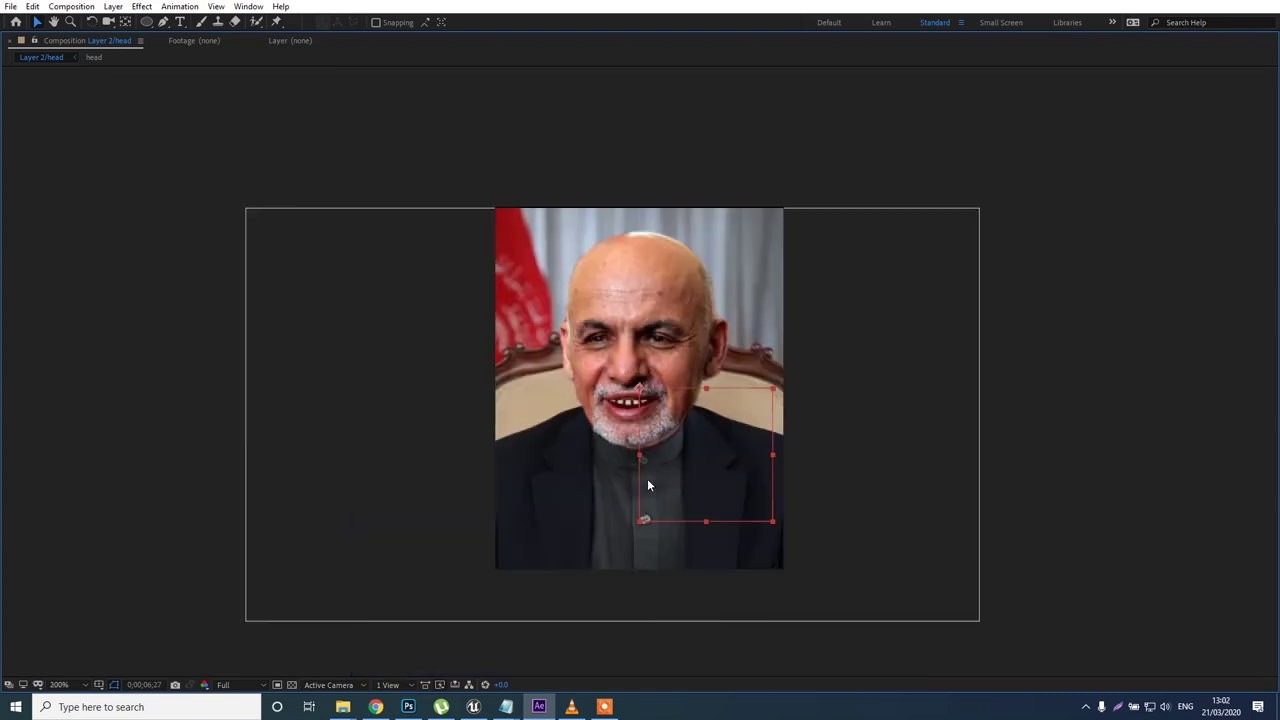
{"action": "key", "text": "grave"}
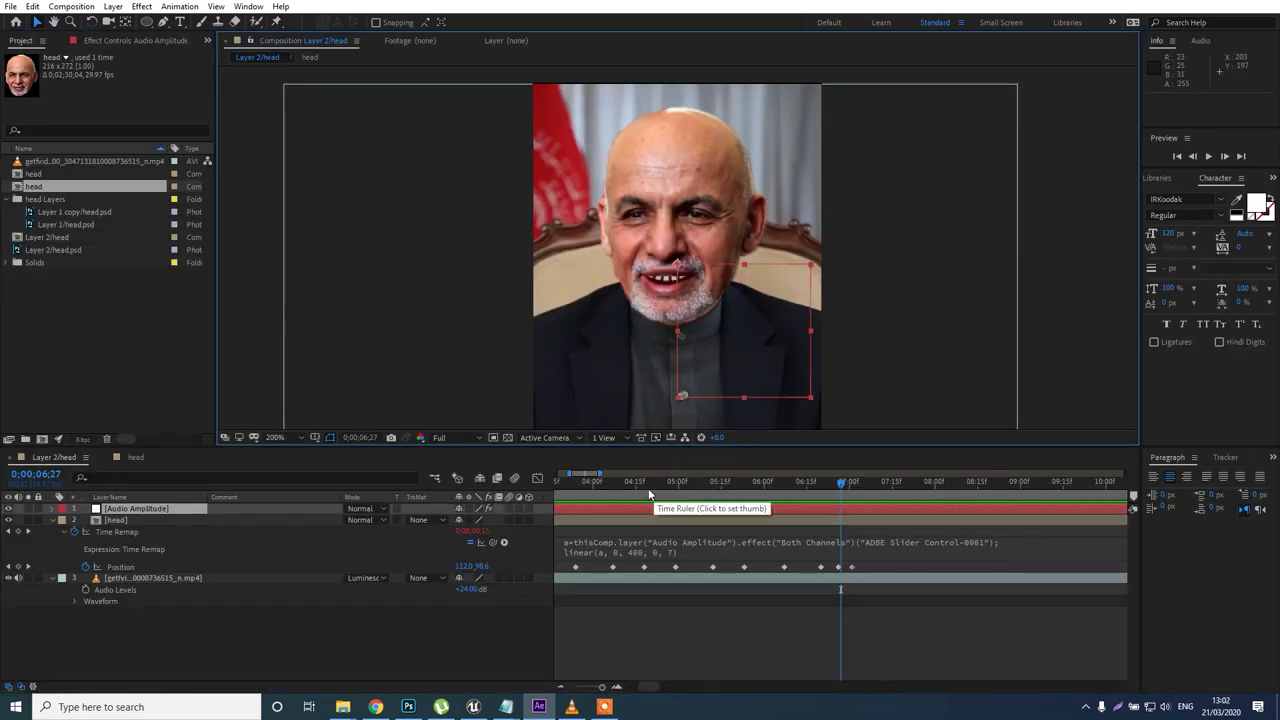
{"action": "left_click_drag", "start_coordinate": [683, 482], "coordinate": [528, 506]}
{"action": "scroll", "coordinate": [606, 527], "scroll_direction": "down", "scroll_amount": 2, "text": "alt"}
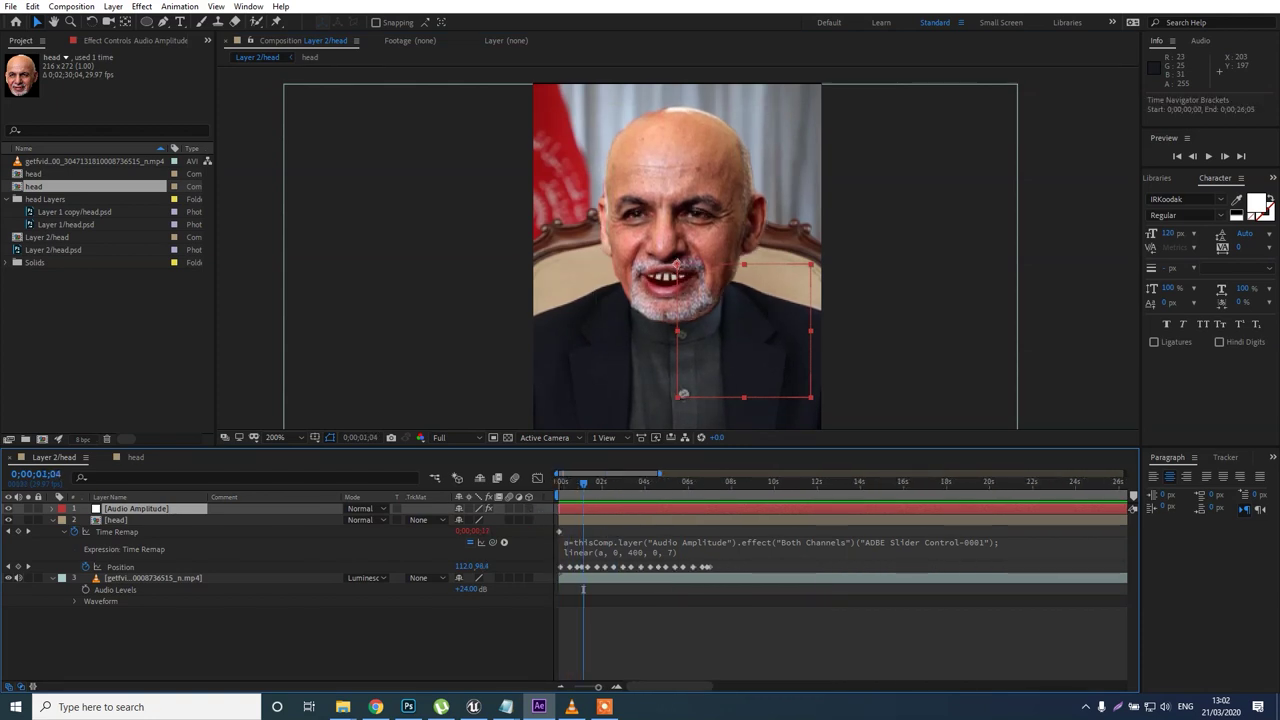
{"action": "key", "text": "alt+Tab"}
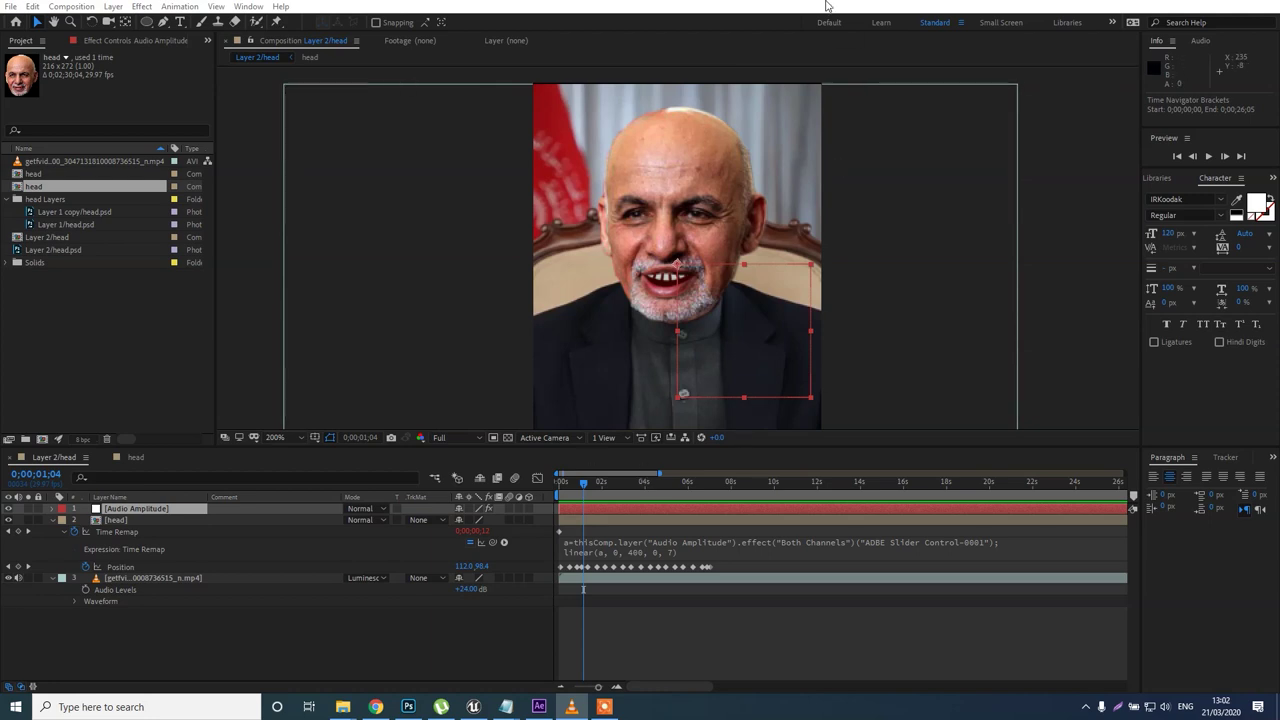
{"action": "left_click", "coordinate": [791, 6]}
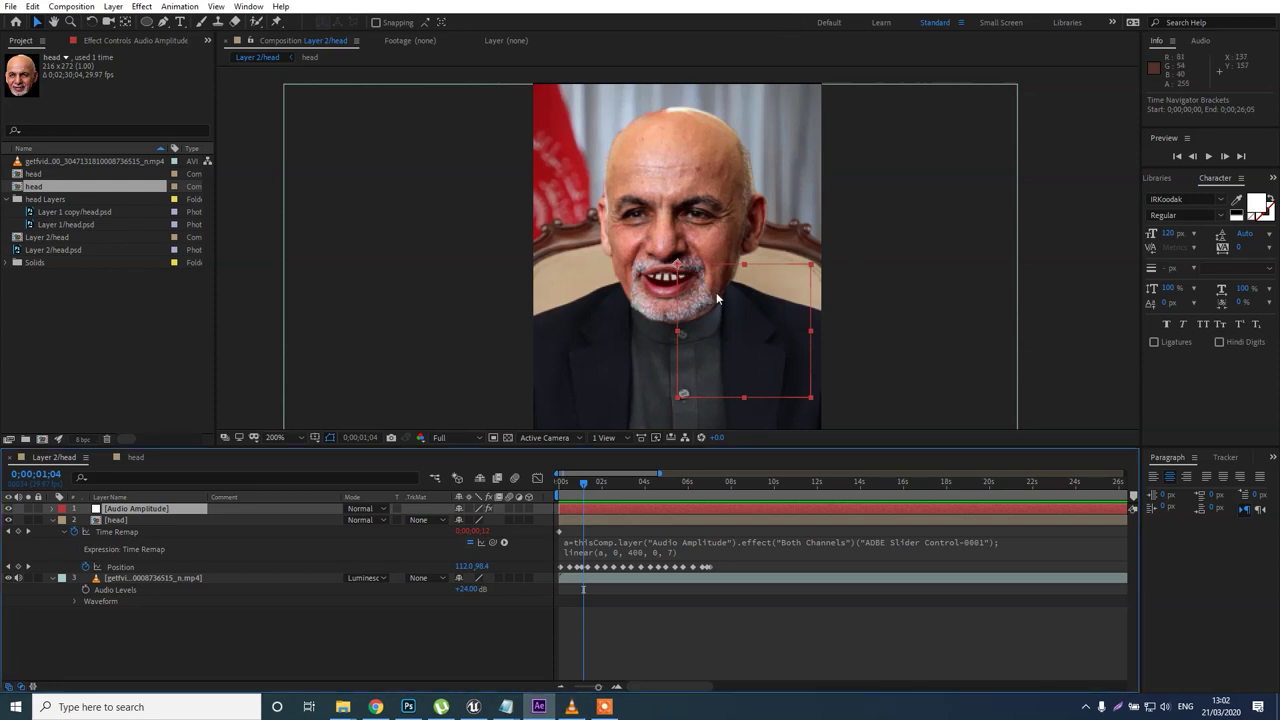
{"action": "left_click", "coordinate": [604, 706]}
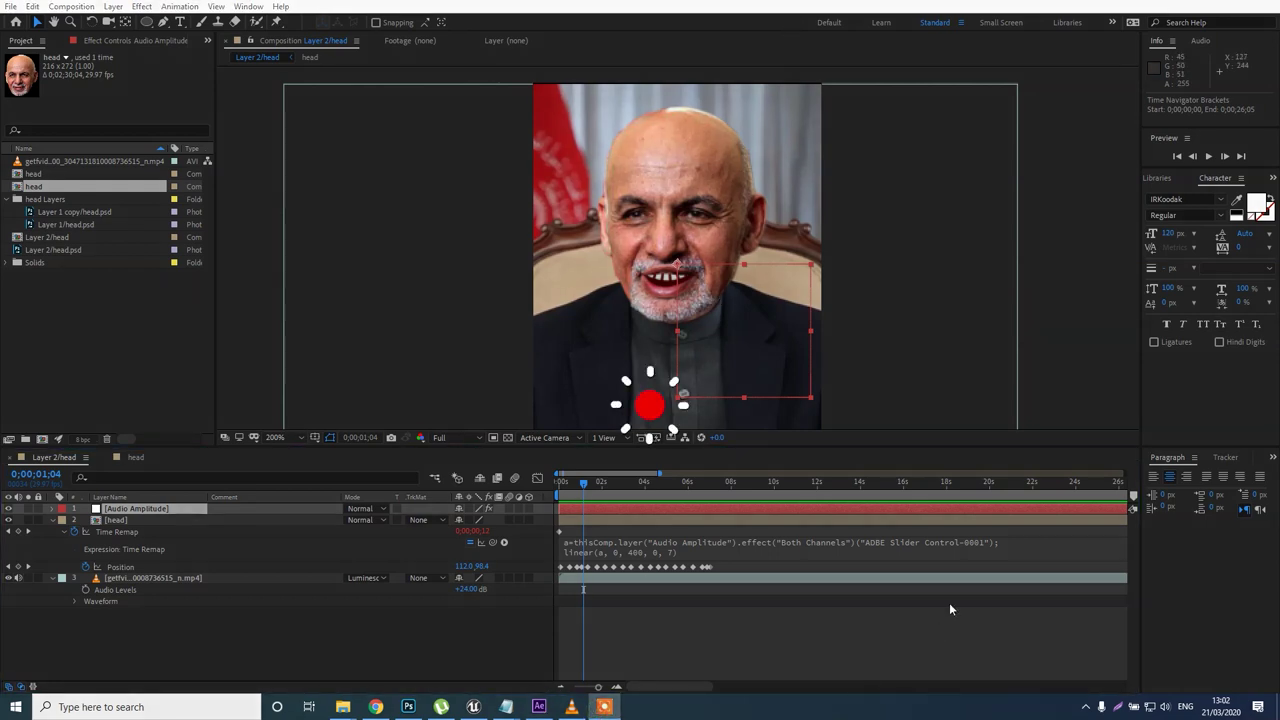